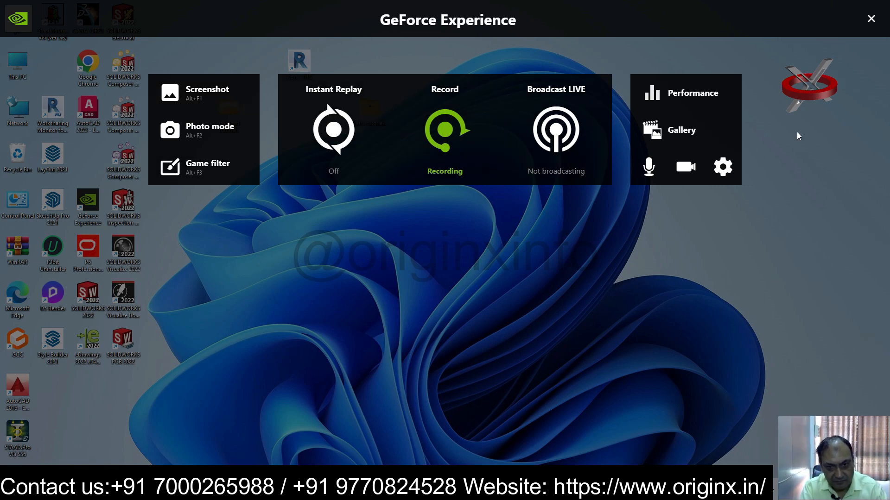
Launch CATIA V5, dismiss the missing-license warning, and close the License Manager without selecting a configuration
{"action": "key", "text": "alt+z"}
{"action": "double_click", "coordinate": [88, 18]}
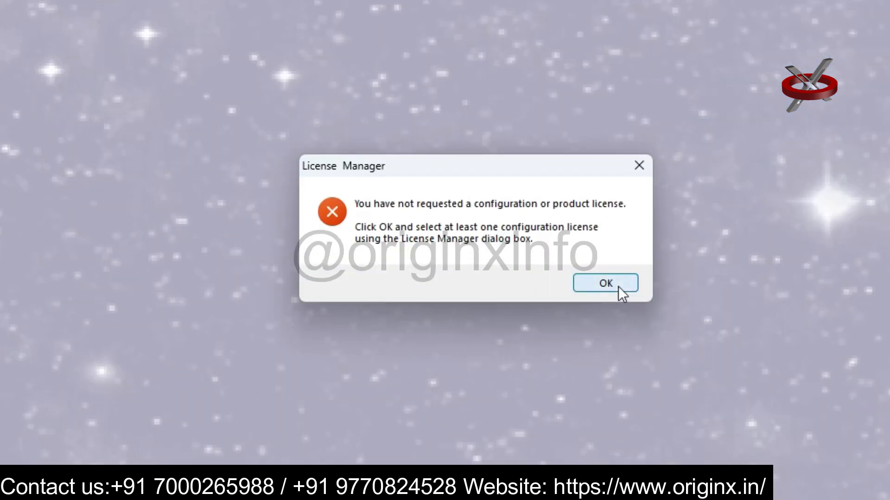
{"action": "left_click", "coordinate": [618, 287]}
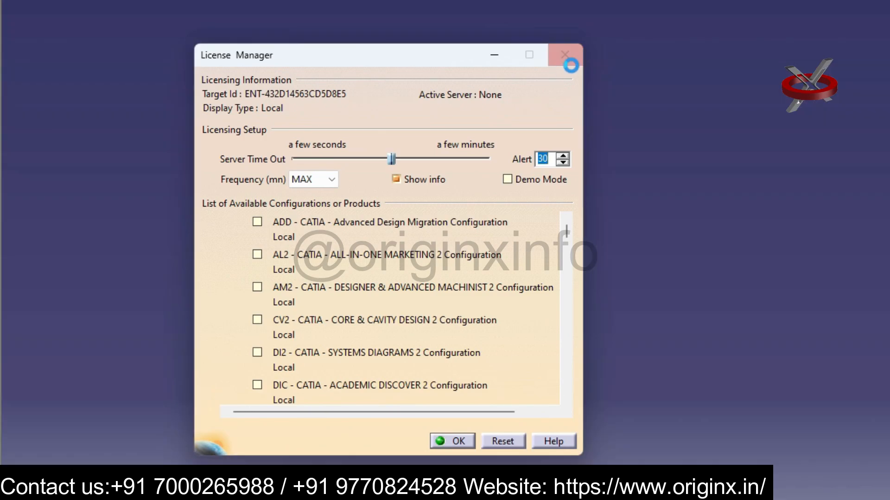
{"action": "left_click", "coordinate": [573, 61]}
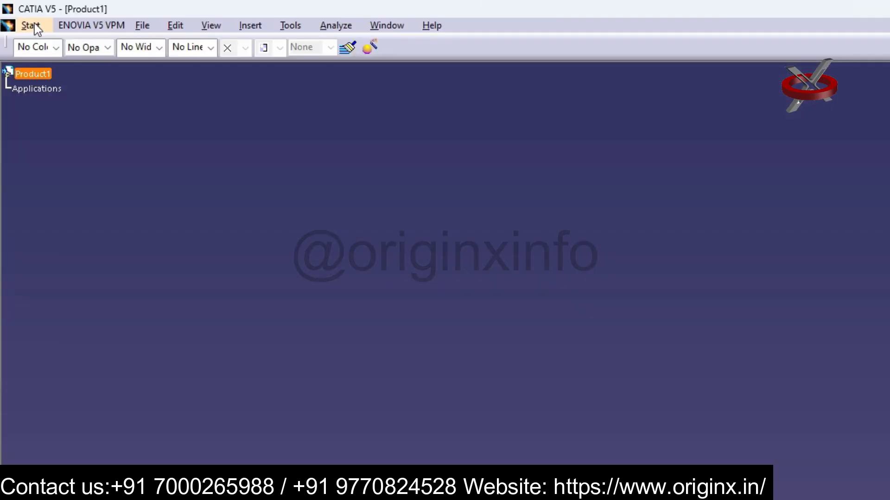
Add a new part in the Part Design workbench and open a sketch on its xy plane
{"action": "left_click", "coordinate": [19, 15]}
{"action": "mouse_move", "coordinate": [47, 38]}
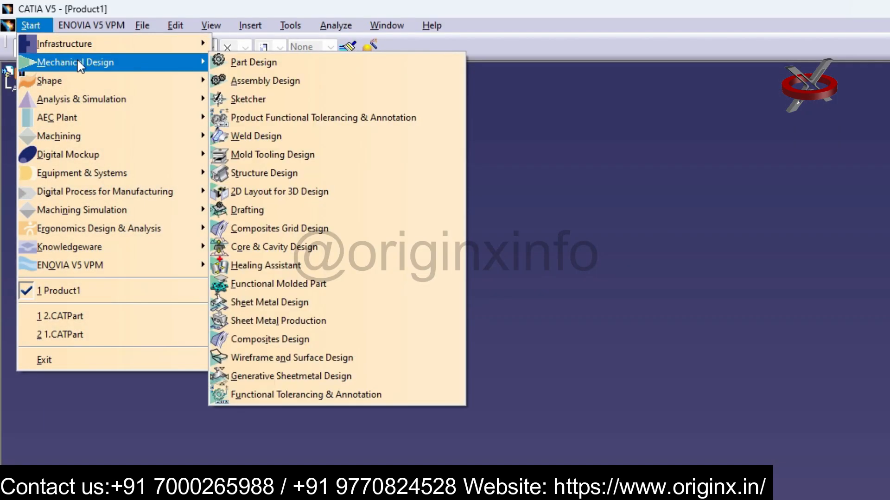
{"action": "left_click", "coordinate": [251, 62]}
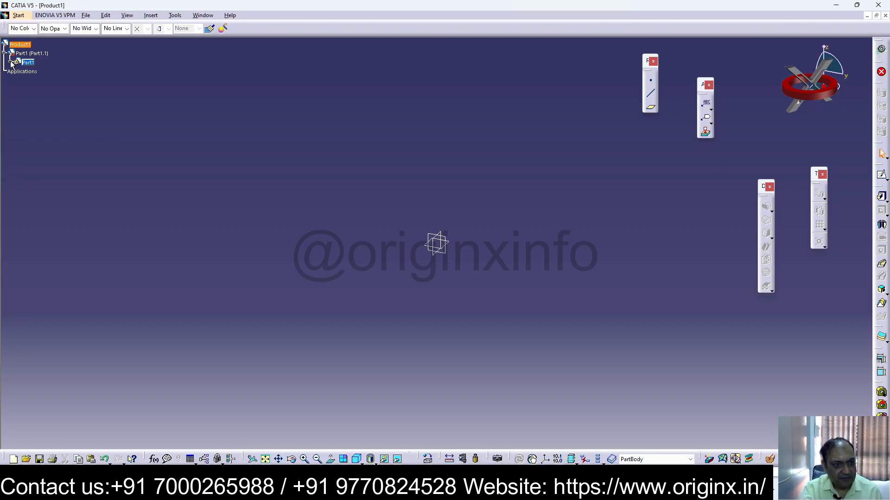
{"action": "left_click", "coordinate": [22, 134]}
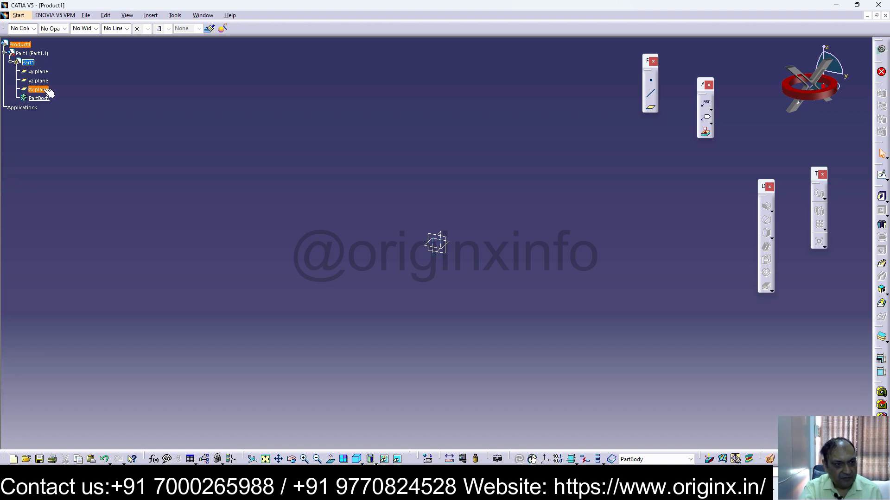
{"action": "left_click", "coordinate": [882, 177]}
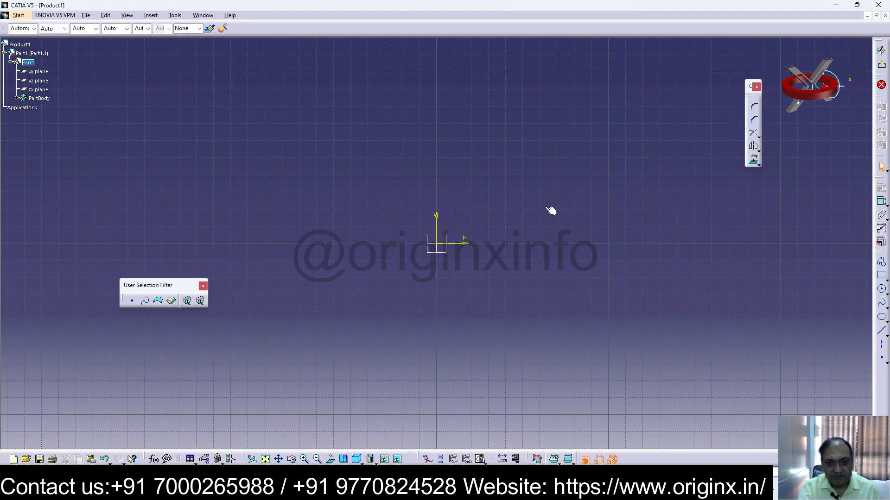
Sketch an upright rectangle about 20 by 60 mm at the origin and an adjoining horizontal one about 60 by 20 mm along the H axis
{"action": "left_click", "coordinate": [883, 276]}
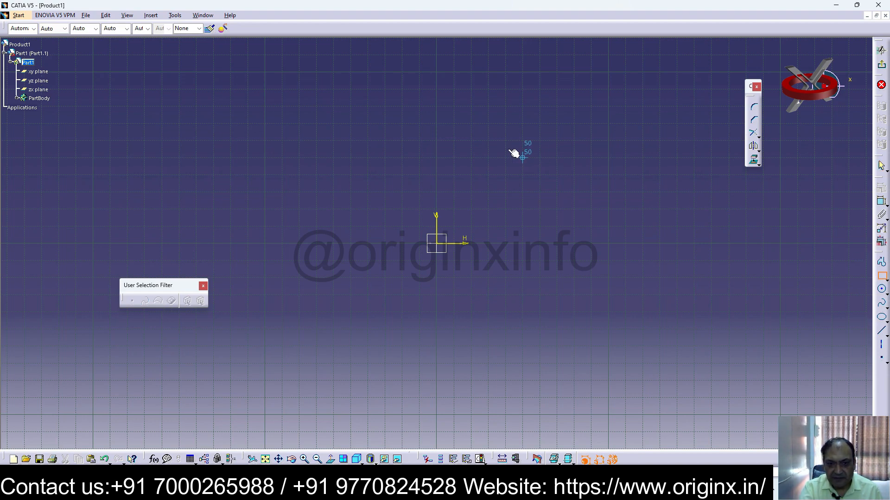
{"action": "left_click", "coordinate": [437, 140]}
{"action": "left_click", "coordinate": [471, 244]}
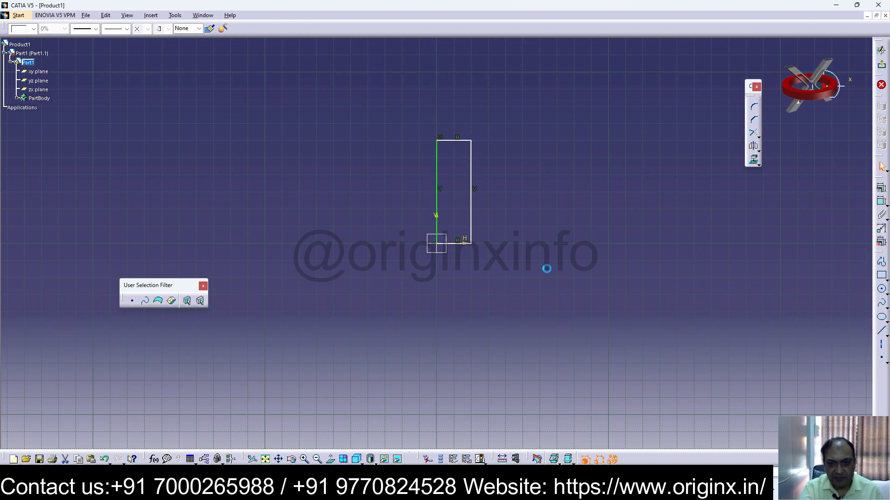
{"action": "left_click", "coordinate": [882, 277]}
{"action": "left_click", "coordinate": [471, 243]}
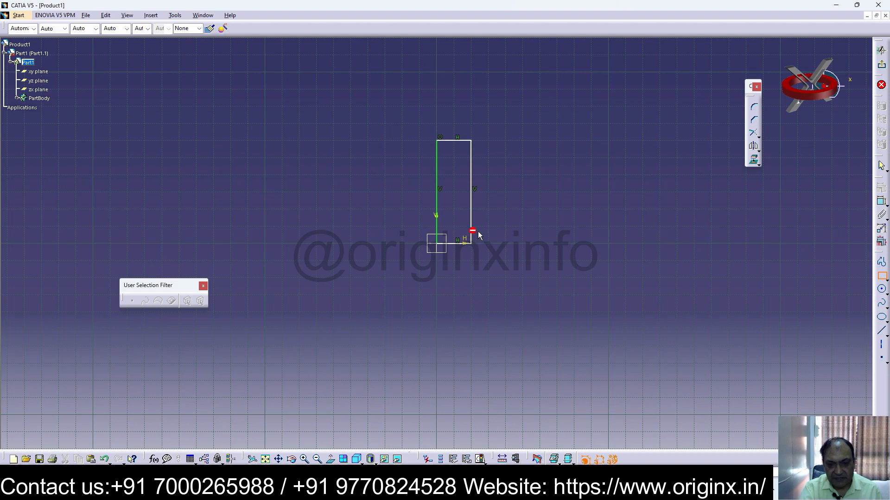
{"action": "left_click", "coordinate": [574, 209]}
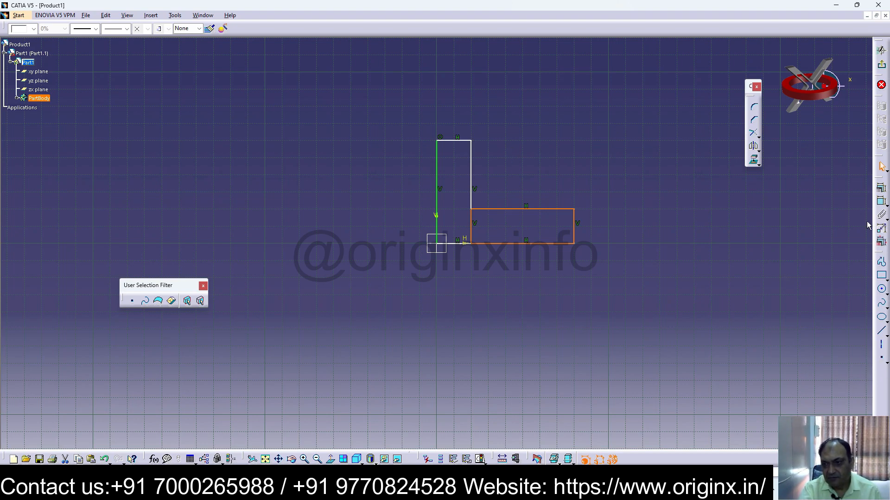
Display the 3Dx Device toolbar in the Sketcher workbench
{"action": "right_click", "coordinate": [697, 28]}
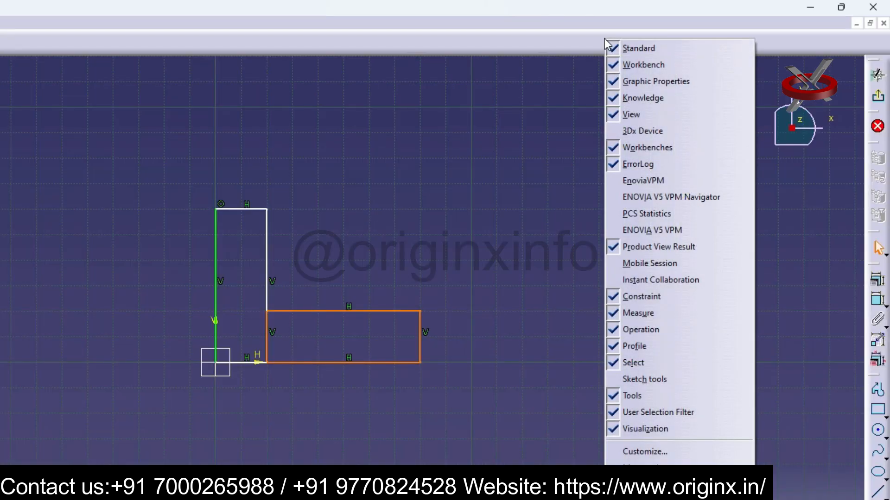
{"action": "left_click", "coordinate": [721, 89]}
{"action": "right_click", "coordinate": [674, 28]}
{"action": "left_click", "coordinate": [545, 378]}
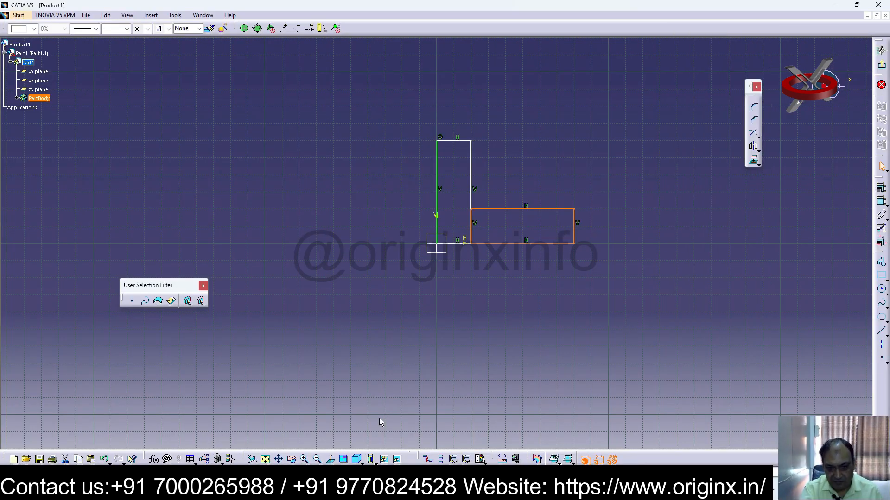
Undock the Profile toolbar into the drawing area, and float the Constraint toolbar before docking it back
{"action": "double_click", "coordinate": [878, 253]}
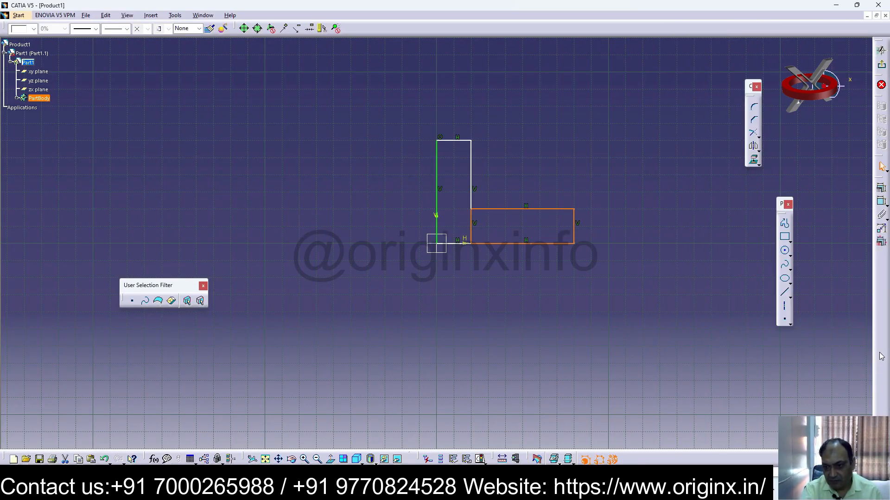
{"action": "left_click_drag", "start_coordinate": [879, 186], "coordinate": [828, 173]}
{"action": "double_click", "coordinate": [824, 163]}
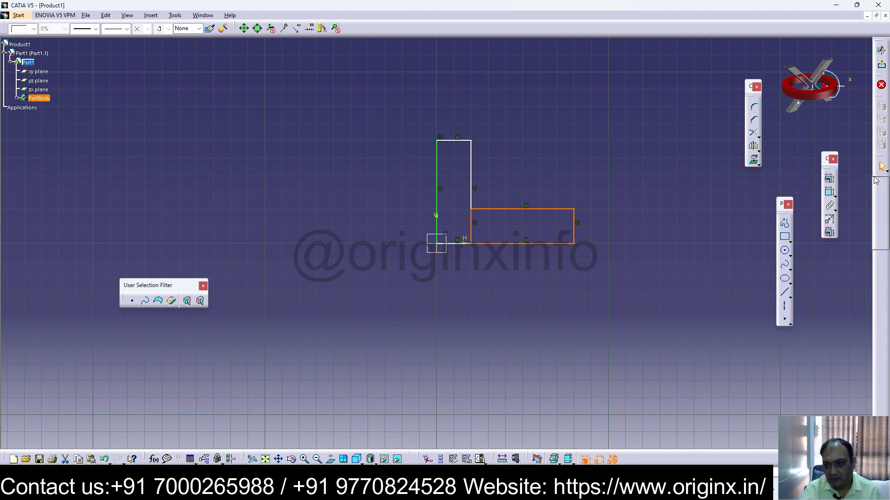
{"action": "left_click", "coordinate": [679, 410]}
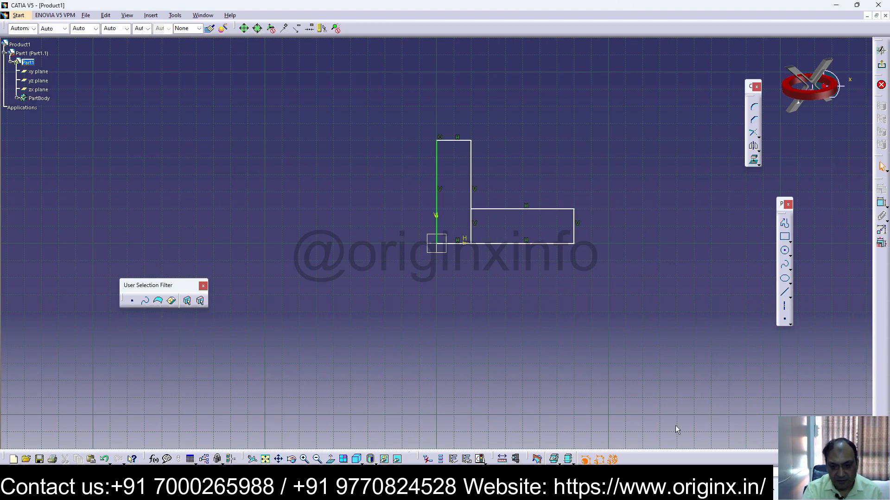
Display the Sketch tools toolbar and check which other Sketcher toolbars are enabled
{"action": "right_click", "coordinate": [714, 26]}
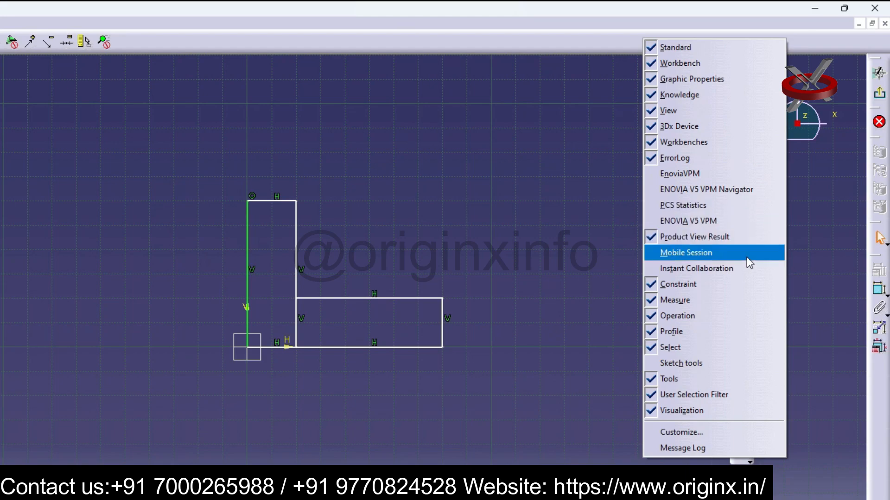
{"action": "left_click", "coordinate": [725, 363]}
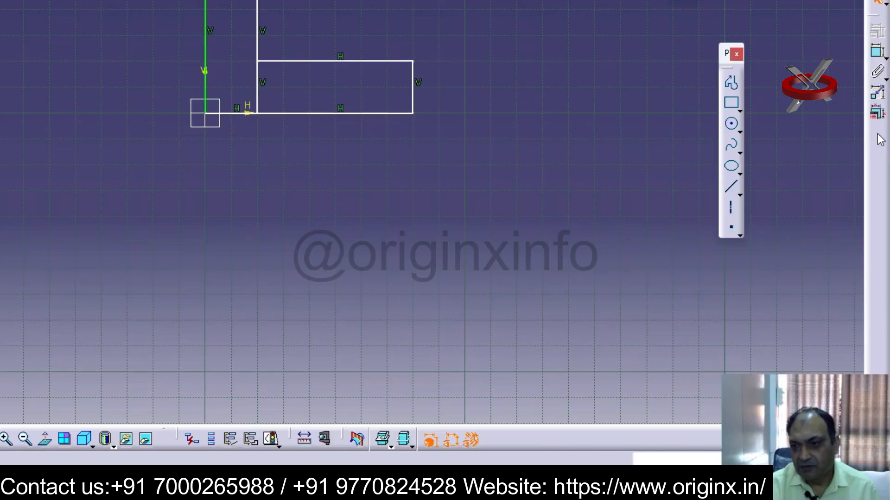
{"action": "right_click", "coordinate": [882, 261]}
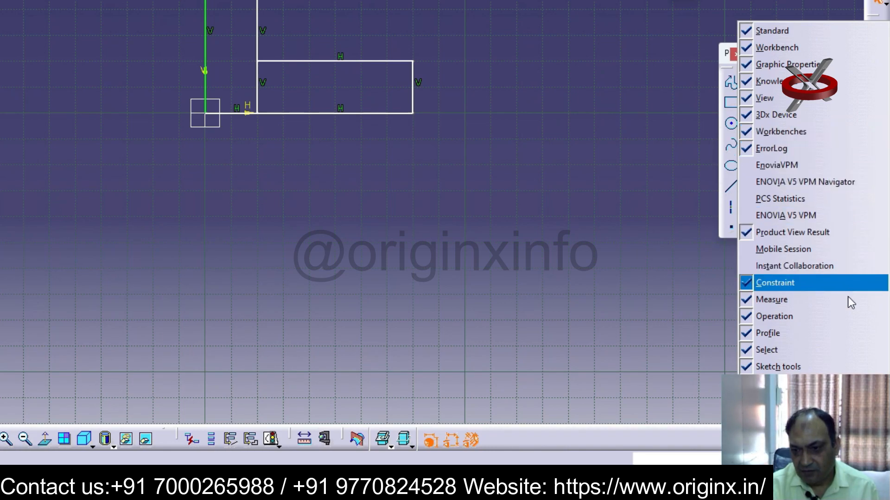
{"action": "left_click", "coordinate": [648, 254]}
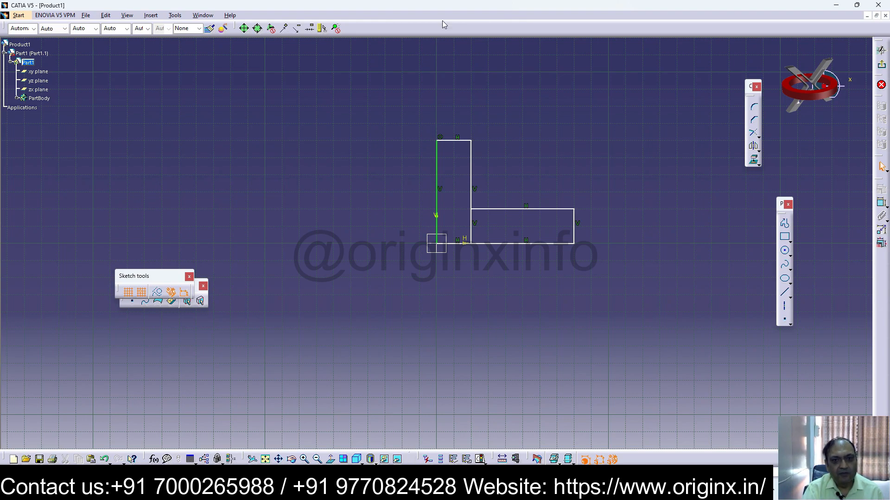
{"action": "right_click", "coordinate": [551, 31]}
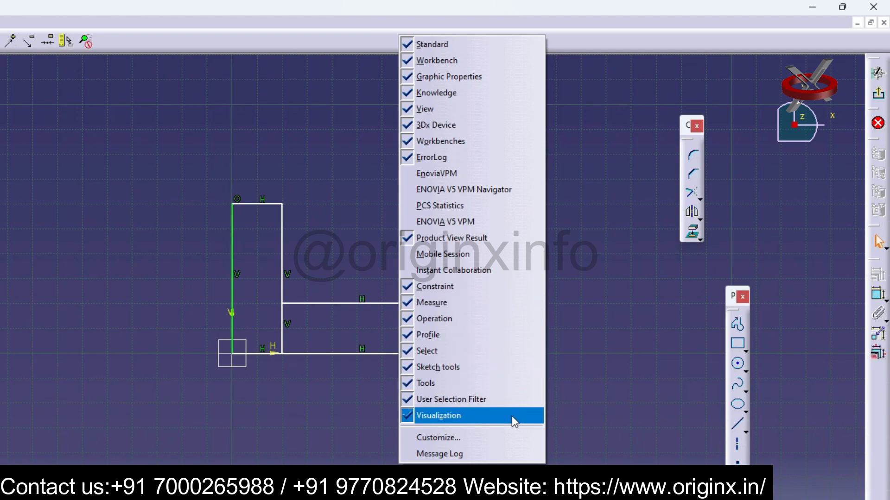
{"action": "left_click", "coordinate": [599, 405]}
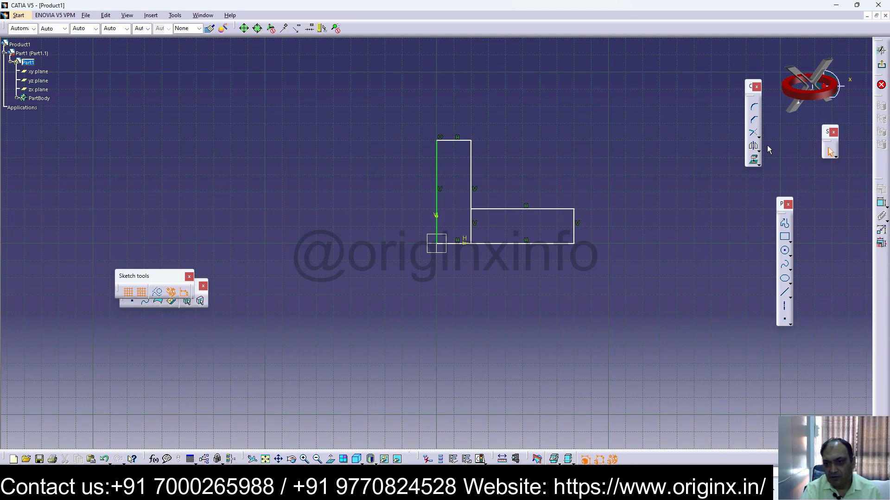
Quick Trim both overlapping vertical segments between the two rectangles to form a single L-shaped outline
{"action": "left_click", "coordinate": [758, 137]}
{"action": "left_click", "coordinate": [783, 139]}
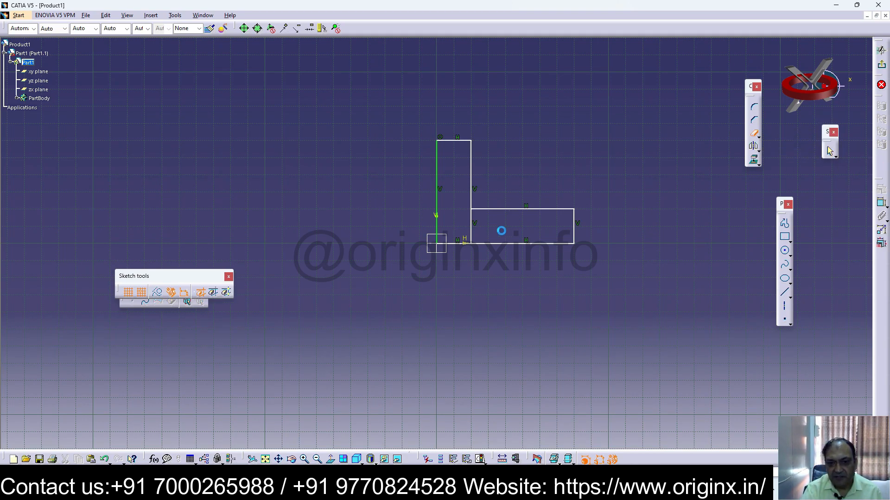
{"action": "left_click", "coordinate": [471, 226]}
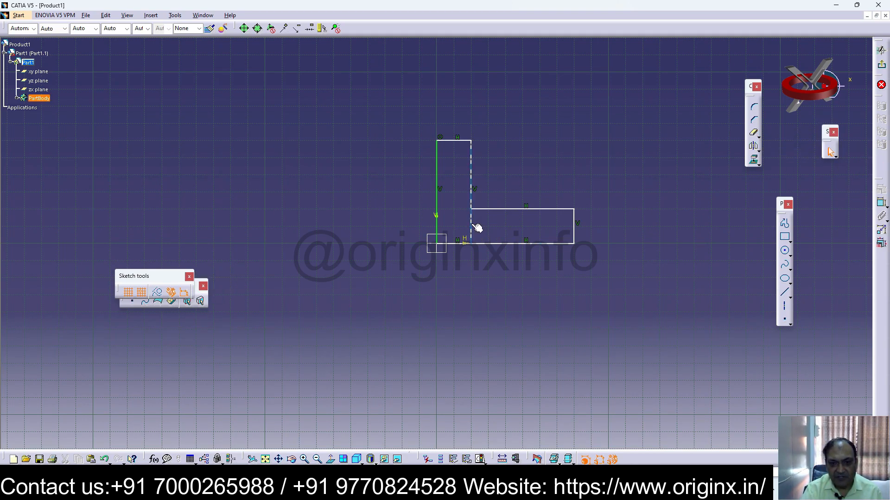
{"action": "left_click", "coordinate": [661, 258]}
{"action": "left_click", "coordinate": [755, 134]}
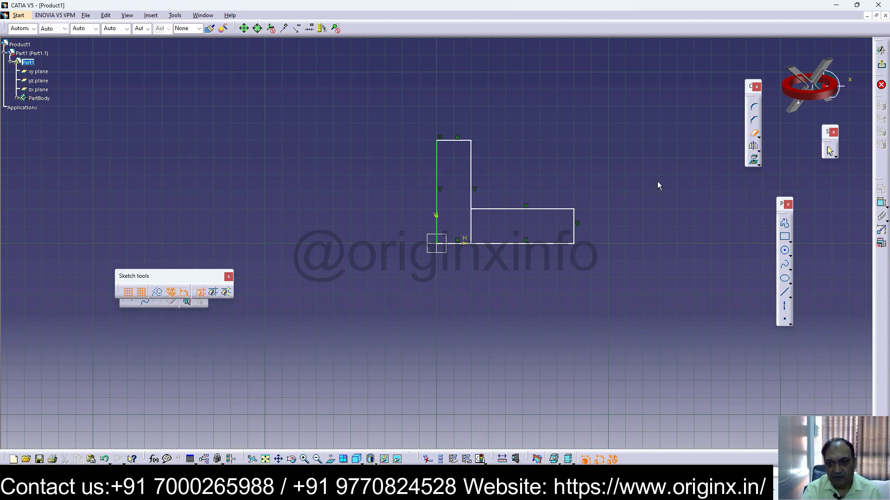
{"action": "left_click", "coordinate": [472, 221]}
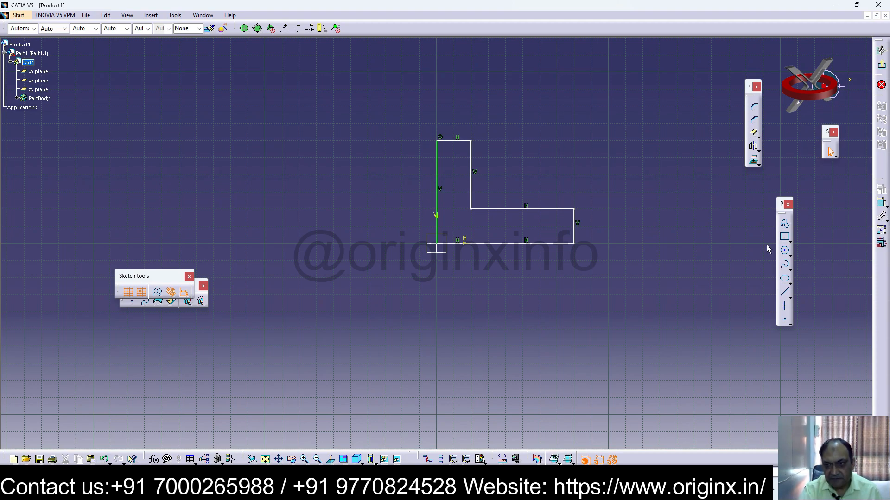
Exit the sketch and extrude the L-shaped outline into a solid with the Pad command
{"action": "left_click", "coordinate": [880, 67]}
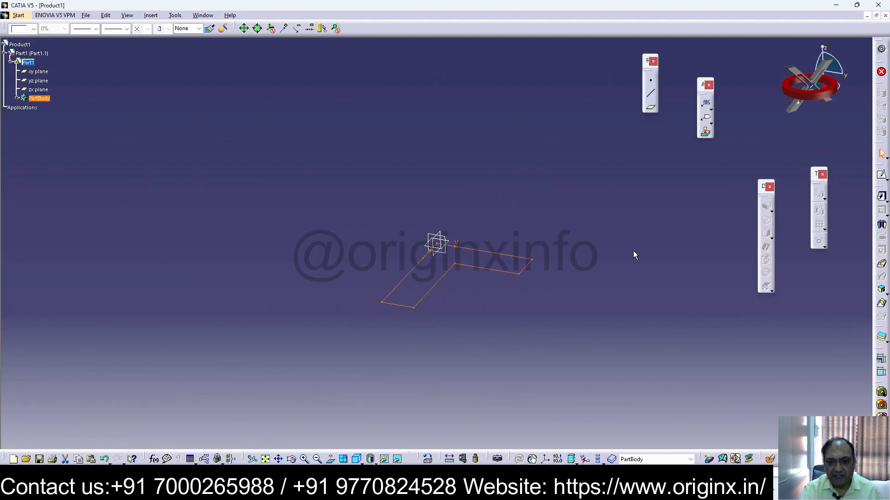
{"action": "left_click", "coordinate": [882, 197]}
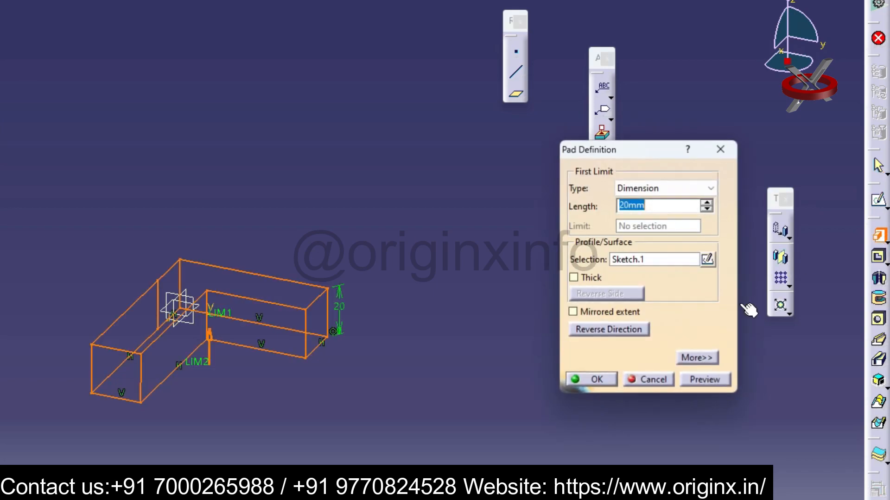
{"action": "left_click_drag", "start_coordinate": [709, 204], "coordinate": [709, 204]}
{"action": "left_click", "coordinate": [588, 380]}
{"action": "left_click", "coordinate": [552, 313]}
{"action": "middle_click_drag", "start_coordinate": [534, 287], "coordinate": [349, 116]}
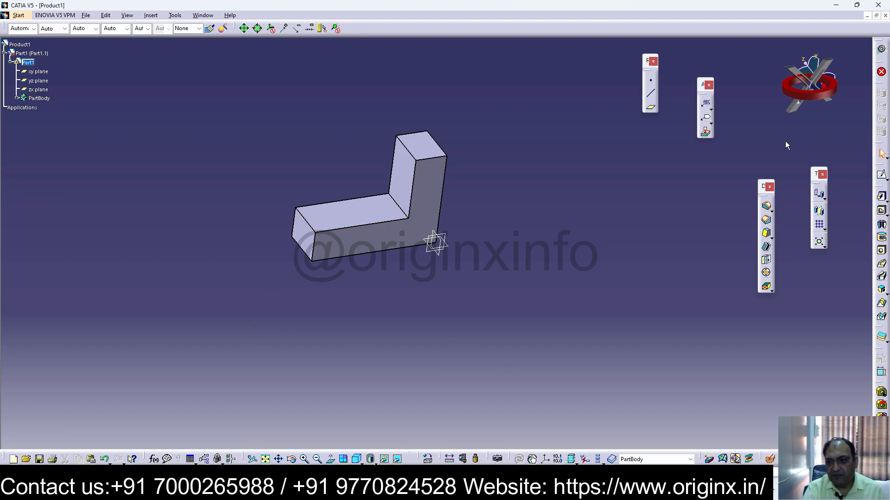
Create a reference plane offset 25 mm from the end face of the L-shaped solid's horizontal leg
{"action": "left_click", "coordinate": [651, 107]}
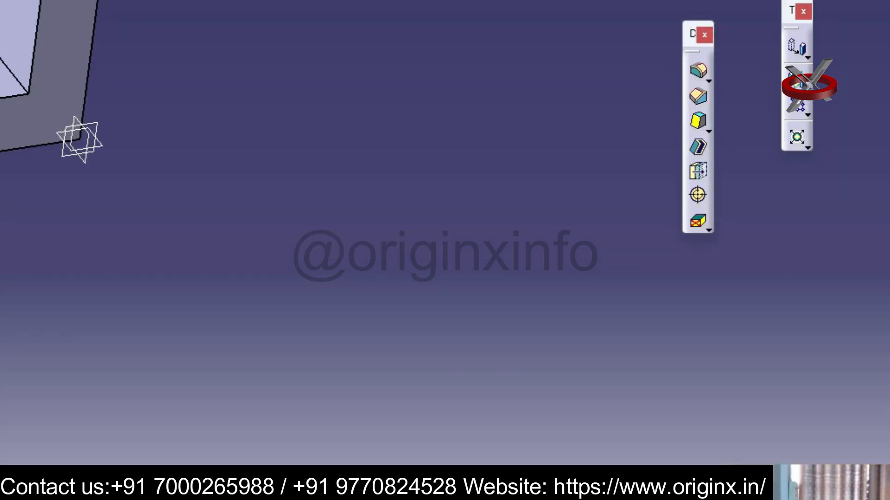
{"action": "left_click", "coordinate": [3, 28]}
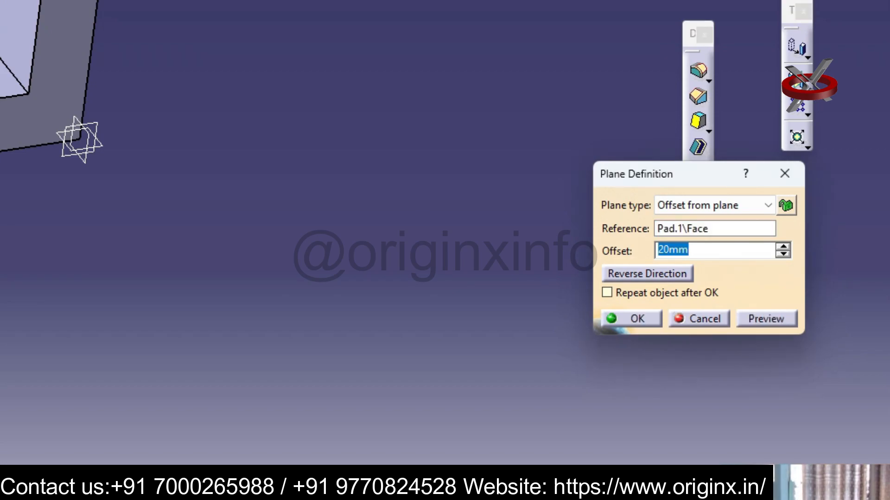
{"action": "type", "text": "25"}
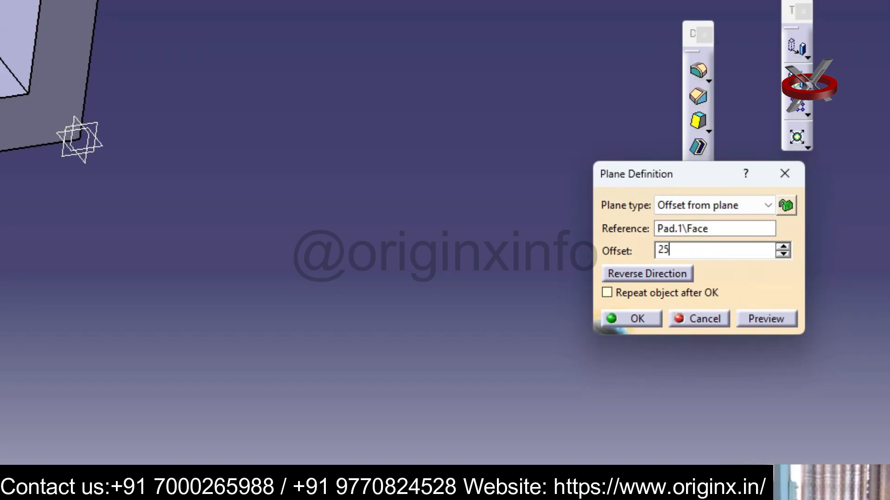
{"action": "key", "text": "Return"}
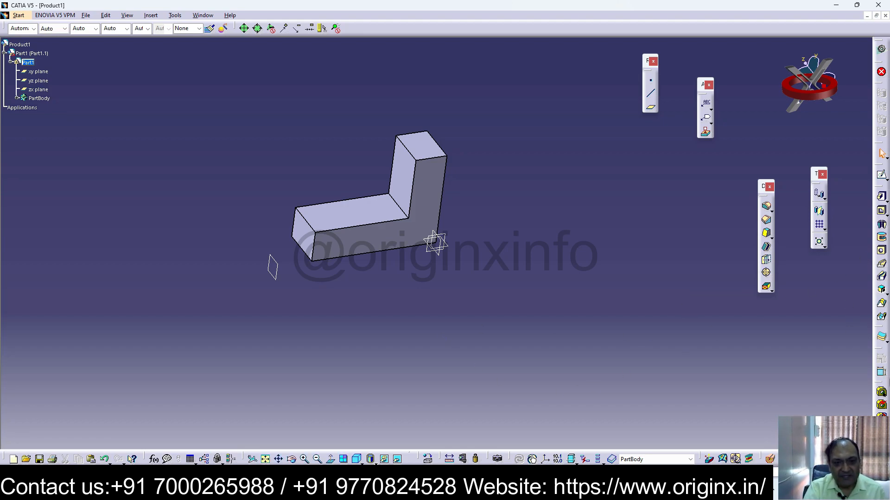
Open a sketch on the end face of the horizontal leg and check which Sketcher toolbars are enabled
{"action": "left_click", "coordinate": [303, 234]}
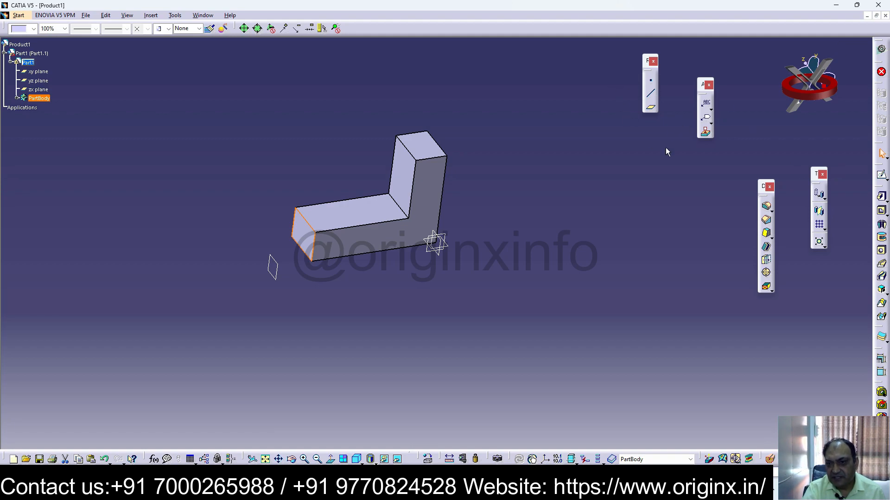
{"action": "left_click", "coordinate": [881, 175]}
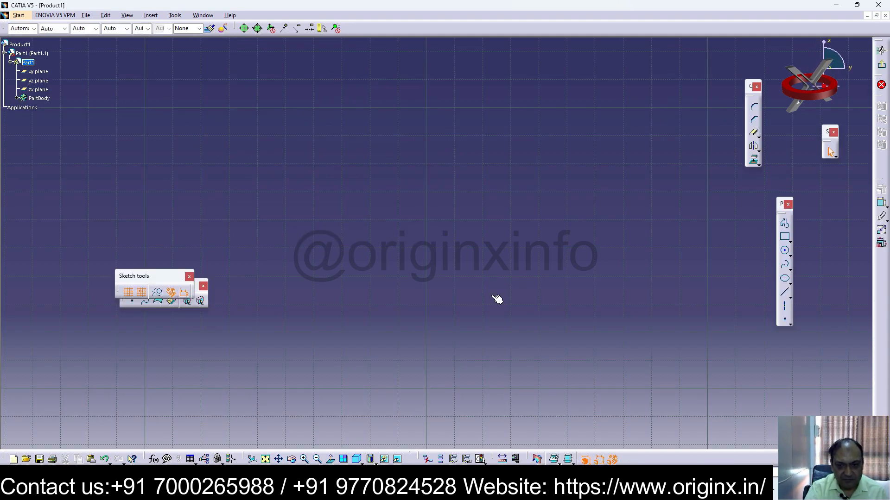
{"action": "left_click", "coordinate": [265, 459]}
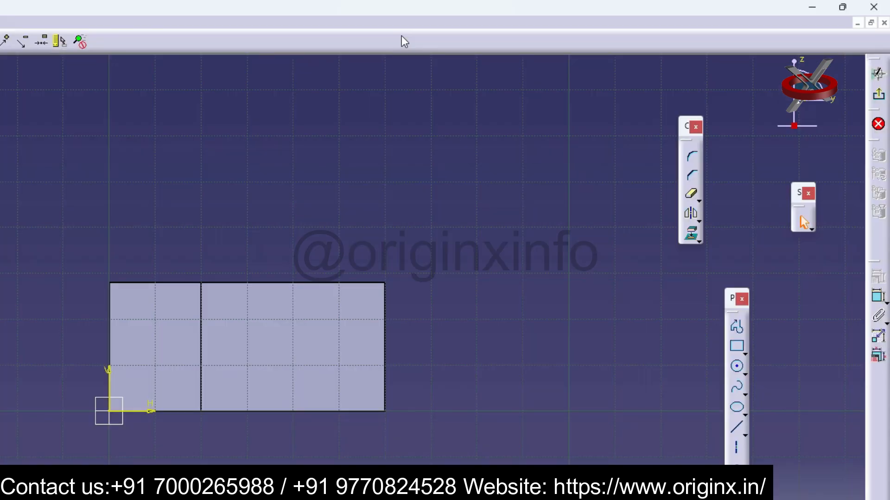
{"action": "right_click", "coordinate": [556, 26]}
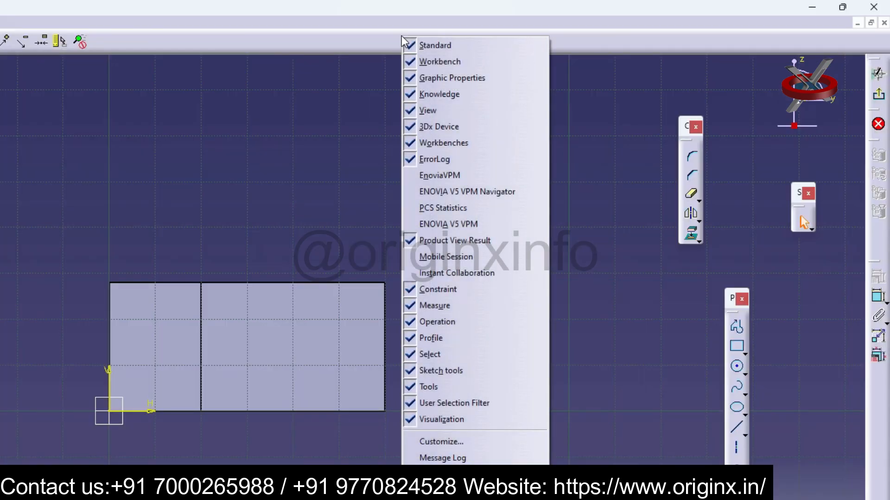
{"action": "left_click", "coordinate": [487, 377]}
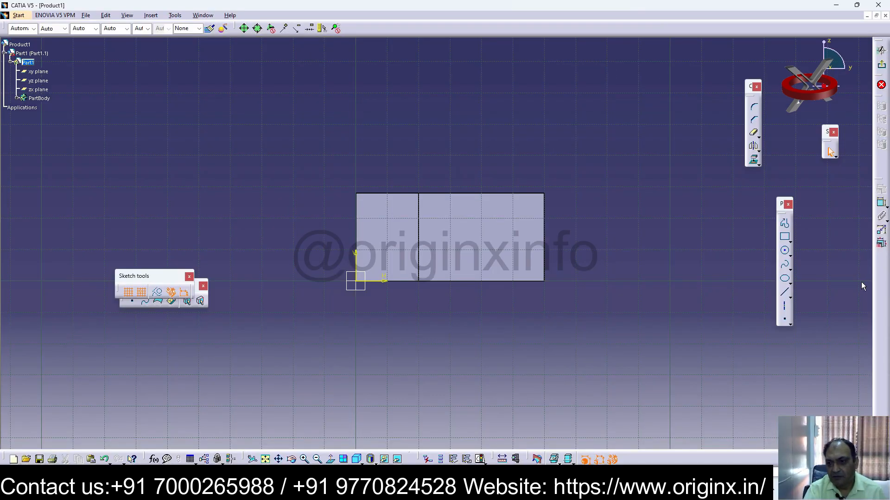
Sketch a circle about 20 mm in diameter on the end face, just beyond the vertical edge line
{"action": "left_click", "coordinate": [785, 252]}
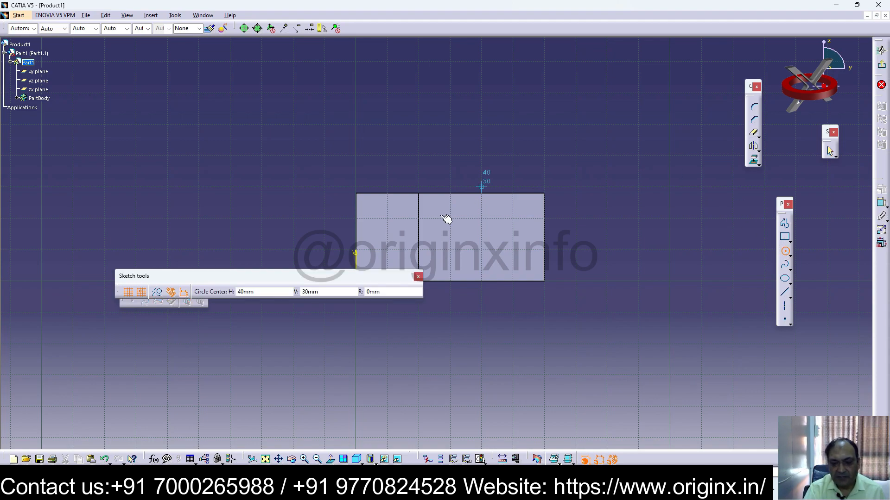
{"action": "left_click", "coordinate": [447, 243]}
{"action": "left_click", "coordinate": [457, 266]}
{"action": "left_click", "coordinate": [677, 239]}
Constrain the circle's diameter to 10 mm and exit the sketch
{"action": "left_click", "coordinate": [881, 204]}
{"action": "left_click", "coordinate": [480, 240]}
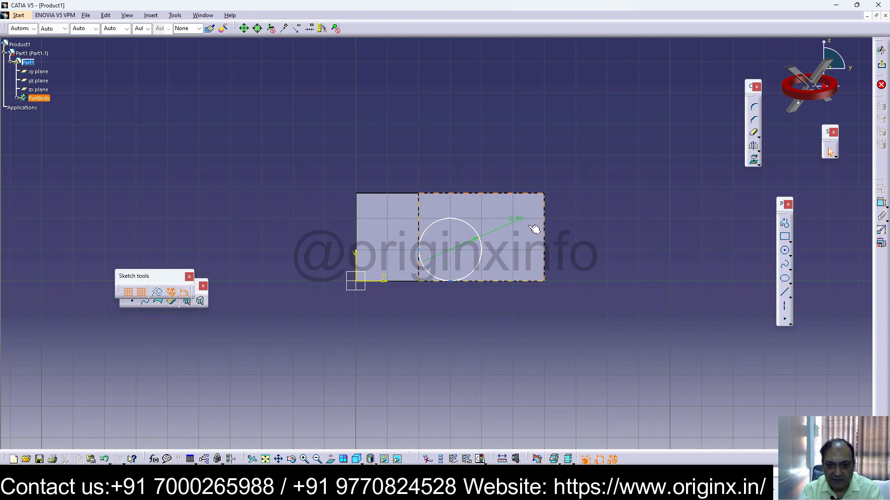
{"action": "double_click", "coordinate": [519, 219]}
{"action": "type", "text": "10"}
{"action": "key", "text": "Return"}
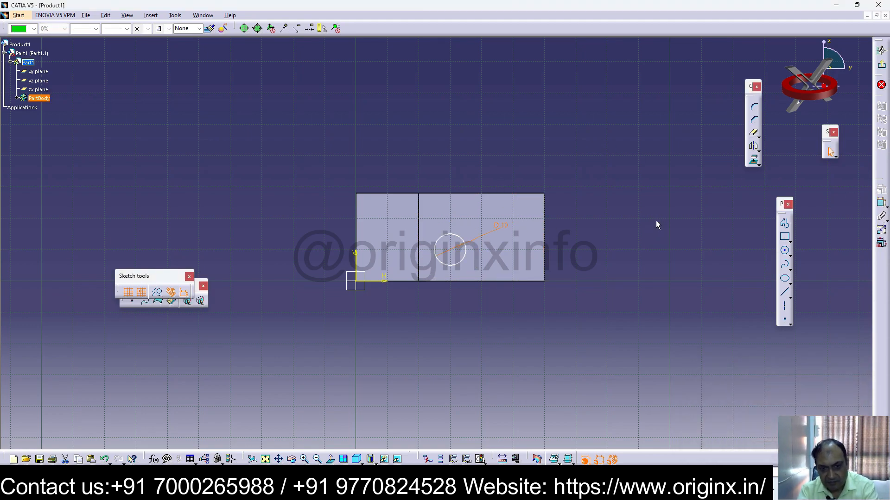
{"action": "left_click", "coordinate": [839, 276]}
{"action": "left_click", "coordinate": [882, 68]}
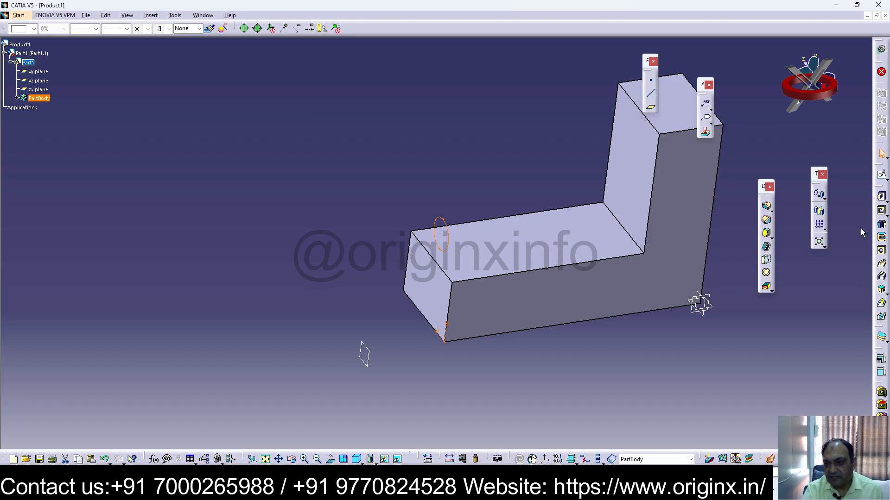
Try a Drafted Filleted Pad of the circle using the horizontal leg's end face as the second limit
{"action": "left_click", "coordinate": [883, 212]}
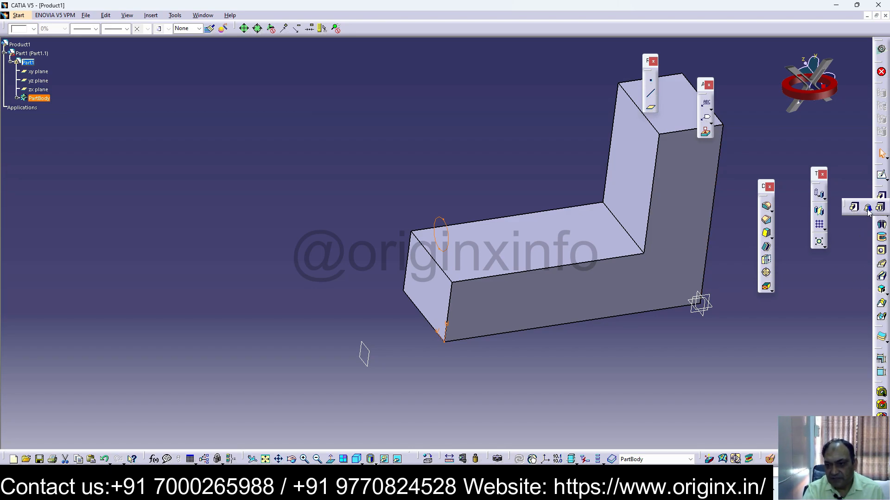
{"action": "left_click", "coordinate": [866, 207]}
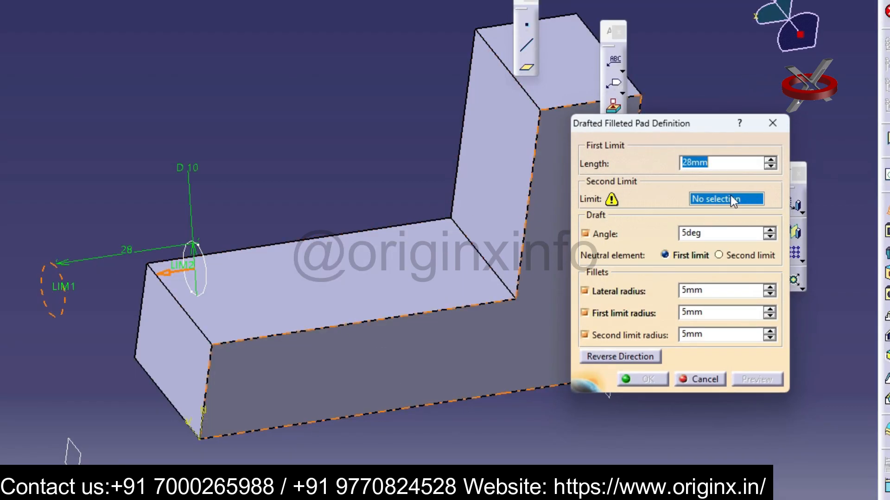
{"action": "left_click", "coordinate": [184, 347]}
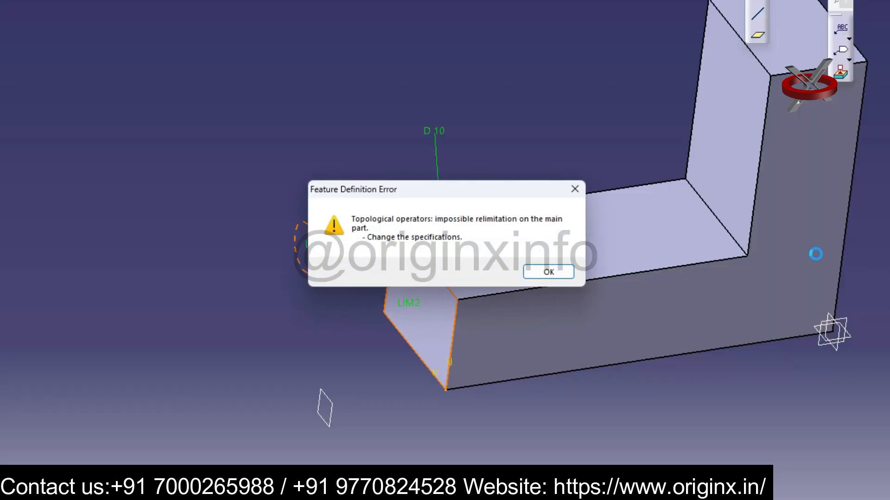
{"action": "left_click", "coordinate": [549, 277]}
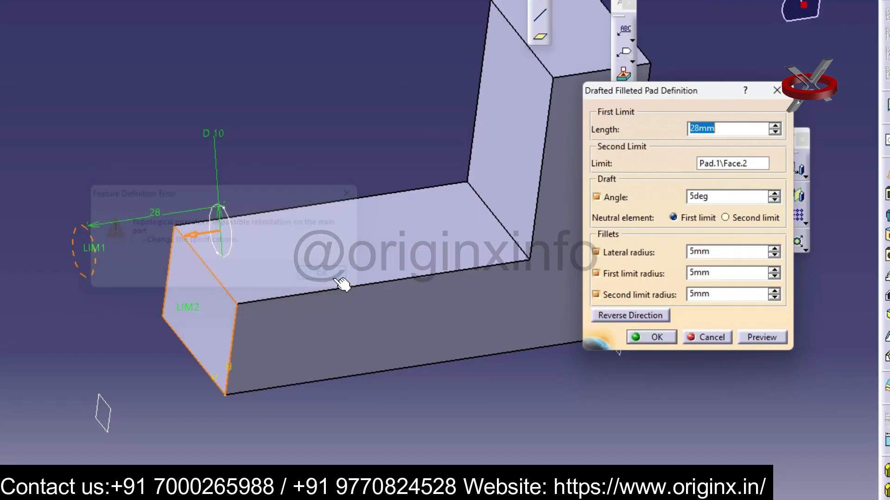
Select the offset reference plane as the second limit and try to create the drafted filleted pad
{"action": "left_click", "coordinate": [731, 168]}
{"action": "left_click", "coordinate": [118, 424]}
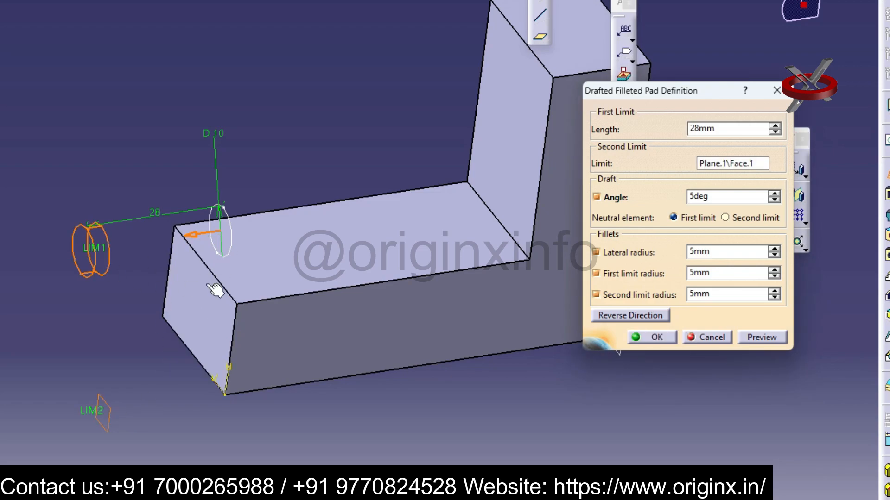
{"action": "left_click", "coordinate": [654, 338]}
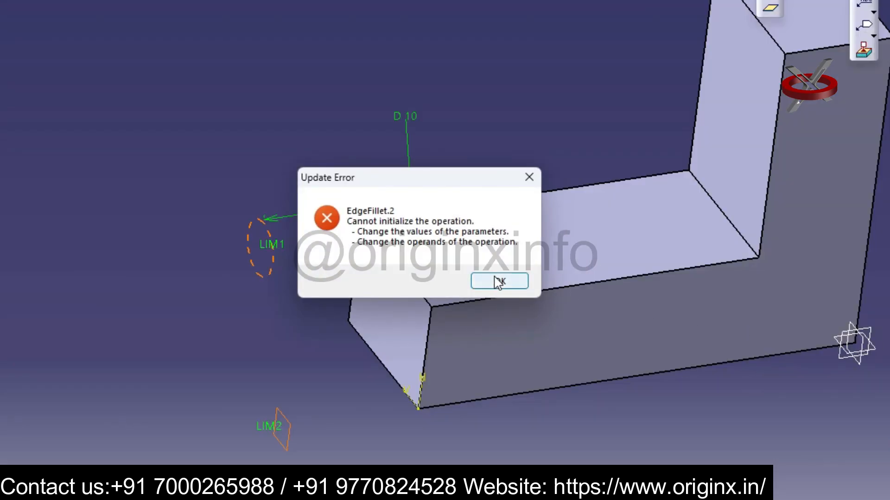
{"action": "left_click", "coordinate": [302, 283]}
Set the pad's first limit length to 0 mm and try to create the drafted filleted pad again
{"action": "middle_click_drag", "start_coordinate": [225, 251], "coordinate": [248, 276]}
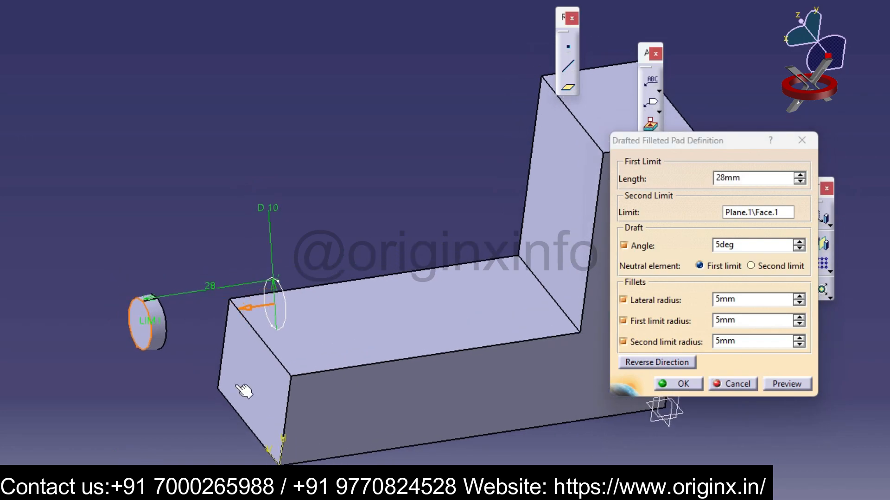
{"action": "left_click_drag", "start_coordinate": [742, 176], "coordinate": [665, 177]}
{"action": "type", "text": "3"}
{"action": "key", "text": "Return"}
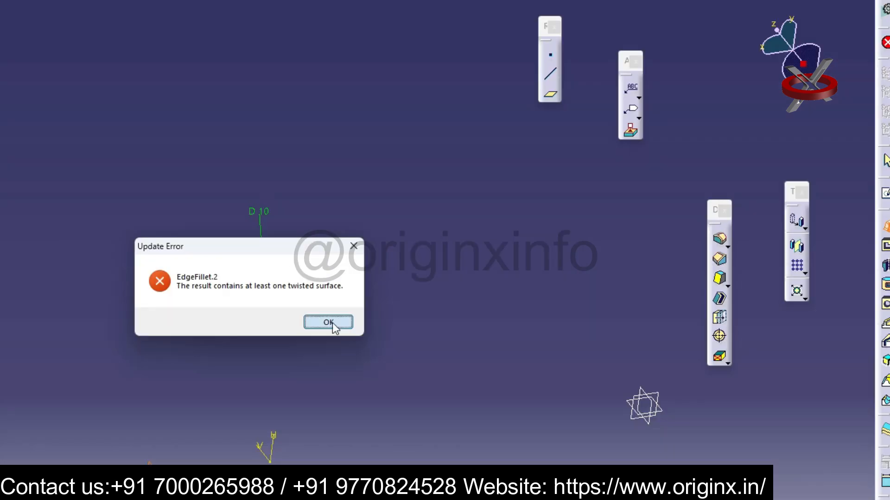
{"action": "left_click", "coordinate": [527, 269]}
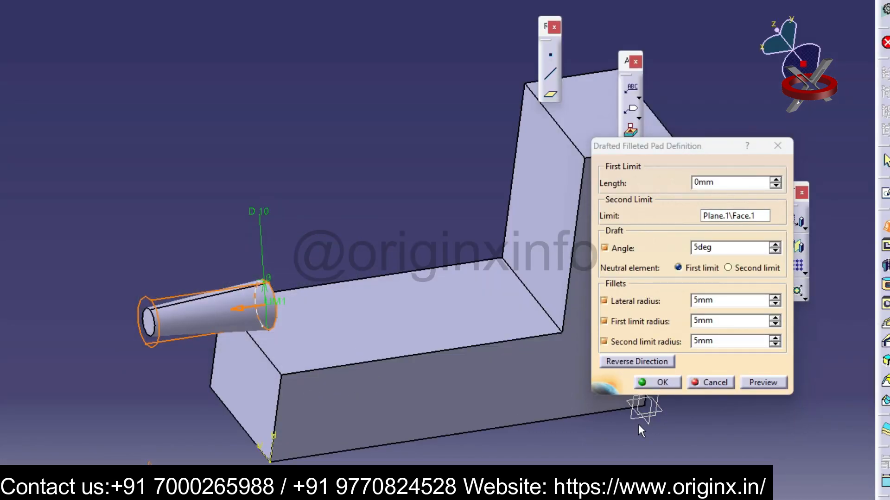
{"action": "left_click", "coordinate": [660, 382]}
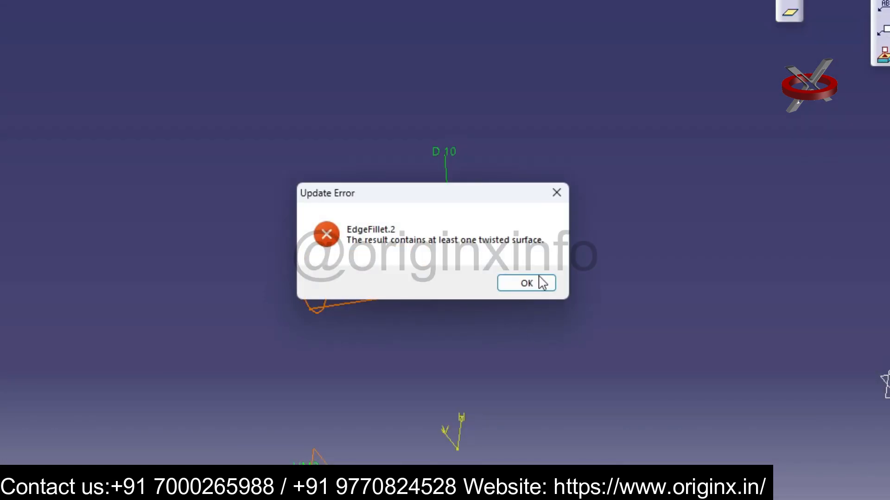
{"action": "left_click", "coordinate": [539, 278]}
Cancel the drafted filleted pad and delete the 10 mm circle sketch
{"action": "middle_click_drag", "start_coordinate": [415, 330], "coordinate": [223, 240]}
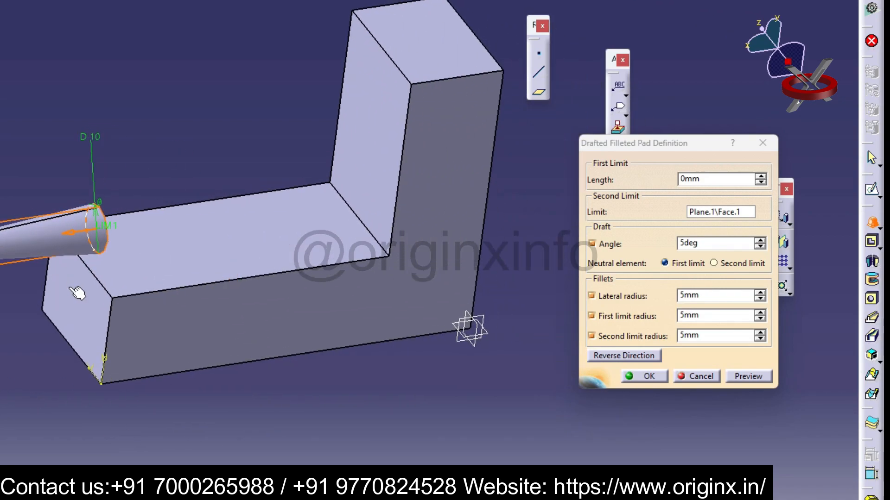
{"action": "middle_click_drag", "start_coordinate": [76, 293], "coordinate": [216, 284]}
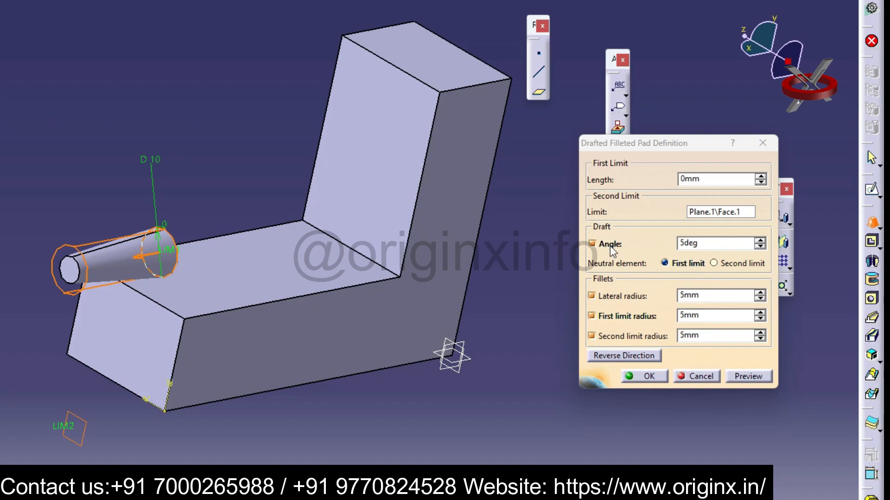
{"action": "left_click", "coordinate": [697, 376]}
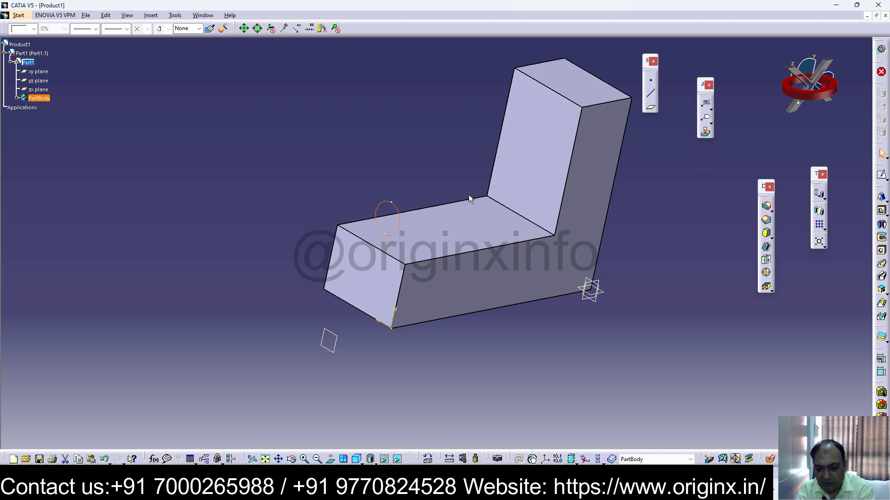
{"action": "left_click", "coordinate": [606, 354]}
Open a new sketch on the end face of the L-shaped solid's horizontal leg
{"action": "left_click", "coordinate": [370, 277]}
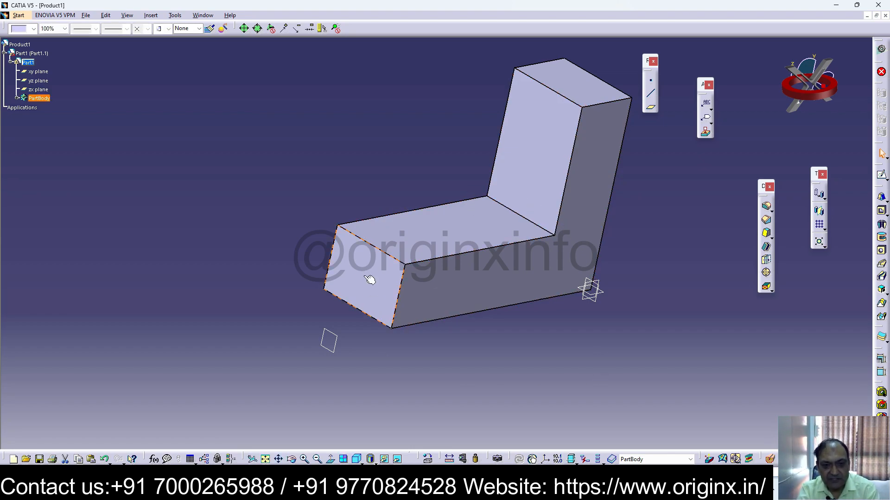
{"action": "left_click", "coordinate": [881, 174]}
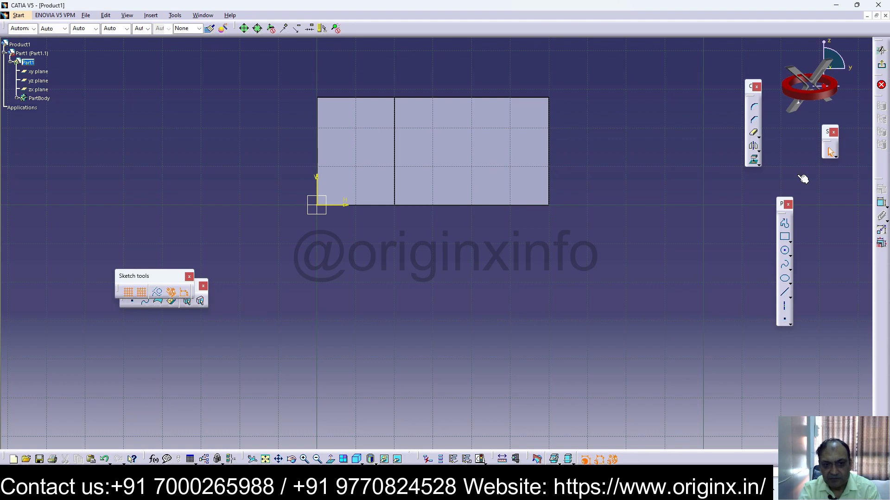
{"action": "left_click", "coordinate": [785, 237]}
{"action": "left_click", "coordinate": [346, 133]}
{"action": "left_click", "coordinate": [379, 157]}
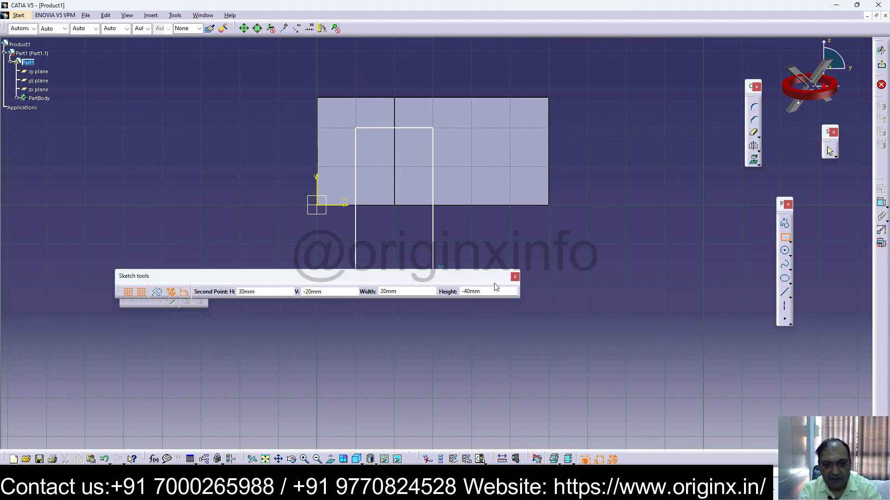
{"action": "key", "text": "Escape"}
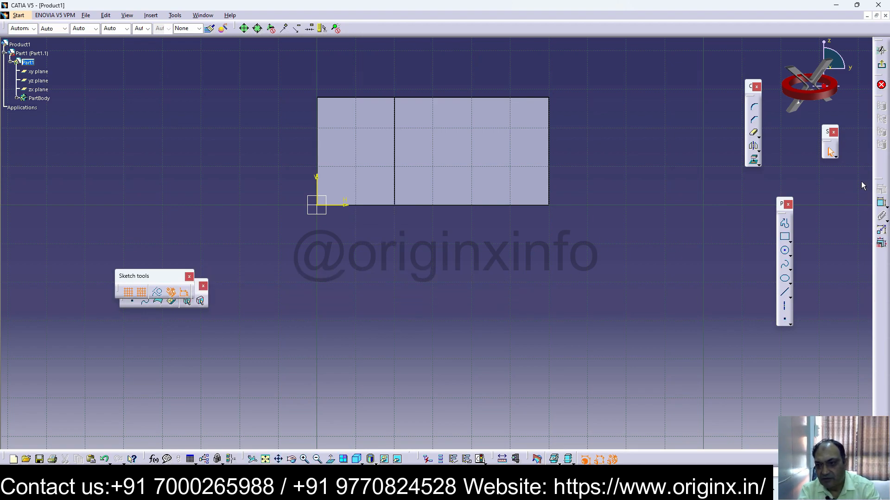
{"action": "left_click", "coordinate": [787, 238]}
{"action": "left_click", "coordinate": [355, 142]}
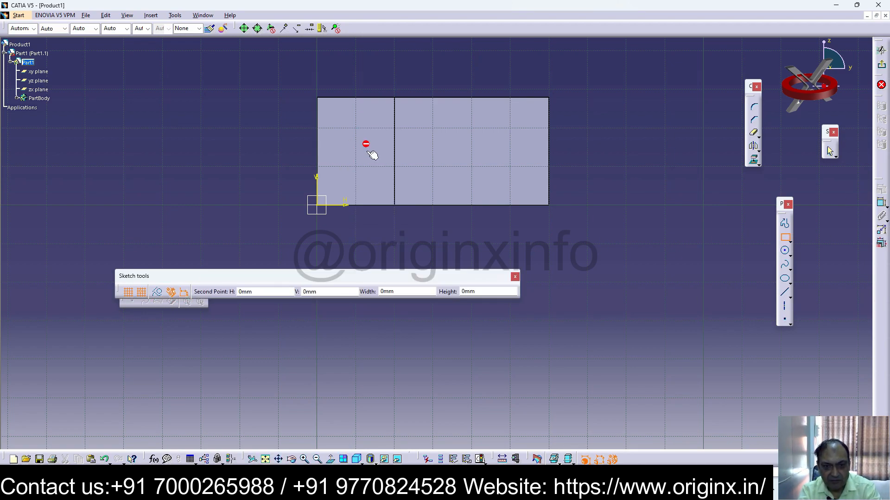
{"action": "key", "text": "Escape"}
{"action": "left_click", "coordinate": [785, 251]}
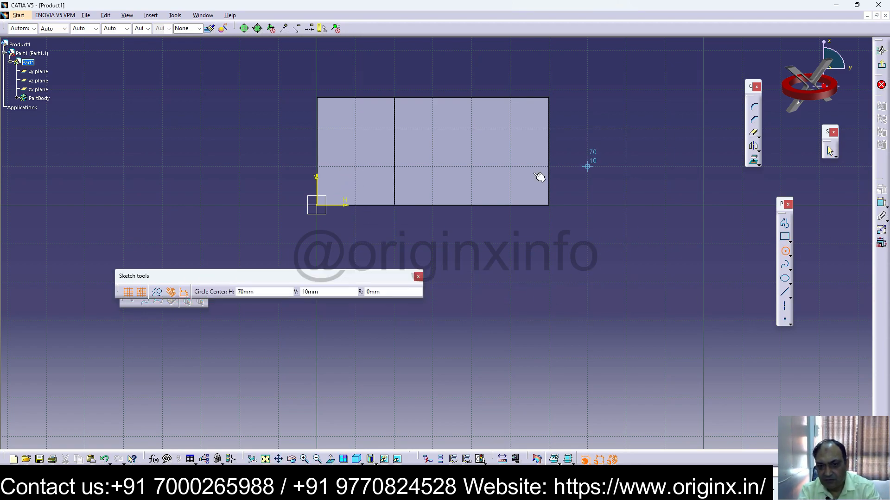
{"action": "key", "text": "Escape"}
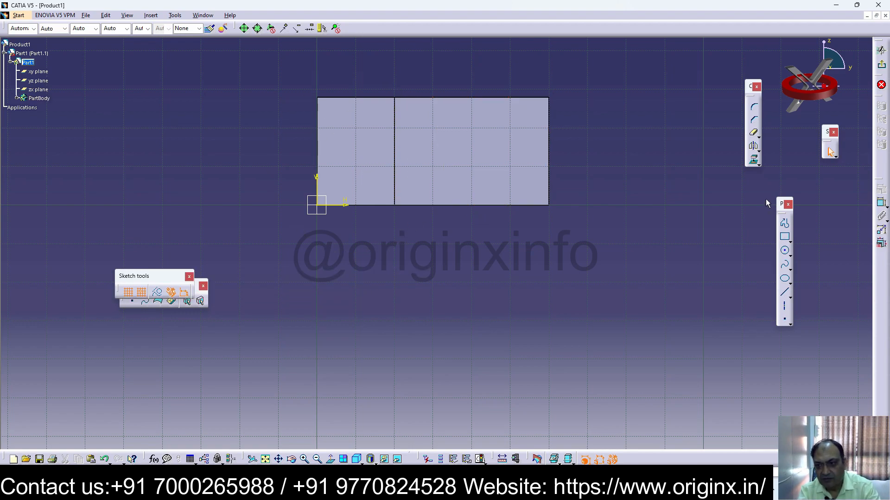
{"action": "left_click", "coordinate": [786, 254]}
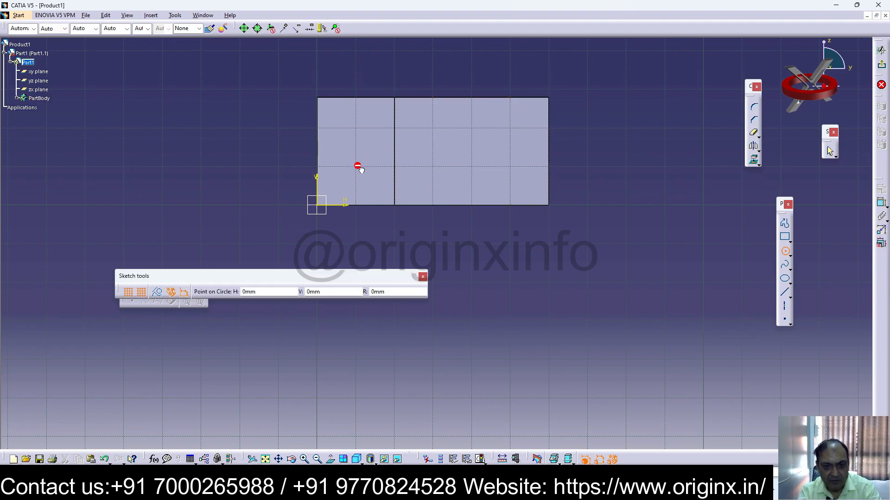
{"action": "key", "text": "Escape"}
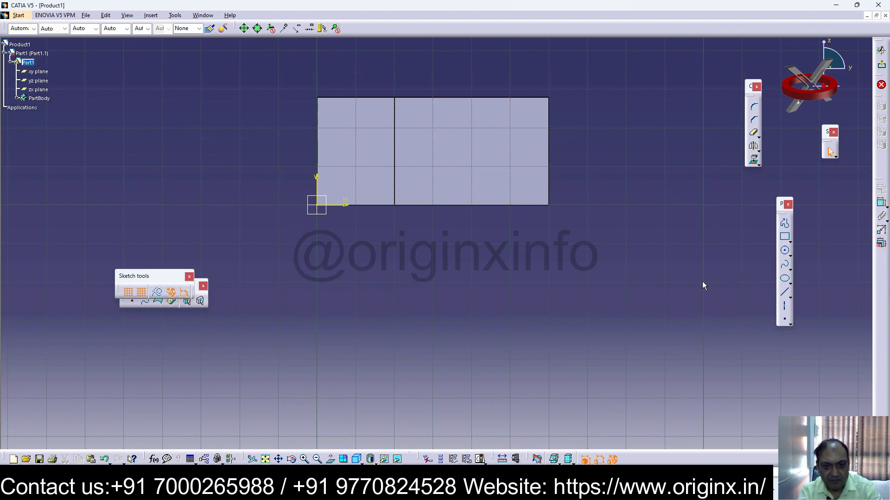
Sketch a circle about 20 mm in diameter centred at H 10 mm, V 10 mm, and exit the sketch
{"action": "left_click", "coordinate": [785, 253]}
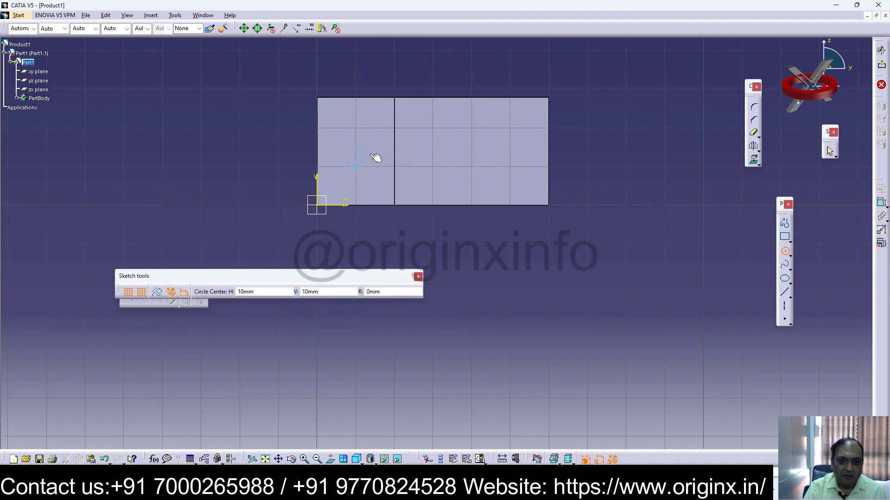
{"action": "left_click", "coordinate": [370, 130]}
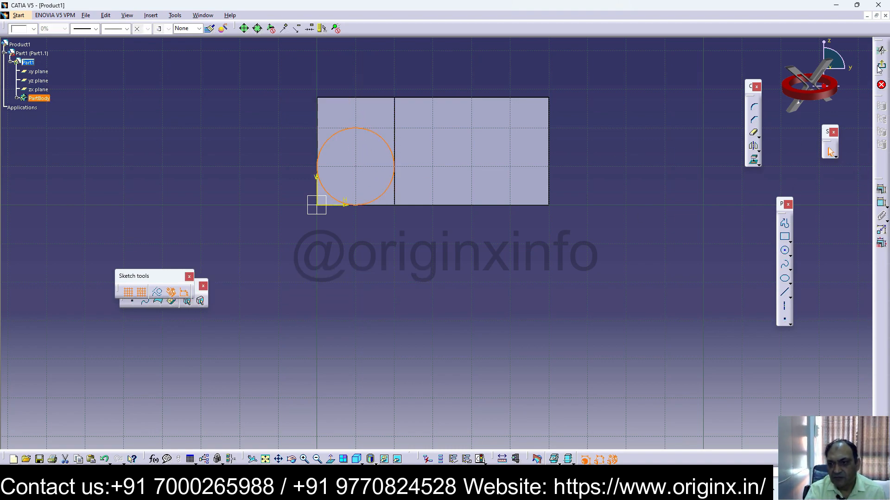
{"action": "left_click", "coordinate": [881, 51]}
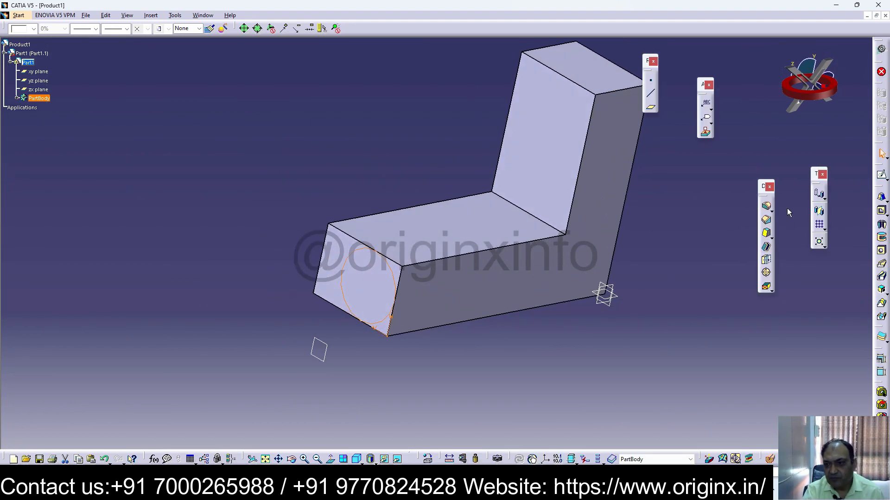
Start a Drafted Filleted Pad from the circle with a 0 mm first limit length and the offset plane as second limit
{"action": "left_click", "coordinate": [882, 199]}
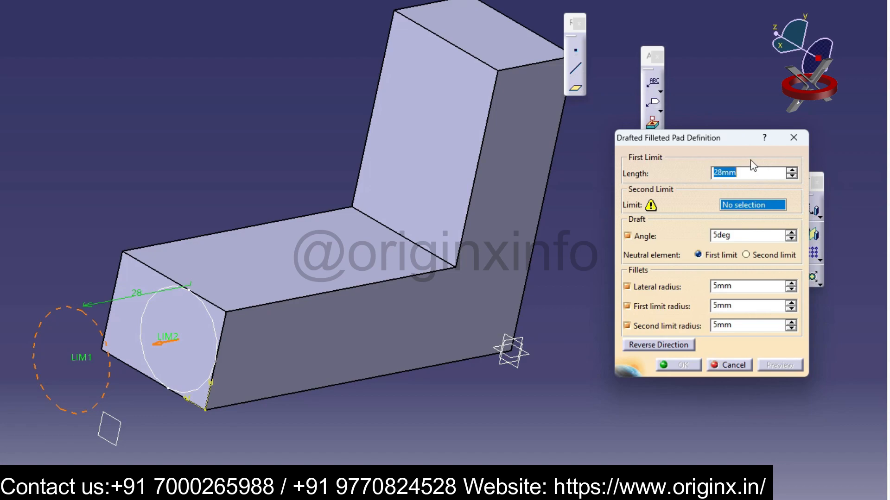
{"action": "type", "text": "0"}
{"action": "key", "text": "Return"}
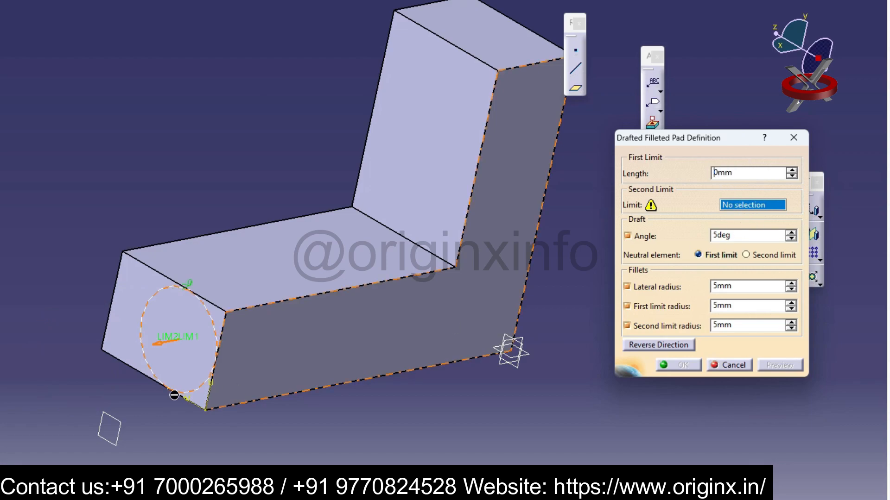
{"action": "left_click", "coordinate": [114, 430]}
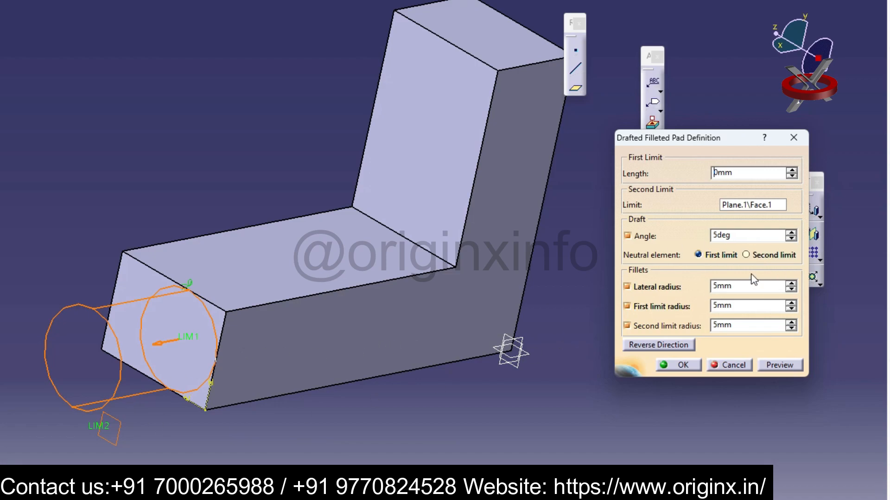
Set the draft angle to 10 degrees and try to create the drafted filleted pad
{"action": "double_click", "coordinate": [738, 237]}
{"action": "type", "text": "1"}
{"action": "key", "text": "Return"}
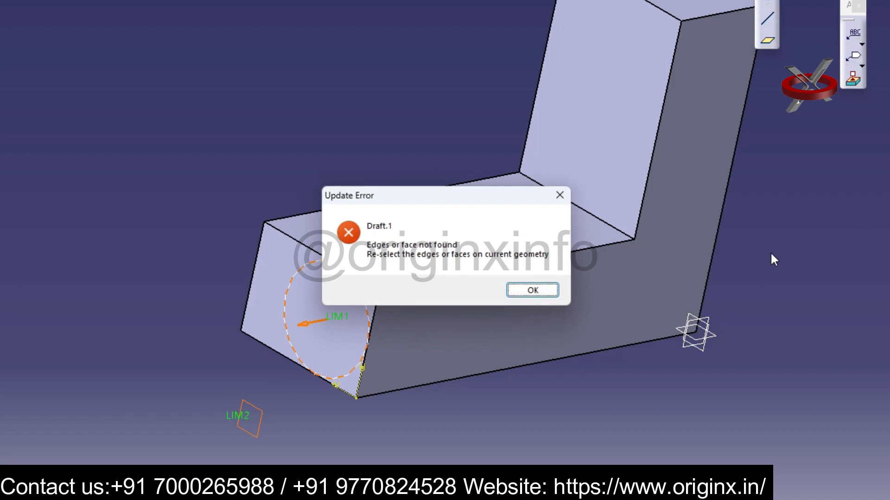
{"action": "left_click", "coordinate": [536, 296]}
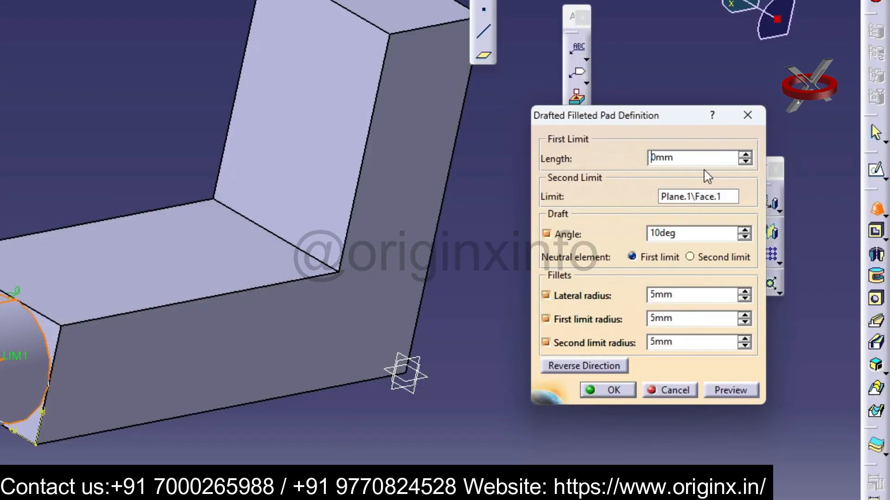
{"action": "left_click", "coordinate": [654, 234]}
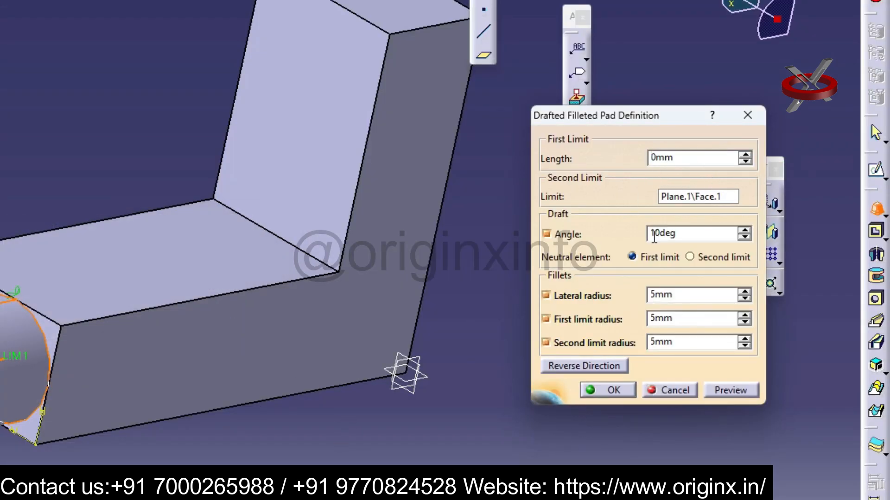
{"action": "left_click", "coordinate": [608, 391]}
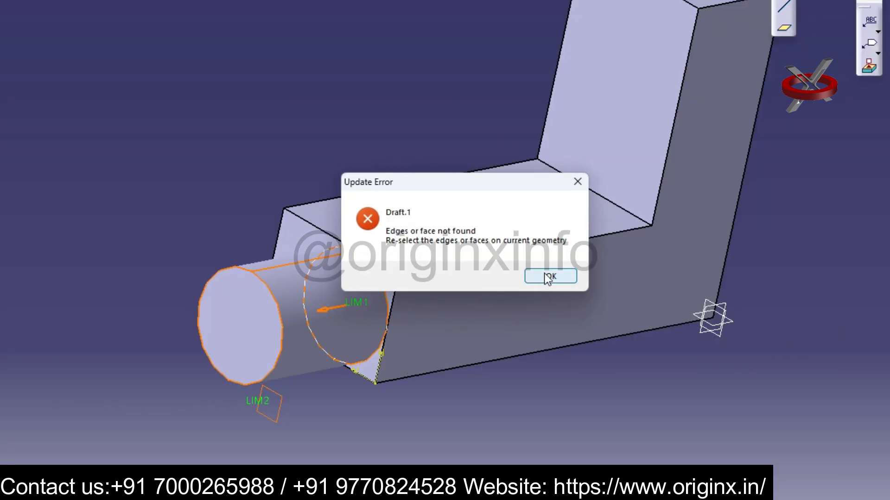
{"action": "left_click", "coordinate": [548, 278]}
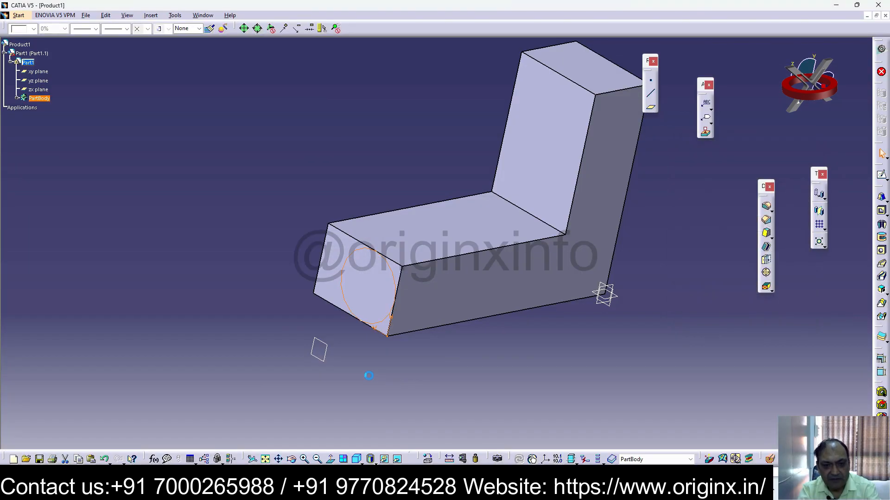
Delete the circle sketch on the end face of the horizontal leg
{"action": "middle_click_drag", "start_coordinate": [399, 348], "coordinate": [409, 338]}
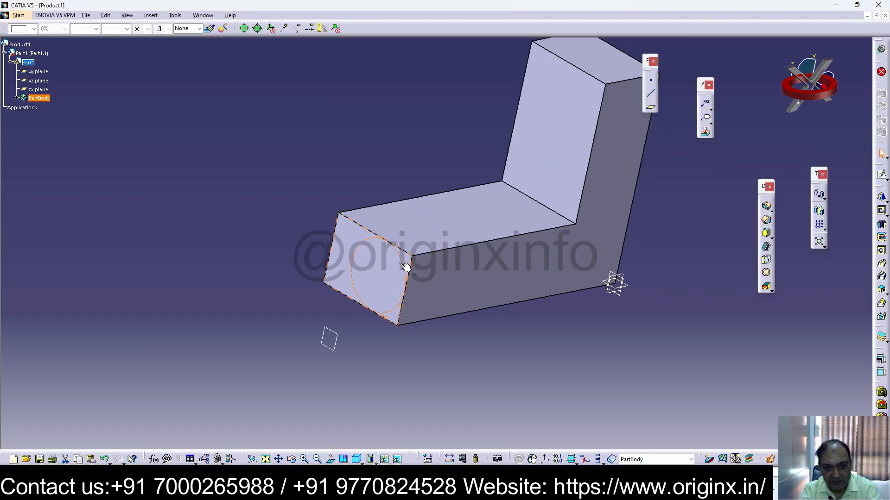
{"action": "left_click", "coordinate": [672, 228]}
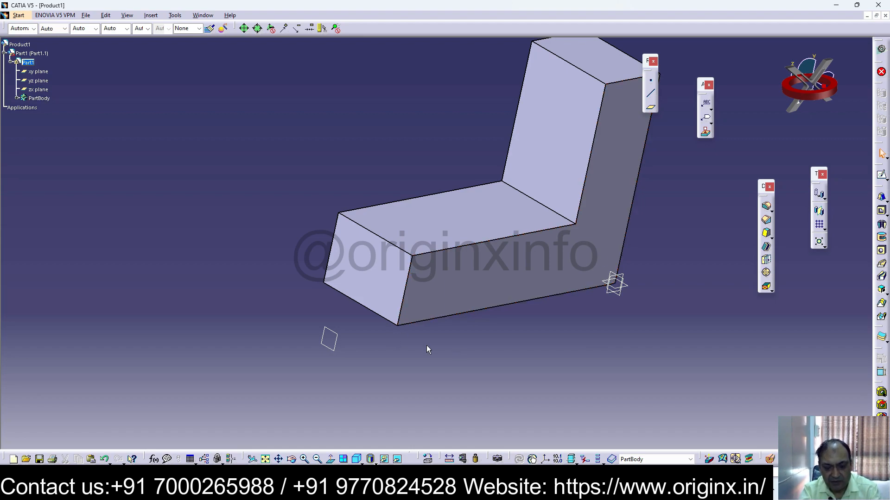
{"action": "middle_click_drag", "start_coordinate": [426, 349], "coordinate": [357, 332]}
{"action": "left_click", "coordinate": [465, 292]}
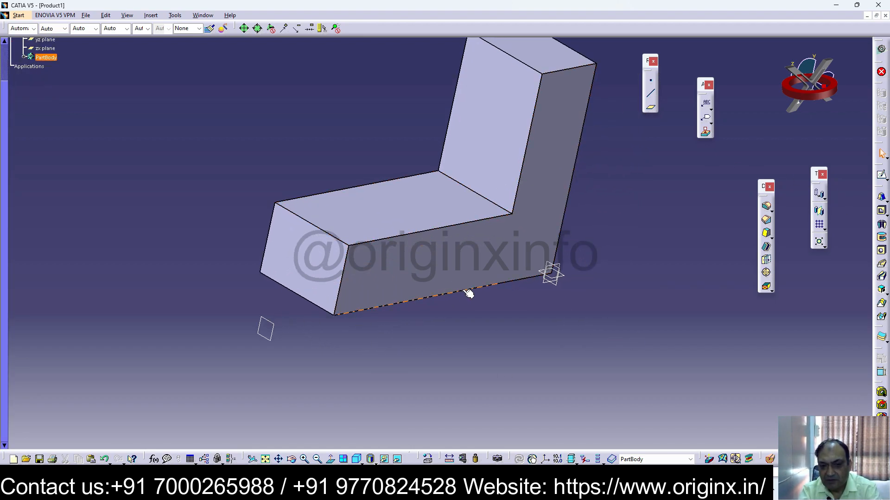
{"action": "left_click", "coordinate": [428, 268]}
{"action": "left_click", "coordinate": [585, 273]}
{"action": "middle_click_drag", "start_coordinate": [562, 298], "coordinate": [578, 291]}
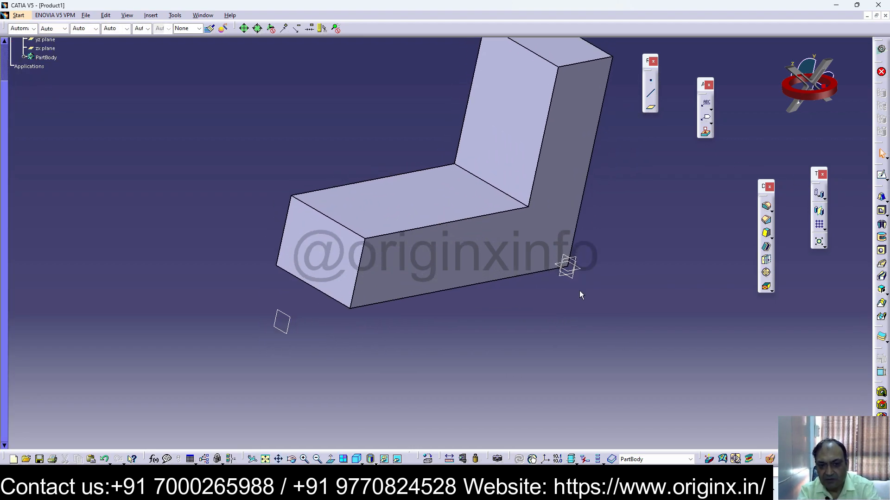
Sketch a circle of 10 mm radius centred at the origin on the offset plane, and exit the sketch
{"action": "left_click", "coordinate": [289, 324]}
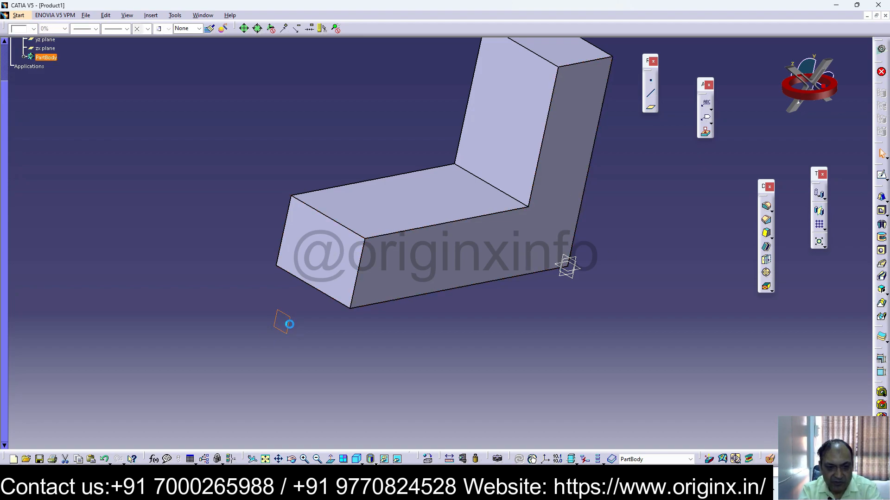
{"action": "left_click", "coordinate": [881, 175]}
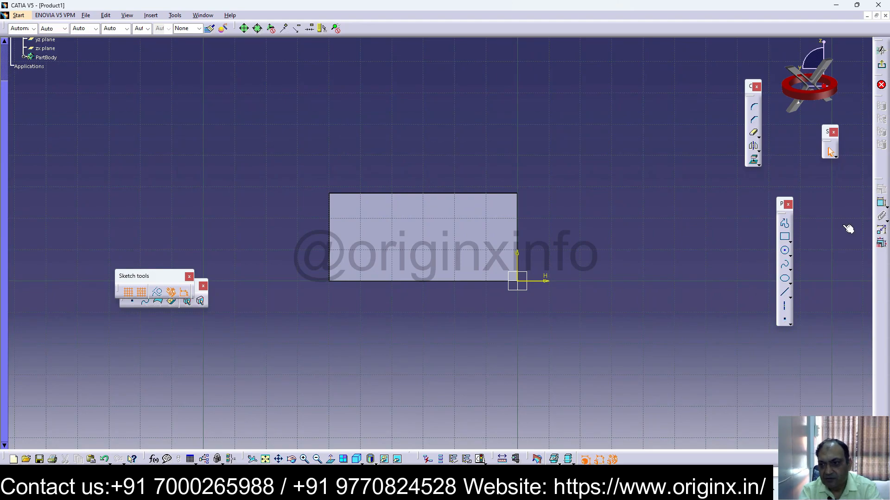
{"action": "left_click", "coordinate": [785, 251]}
{"action": "left_click", "coordinate": [517, 281]}
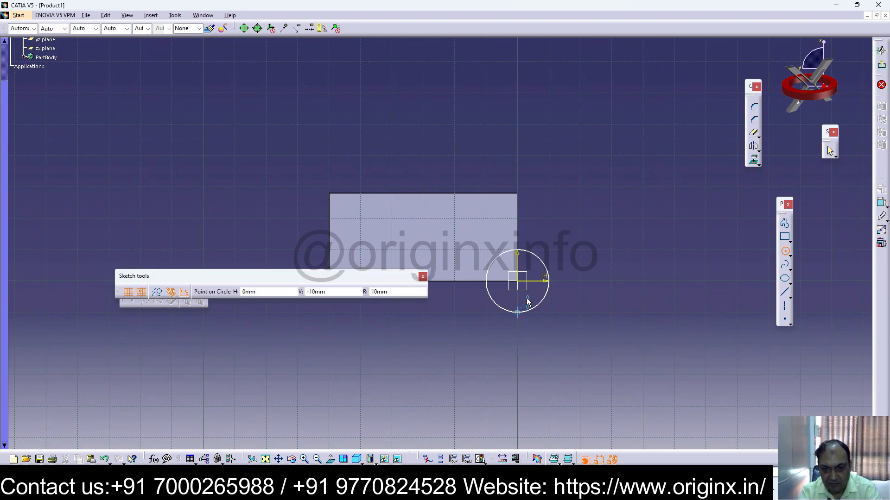
{"action": "left_click", "coordinate": [527, 302]}
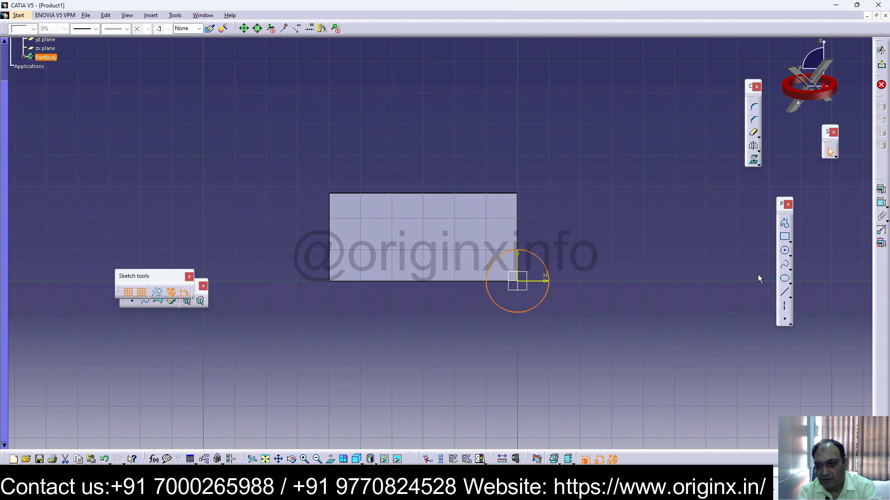
{"action": "left_click", "coordinate": [882, 68]}
Start a Drafted Filleted Pad limited by the horizontal leg's end face and set the first limit length to 0 mm
{"action": "left_click", "coordinate": [882, 198]}
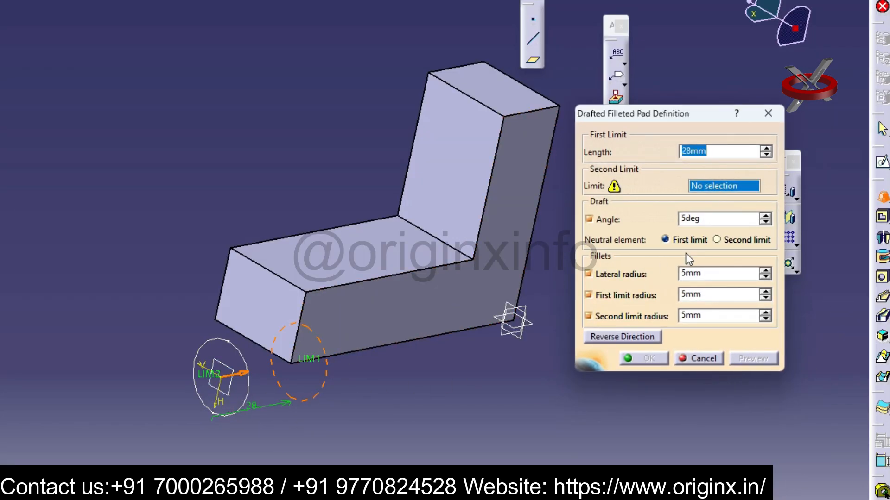
{"action": "left_click", "coordinate": [288, 312]}
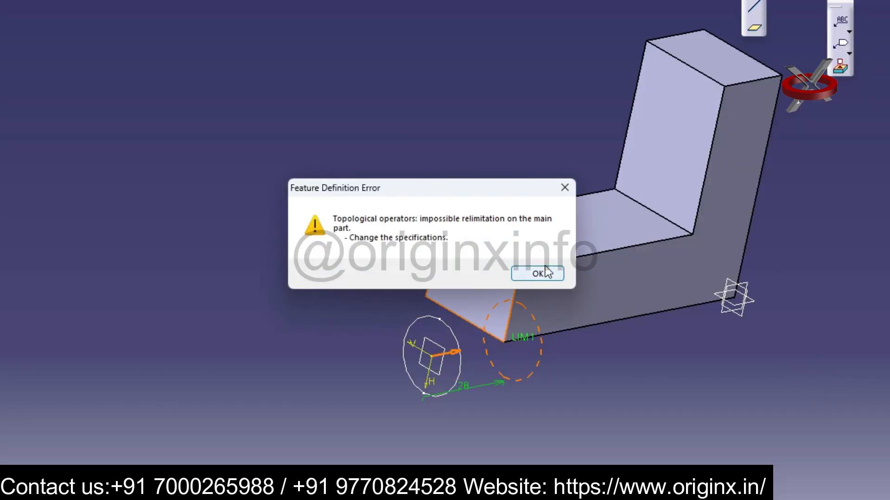
{"action": "left_click", "coordinate": [546, 273]}
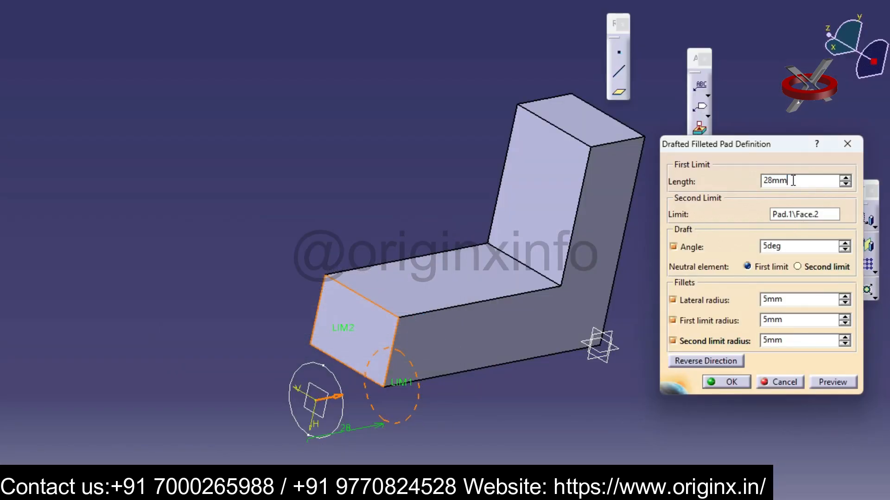
{"action": "type", "text": "0"}
{"action": "key", "text": "Return"}
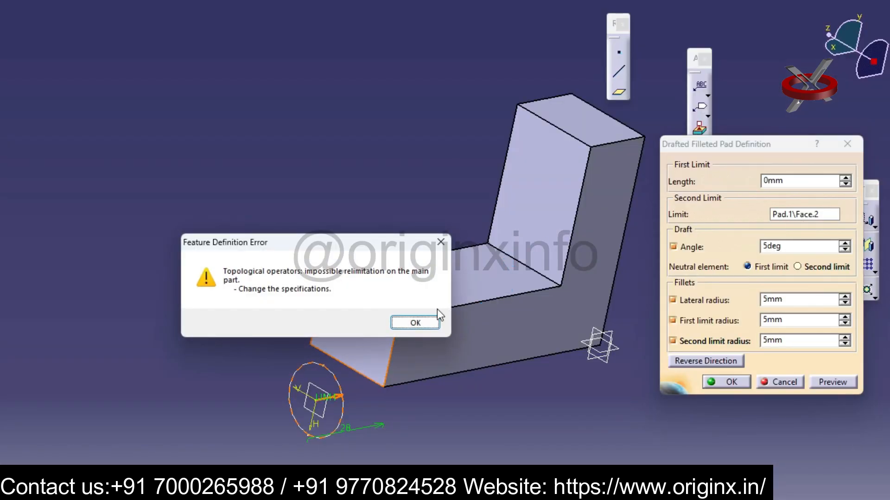
{"action": "left_click", "coordinate": [413, 321]}
Reselect the horizontal leg's end face as the pad's second limit
{"action": "left_click", "coordinate": [794, 214]}
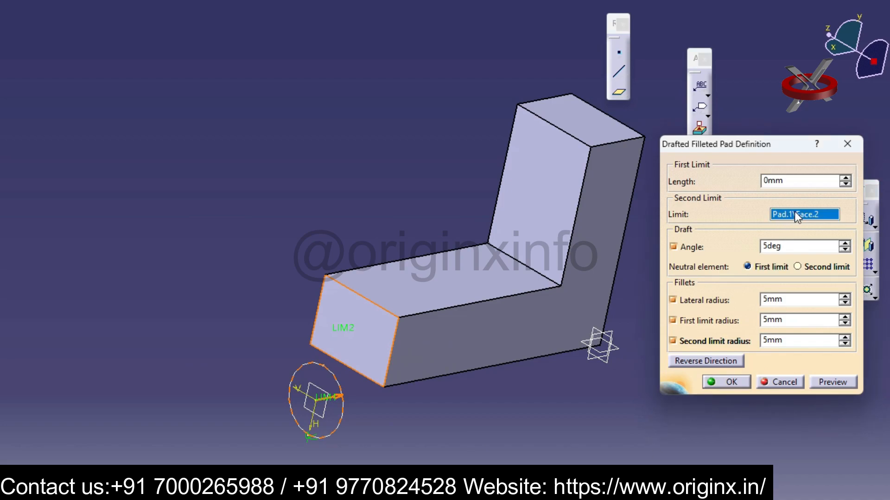
{"action": "left_click", "coordinate": [379, 334]}
{"action": "left_click", "coordinate": [413, 321]}
Set the first limit length to 28 mm and try to create the drafted filleted pad
{"action": "left_click", "coordinate": [801, 180]}
{"action": "key", "text": "BackSpace"}
{"action": "key", "text": "BackSpace"}
{"action": "key", "text": "BackSpace"}
{"action": "type", "text": "28"}
{"action": "key", "text": "Return"}
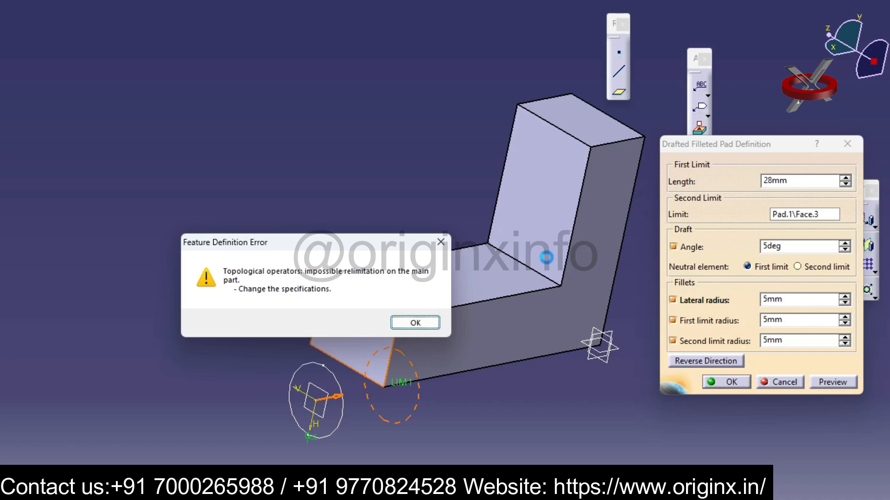
{"action": "left_click", "coordinate": [413, 321]}
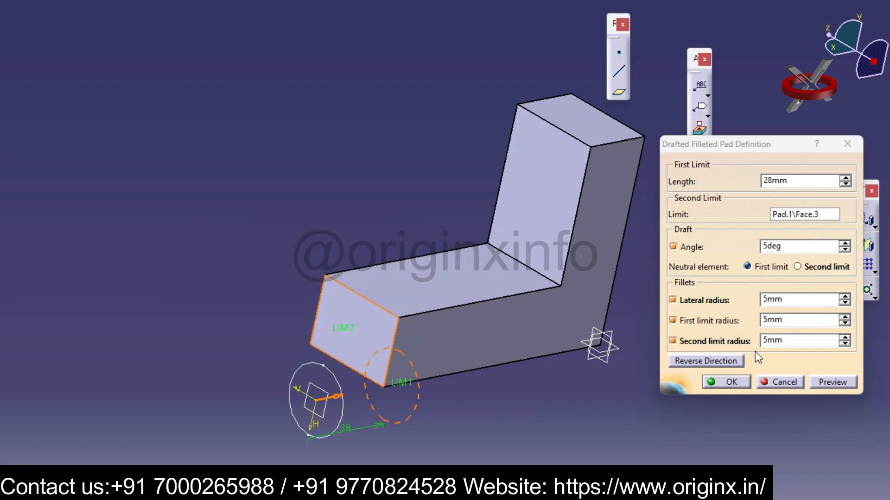
{"action": "left_click", "coordinate": [730, 382]}
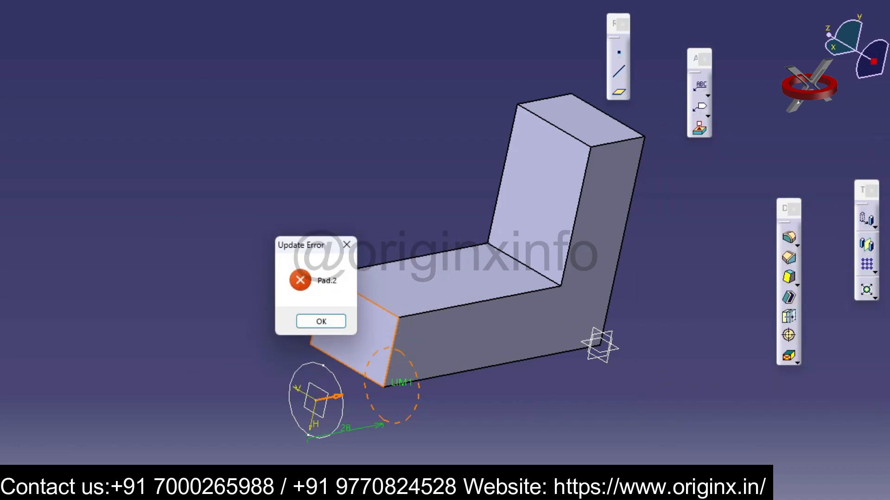
{"action": "left_click", "coordinate": [322, 321]}
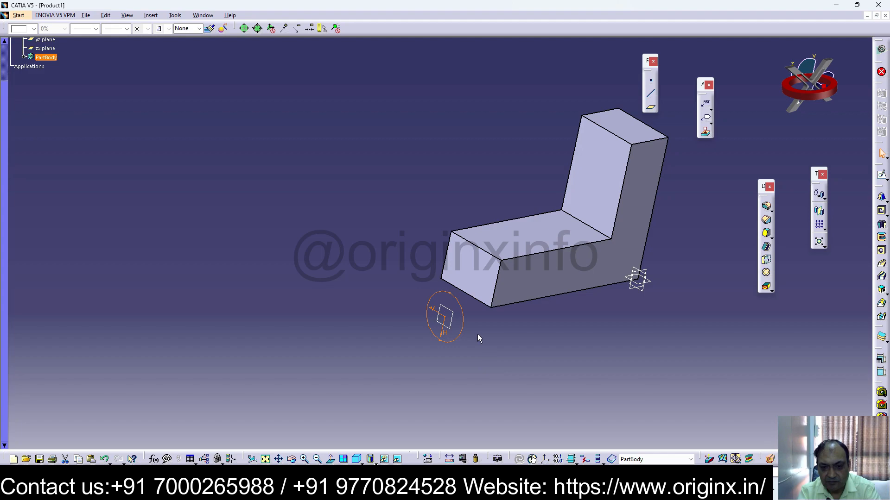
Delete the circle sketch on the offset plane
{"action": "left_click", "coordinate": [512, 349]}
{"action": "double_click", "coordinate": [463, 319]}
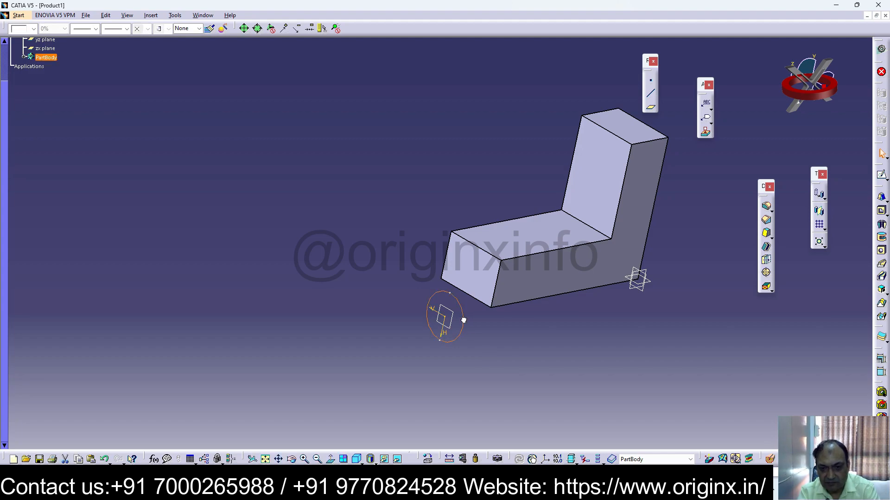
{"action": "key", "text": "Delete"}
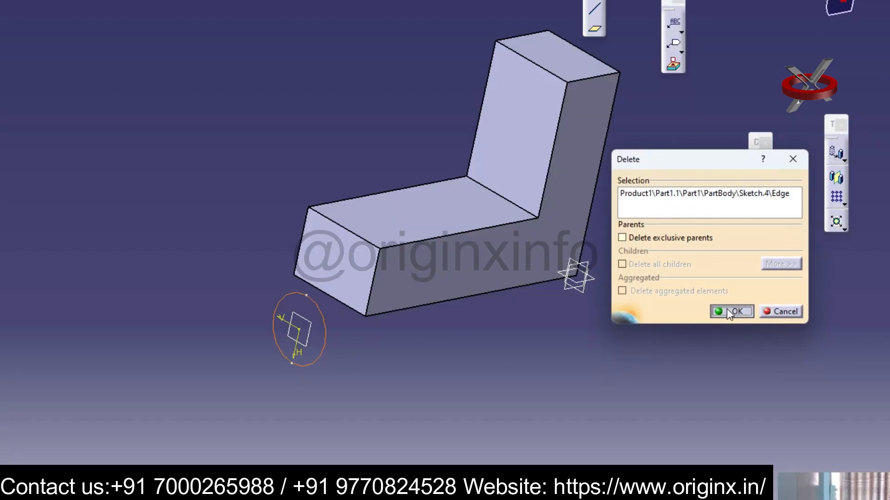
{"action": "left_click", "coordinate": [730, 311]}
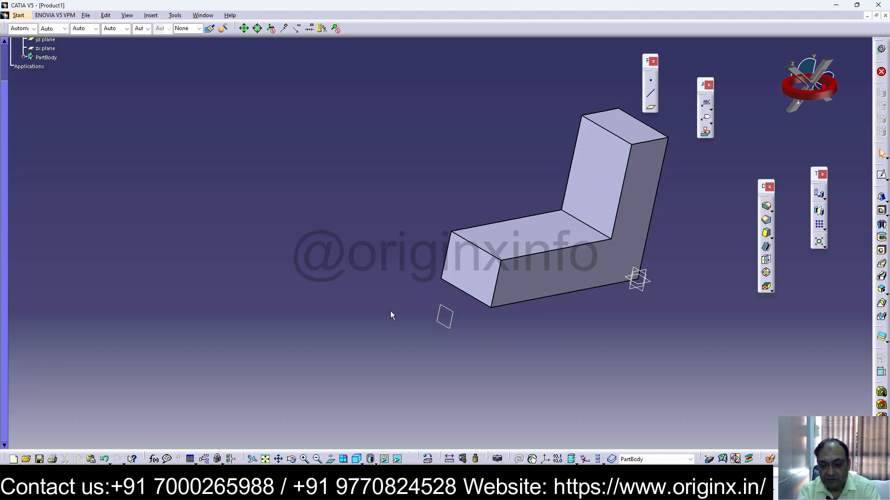
{"action": "double_click", "coordinate": [482, 278]}
{"action": "left_click", "coordinate": [704, 288]}
{"action": "left_click", "coordinate": [798, 309]}
On the horizontal leg's end face plane, sketch a circle about 20 mm in diameter above the leg, and exit the sketch
{"action": "left_click", "coordinate": [476, 270]}
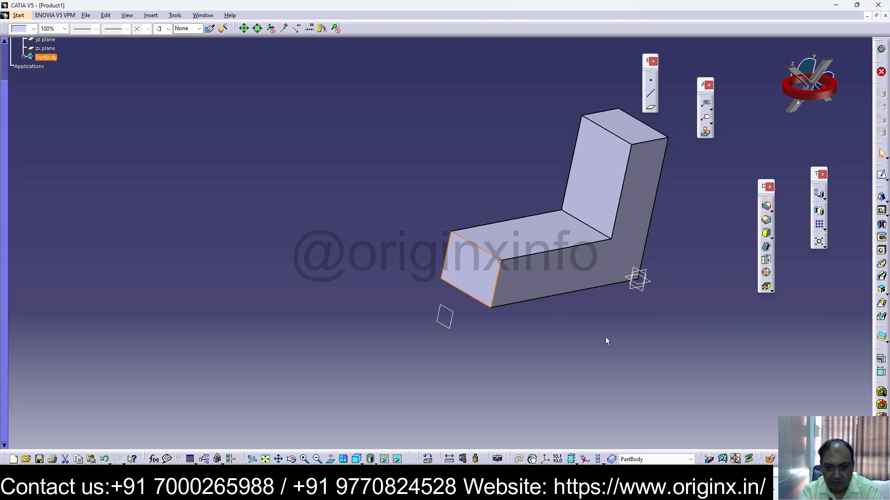
{"action": "left_click", "coordinate": [881, 177]}
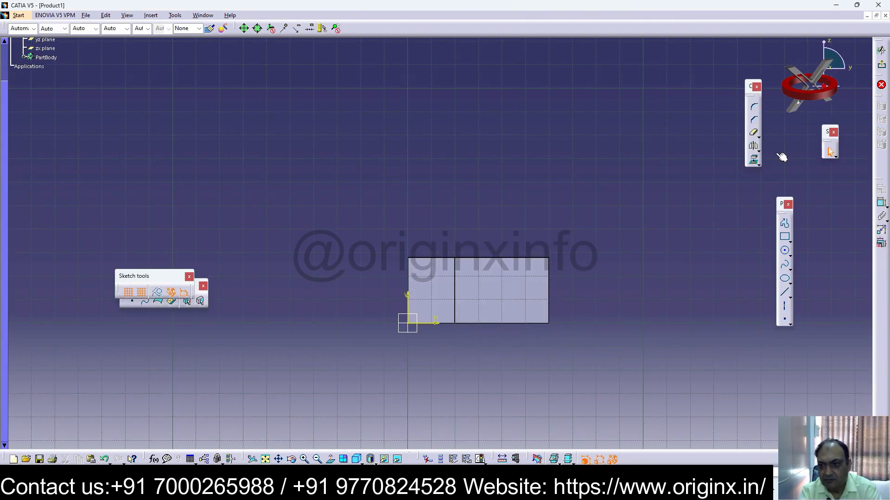
{"action": "left_click", "coordinate": [785, 252]}
{"action": "left_click", "coordinate": [479, 300]}
{"action": "left_click", "coordinate": [508, 310]}
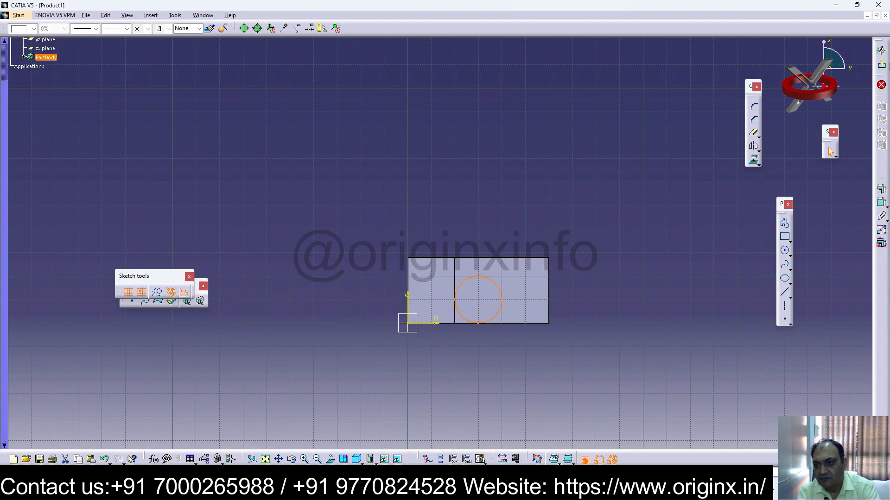
{"action": "left_click", "coordinate": [882, 67]}
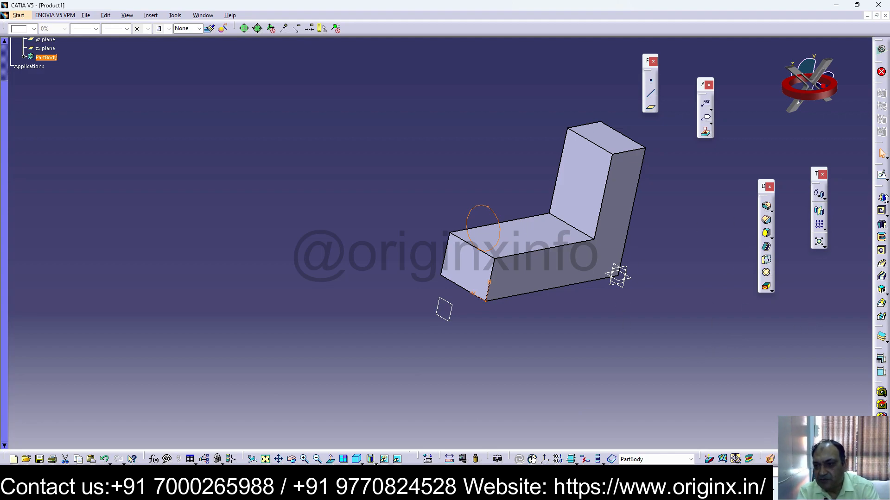
Try a drafted filleted pad of the circle with the vertical leg's inner face as second limit, 2 deg draft and 10 mm lateral radius
{"action": "left_click", "coordinate": [886, 202]}
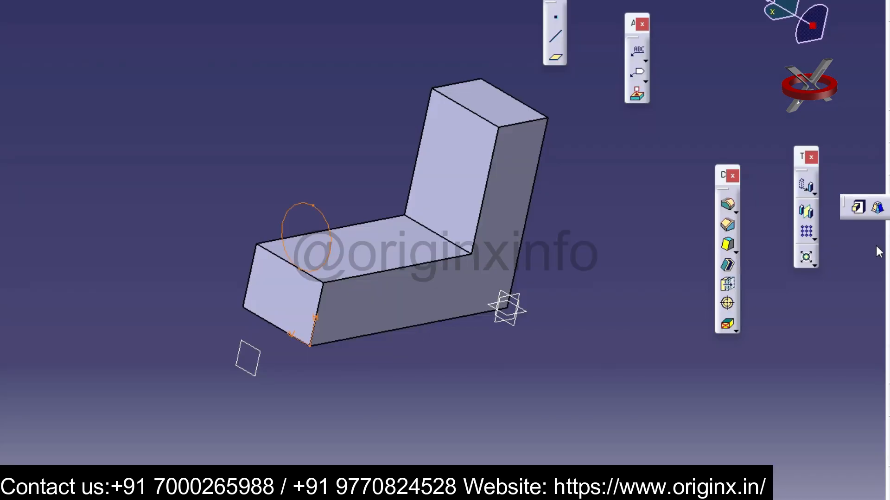
{"action": "left_click", "coordinate": [866, 208]}
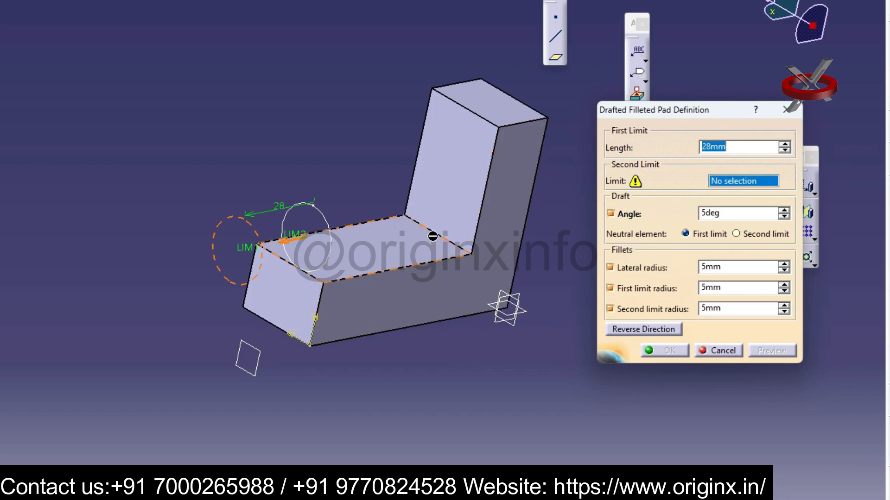
{"action": "left_click", "coordinate": [457, 186]}
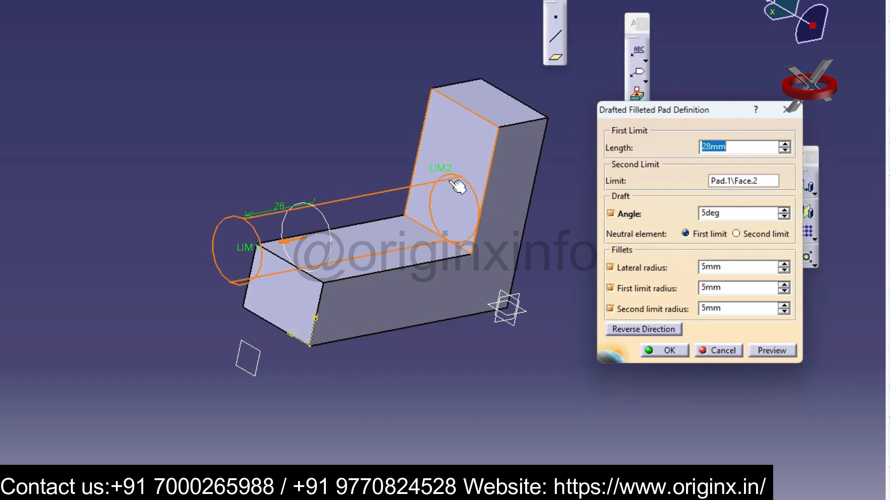
{"action": "left_click", "coordinate": [724, 216]}
{"action": "type", "text": "2"}
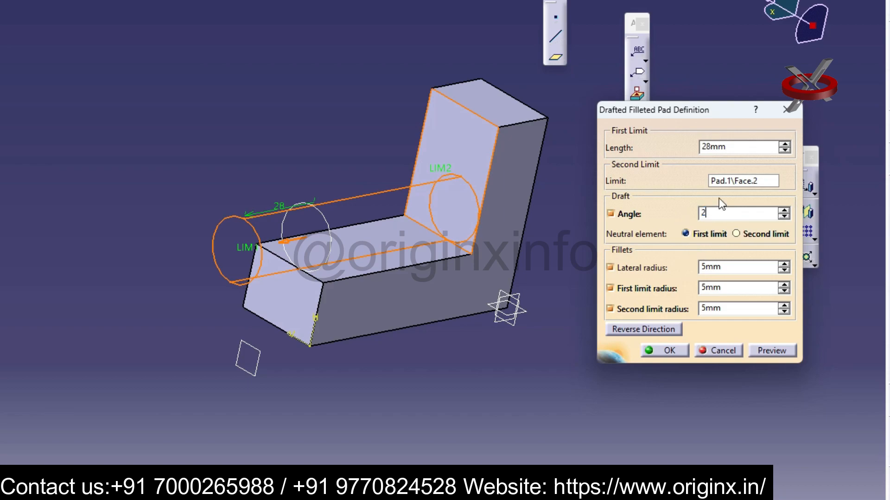
{"action": "left_click", "coordinate": [728, 272]}
{"action": "type", "text": "10"}
{"action": "key", "text": "Return"}
{"action": "left_click", "coordinate": [542, 316]}
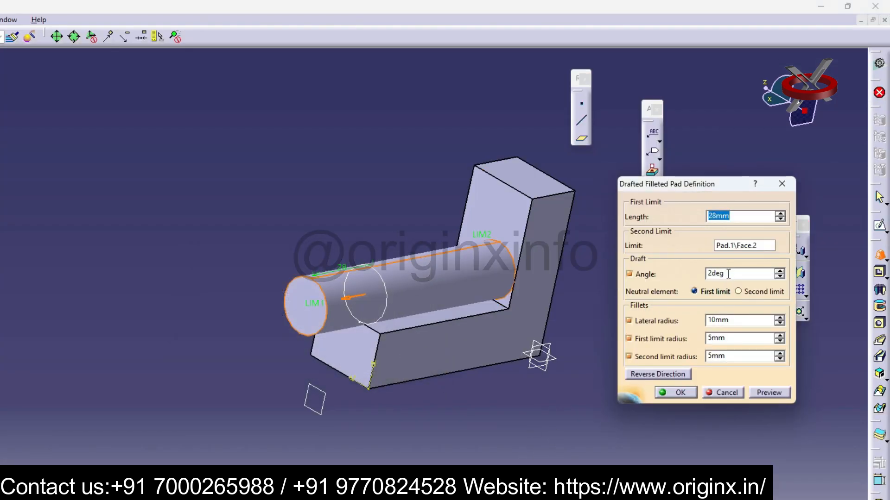
Set the pad's draft angle to 6 deg and try to create it again
{"action": "left_click_drag", "start_coordinate": [728, 274], "coordinate": [675, 272]}
{"action": "type", "text": "0"}
{"action": "key", "text": "Return"}
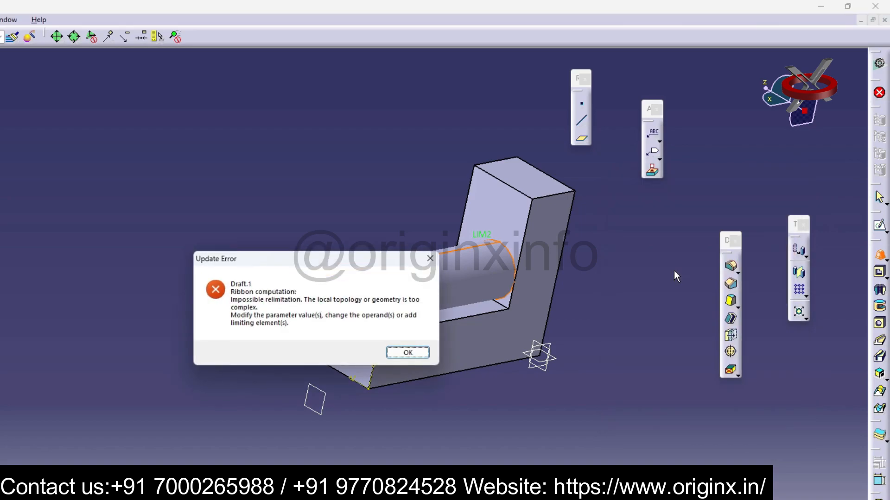
{"action": "left_click", "coordinate": [408, 353]}
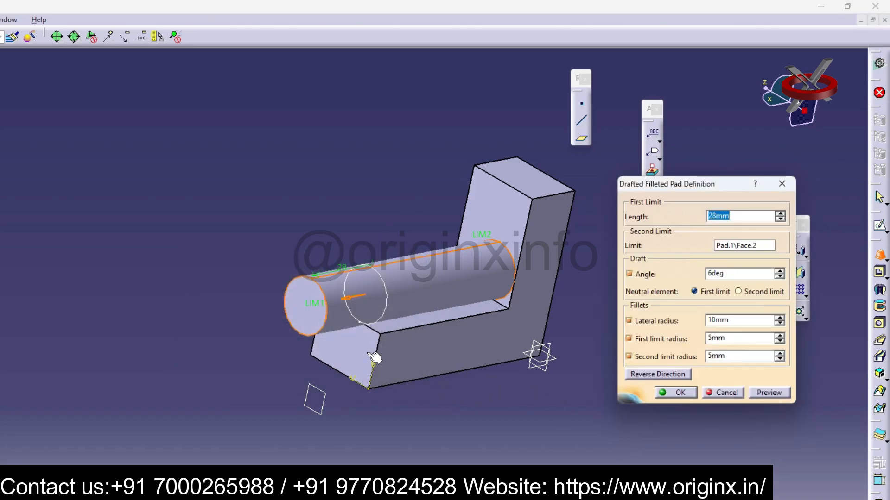
Reverse the circle pad's direction and retry creating the drafted filleted pad
{"action": "left_click", "coordinate": [350, 303]}
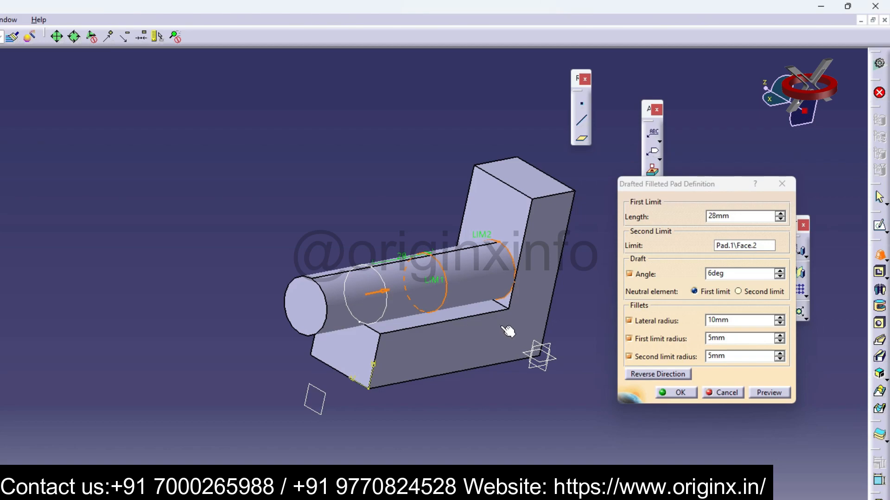
{"action": "left_click", "coordinate": [678, 393]}
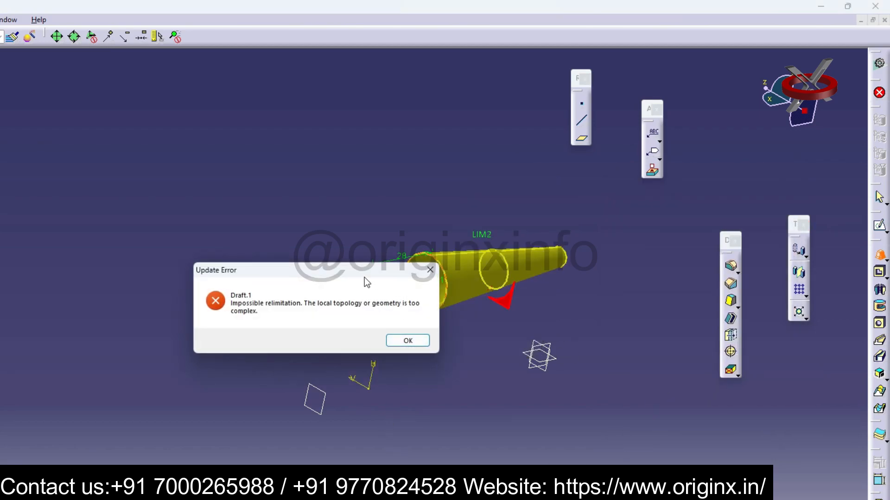
{"action": "left_click_drag", "start_coordinate": [367, 283], "coordinate": [210, 313]}
{"action": "left_click", "coordinate": [250, 373]}
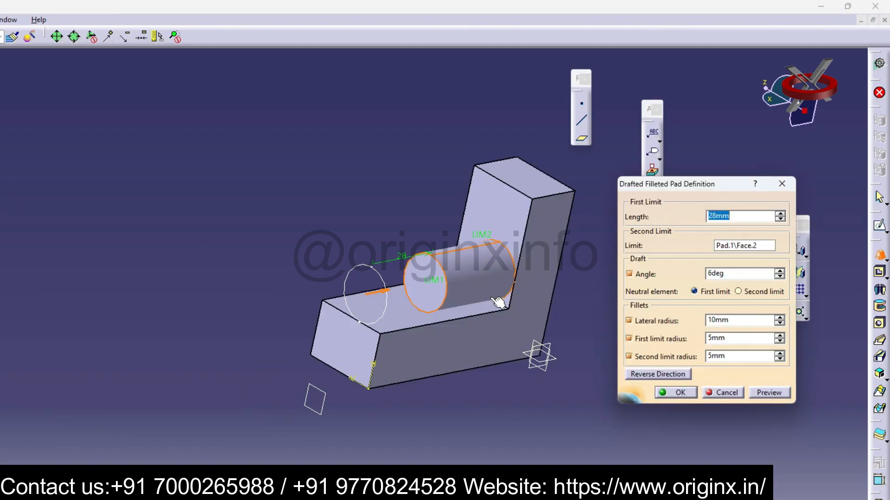
Cancel the pad definition and delete the circle sketch
{"action": "left_click", "coordinate": [782, 183]}
{"action": "left_click", "coordinate": [729, 232]}
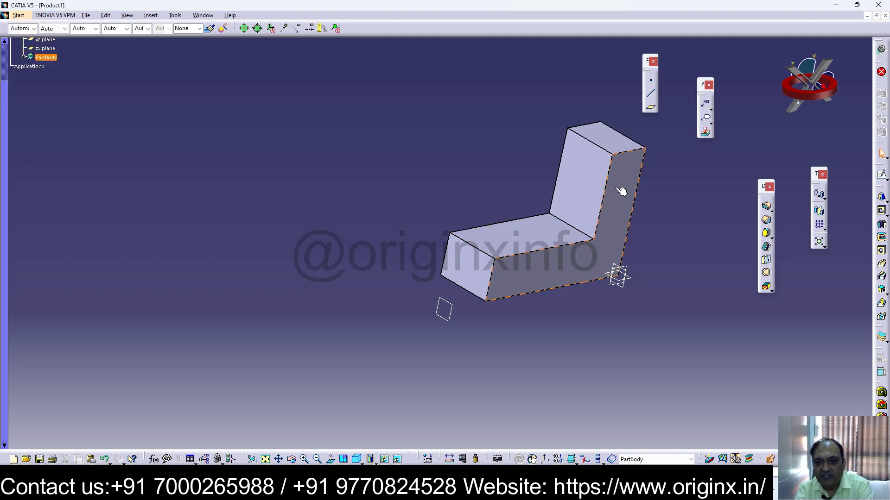
On the solid's L-shaped side face, sketch a 10 mm vertical line from the horizontal leg's inner end corner, continued by a 30 mm horizontal line
{"action": "middle_click_drag", "start_coordinate": [601, 333], "coordinate": [549, 313]}
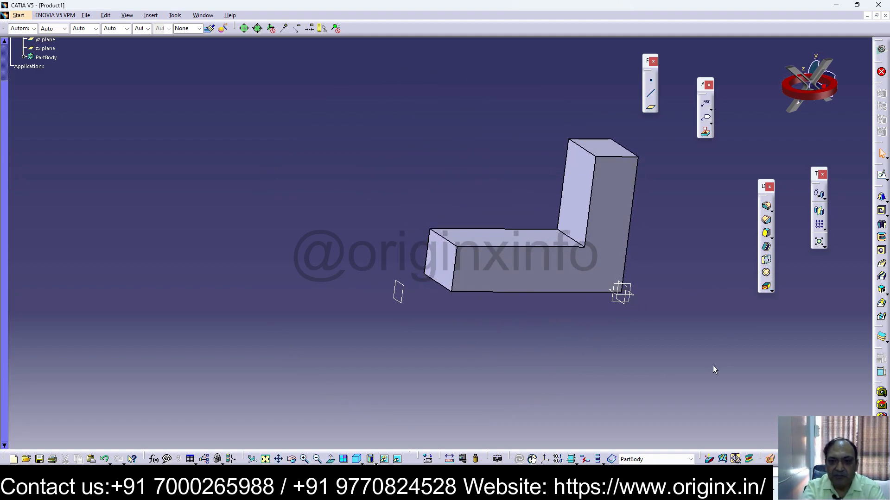
{"action": "left_click", "coordinate": [492, 266]}
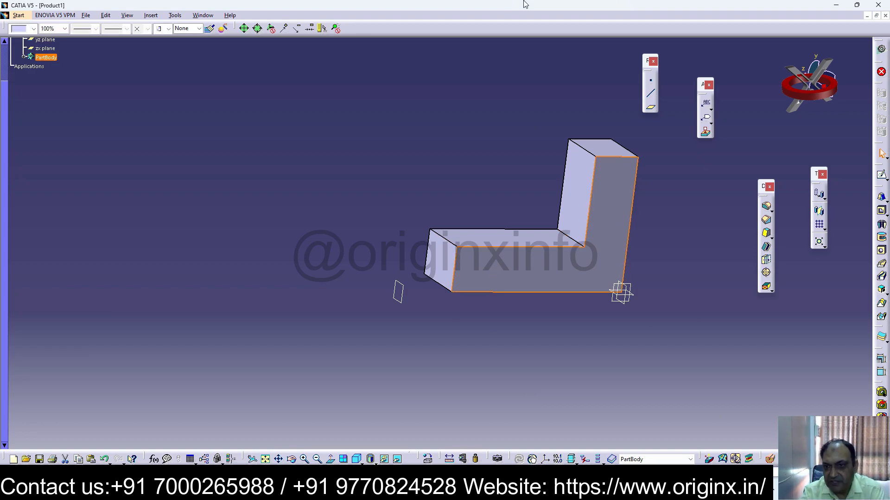
{"action": "left_click", "coordinate": [882, 176]}
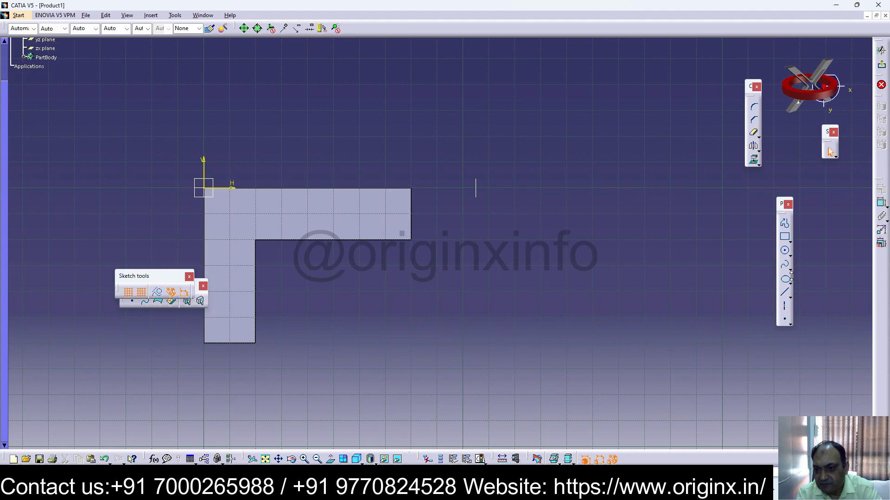
{"action": "left_click", "coordinate": [784, 292]}
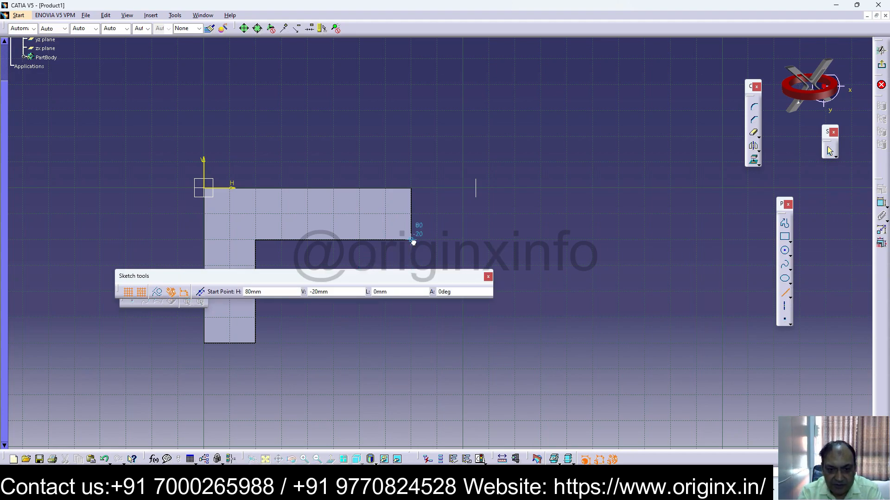
{"action": "key", "text": "Escape"}
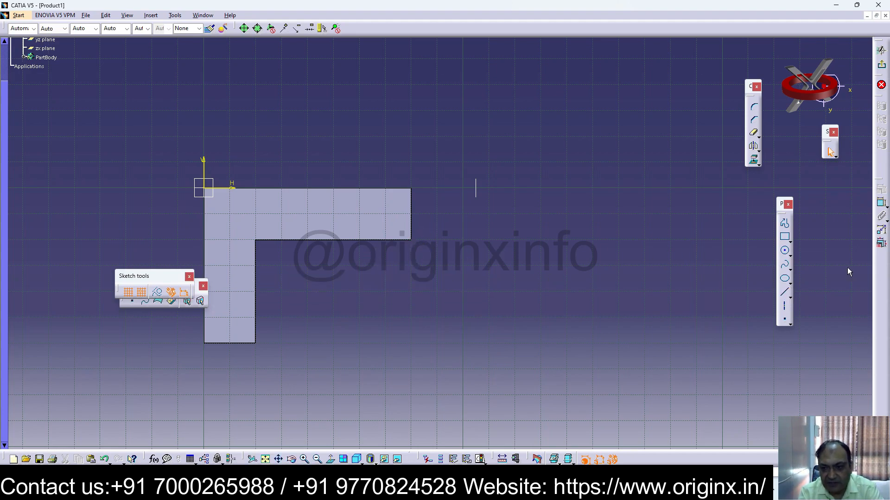
{"action": "left_click", "coordinate": [784, 295]}
{"action": "left_click", "coordinate": [411, 240]}
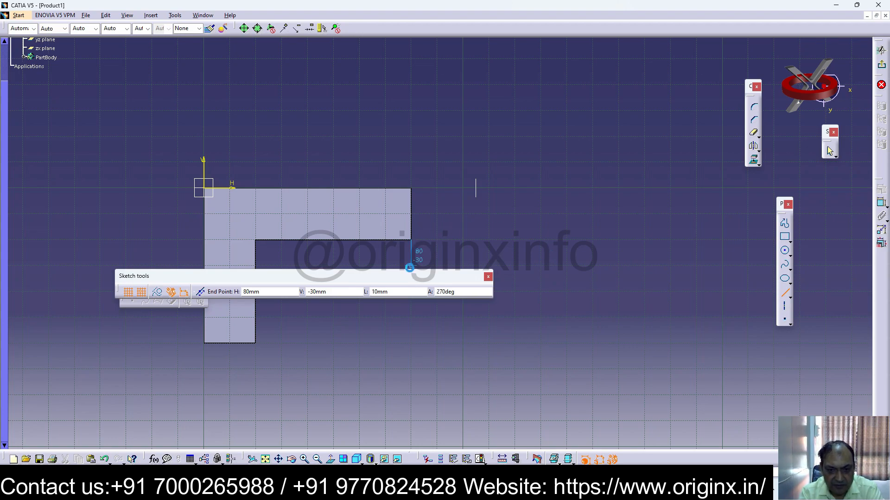
{"action": "left_click", "coordinate": [410, 266]}
{"action": "left_click", "coordinate": [783, 295]}
{"action": "left_click", "coordinate": [411, 266]}
{"action": "left_click", "coordinate": [333, 265]}
{"action": "left_click", "coordinate": [386, 370]}
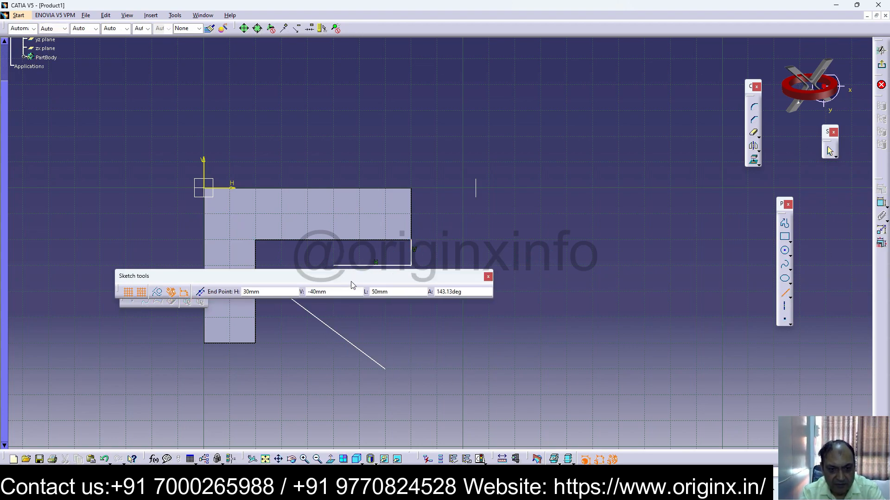
{"action": "key", "text": "Escape"}
Continue the stepped profile with a 20 mm vertical line and a 30 mm horizontal line ending on the vertical leg's inner edge
{"action": "left_click", "coordinate": [784, 298]}
{"action": "left_click", "coordinate": [334, 266]}
{"action": "left_click", "coordinate": [334, 317]}
{"action": "left_click", "coordinate": [784, 293]}
{"action": "left_click", "coordinate": [334, 317]}
{"action": "left_click", "coordinate": [257, 317]}
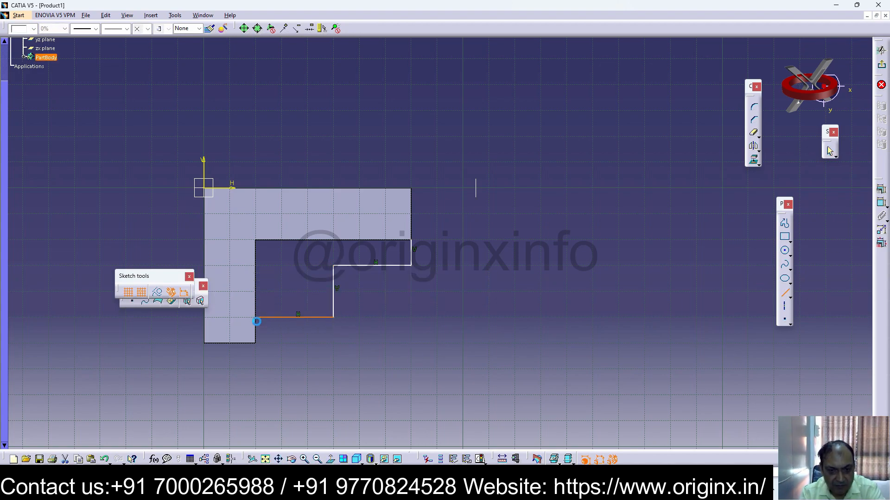
Close the profile with lines along the inner edges of both legs and exit the sketch
{"action": "left_click", "coordinate": [784, 293]}
{"action": "left_click", "coordinate": [411, 240]}
{"action": "left_click", "coordinate": [256, 240]}
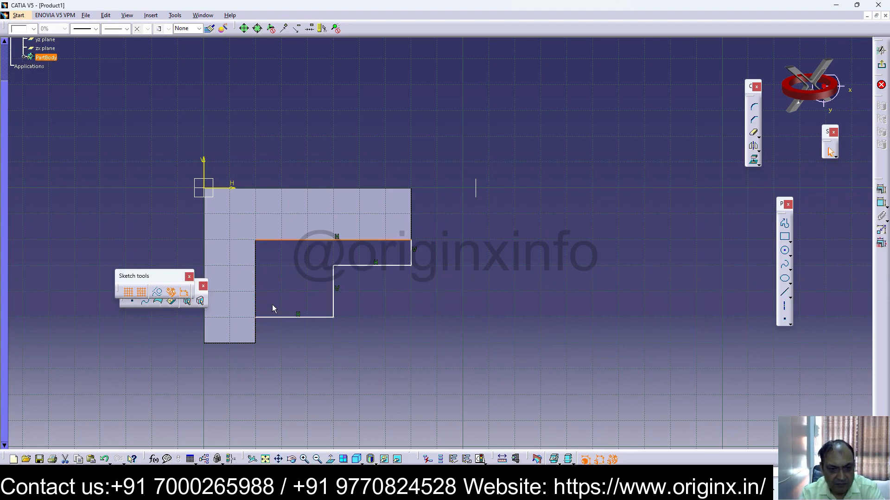
{"action": "left_click", "coordinate": [784, 295]}
{"action": "left_click", "coordinate": [257, 319]}
{"action": "left_click", "coordinate": [256, 241]}
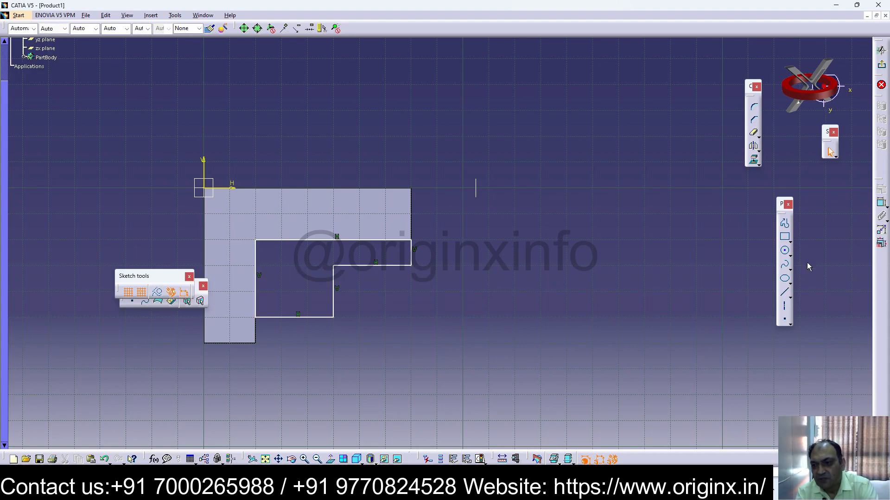
{"action": "left_click", "coordinate": [880, 84]}
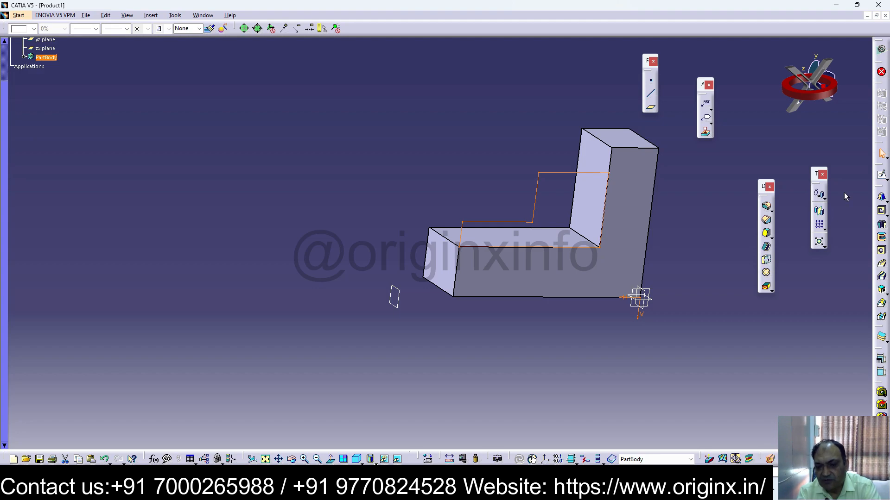
Start a drafted filleted pad from the stepped profile with 0 mm first limit length and the opposite L-shaped side face as second limit
{"action": "left_click", "coordinate": [882, 197]}
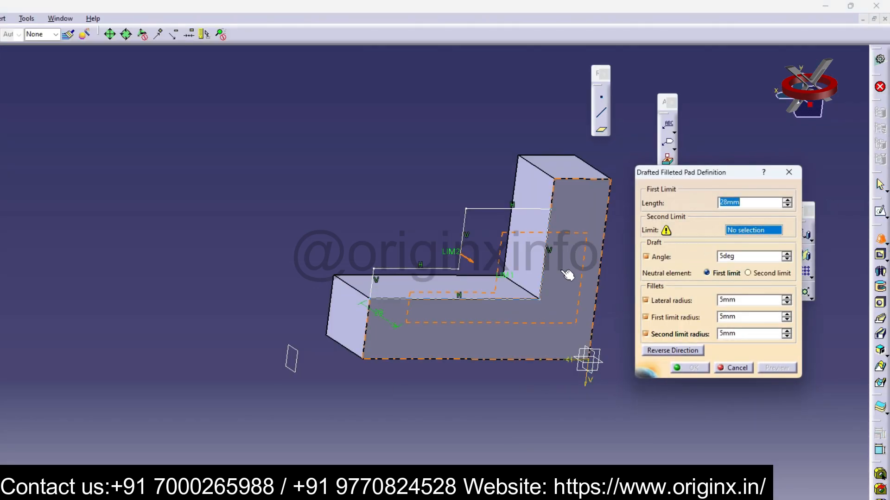
{"action": "left_click_drag", "start_coordinate": [742, 203], "coordinate": [696, 202]}
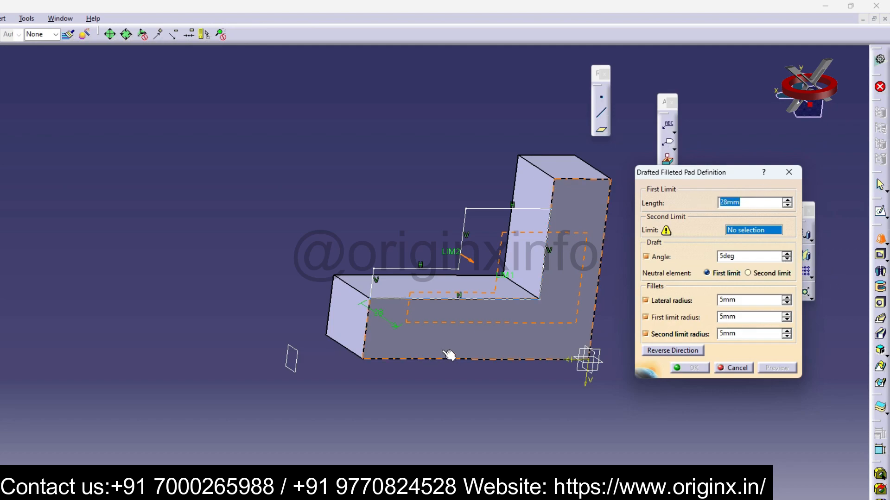
{"action": "type", "text": "0"}
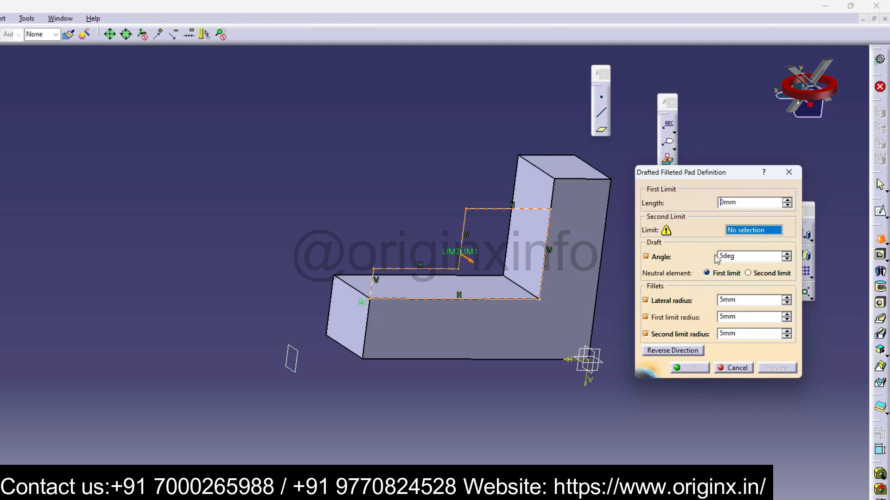
{"action": "middle_click_drag", "start_coordinate": [472, 347], "coordinate": [721, 324]}
{"action": "left_click", "coordinate": [226, 286]}
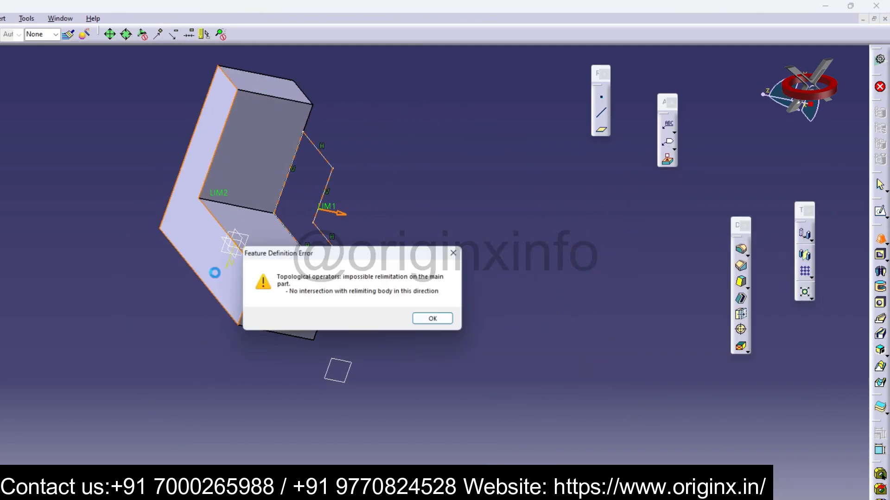
{"action": "left_click", "coordinate": [433, 319]}
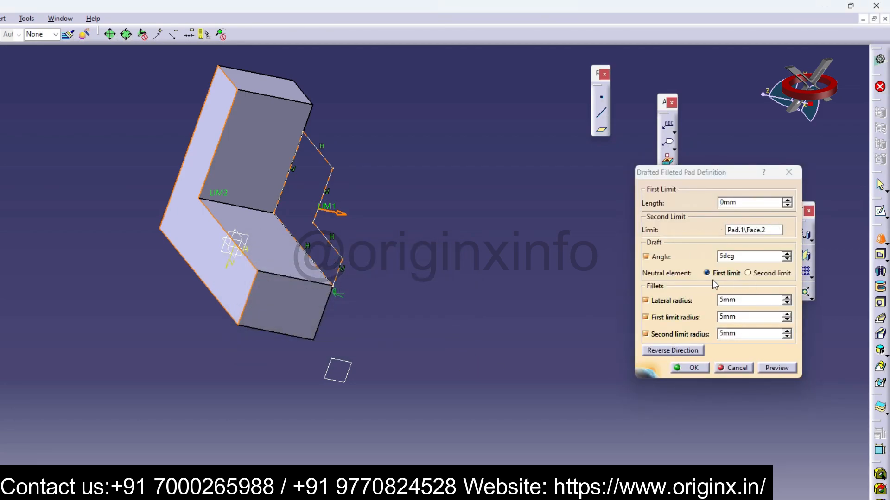
Turn off the pad's draft angle and set the first limit length to 25 mm
{"action": "left_click", "coordinate": [645, 257]}
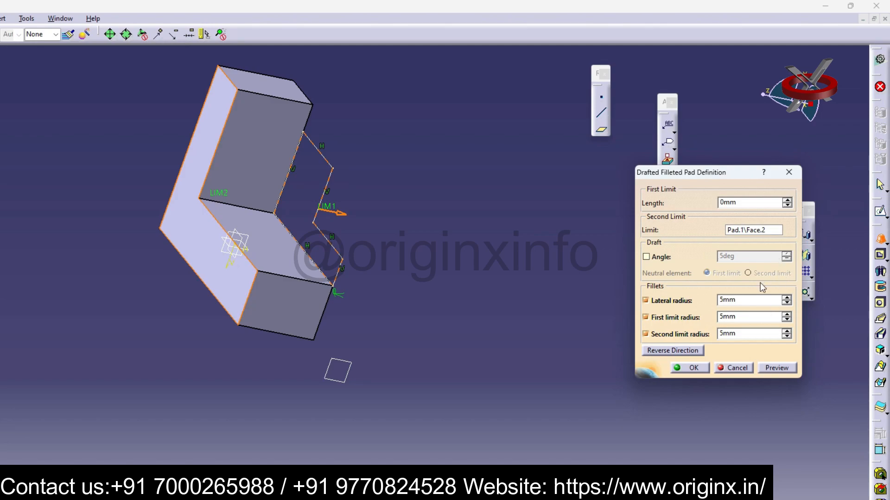
{"action": "left_click", "coordinate": [787, 201]}
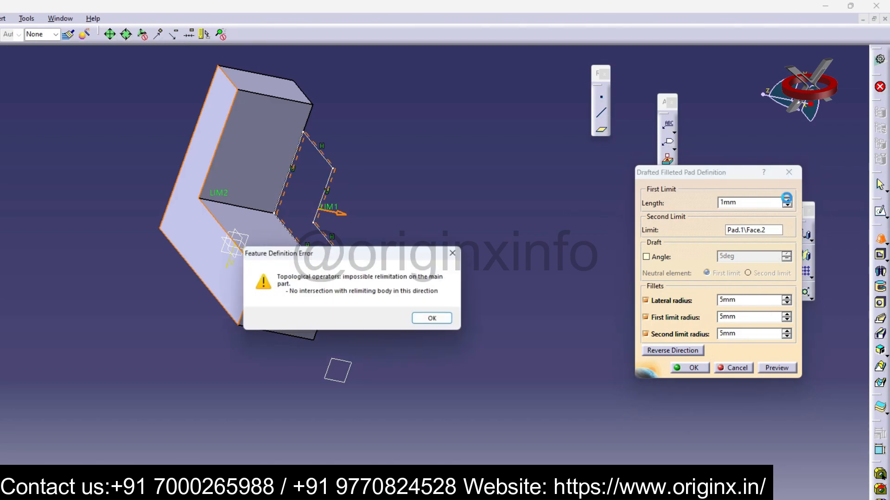
{"action": "left_click", "coordinate": [435, 321]}
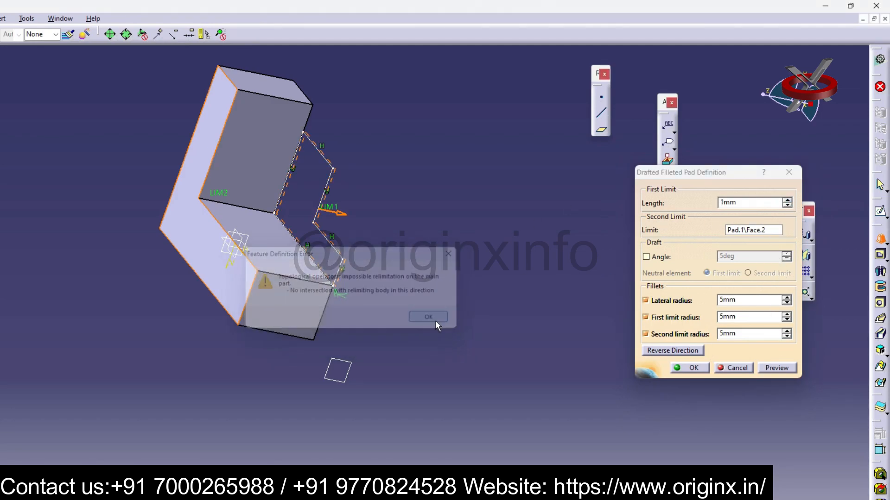
{"action": "double_click", "coordinate": [757, 202]}
{"action": "type", "text": "25"}
{"action": "key", "text": "Return"}
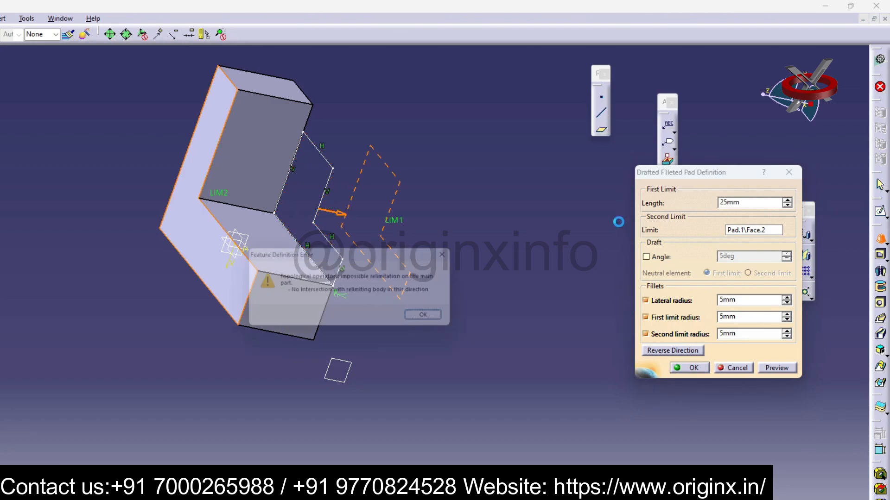
{"action": "left_click", "coordinate": [433, 320]}
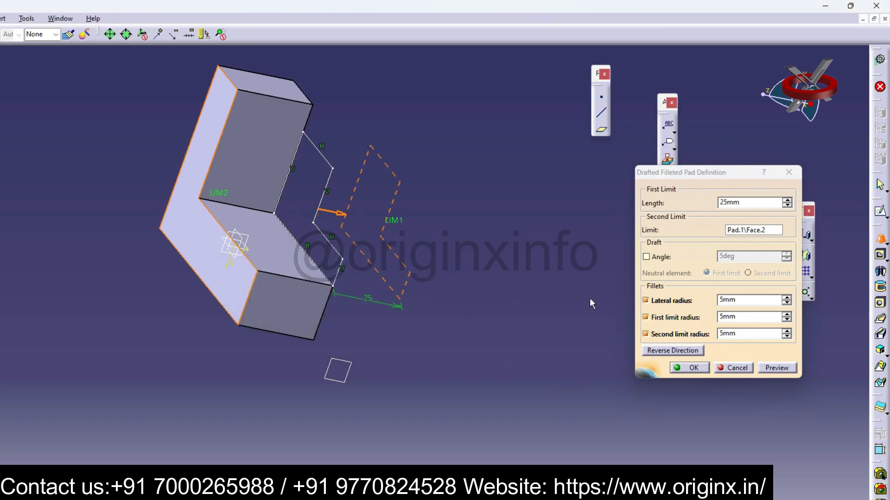
Reverse the stepped pad's direction and try to create it
{"action": "left_click", "coordinate": [648, 354]}
{"action": "left_click", "coordinate": [419, 320]}
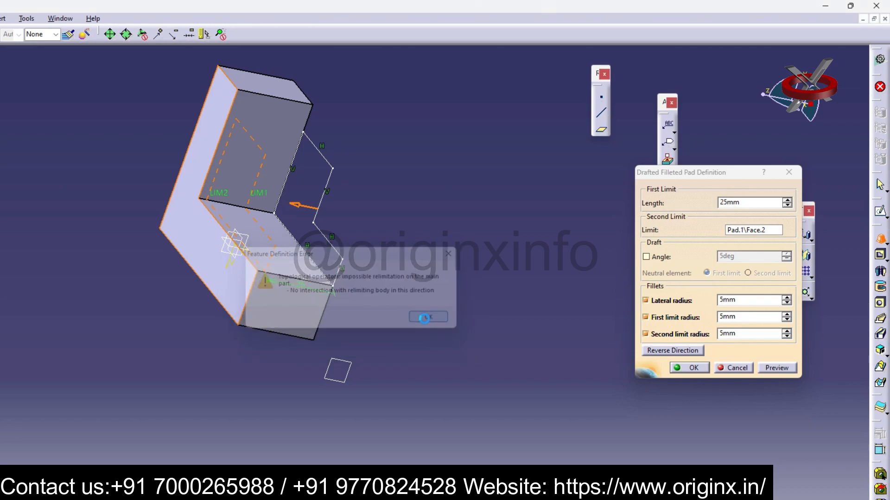
{"action": "left_click", "coordinate": [685, 368]}
{"action": "left_click", "coordinate": [356, 318]}
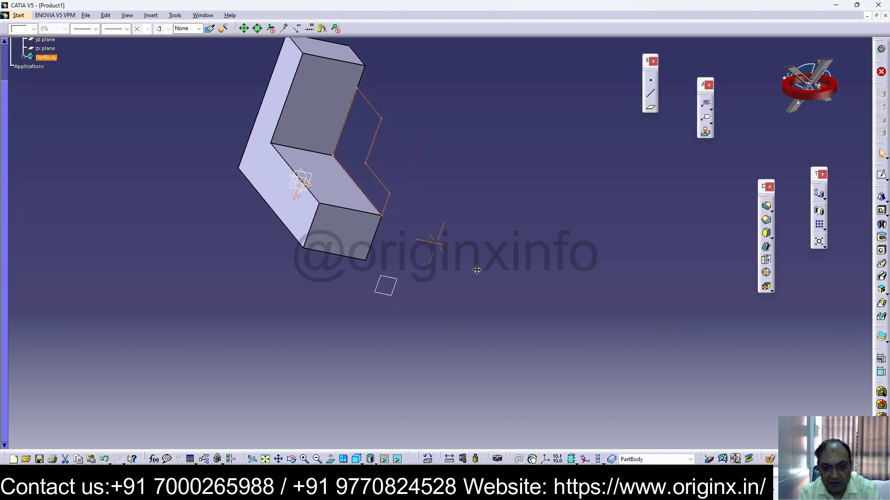
{"action": "middle_click_drag", "start_coordinate": [473, 270], "coordinate": [380, 222]}
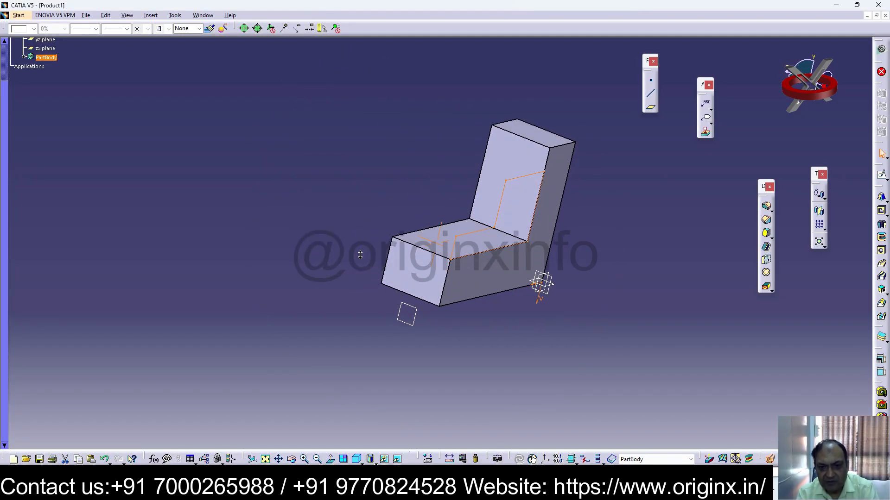
Pad the stepped profile on the solid's side face with a length of 15 mm in the reversed direction
{"action": "left_click", "coordinate": [885, 215]}
{"action": "left_click", "coordinate": [855, 212]}
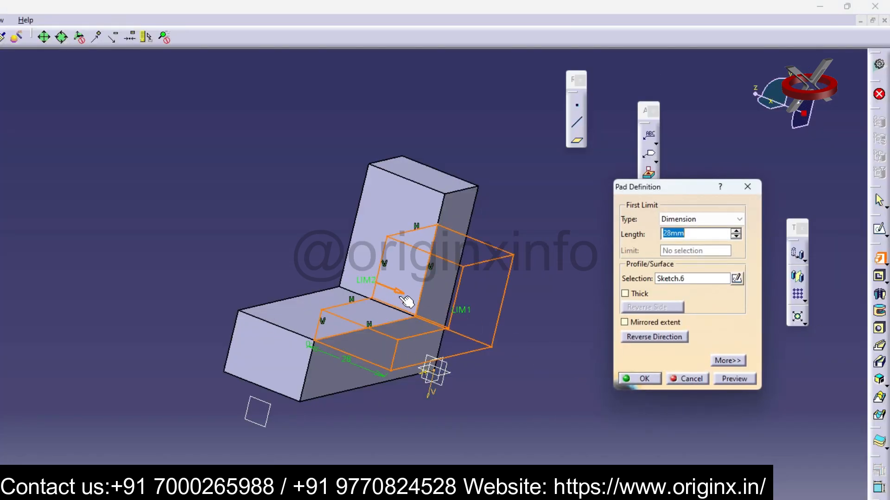
{"action": "left_click", "coordinate": [649, 337]}
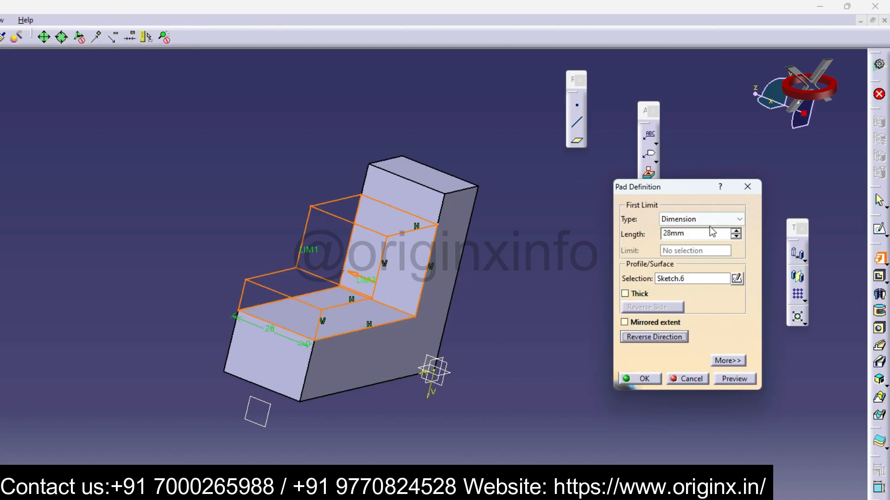
{"action": "left_click", "coordinate": [736, 237]}
{"action": "left_click", "coordinate": [736, 237]}
{"action": "left_click", "coordinate": [735, 237]}
{"action": "left_click", "coordinate": [736, 236]}
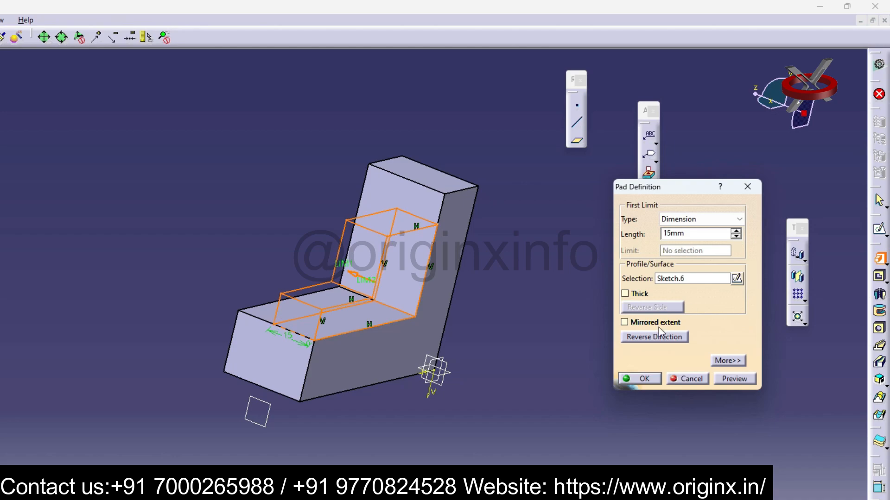
{"action": "left_click", "coordinate": [644, 379]}
{"action": "middle_click_drag", "start_coordinate": [517, 431], "coordinate": [530, 451]}
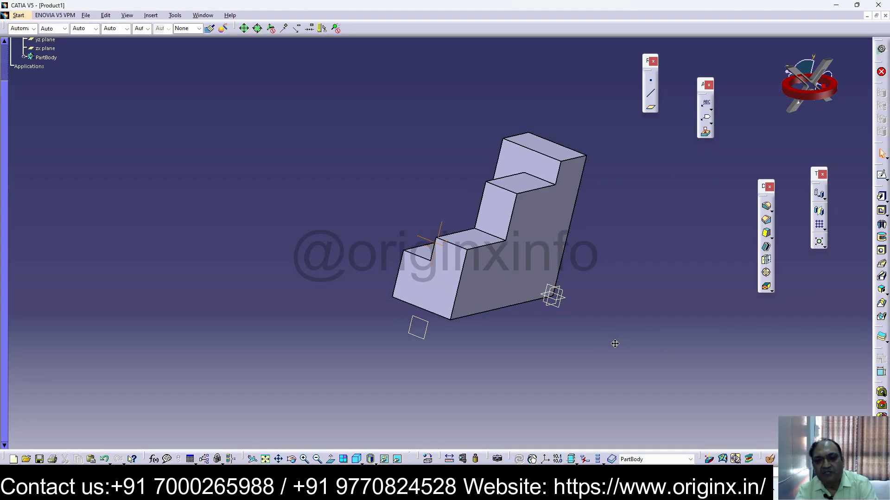
{"action": "middle_click_drag", "start_coordinate": [615, 343], "coordinate": [560, 185]}
{"action": "left_click", "coordinate": [536, 139]}
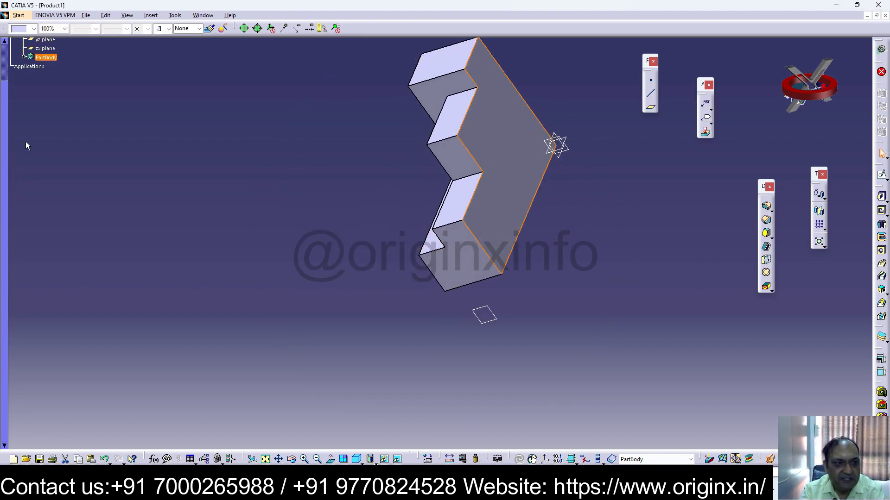
Save the part as 3 in the catia tutorials folder and accept the link update
{"action": "left_click", "coordinate": [85, 15]}
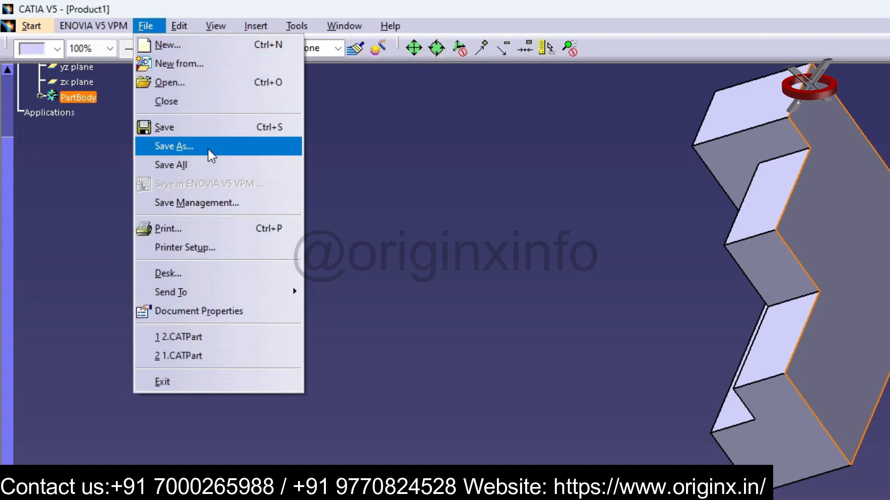
{"action": "left_click", "coordinate": [119, 90]}
{"action": "type", "text": "3"}
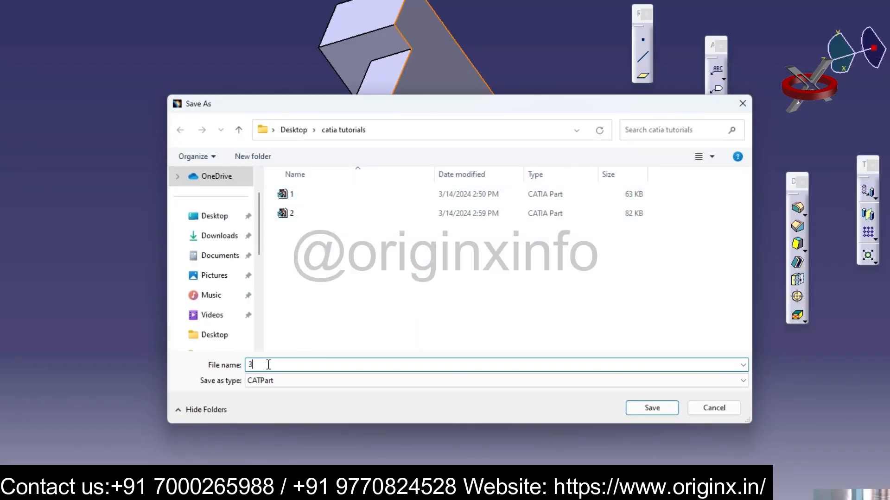
{"action": "left_click", "coordinate": [653, 408]}
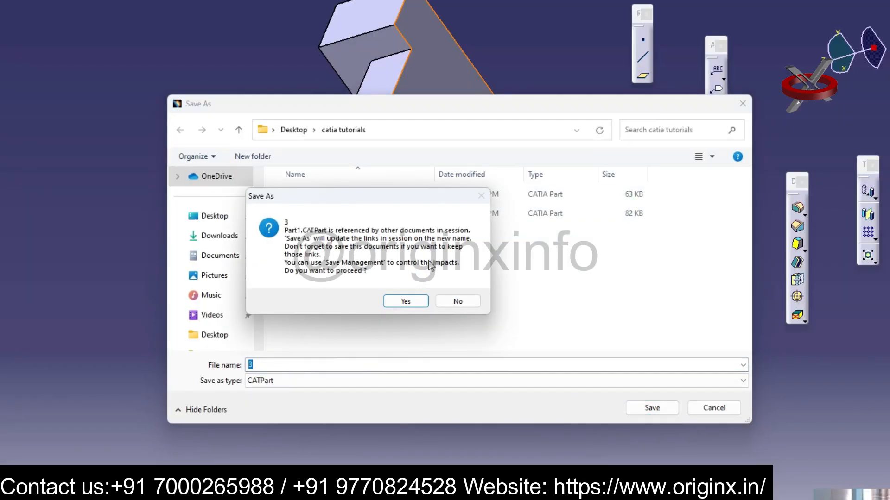
{"action": "left_click", "coordinate": [404, 302]}
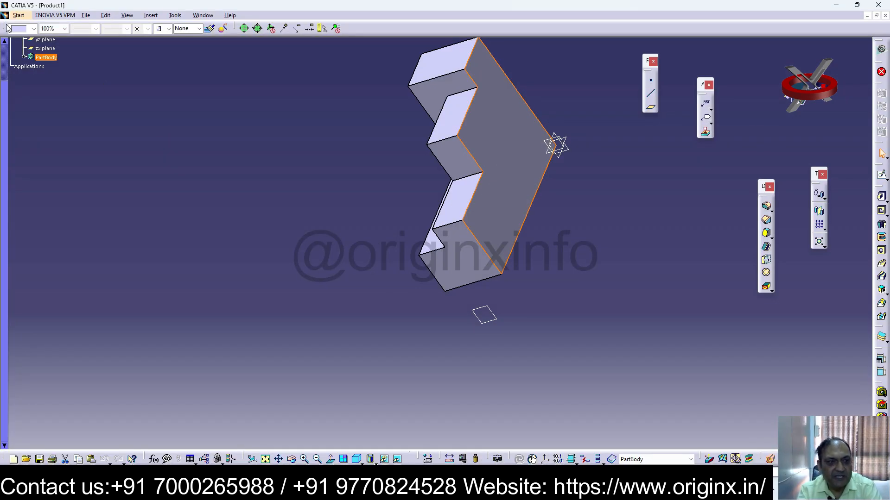
Create a new document of type Analysis
{"action": "left_click", "coordinate": [86, 16]}
{"action": "left_click", "coordinate": [99, 26]}
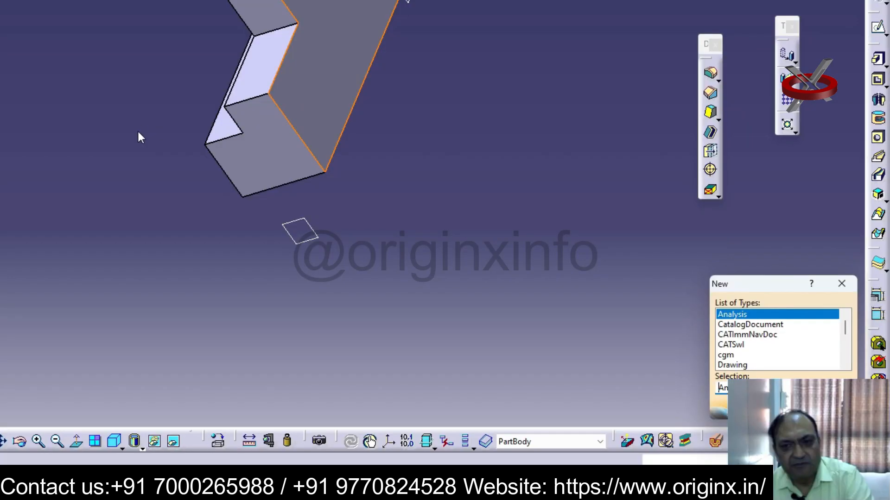
{"action": "left_click_drag", "start_coordinate": [770, 284], "coordinate": [691, 121]}
{"action": "left_click", "coordinate": [706, 245]}
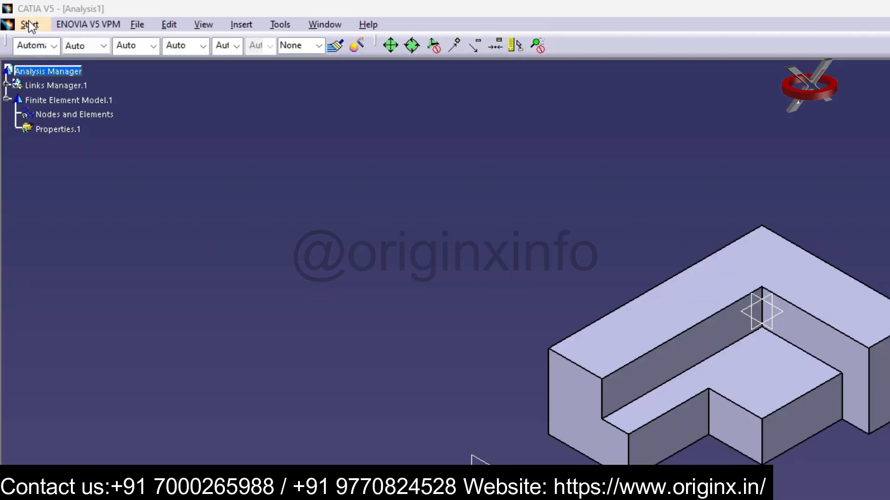
Create a new Part Design part named Part2 with hybrid design enabled
{"action": "left_click", "coordinate": [19, 16]}
{"action": "mouse_move", "coordinate": [43, 38]}
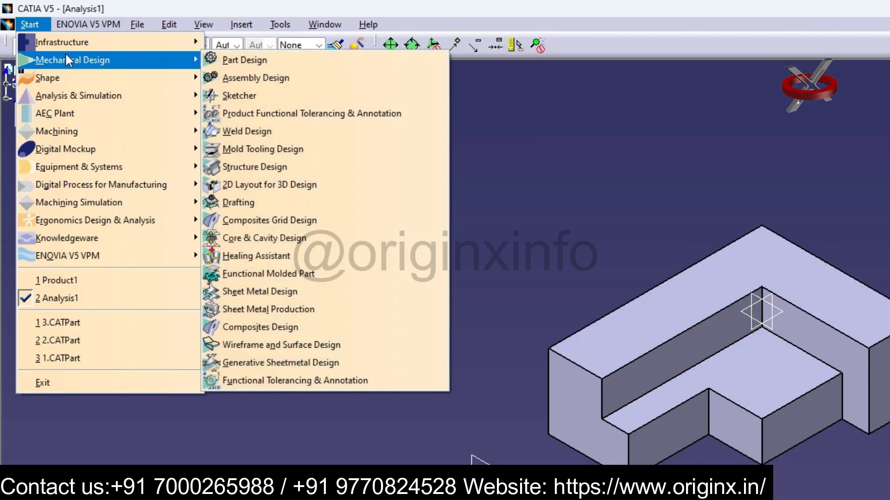
{"action": "left_click", "coordinate": [281, 65]}
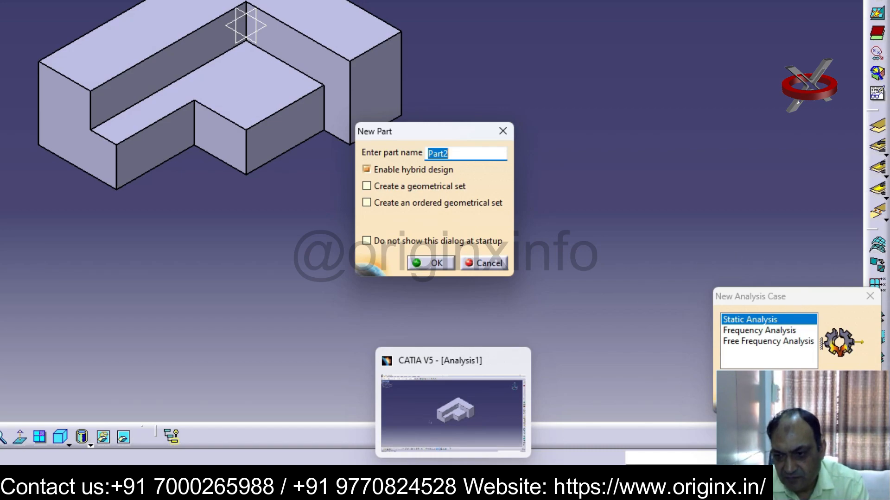
{"action": "left_click", "coordinate": [424, 264]}
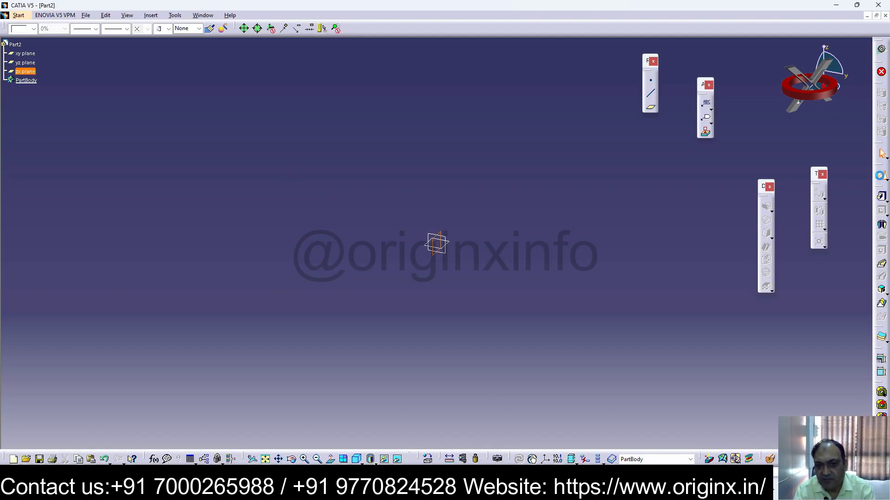
Start a sketch on the zx plane
{"action": "left_click", "coordinate": [881, 174]}
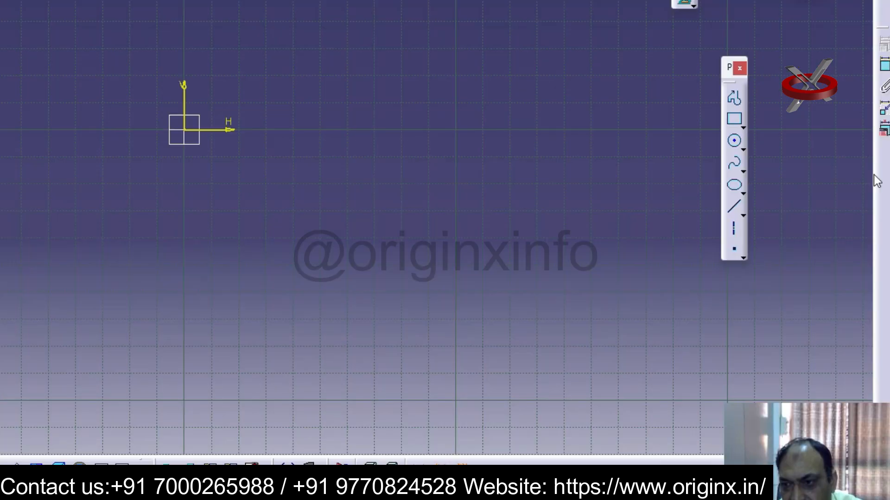
{"action": "right_click", "coordinate": [881, 283]}
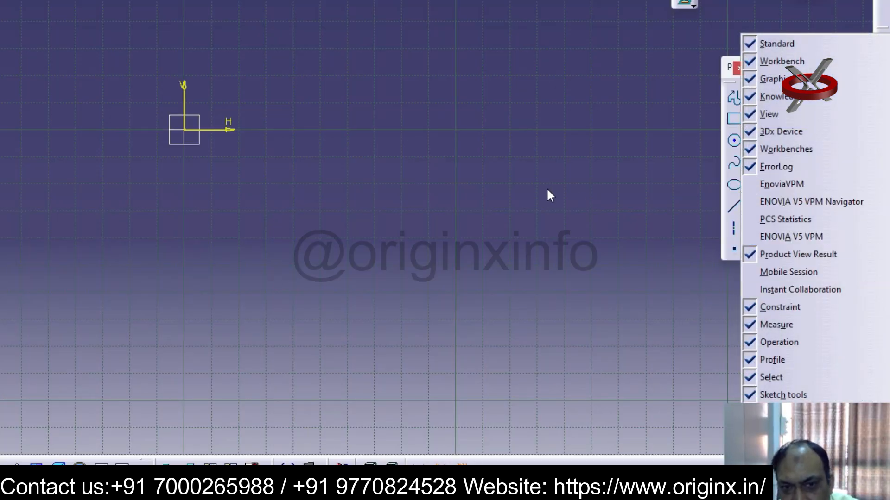
{"action": "left_click", "coordinate": [546, 188]}
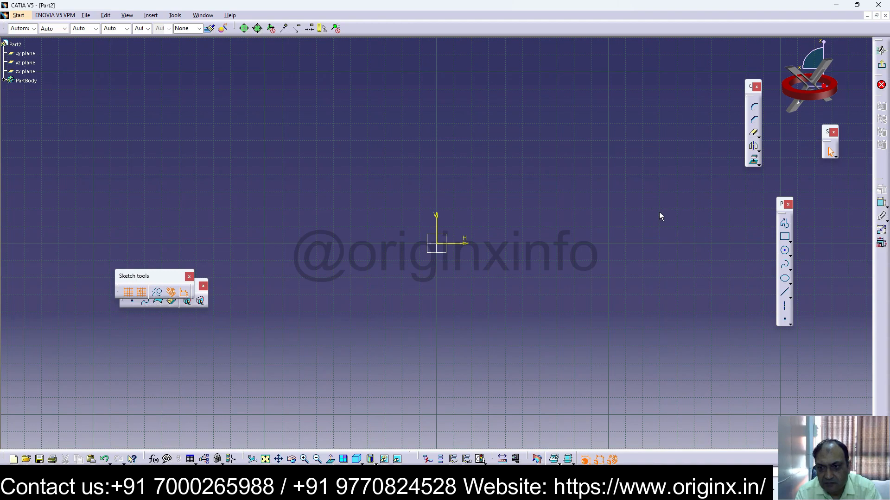
{"action": "left_click", "coordinate": [785, 239]}
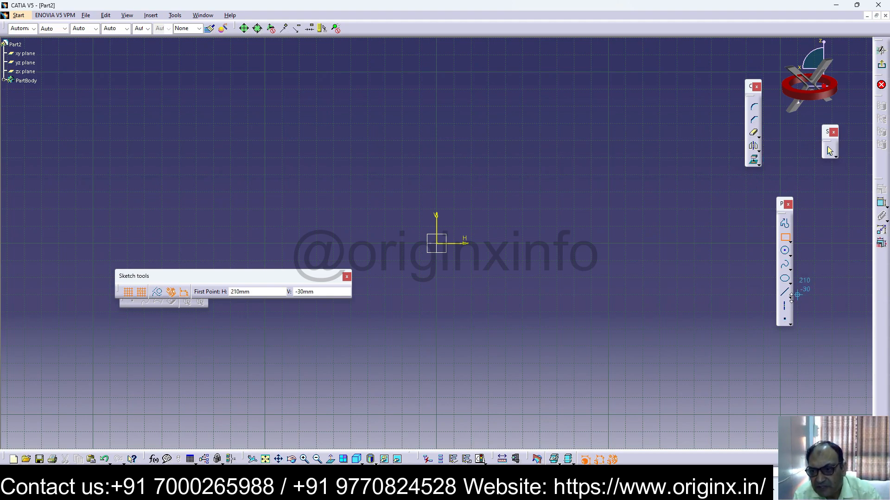
{"action": "left_click", "coordinate": [438, 181]}
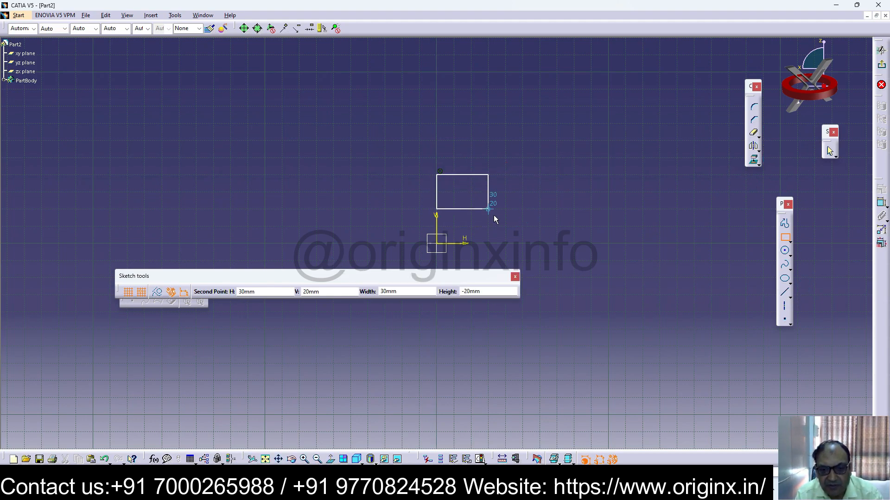
{"action": "key", "text": "Escape"}
Draw a descending staircase of lines from about 40 mm above the origin, with three 40 mm treads, ending about 10 mm below the horizontal axis
{"action": "left_click", "coordinate": [785, 306]}
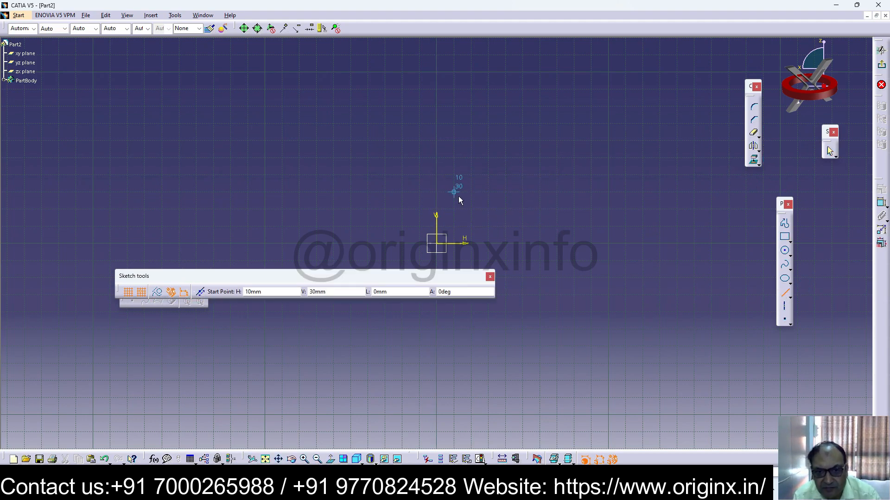
{"action": "left_click", "coordinate": [436, 175]}
{"action": "left_click", "coordinate": [505, 174]}
{"action": "left_click", "coordinate": [784, 292]}
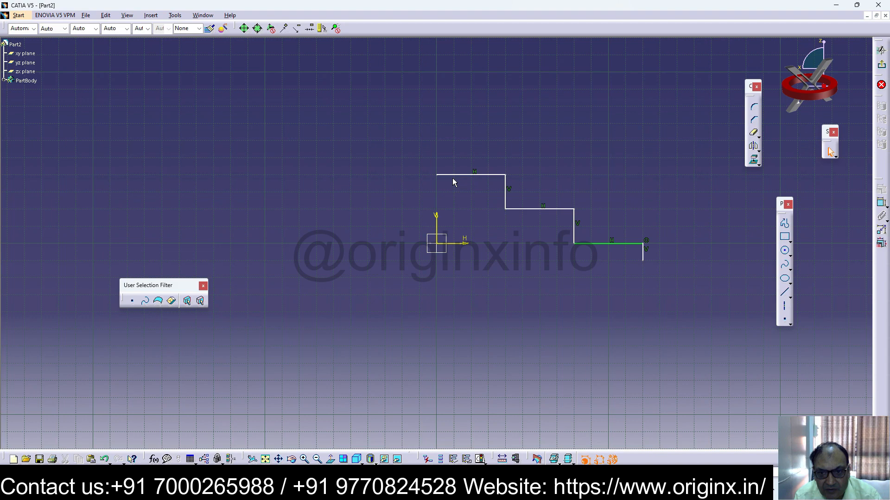
Close the stepped profile with a horizontal bottom line about 10 mm below the horizontal axis and a vertical line along the vertical axis
{"action": "left_click", "coordinate": [784, 292]}
{"action": "left_click", "coordinate": [643, 261]}
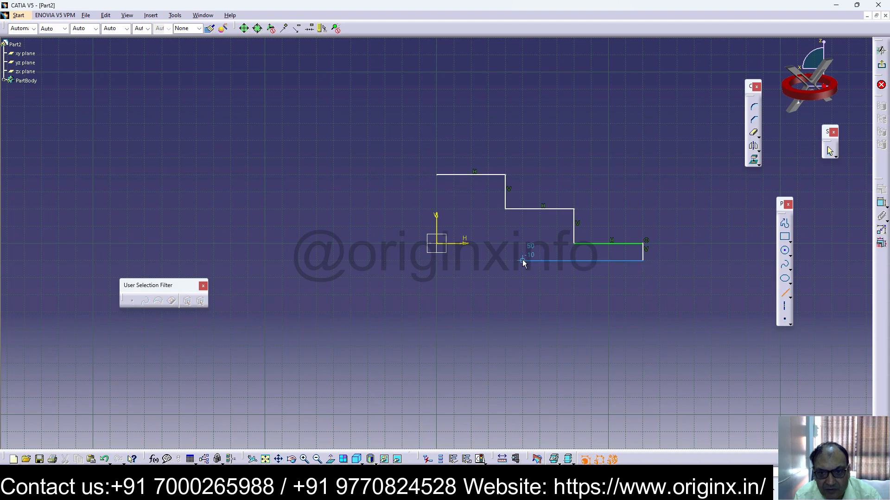
{"action": "left_click", "coordinate": [438, 261]}
{"action": "left_click", "coordinate": [785, 292]}
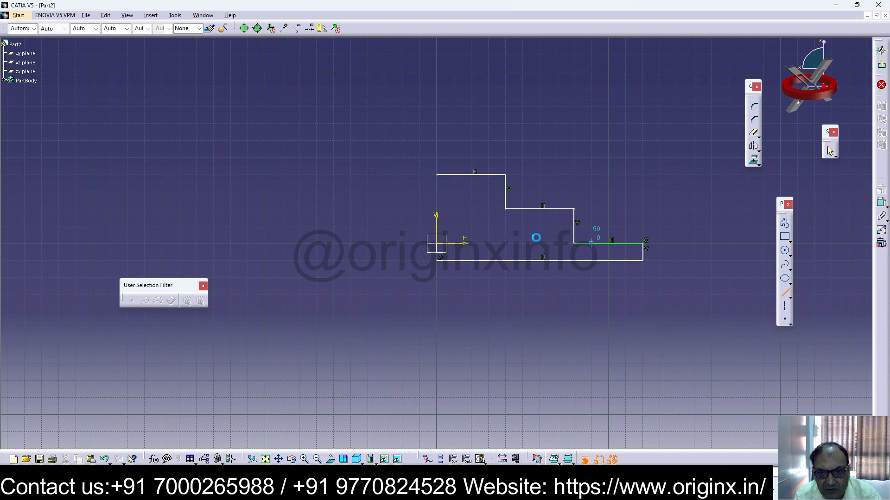
{"action": "left_click", "coordinate": [437, 175]}
{"action": "left_click", "coordinate": [436, 261]}
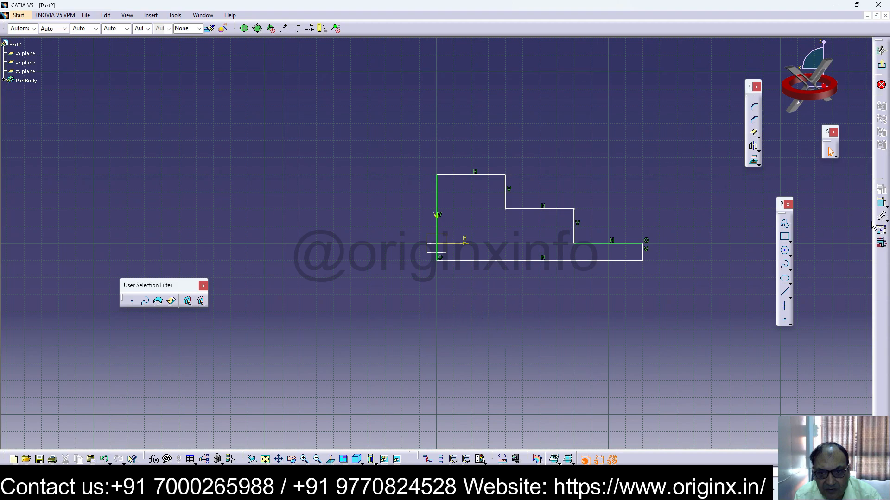
Constrain the distance between the profile's bottom line and the horizontal axis to 0 mm
{"action": "left_click", "coordinate": [882, 203]}
{"action": "left_click", "coordinate": [452, 244]}
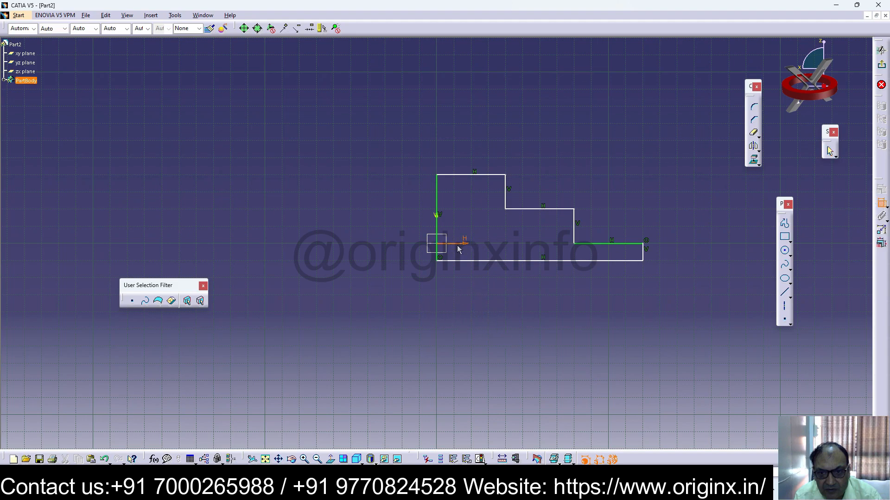
{"action": "left_click", "coordinate": [470, 262]}
{"action": "left_click", "coordinate": [477, 249]}
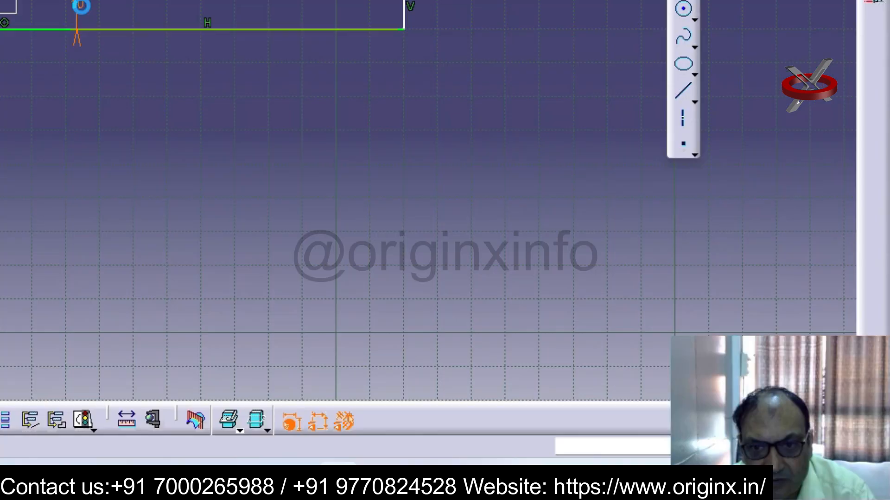
{"action": "double_click", "coordinate": [476, 249]}
{"action": "type", "text": "8"}
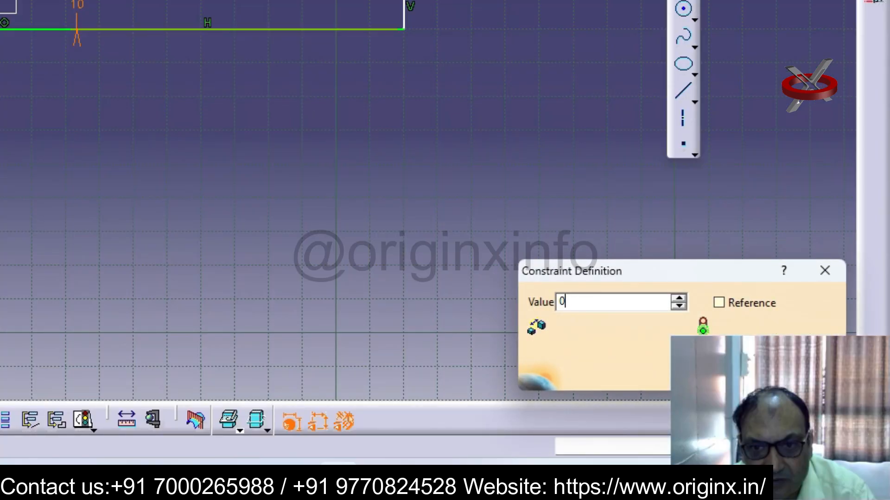
{"action": "key", "text": "Return"}
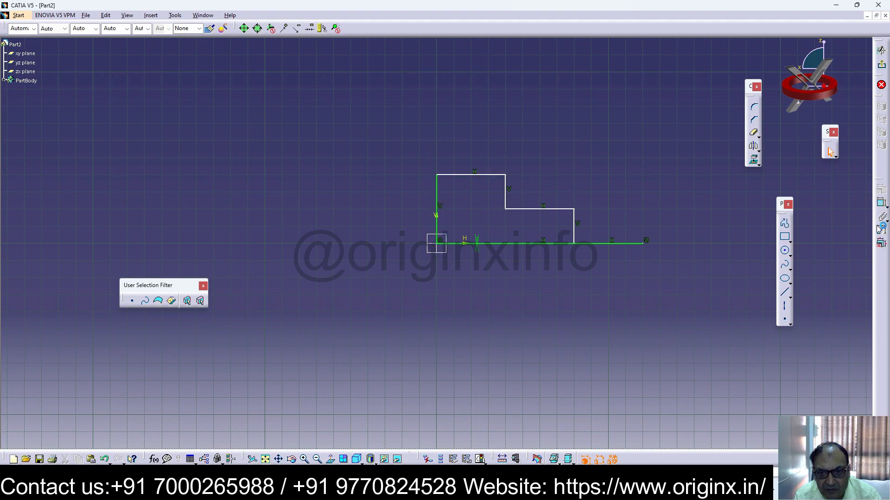
Dimension the profile's top horizontal line and set its length to 24 mm
{"action": "left_click", "coordinate": [455, 175]}
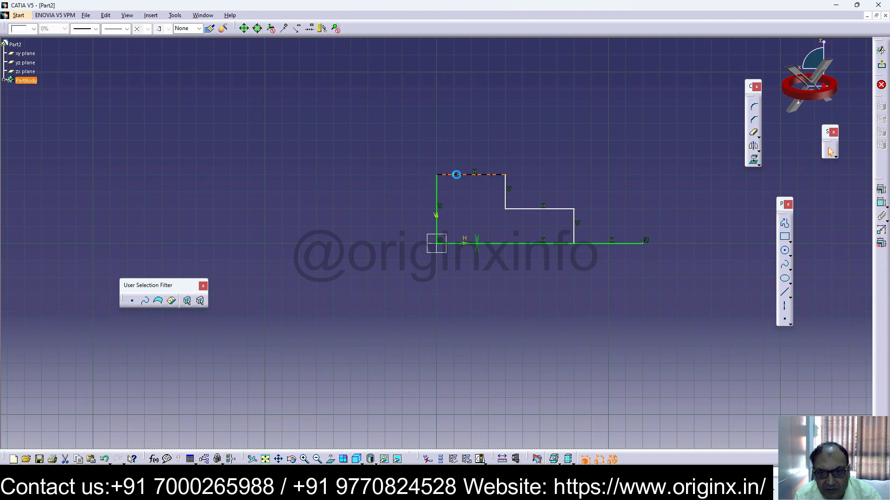
{"action": "left_click", "coordinate": [607, 130]}
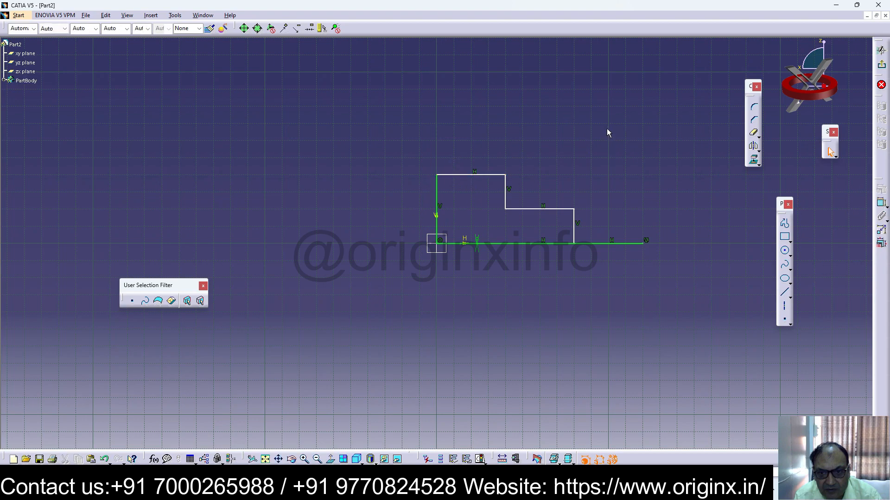
{"action": "left_click", "coordinate": [880, 203]}
{"action": "left_click", "coordinate": [466, 175]}
{"action": "left_click", "coordinate": [468, 153]}
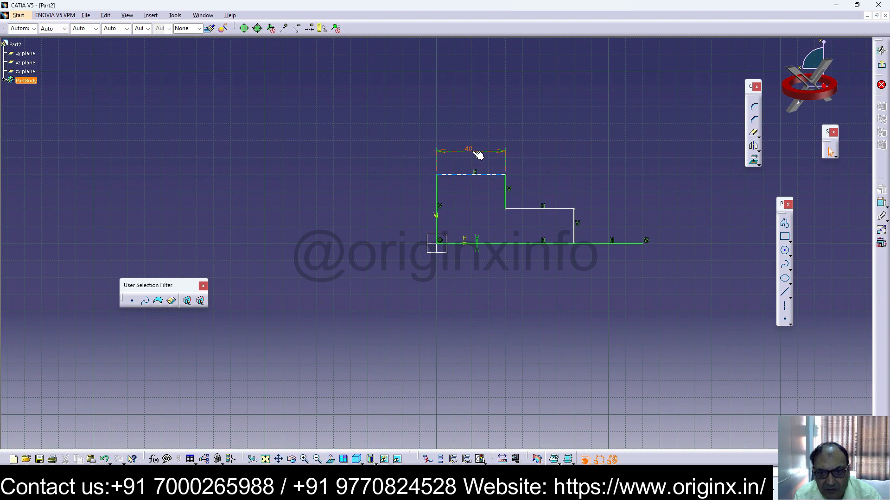
{"action": "double_click", "coordinate": [469, 150]}
{"action": "type", "text": "24"}
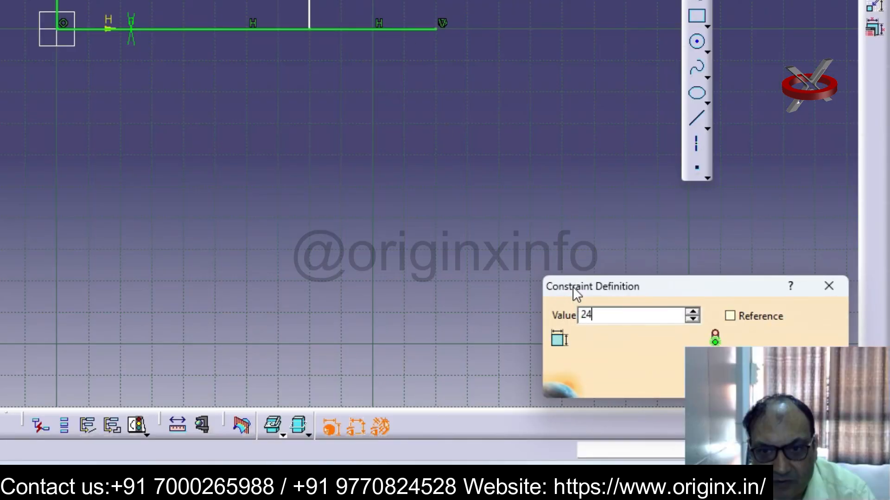
{"action": "key", "text": "Return"}
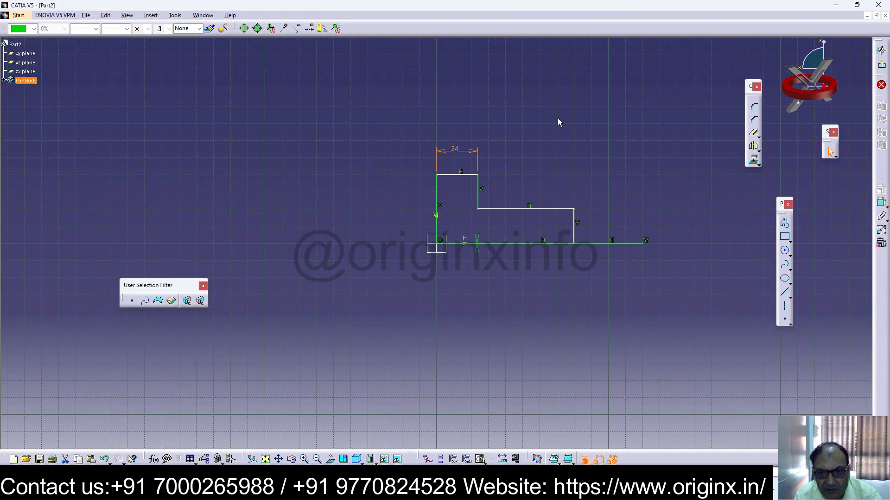
{"action": "left_click", "coordinate": [558, 122]}
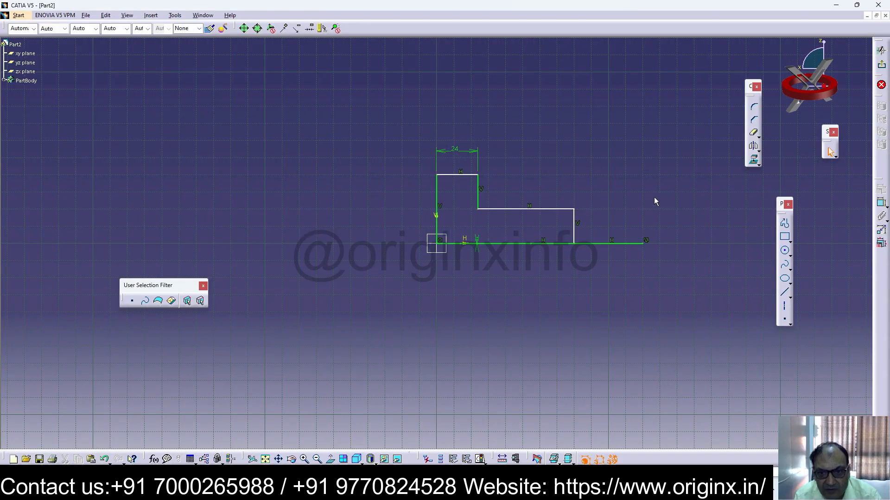
Dimension the vertical riser below the profile's top line and set its height to 16 mm
{"action": "left_click", "coordinate": [477, 193]}
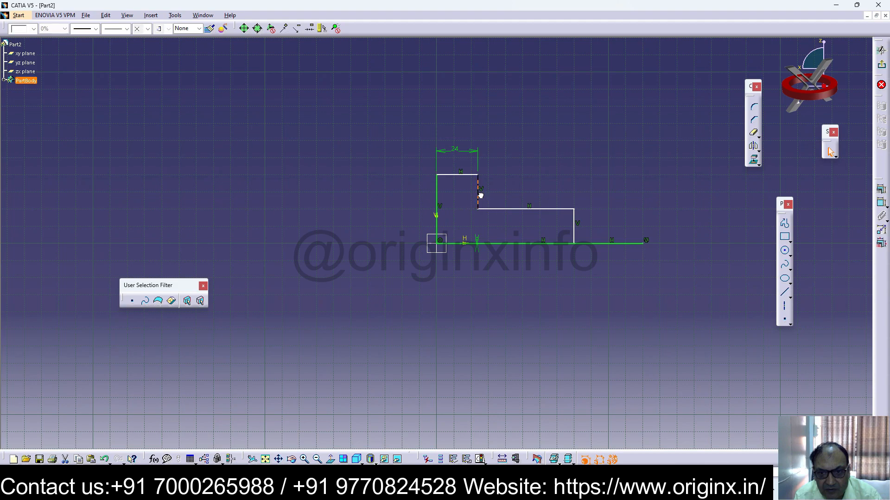
{"action": "left_click", "coordinate": [881, 203]}
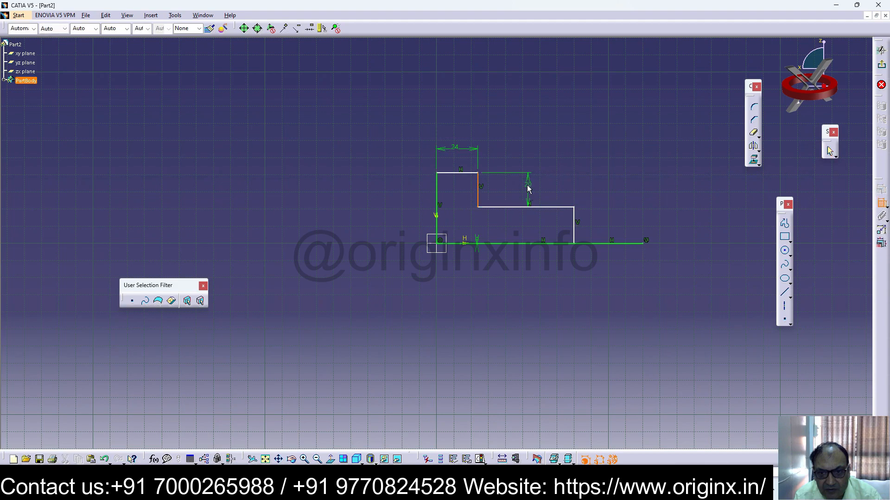
{"action": "double_click", "coordinate": [493, 193]}
{"action": "type", "text": "16"}
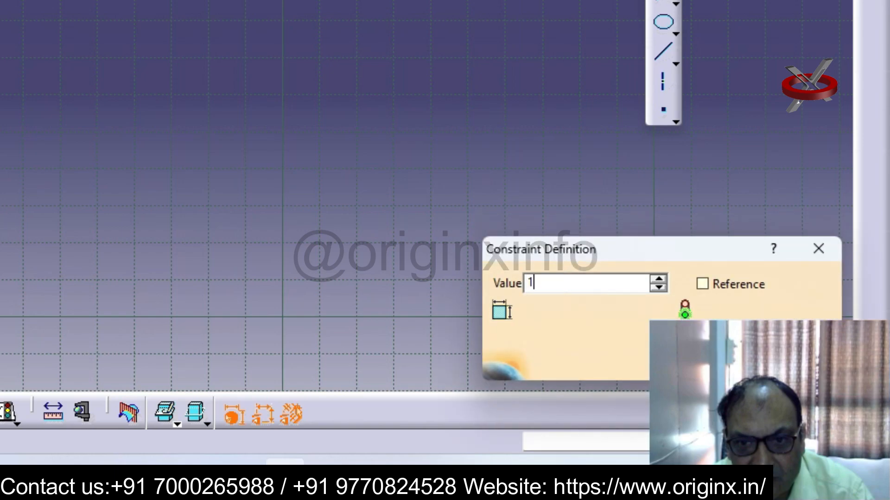
{"action": "key", "text": "Return"}
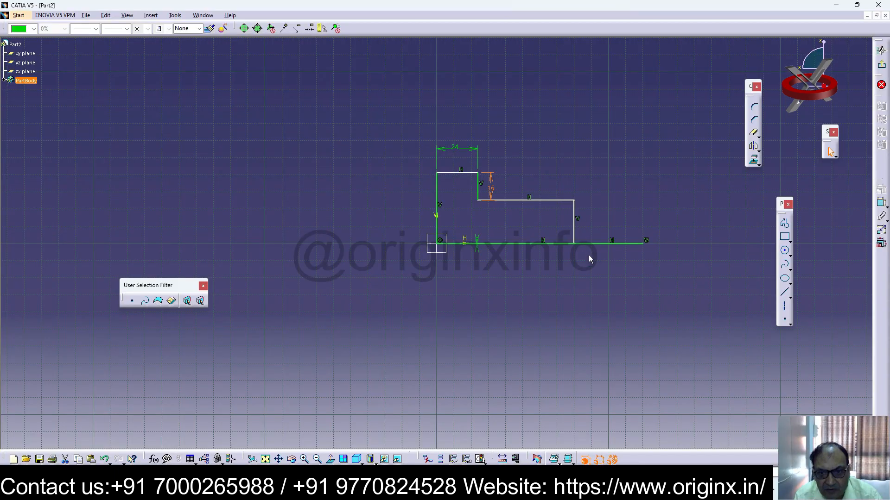
Dimension the profile's middle horizontal tread and set its length to 24 mm
{"action": "left_click", "coordinate": [881, 202]}
{"action": "left_click", "coordinate": [552, 192]}
{"action": "double_click", "coordinate": [531, 186]}
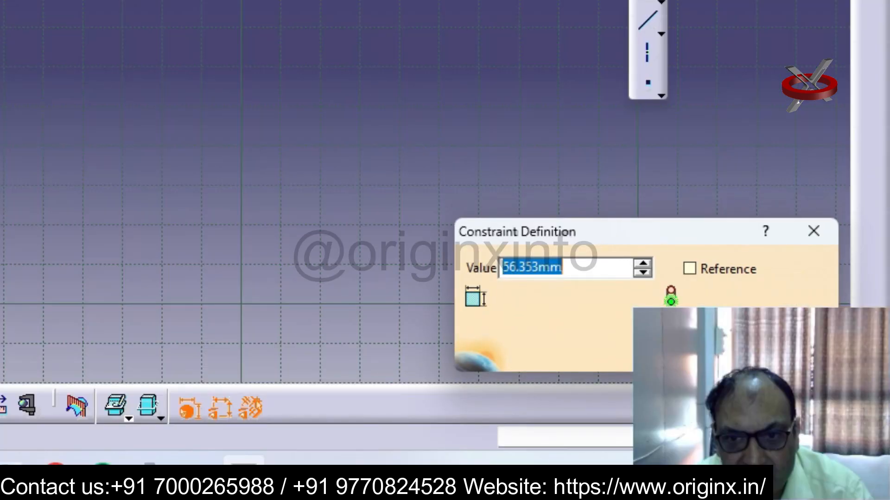
{"action": "type", "text": "24"}
{"action": "key", "text": "Return"}
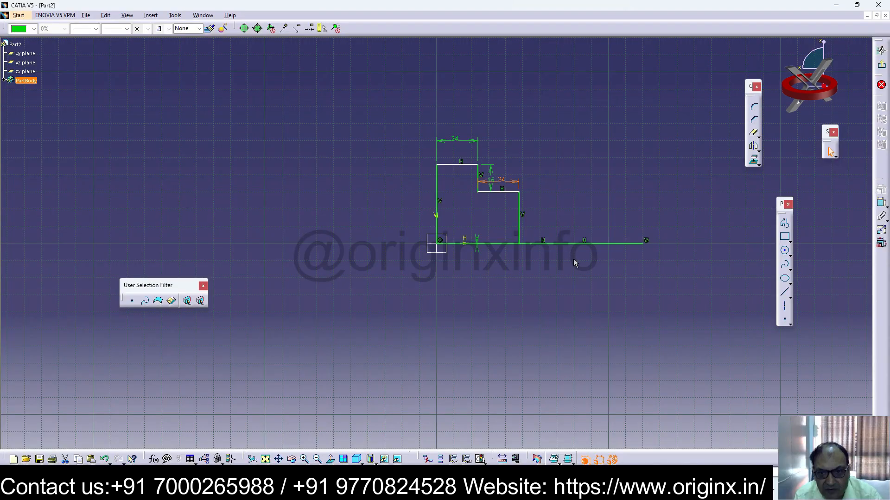
Dimension the second vertical riser, below the middle tread, and set its height to 16 mm
{"action": "left_click", "coordinate": [520, 212]}
{"action": "left_click", "coordinate": [881, 204]}
{"action": "double_click", "coordinate": [533, 212]}
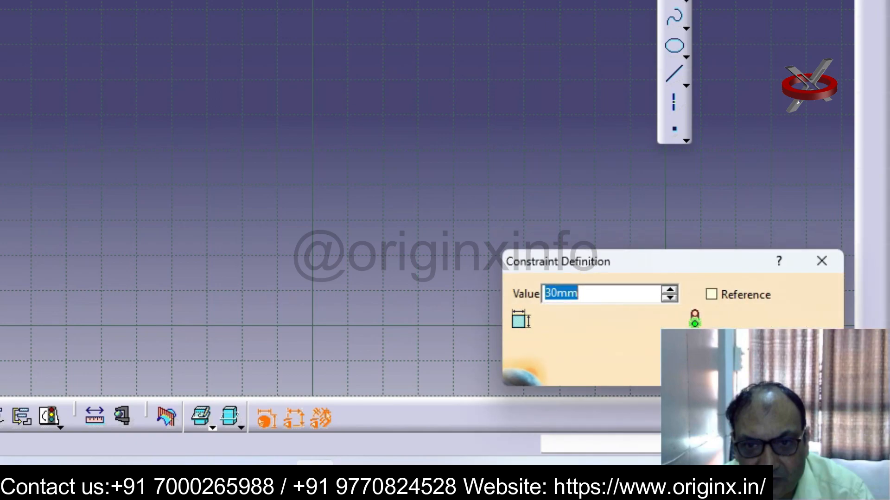
{"action": "type", "text": "16"}
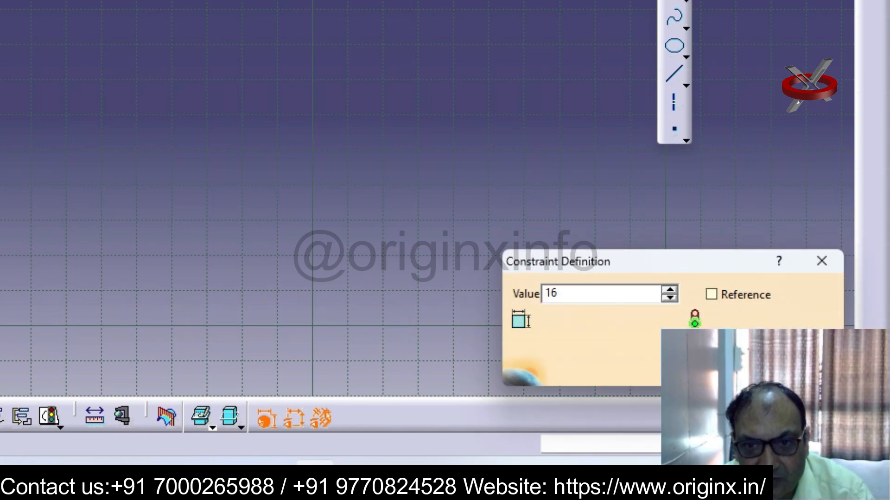
{"action": "key", "text": "Return"}
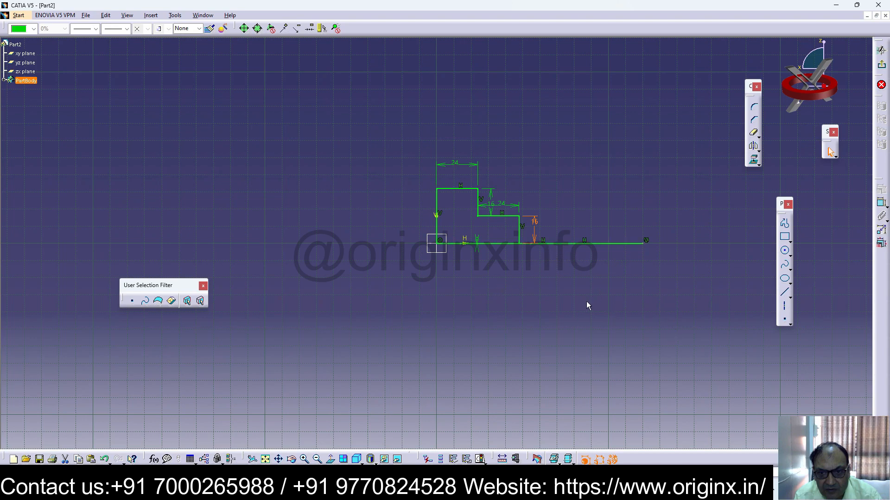
Delete the profile's closing line along the horizontal axis, then dimension the lowest tread and set its length to 24 mm
{"action": "left_click", "coordinate": [512, 244]}
{"action": "key", "text": "Delete"}
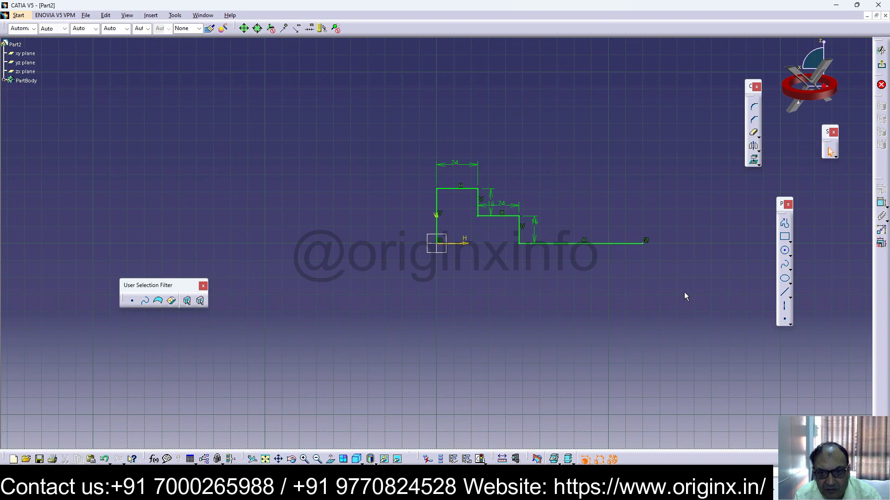
{"action": "left_click", "coordinate": [881, 204]}
{"action": "left_click", "coordinate": [600, 244]}
{"action": "left_click", "coordinate": [600, 230]}
{"action": "double_click", "coordinate": [602, 230]}
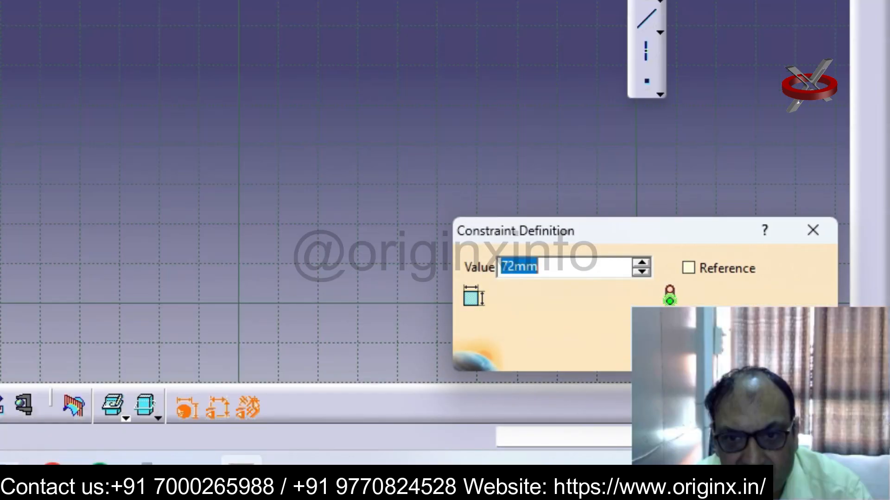
{"action": "type", "text": "24"}
{"action": "key", "text": "Return"}
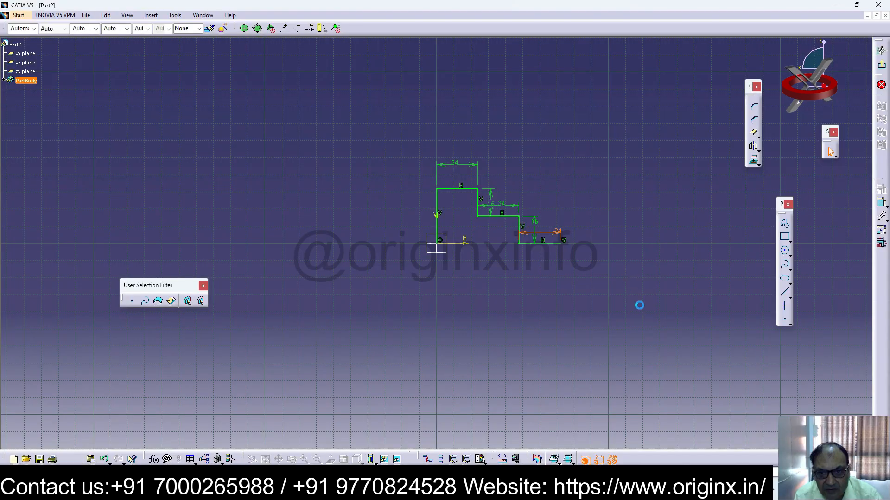
Draw a vertical line about 10 mm down from the lowest tread's end and a horizontal base line back to the vertical axis
{"action": "left_click", "coordinate": [784, 293]}
{"action": "left_click", "coordinate": [562, 259]}
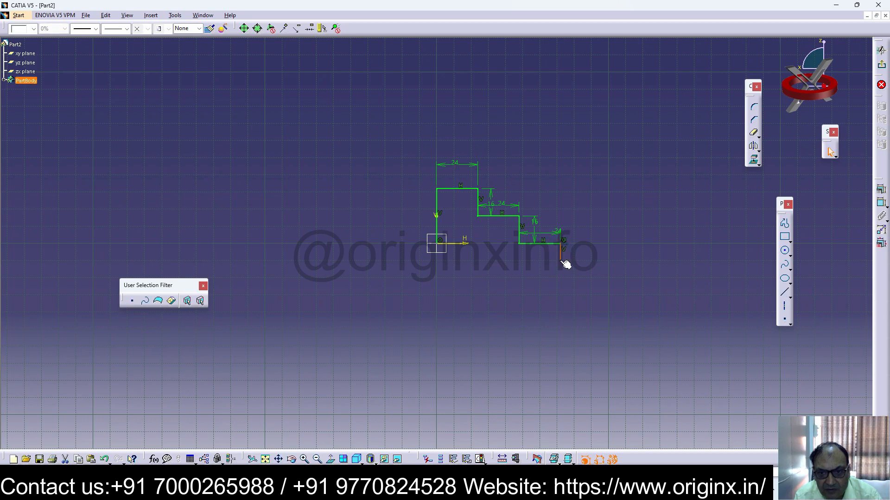
{"action": "left_click", "coordinate": [784, 293]}
{"action": "left_click", "coordinate": [561, 260]}
{"action": "left_click", "coordinate": [440, 261]}
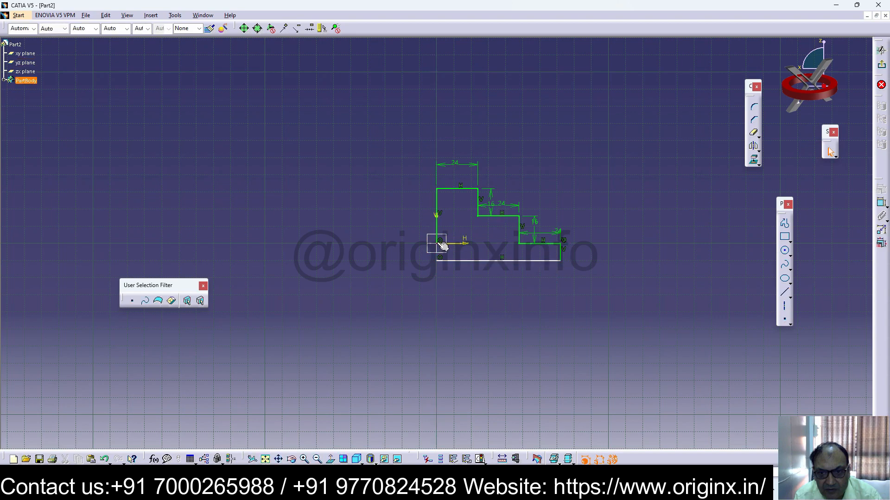
Replace the profile's vertical back line with one running from the top line's end down to the new base line
{"action": "key", "text": "Delete"}
{"action": "left_click", "coordinate": [784, 293]}
{"action": "left_click", "coordinate": [436, 189]}
{"action": "left_click", "coordinate": [436, 261]}
Dimension the length of the profile's base line and place the dimension below it
{"action": "left_click", "coordinate": [881, 202]}
{"action": "left_click", "coordinate": [498, 261]}
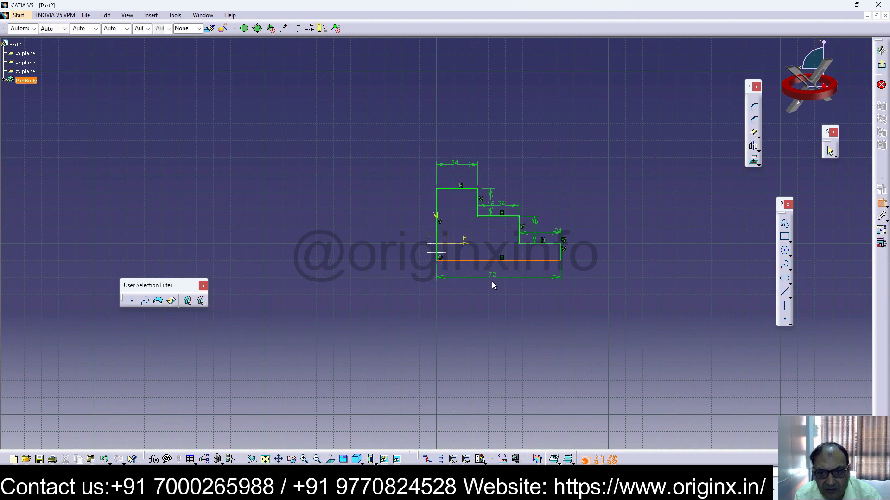
{"action": "left_click", "coordinate": [494, 278]}
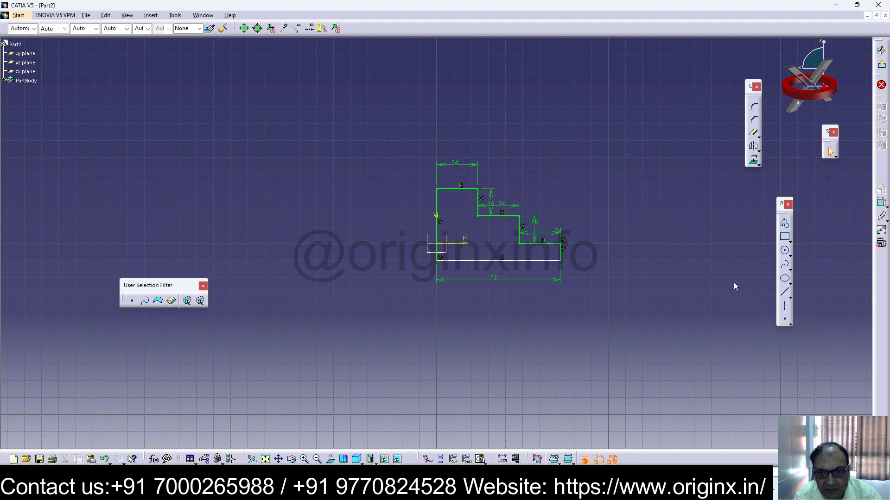
Exit the sketch and pad the stepped profile to a length of 80 mm
{"action": "left_click", "coordinate": [881, 65]}
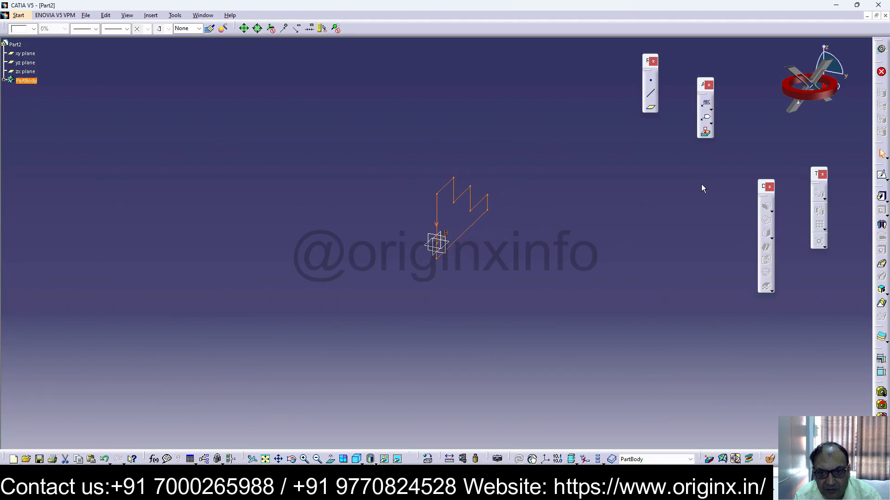
{"action": "left_click", "coordinate": [882, 197]}
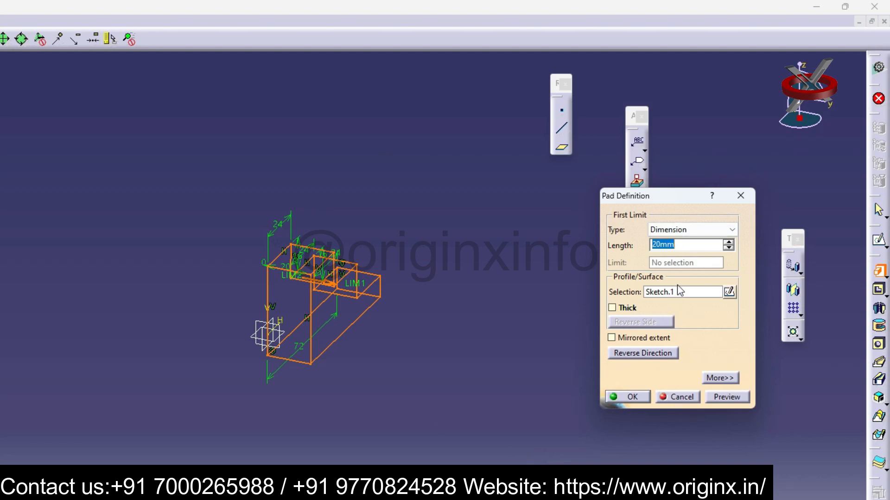
{"action": "type", "text": "80"}
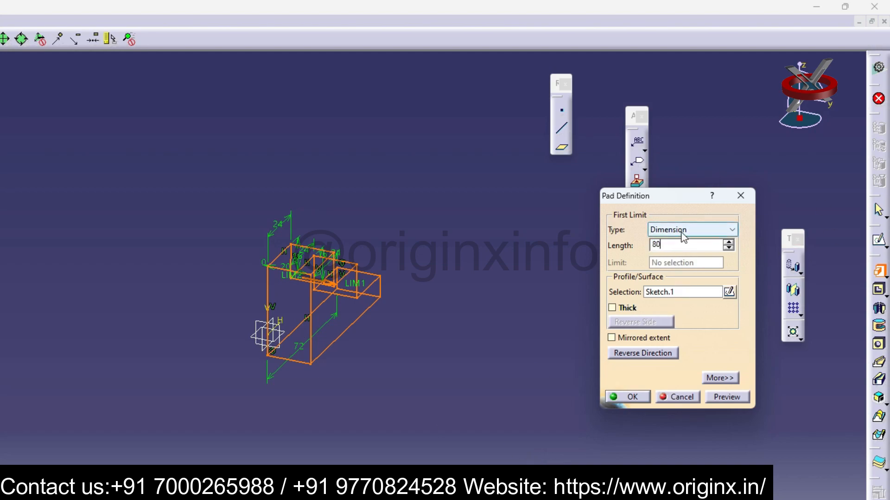
{"action": "key", "text": "Return"}
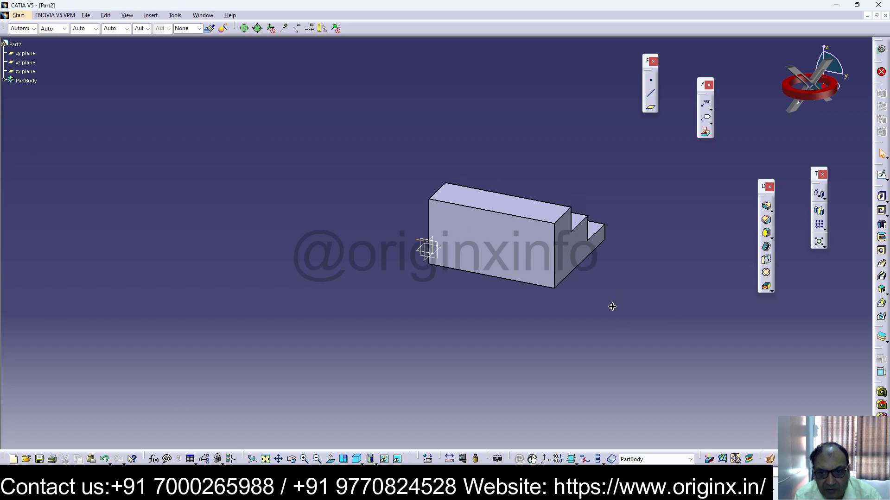
Examine the padded stair solid from several angles, bringing its stepped side and narrow front face into close view
{"action": "middle_click_drag", "start_coordinate": [612, 307], "coordinate": [401, 332]}
{"action": "mouse_move", "coordinate": [453, 242]}
{"action": "middle_mouse_down"}
{"action": "mouse_move", "coordinate": [358, 188]}
{"action": "mouse_move", "coordinate": [205, 174]}
{"action": "mouse_move", "coordinate": [417, 209]}
{"action": "mouse_move", "coordinate": [438, 243]}
{"action": "middle_mouse_up"}
{"action": "scroll", "coordinate": [475, 263], "scroll_direction": "up", "scroll_amount": 3}
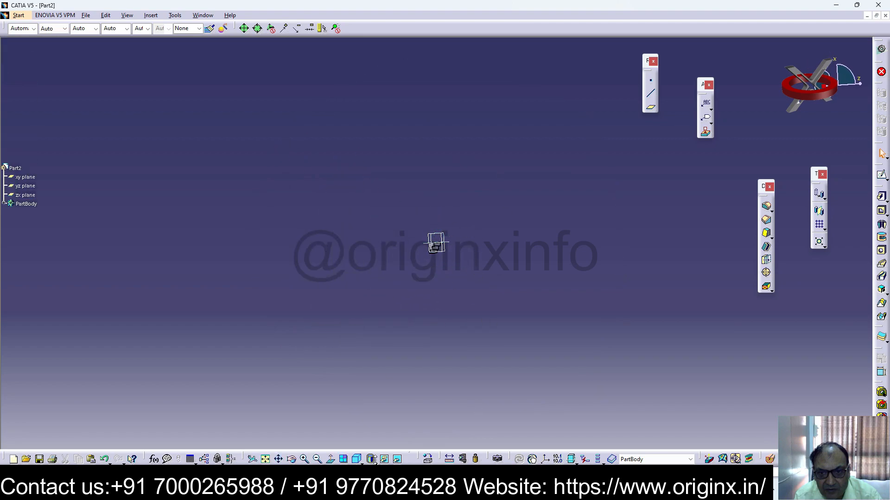
{"action": "left_click", "coordinate": [305, 460]}
{"action": "left_click", "coordinate": [305, 460]}
{"action": "left_click", "coordinate": [305, 459]}
{"action": "left_click", "coordinate": [305, 459]}
{"action": "left_click_drag", "start_coordinate": [438, 259], "coordinate": [451, 229]}
{"action": "scroll", "coordinate": [450, 234], "scroll_direction": "up", "scroll_amount": 3}
{"action": "scroll", "coordinate": [451, 244], "scroll_direction": "down", "scroll_amount": 6}
{"action": "left_click_drag", "start_coordinate": [525, 250], "coordinate": [508, 227]}
{"action": "middle_click_drag", "start_coordinate": [501, 283], "coordinate": [406, 342]}
{"action": "scroll", "coordinate": [441, 371], "scroll_direction": "down", "scroll_amount": 2}
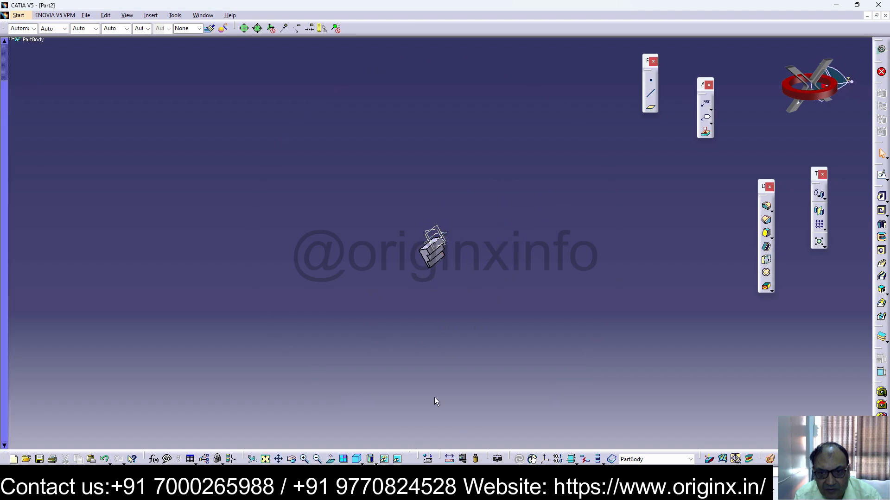
{"action": "left_click", "coordinate": [303, 462]}
{"action": "left_click", "coordinate": [303, 461]}
{"action": "left_click", "coordinate": [304, 461]}
{"action": "left_click", "coordinate": [303, 461]}
{"action": "left_click", "coordinate": [304, 461]}
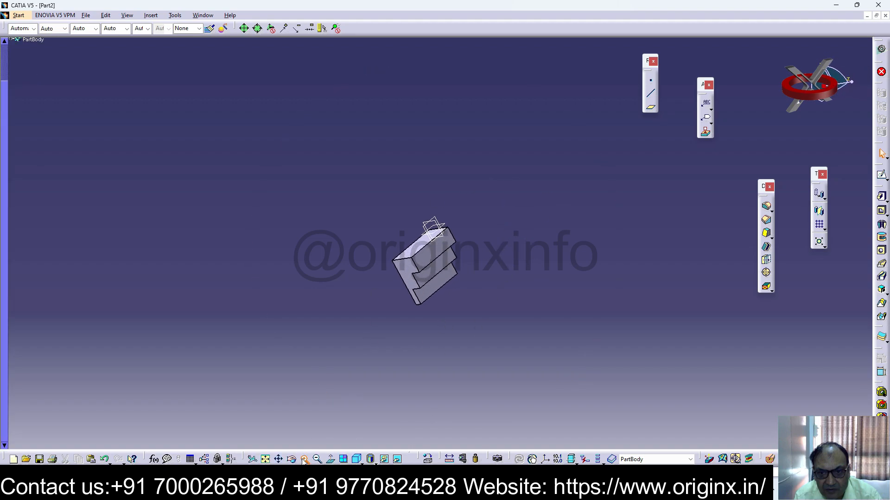
{"action": "left_click", "coordinate": [304, 461]}
{"action": "left_click", "coordinate": [304, 461]}
{"action": "middle_click_drag", "start_coordinate": [475, 293], "coordinate": [491, 231]}
{"action": "scroll", "coordinate": [522, 280], "scroll_direction": "down", "scroll_amount": 4}
{"action": "middle_click_drag", "start_coordinate": [522, 281], "coordinate": [303, 66]}
{"action": "middle_click_drag", "start_coordinate": [487, 247], "coordinate": [483, 214]}
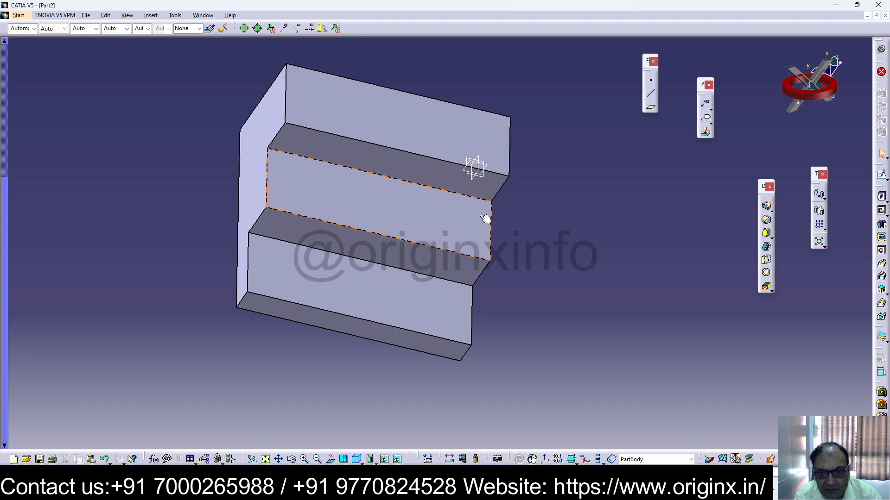
Sketch a rectangle about 20 by 30 mm on the stairs' narrow front face, starting at its lower corner and extending outside the solid
{"action": "left_click", "coordinate": [424, 346]}
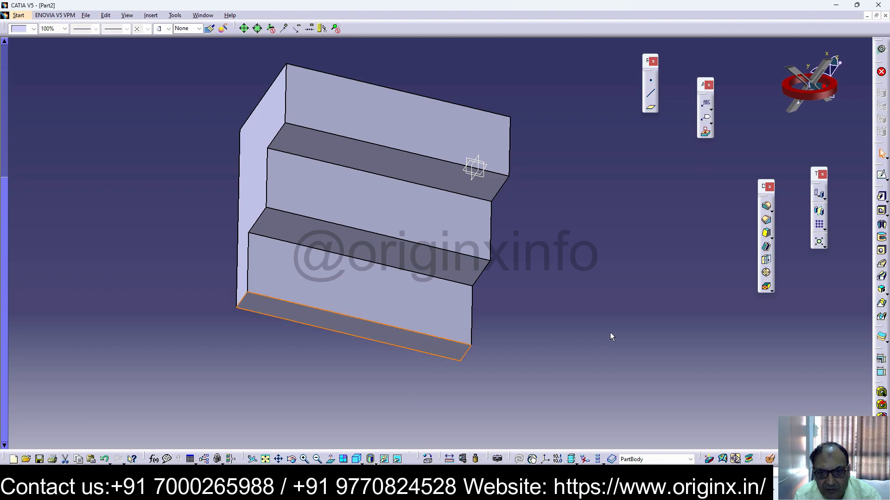
{"action": "left_click", "coordinate": [880, 174]}
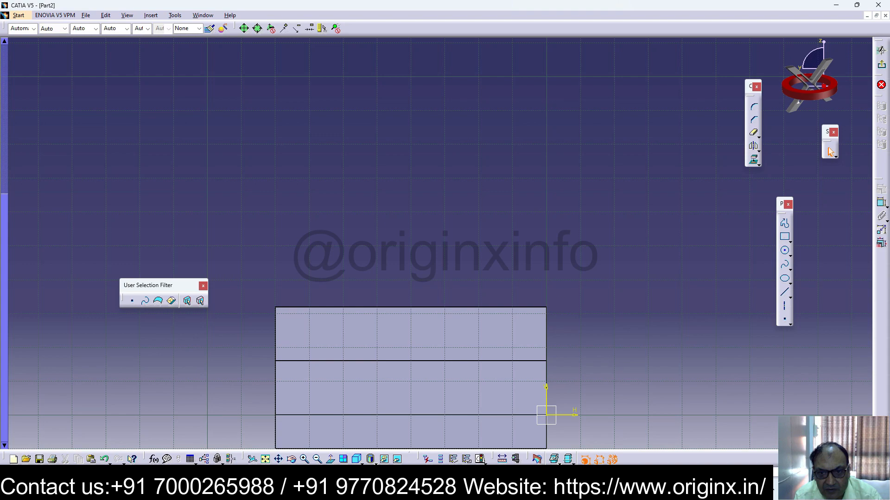
{"action": "middle_click_drag", "start_coordinate": [564, 381], "coordinate": [590, 247]}
{"action": "left_click", "coordinate": [785, 236]}
{"action": "left_click", "coordinate": [573, 314]}
{"action": "left_click", "coordinate": [632, 204]}
Dimension the rectangle's lower edge and set its width to 24 mm
{"action": "left_click", "coordinate": [882, 202]}
{"action": "left_click", "coordinate": [600, 316]}
{"action": "left_click", "coordinate": [605, 330]}
{"action": "double_click", "coordinate": [604, 334]}
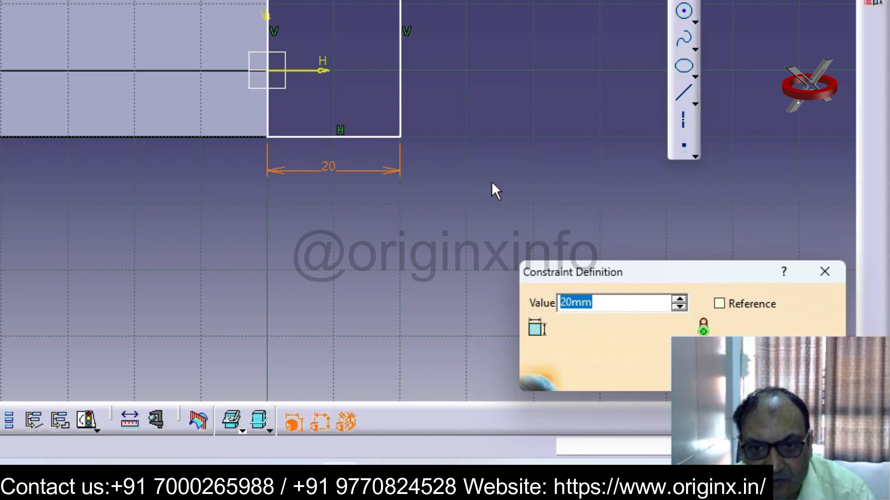
{"action": "type", "text": "24"}
{"action": "key", "text": "Return"}
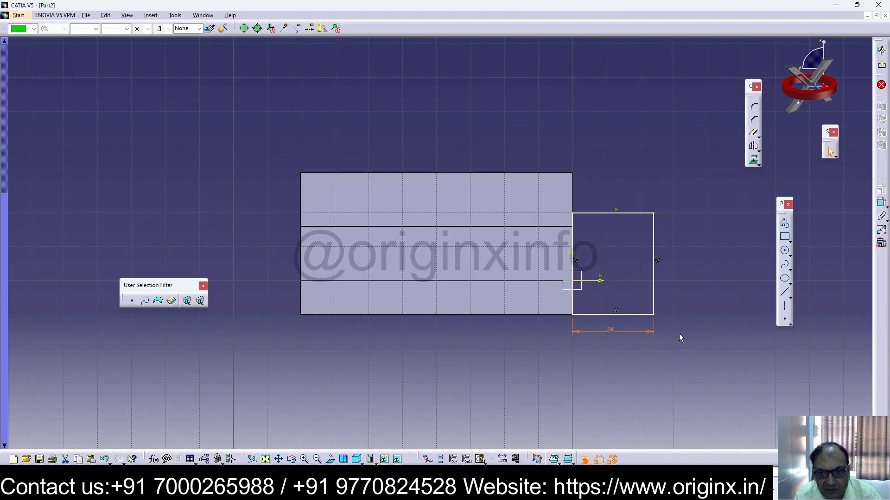
Dimension the rectangle's outer vertical edge and set its height to 48 mm
{"action": "left_click", "coordinate": [654, 273]}
{"action": "left_click", "coordinate": [881, 216]}
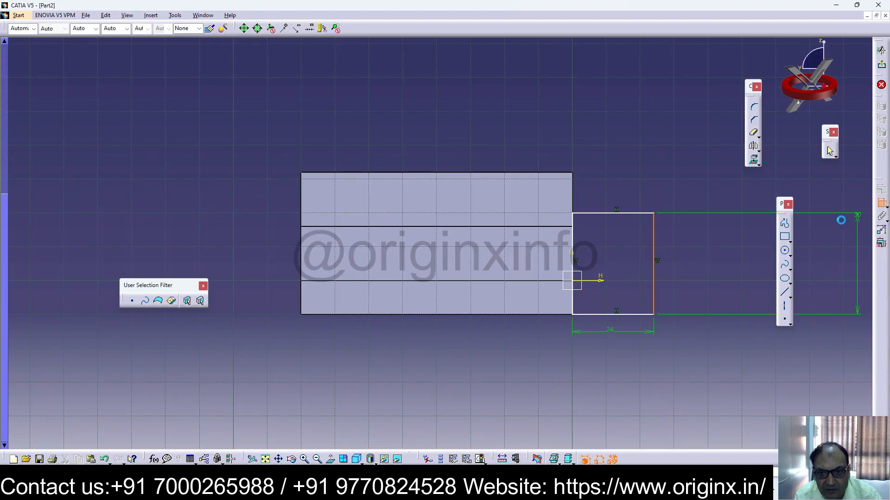
{"action": "left_click", "coordinate": [672, 267]}
{"action": "double_click", "coordinate": [669, 266]}
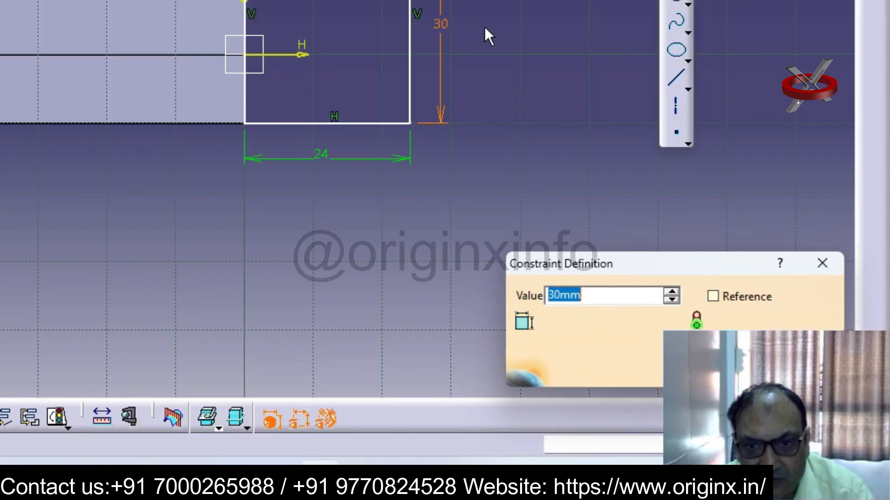
{"action": "type", "text": "48"}
{"action": "key", "text": "Return"}
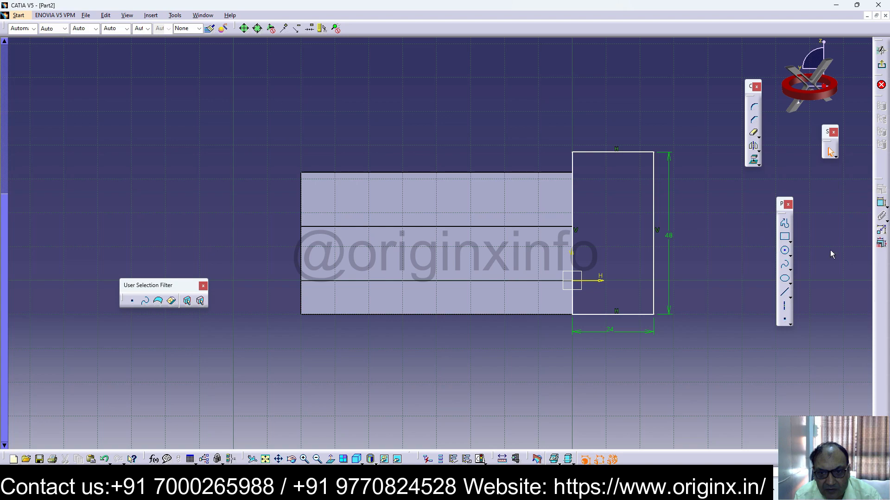
Exit the sketch and pad the rectangle in the reversed direction to the stair solid's full 72 mm depth
{"action": "left_click", "coordinate": [881, 64]}
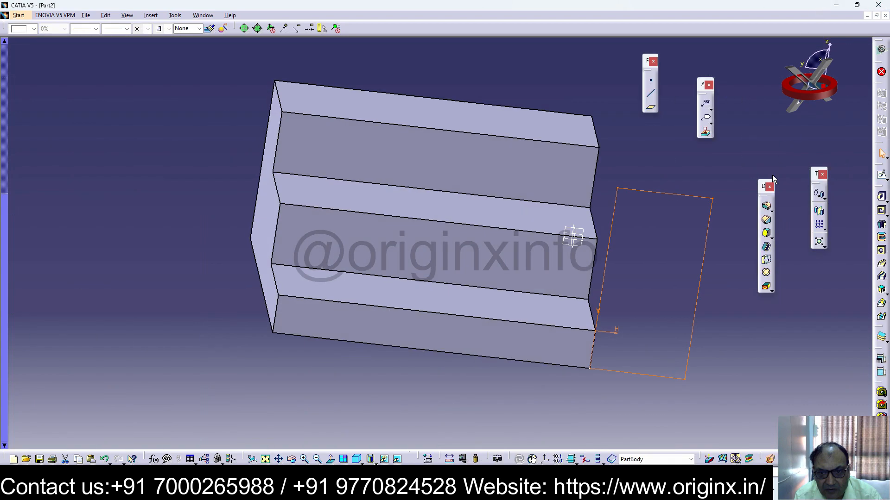
{"action": "left_click", "coordinate": [882, 197]}
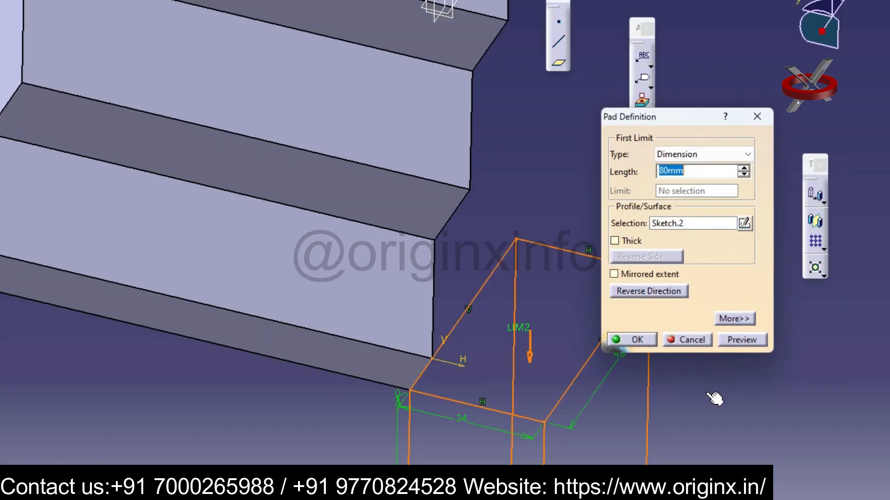
{"action": "middle_click_drag", "start_coordinate": [713, 398], "coordinate": [512, 285]}
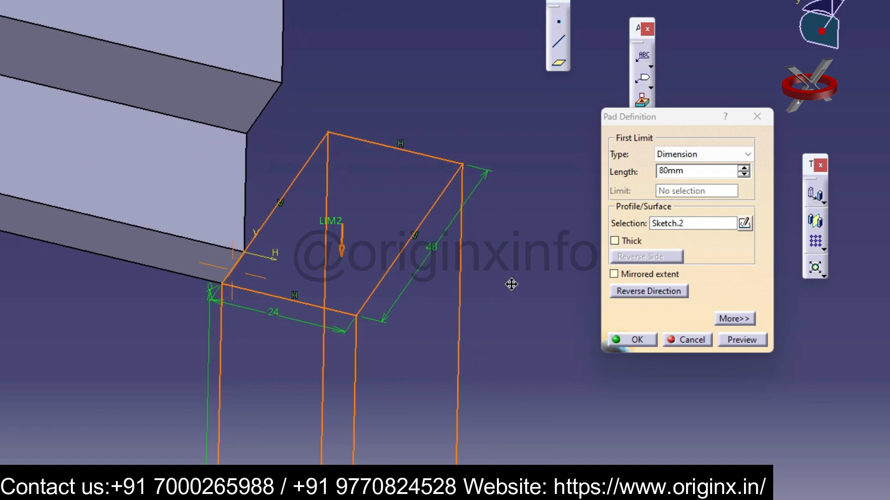
{"action": "left_click", "coordinate": [636, 291]}
{"action": "double_click", "coordinate": [680, 171]}
{"action": "type", "text": "7"}
{"action": "key", "text": "Return"}
{"action": "left_click", "coordinate": [562, 319]}
{"action": "middle_click_drag", "start_coordinate": [506, 271], "coordinate": [606, 453]}
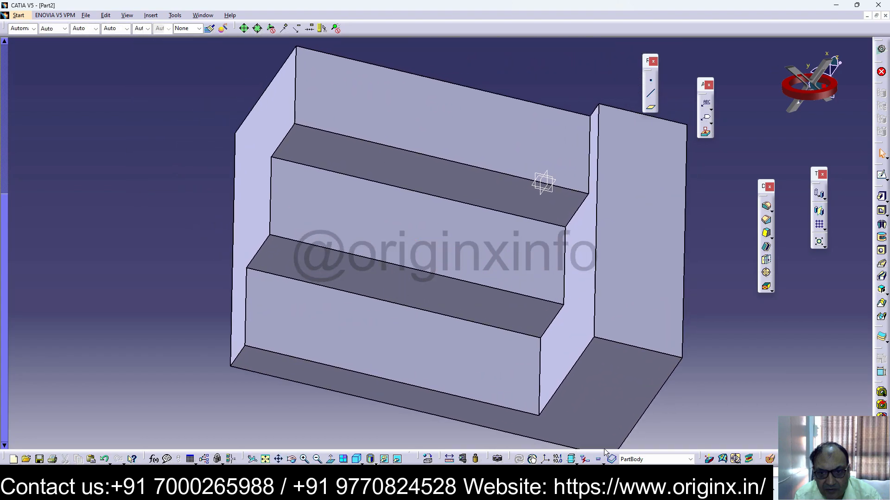
Save the finished stair part as 4 in the catia tutorials folder
{"action": "middle_click_drag", "start_coordinate": [604, 394], "coordinate": [644, 222]}
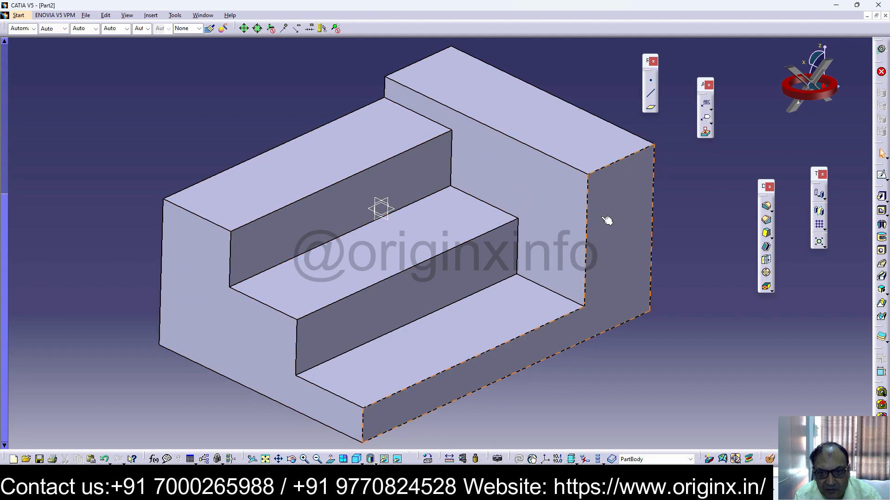
{"action": "middle_click_drag", "start_coordinate": [588, 255], "coordinate": [580, 226]}
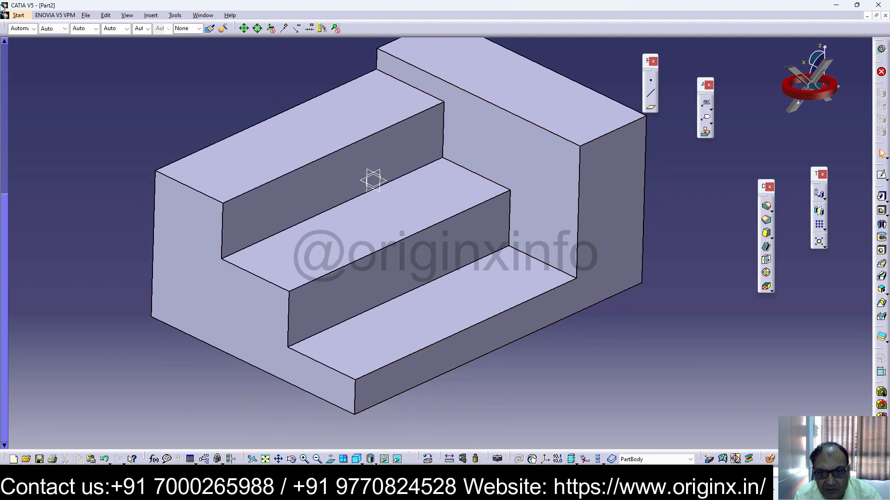
{"action": "left_click", "coordinate": [92, 19]}
{"action": "left_click", "coordinate": [240, 161]}
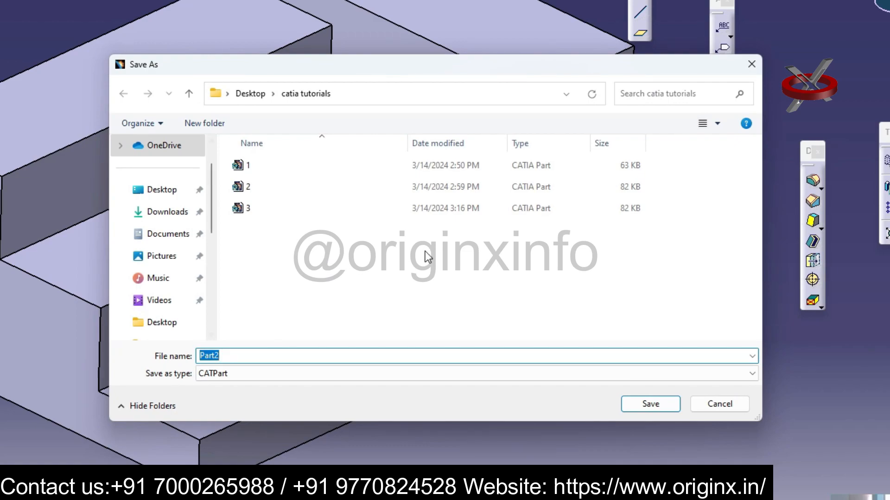
{"action": "type", "text": "4"}
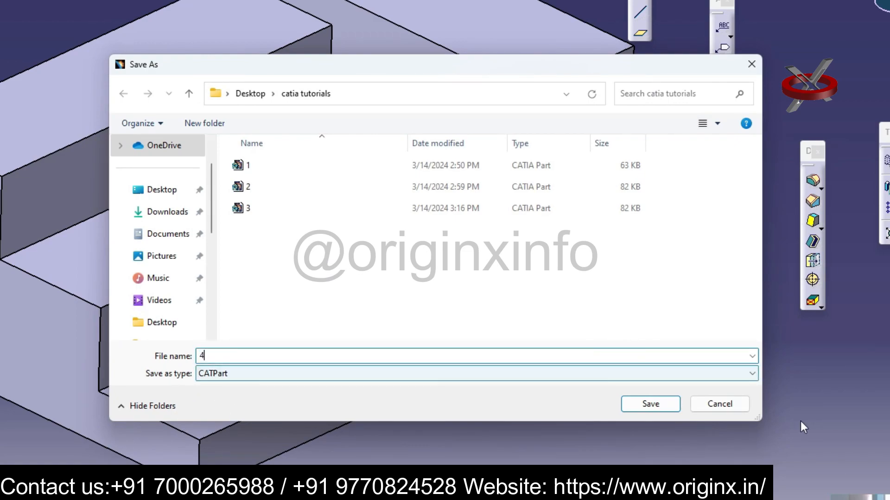
{"action": "left_click", "coordinate": [660, 410]}
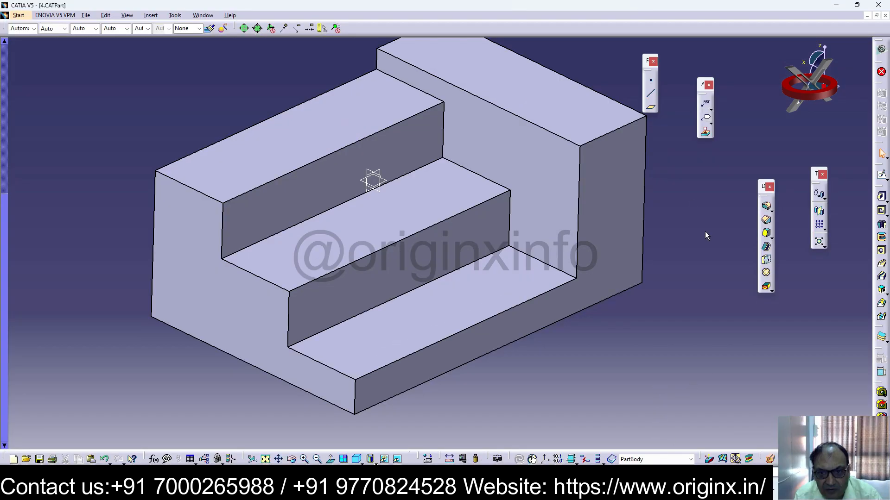
{"action": "left_click", "coordinate": [87, 17]}
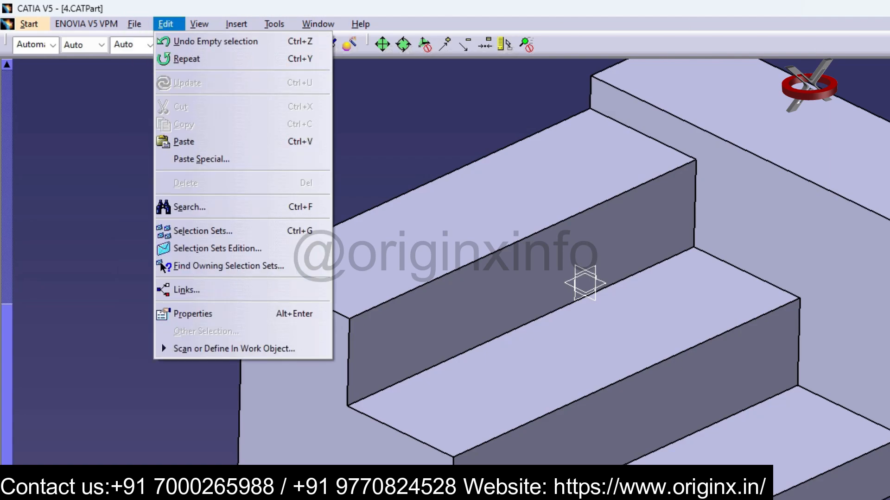
{"action": "left_click", "coordinate": [886, 15]}
{"action": "left_click", "coordinate": [372, 28]}
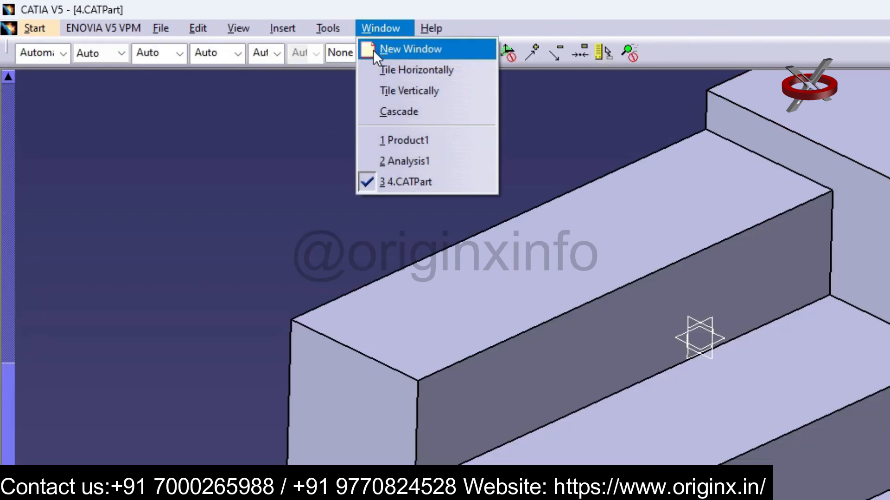
{"action": "left_click", "coordinate": [439, 135]}
{"action": "left_click", "coordinate": [884, 16]}
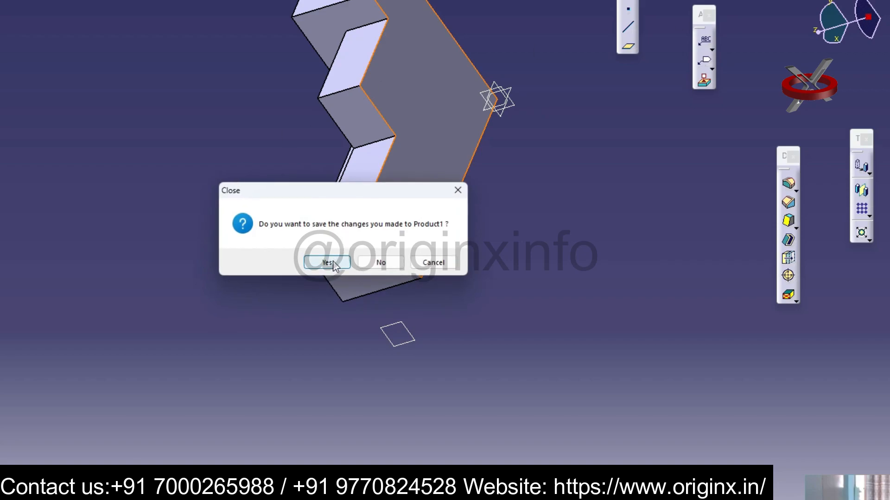
{"action": "left_click", "coordinate": [327, 263]}
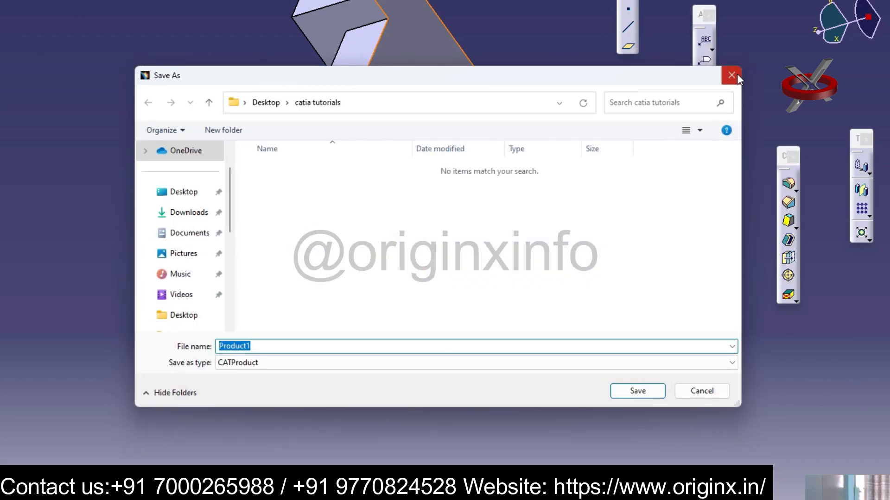
{"action": "left_click", "coordinate": [736, 77]}
{"action": "left_click", "coordinate": [452, 34]}
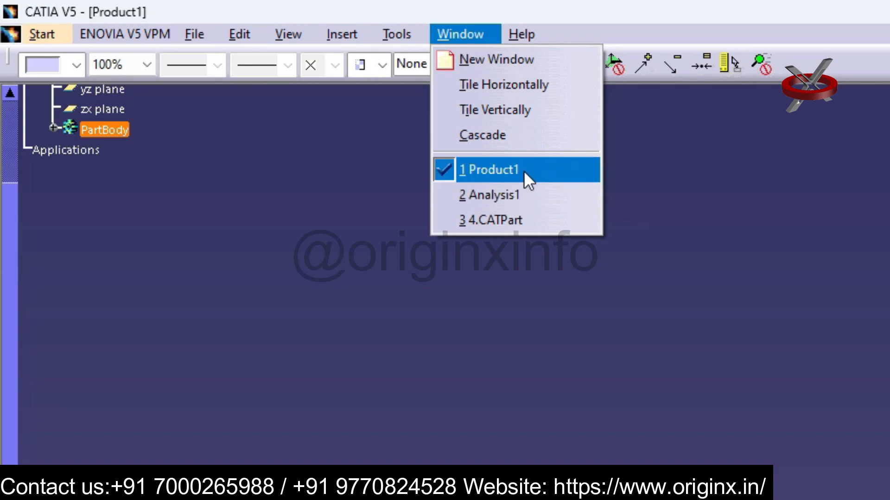
{"action": "left_click", "coordinate": [510, 221]}
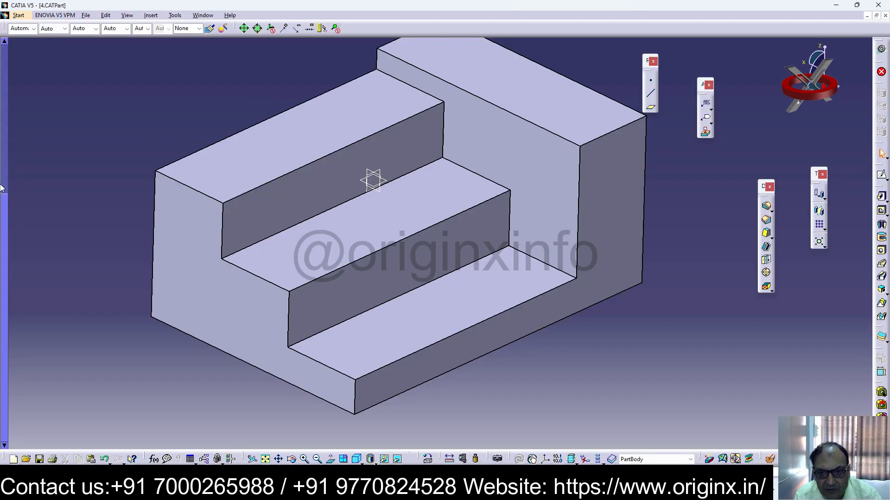
Close the 4.CATPart document and create a new part named Part2 with hybrid design enabled
{"action": "left_click", "coordinate": [885, 16]}
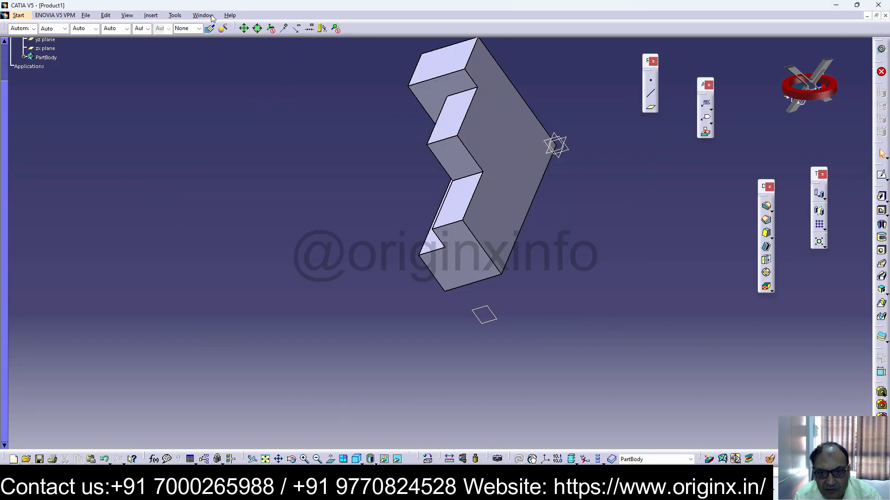
{"action": "left_click", "coordinate": [203, 15]}
{"action": "left_click", "coordinate": [32, 27]}
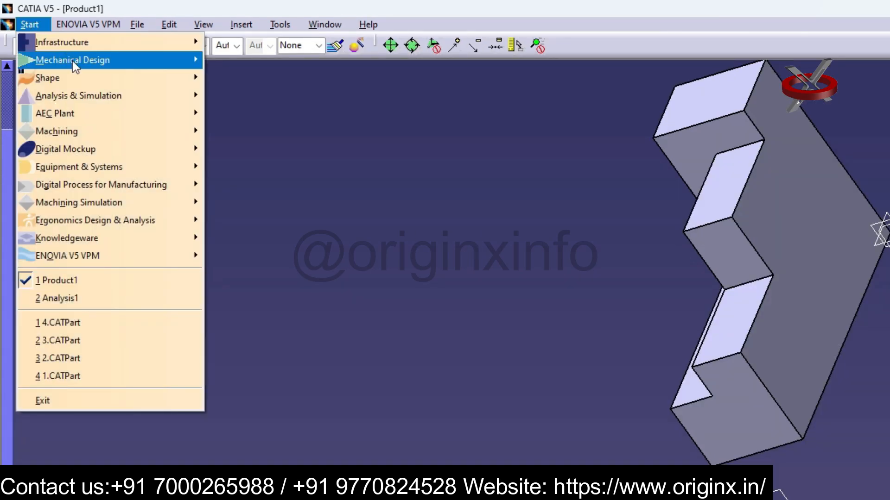
{"action": "mouse_move", "coordinate": [81, 68]}
{"action": "left_click", "coordinate": [260, 71]}
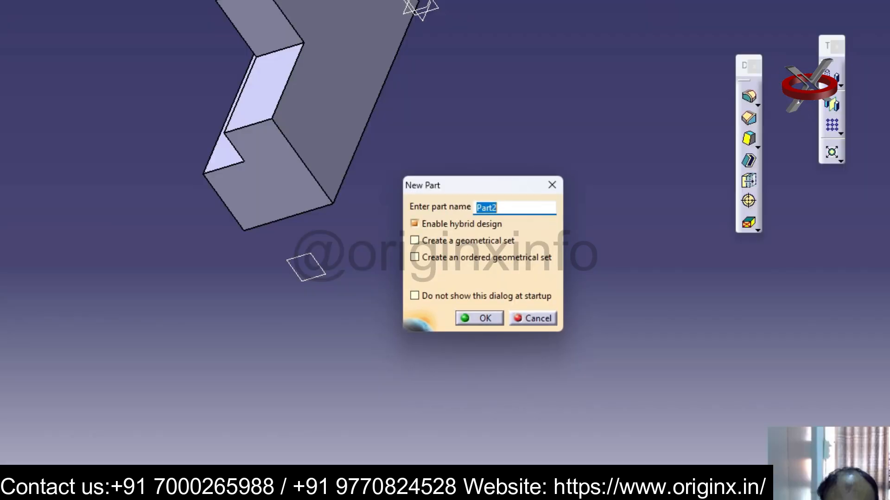
{"action": "left_click", "coordinate": [485, 318]}
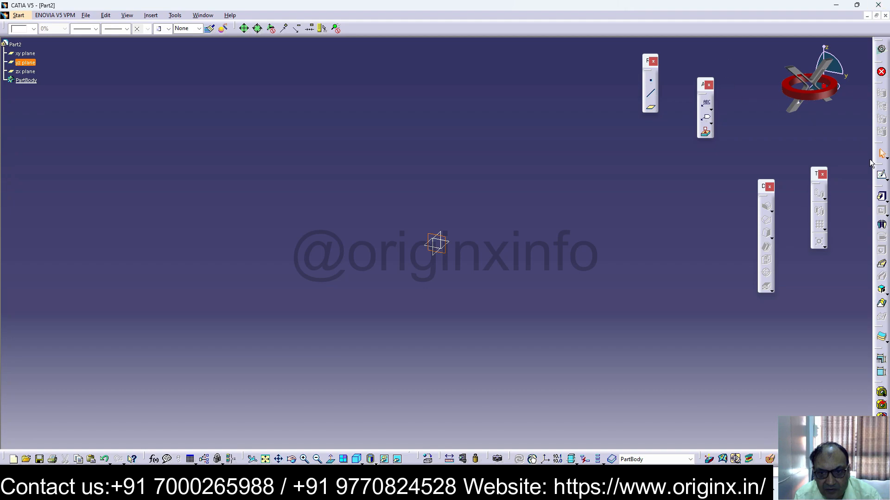
Sketch a rectangle about 90 by 20 mm on the yz plane with its lower edge on the horizontal axis
{"action": "left_click", "coordinate": [881, 175]}
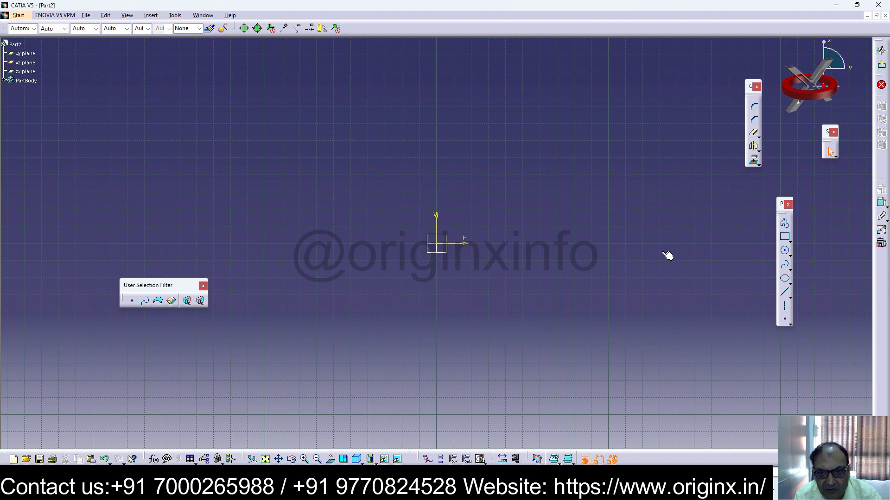
{"action": "left_click", "coordinate": [784, 237]}
{"action": "left_click", "coordinate": [368, 243]}
{"action": "left_click", "coordinate": [522, 209]}
Dimension the rectangle's upper edge and set its width to 75 mm
{"action": "left_click", "coordinate": [881, 202]}
{"action": "left_click", "coordinate": [474, 209]}
{"action": "left_click", "coordinate": [473, 186]}
{"action": "double_click", "coordinate": [474, 188]}
{"action": "type", "text": "75"}
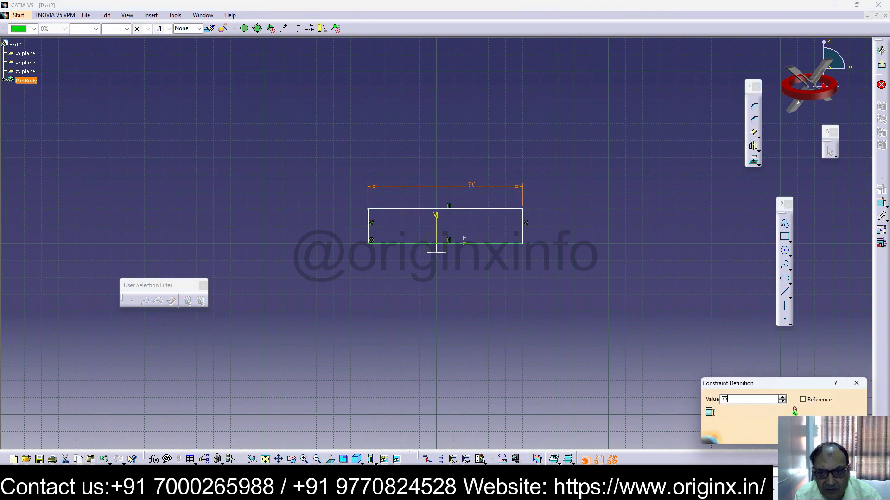
{"action": "key", "text": "Return"}
Dimension the rectangle's vertical edge and set its height to 12 mm
{"action": "left_click", "coordinate": [497, 225]}
{"action": "left_click", "coordinate": [881, 202]}
{"action": "left_click", "coordinate": [528, 226]}
{"action": "double_click", "coordinate": [527, 223]}
{"action": "type", "text": "12"}
{"action": "key", "text": "Return"}
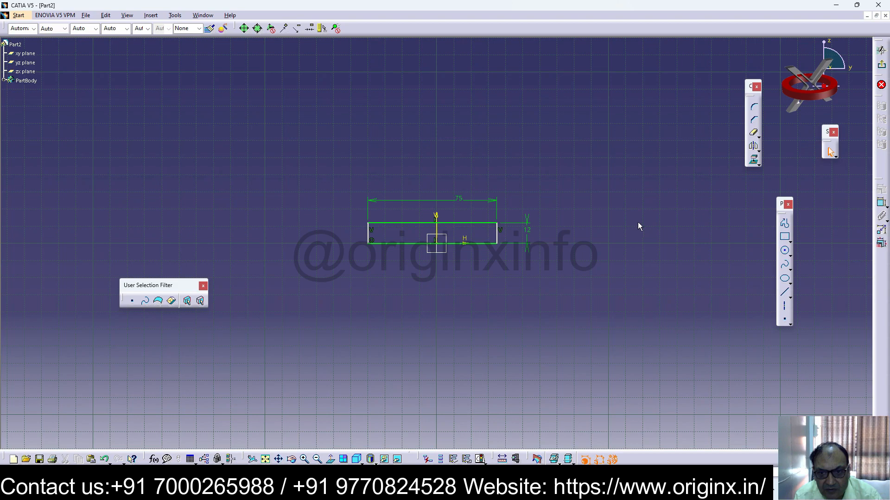
Start another dimension on the rectangle's lower edge, cancel it and undo the last height change
{"action": "left_click", "coordinate": [882, 204]}
{"action": "left_click", "coordinate": [473, 246]}
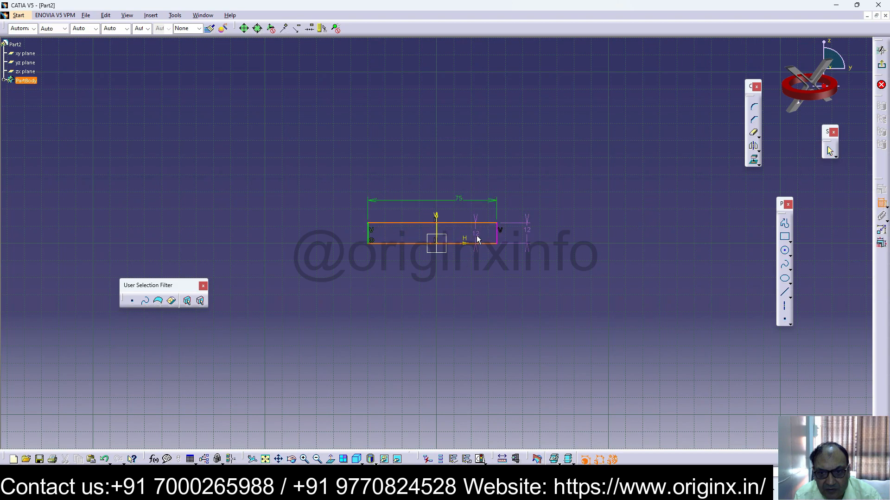
{"action": "key", "text": "Escape"}
{"action": "key", "text": "ctrl+z"}
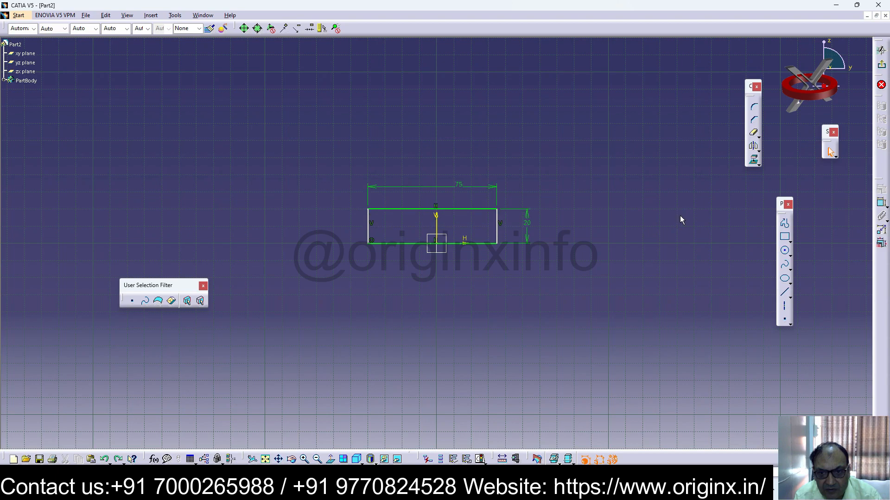
{"action": "double_click", "coordinate": [526, 226]}
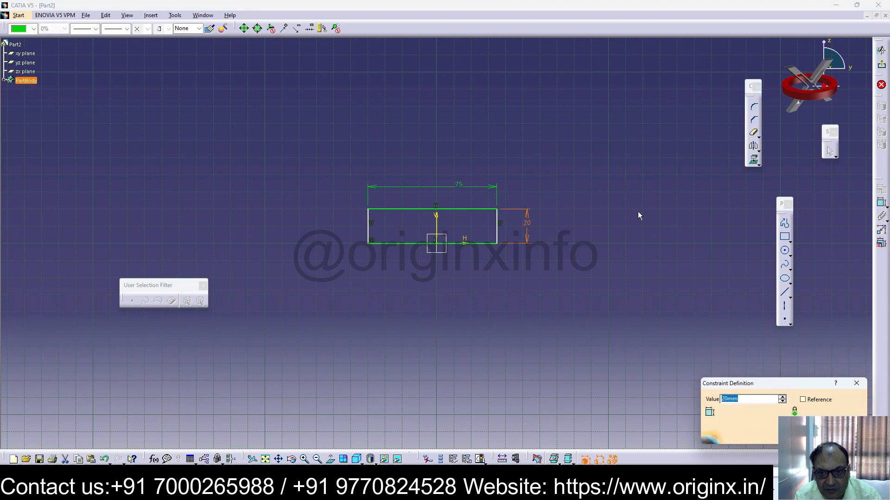
{"action": "left_click", "coordinate": [635, 229]}
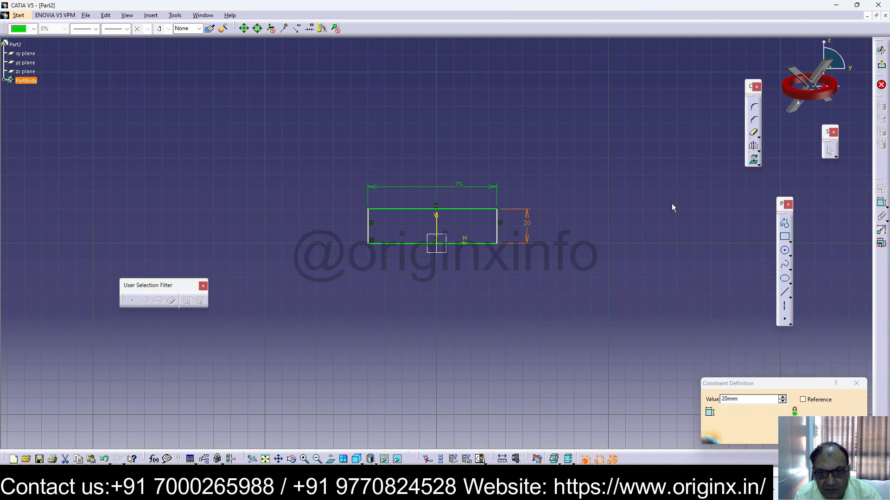
{"action": "key", "text": "Escape"}
{"action": "left_click", "coordinate": [619, 288]}
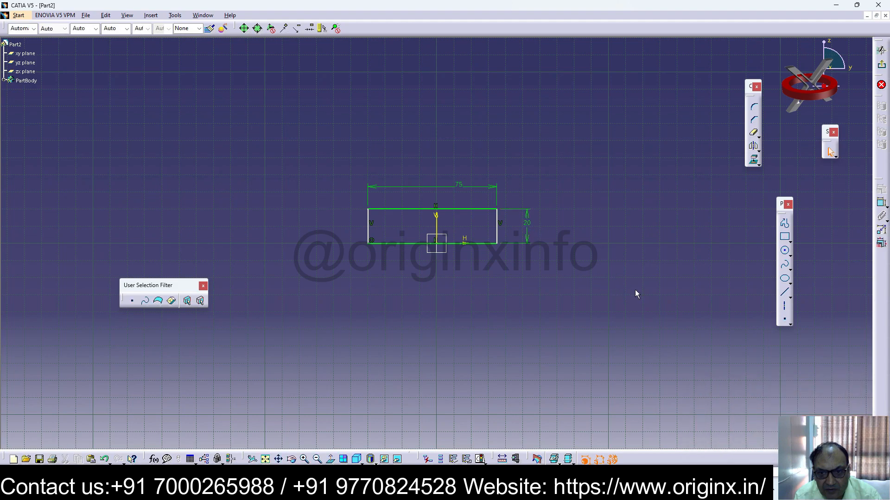
Set the rectangle's existing height dimension to 12 mm again
{"action": "left_click", "coordinate": [526, 224]}
{"action": "double_click", "coordinate": [528, 227]}
{"action": "type", "text": "12"}
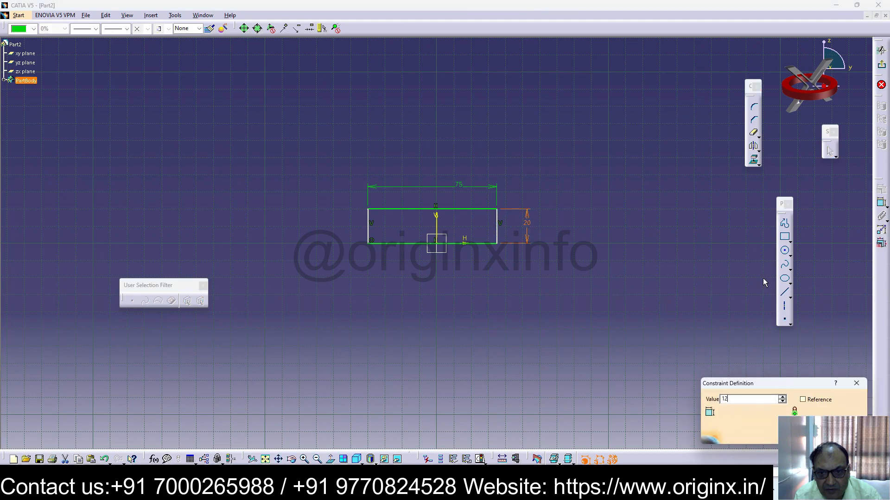
{"action": "key", "text": "Return"}
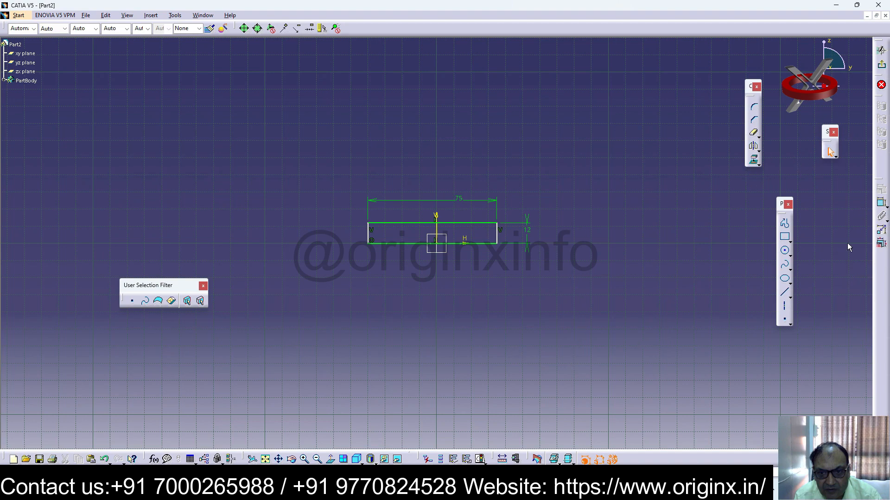
Exit the sketch and pad the rectangle 50 mm
{"action": "left_click", "coordinate": [881, 64]}
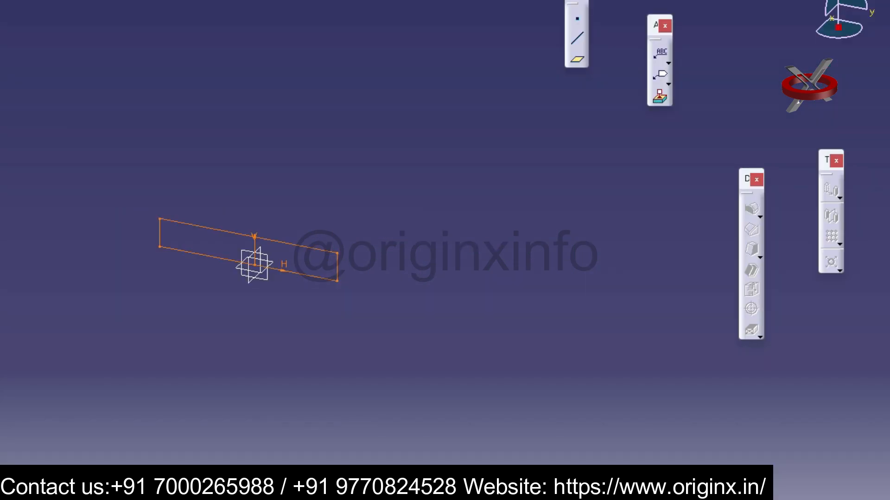
{"action": "left_click", "coordinate": [362, 480]}
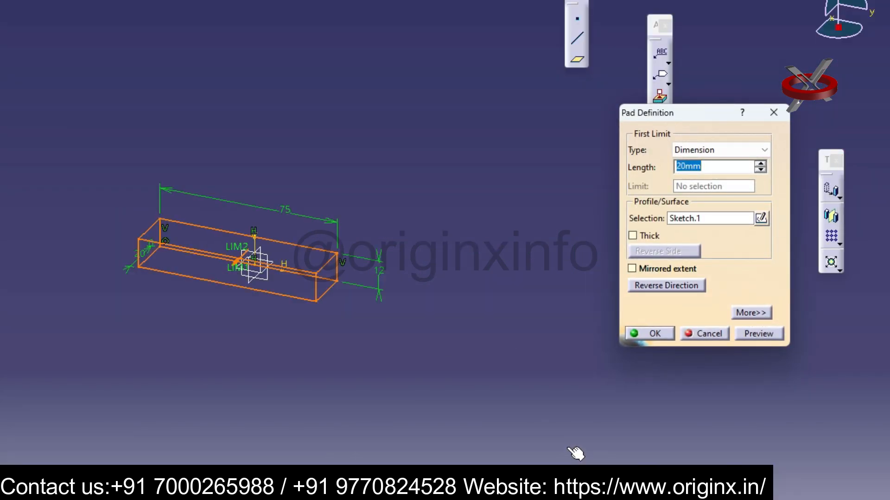
{"action": "type", "text": "50"}
{"action": "key", "text": "Return"}
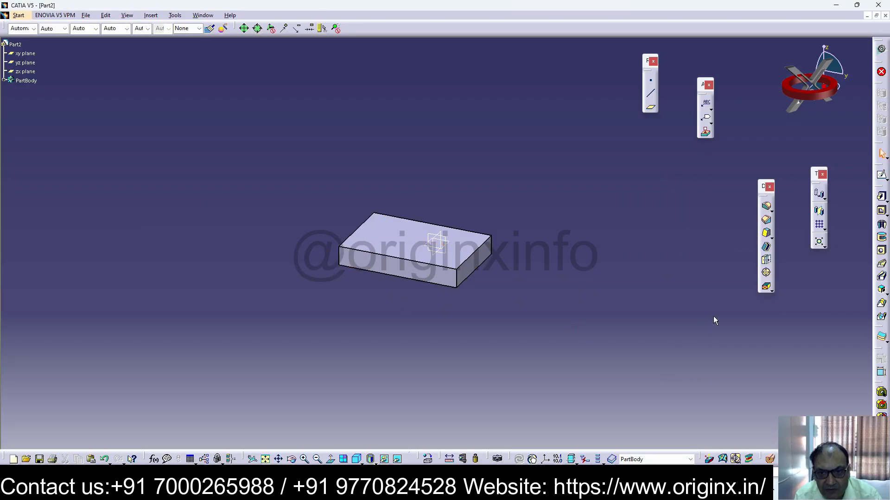
Sketch a rectangle about 20 by 10 mm on the block's long front face, from just below the top edge to the sketch origin
{"action": "left_click", "coordinate": [404, 273]}
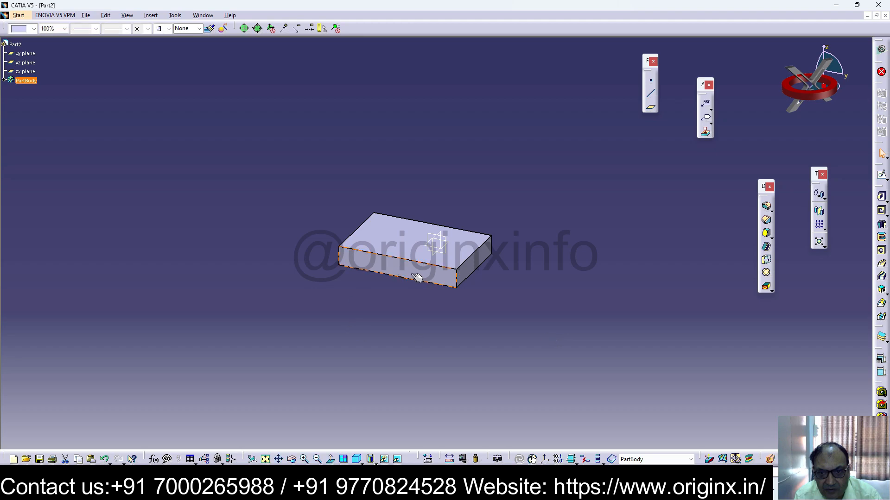
{"action": "left_click", "coordinate": [881, 175]}
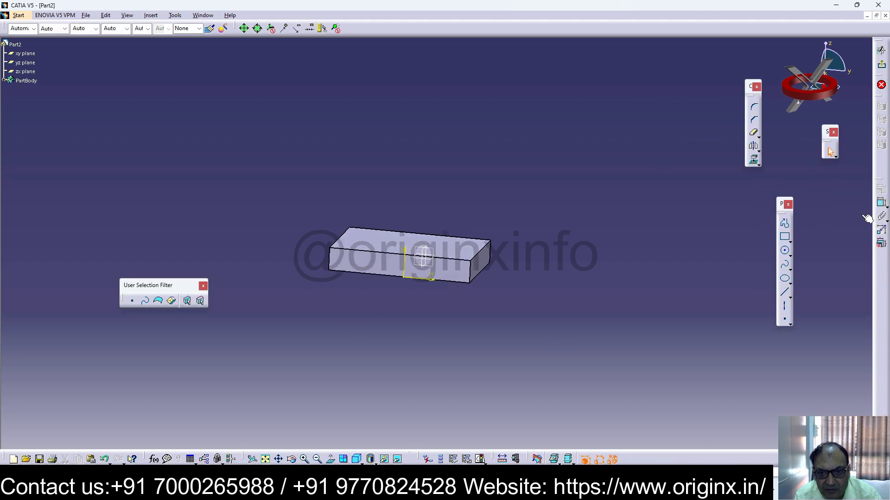
{"action": "left_click", "coordinate": [786, 238]}
{"action": "left_click", "coordinate": [354, 273]}
{"action": "key", "text": "Escape"}
{"action": "left_click", "coordinate": [785, 237]}
{"action": "left_click", "coordinate": [354, 275]}
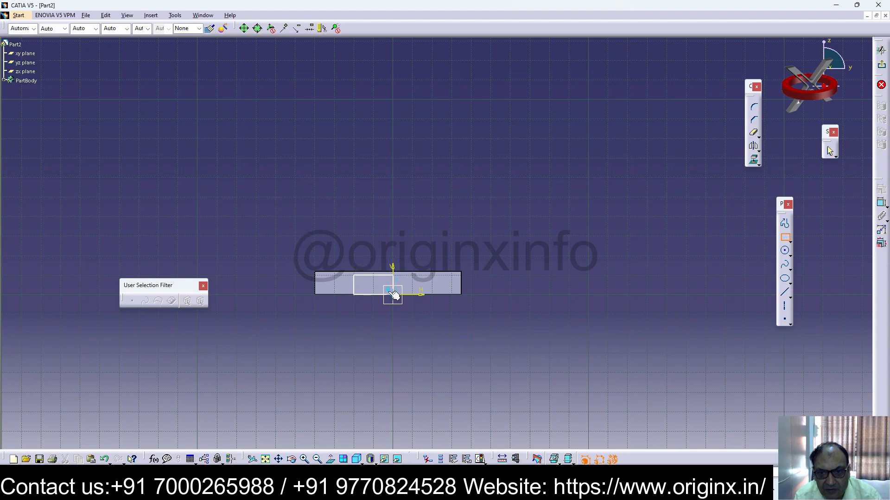
{"action": "left_click", "coordinate": [393, 295]}
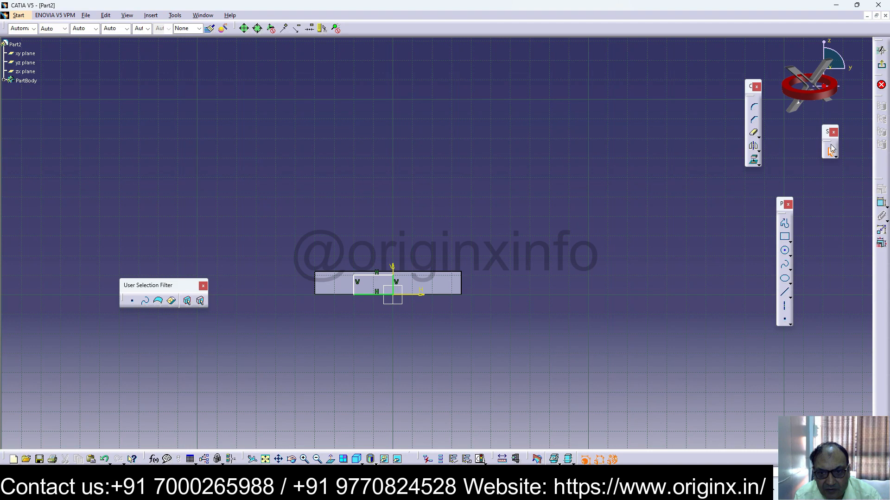
Dimension the gap between the small rectangle's upper edge and the block's top edge and set it to 0 mm
{"action": "left_click_drag", "start_coordinate": [415, 275], "coordinate": [514, 278]}
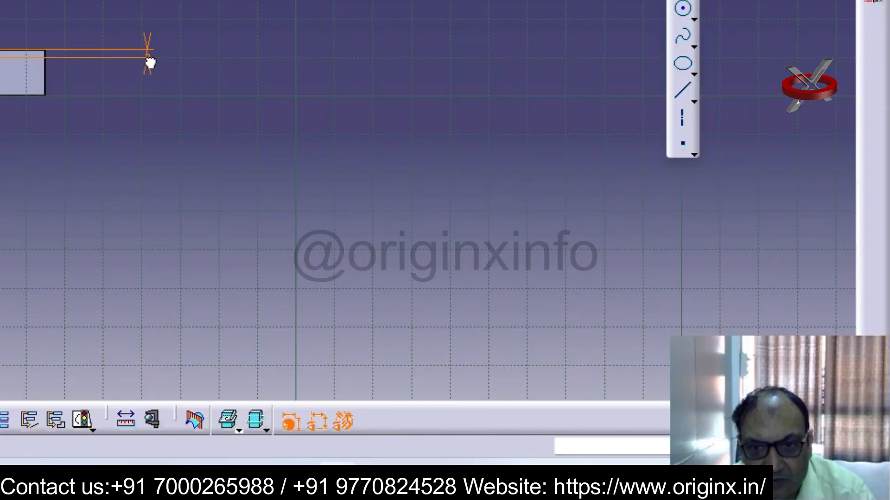
{"action": "double_click", "coordinate": [148, 59]}
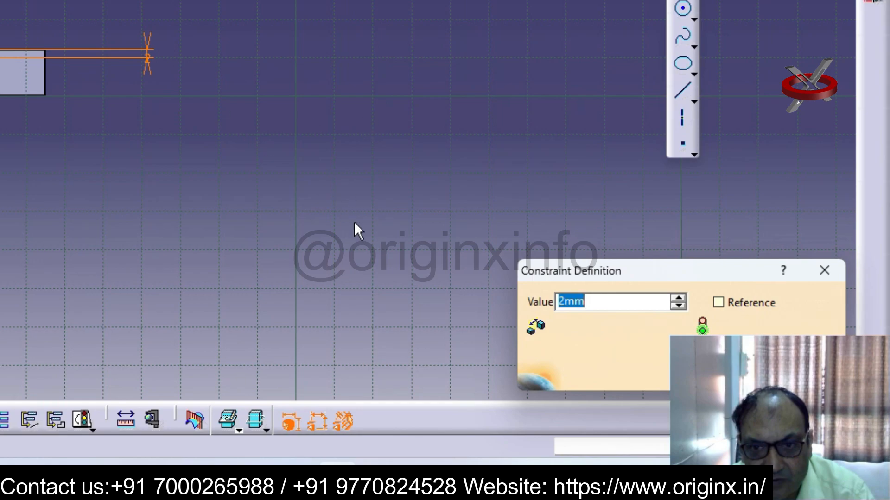
{"action": "type", "text": "0"}
{"action": "key", "text": "Return"}
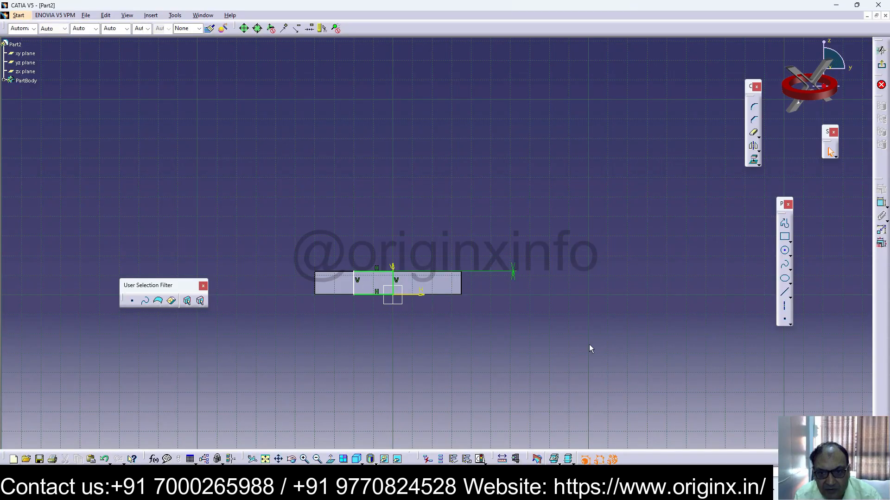
Dimension the gap between the small rectangle's left edge and the block's left edge and set it to 25 mm
{"action": "left_click", "coordinate": [881, 203]}
{"action": "left_click", "coordinate": [353, 286]}
{"action": "left_click", "coordinate": [315, 289]}
{"action": "left_click", "coordinate": [327, 265]}
{"action": "double_click", "coordinate": [326, 264]}
{"action": "type", "text": "25"}
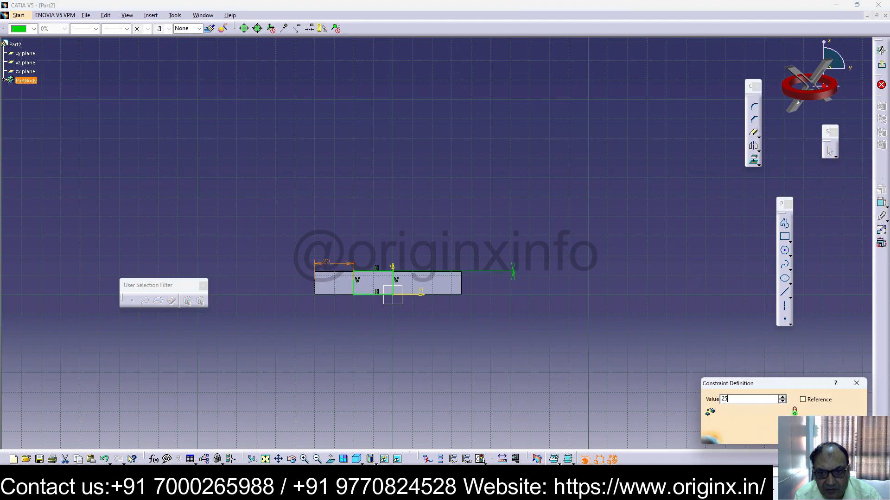
{"action": "key", "text": "Return"}
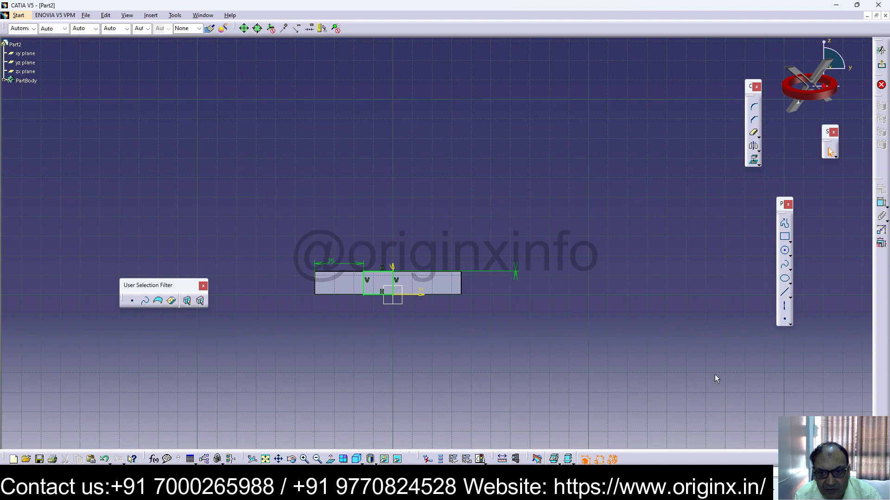
Try to dimension the small rectangle's upper edge, and undo both this dimension and the last gap change
{"action": "left_click", "coordinate": [388, 273]}
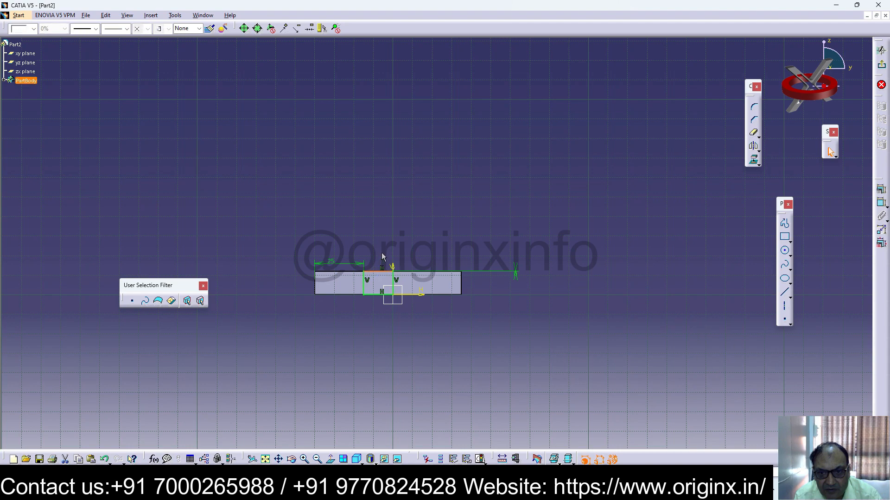
{"action": "left_click", "coordinate": [395, 255]}
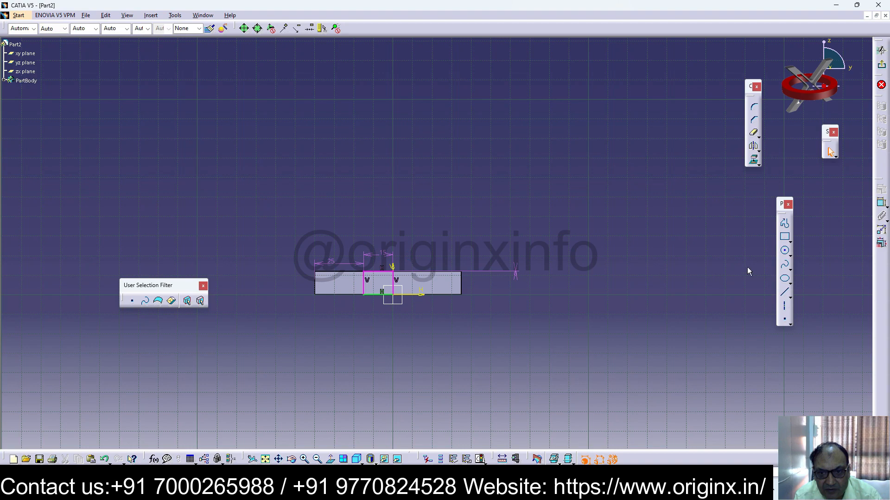
{"action": "key", "text": "ctrl+z"}
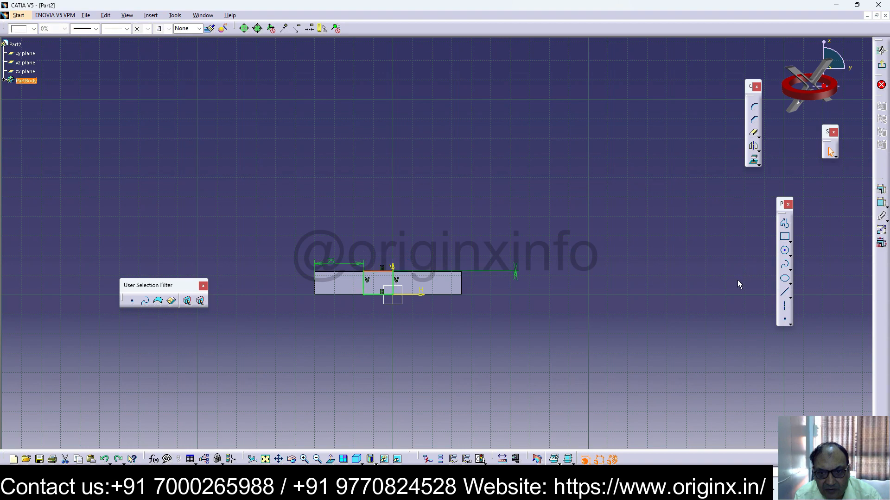
{"action": "key", "text": "ctrl+z"}
Set the existing gap dimension between the small rectangle and the block's left edge to 25 mm again
{"action": "double_click", "coordinate": [327, 262]}
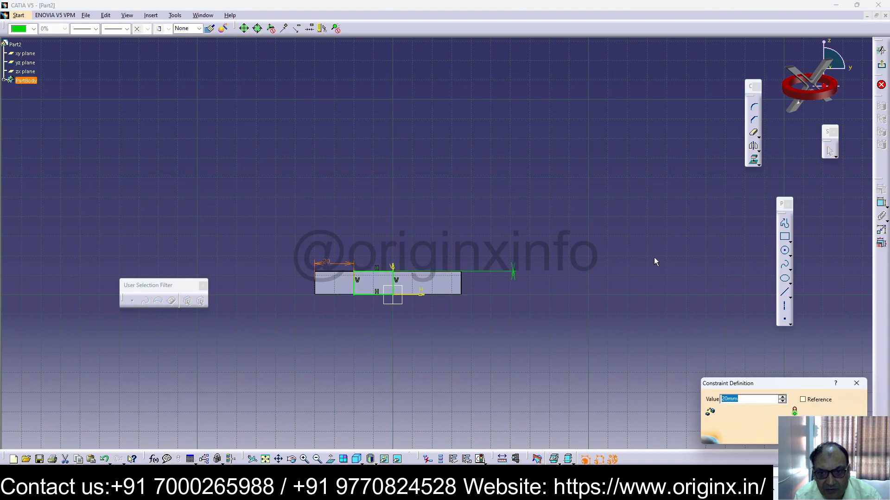
{"action": "type", "text": "25"}
{"action": "key", "text": "Return"}
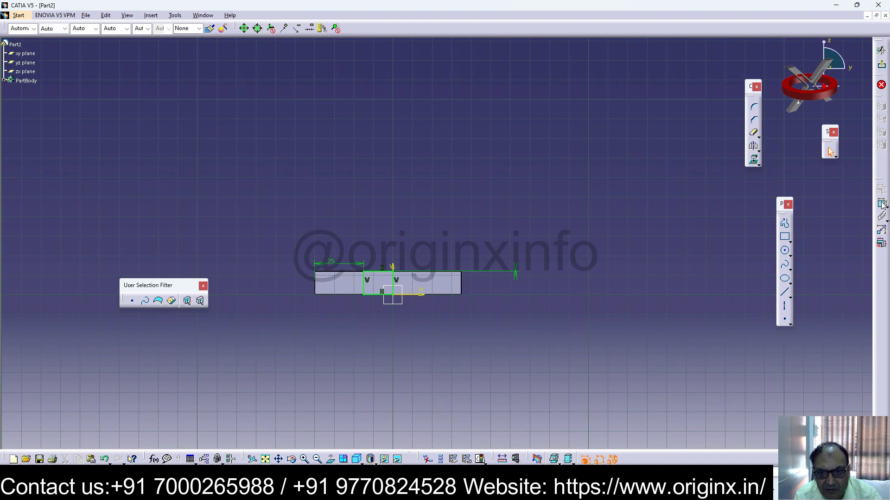
Dimension the gap between the small rectangle's right edge and the block's right edge and set it to 25 mm
{"action": "left_click", "coordinate": [393, 278]}
{"action": "left_click", "coordinate": [425, 260]}
{"action": "double_click", "coordinate": [424, 258]}
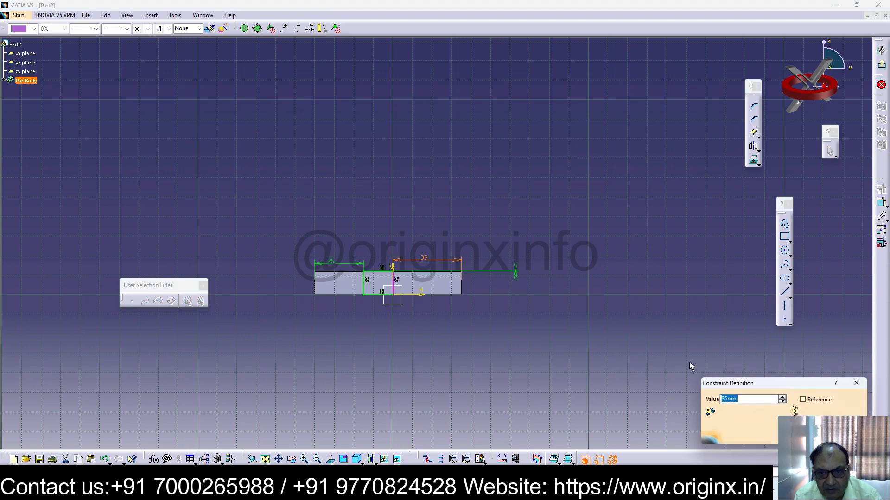
{"action": "type", "text": "25"}
{"action": "key", "text": "Return"}
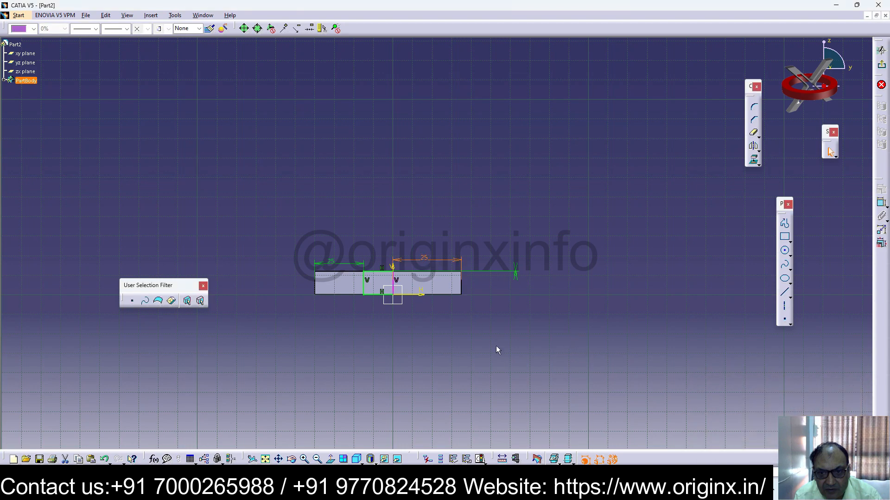
Delete the small rectangle's upper and left edges
{"action": "left_click", "coordinate": [380, 272]}
{"action": "key", "text": "Delete"}
{"action": "left_click", "coordinate": [363, 284]}
{"action": "key", "text": "Delete"}
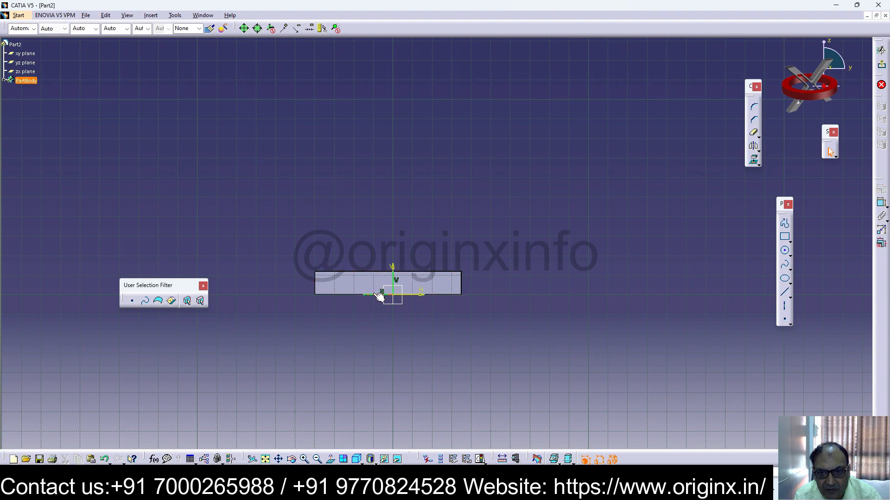
Sketch a new rectangle about 20 mm wide from the block's top edge down to the sketch origin
{"action": "left_click", "coordinate": [784, 237]}
{"action": "left_click", "coordinate": [353, 272]}
{"action": "left_click", "coordinate": [393, 294]}
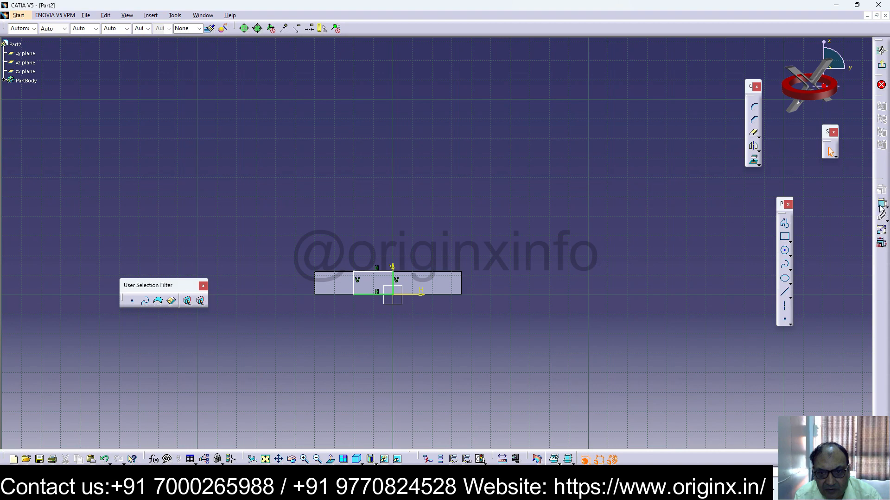
Dimension the new rectangle's upper edge and set its width to 25 mm
{"action": "left_click", "coordinate": [378, 275]}
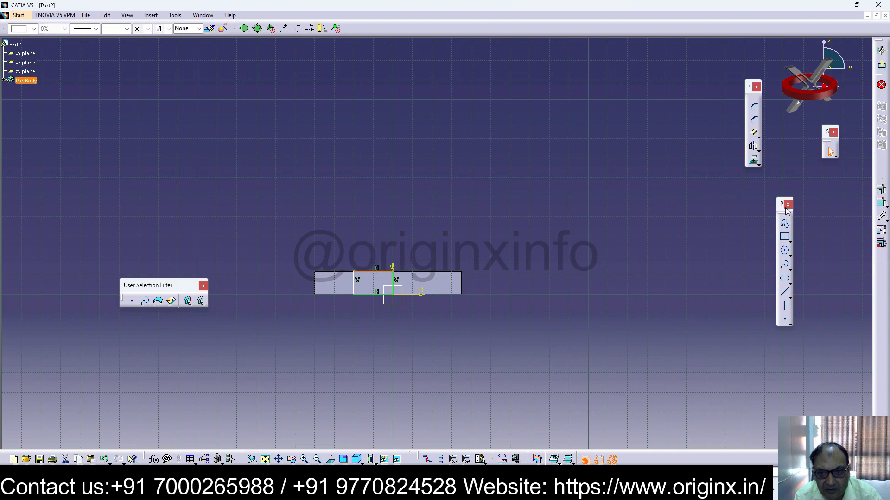
{"action": "left_click", "coordinate": [881, 202]}
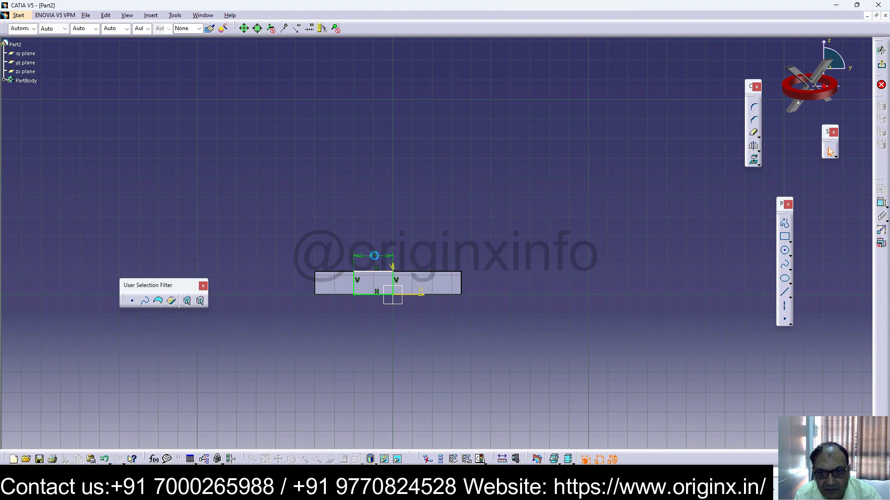
{"action": "double_click", "coordinate": [376, 260]}
{"action": "type", "text": "25"}
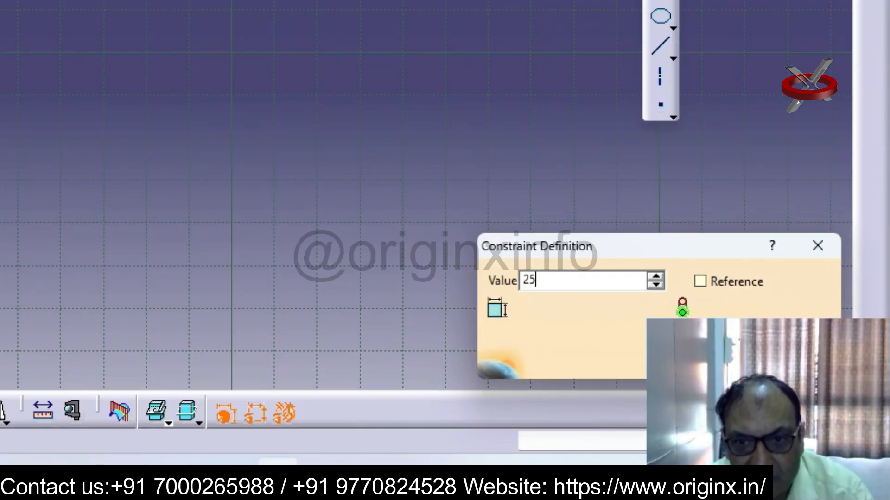
{"action": "key", "text": "Return"}
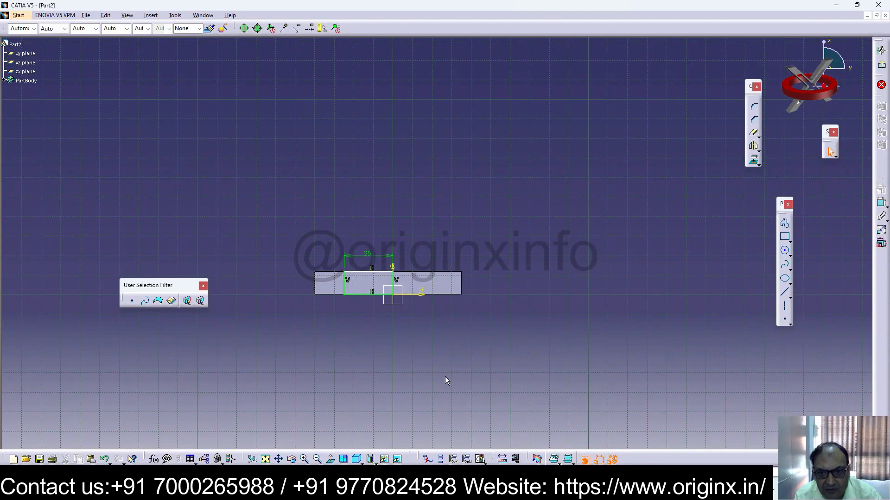
{"action": "left_click", "coordinate": [345, 289]}
{"action": "left_click", "coordinate": [316, 287]}
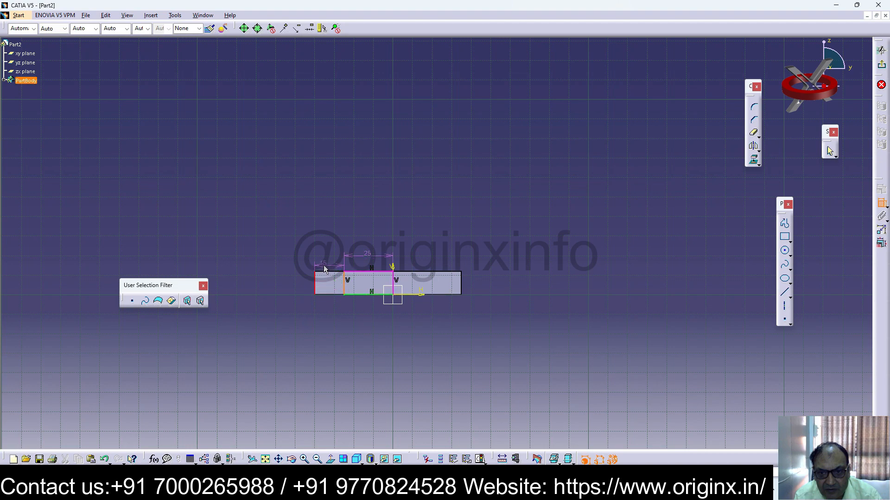
{"action": "key", "text": "Escape"}
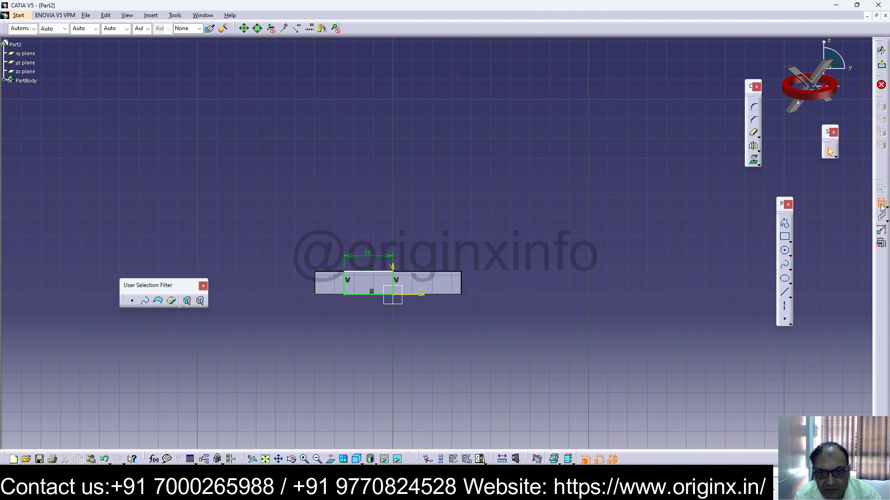
Measure the block's overall length with a temporary dimension between its two end edges, without keeping the dimension
{"action": "left_click", "coordinate": [327, 295]}
{"action": "left_click", "coordinate": [316, 287]}
{"action": "left_click", "coordinate": [462, 284]}
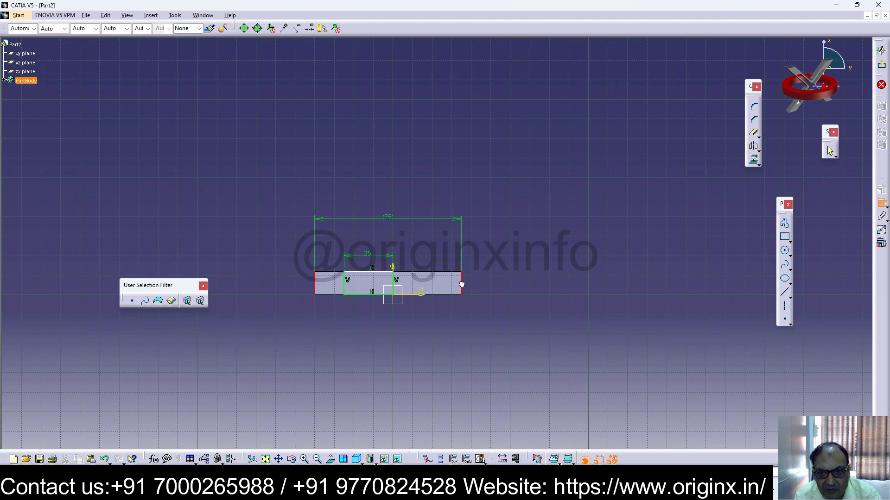
{"action": "key", "text": "Escape"}
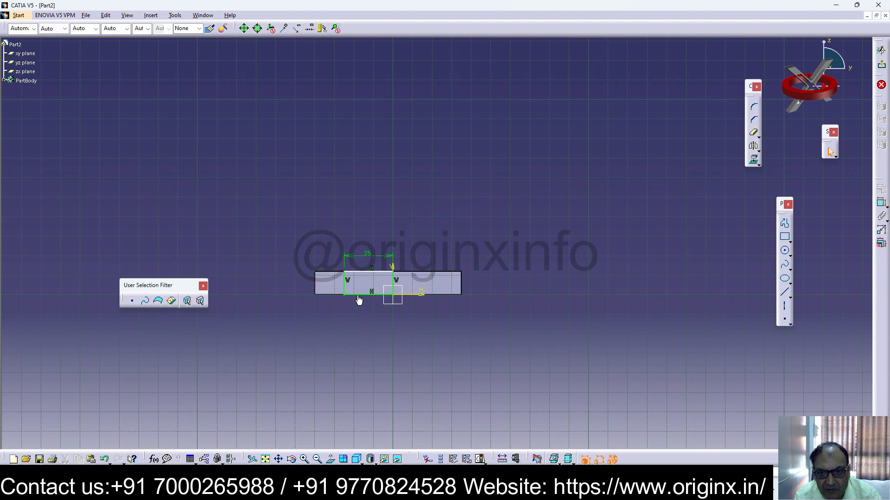
Set the rectangle's width dimension to 12.5 mm
{"action": "double_click", "coordinate": [366, 254]}
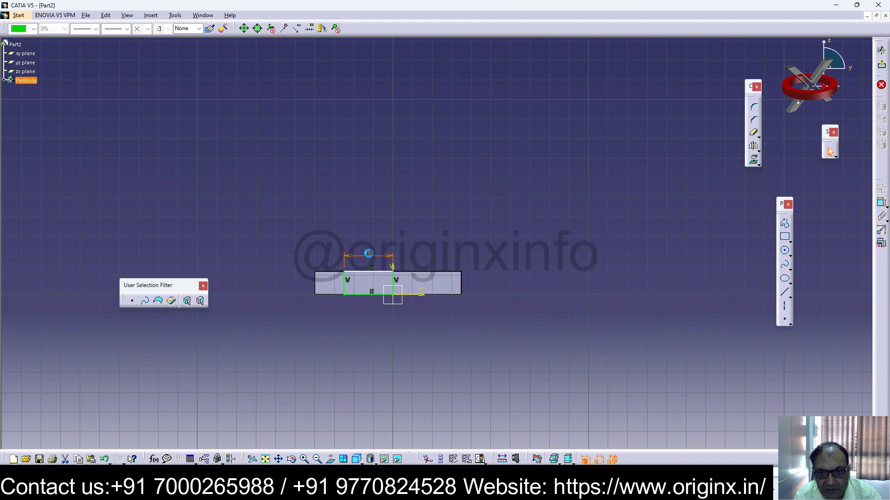
{"action": "type", "text": "12.5mm"}
{"action": "key", "text": "Return"}
{"action": "left_click", "coordinate": [592, 273]}
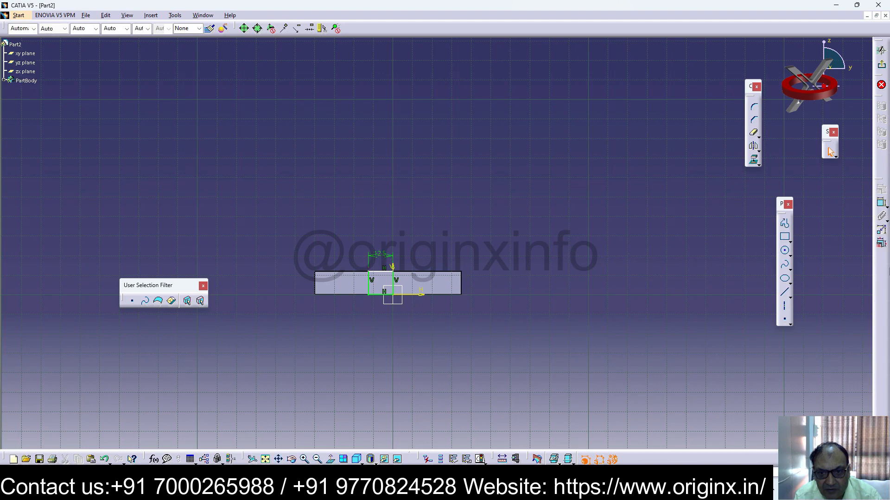
Sketch a second rectangle about 10 mm wide on the other side of the origin and set its width to 12.5 mm
{"action": "left_click", "coordinate": [412, 272]}
{"action": "left_click", "coordinate": [413, 279]}
{"action": "left_click", "coordinate": [393, 278]}
{"action": "left_click", "coordinate": [400, 262]}
{"action": "double_click", "coordinate": [401, 255]}
{"action": "type", "text": "12.5"}
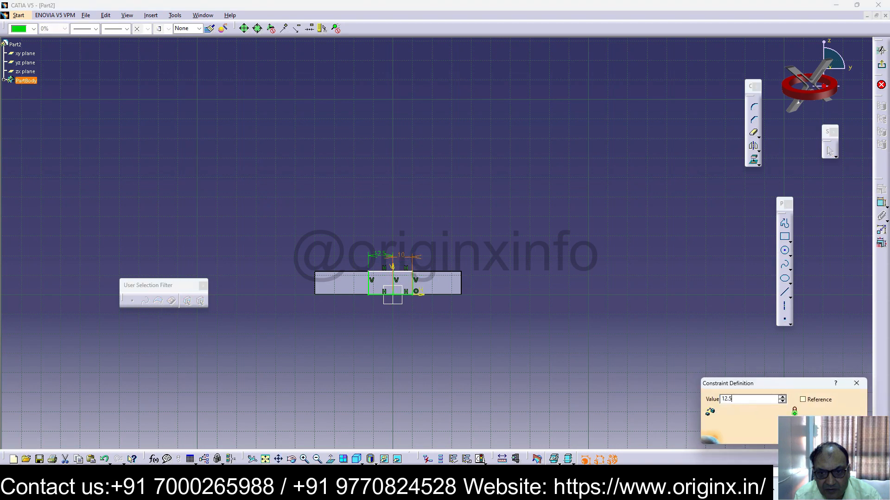
{"action": "key", "text": "Return"}
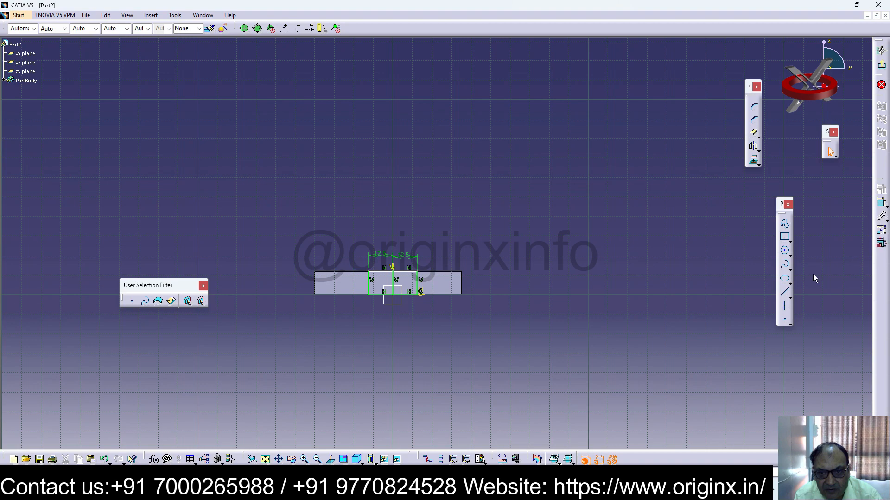
Remove the dividing line shared by the two rectangles and the first rectangle's width dimension
{"action": "left_click", "coordinate": [758, 138]}
{"action": "left_click", "coordinate": [798, 147]}
{"action": "left_click", "coordinate": [396, 287]}
{"action": "left_click", "coordinate": [393, 284]}
{"action": "left_click", "coordinate": [535, 364]}
{"action": "left_click", "coordinate": [385, 255]}
{"action": "key", "text": "Delete"}
Exit the sketch and cut the rectangular profile into the block as a 12 mm deep pocket
{"action": "left_click", "coordinate": [877, 82]}
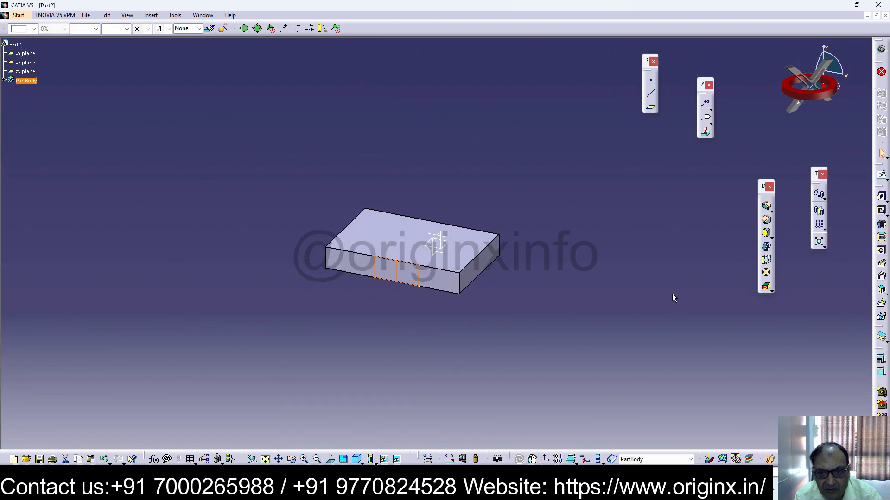
{"action": "left_click", "coordinate": [396, 277]}
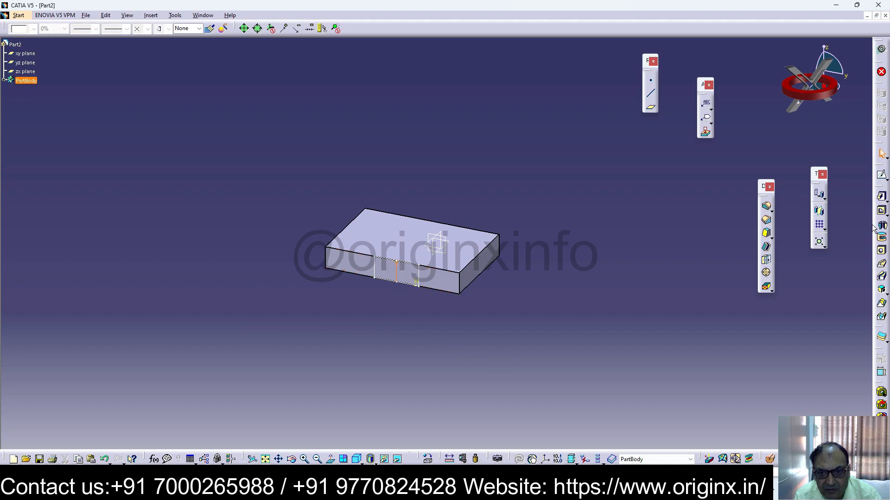
{"action": "left_click", "coordinate": [501, 288]}
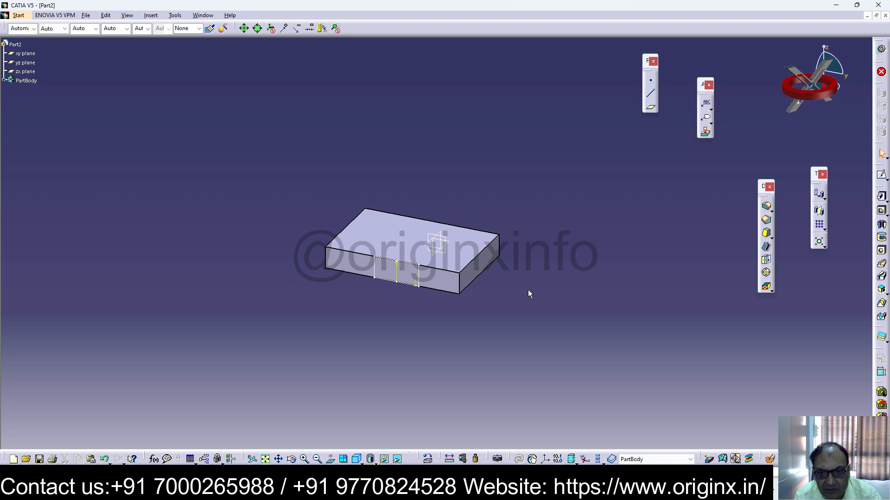
{"action": "left_click", "coordinate": [886, 201]}
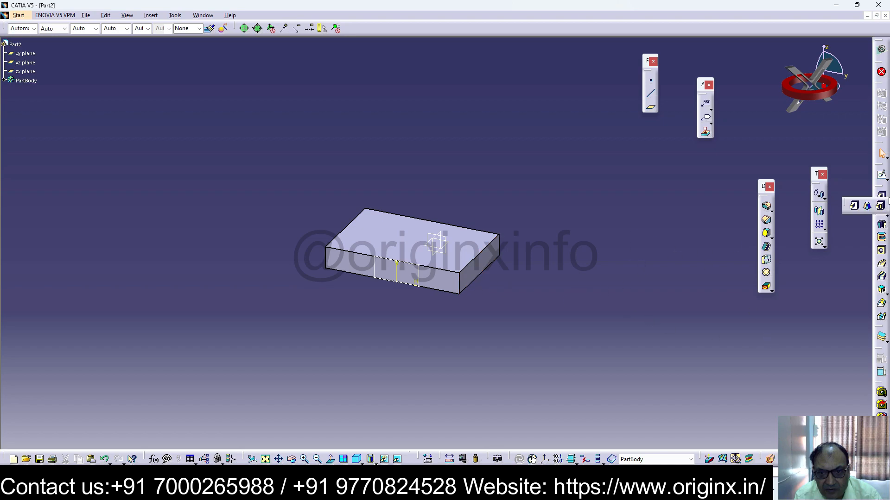
{"action": "left_click", "coordinate": [883, 213]}
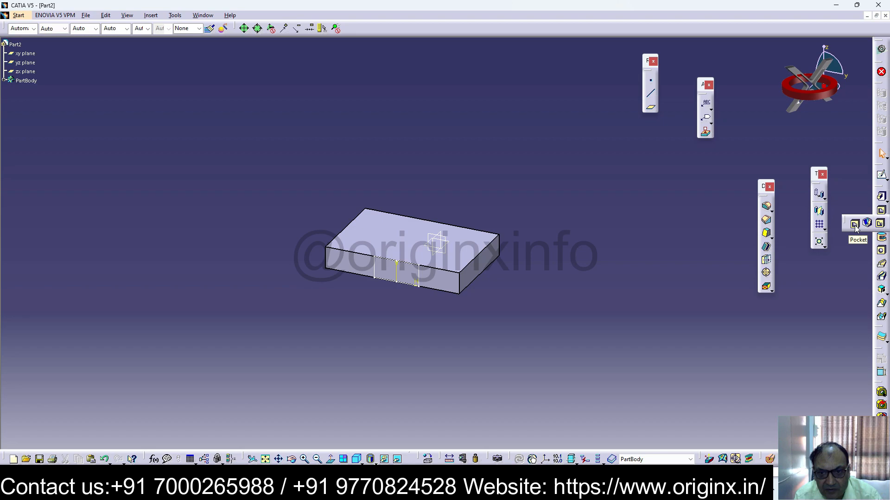
{"action": "left_click", "coordinate": [855, 225]}
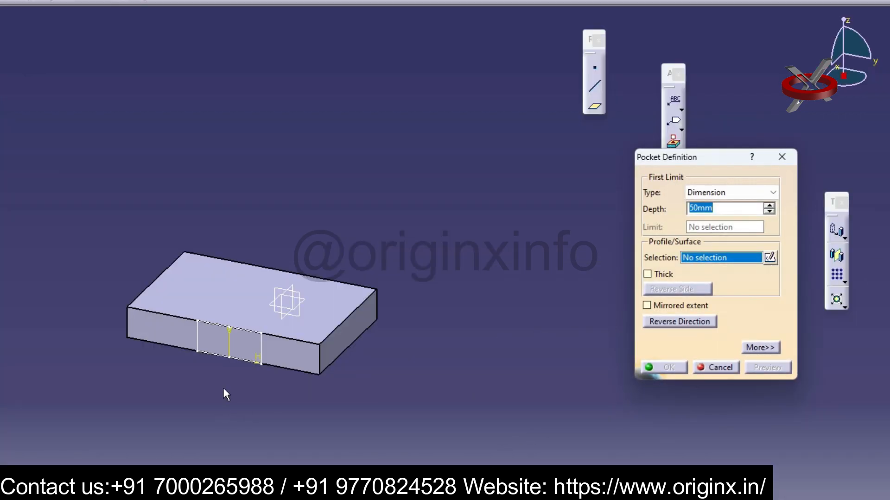
{"action": "left_click", "coordinate": [257, 356]}
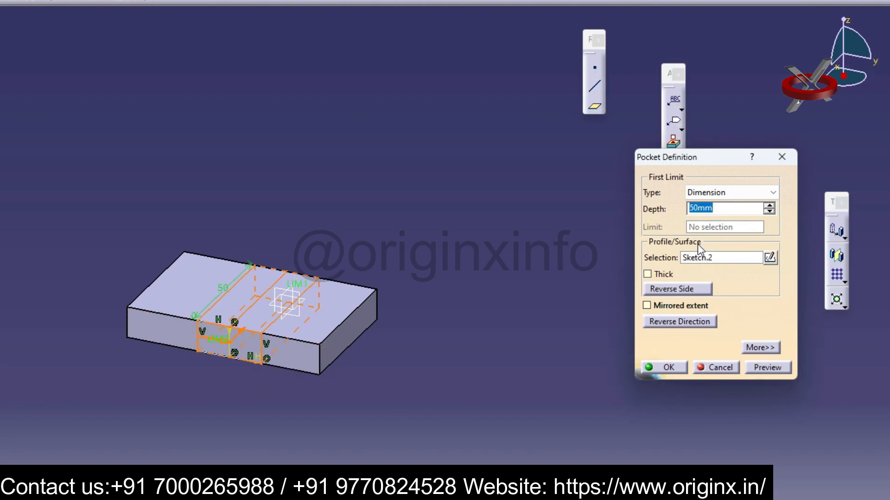
{"action": "type", "text": "12"}
{"action": "key", "text": "Return"}
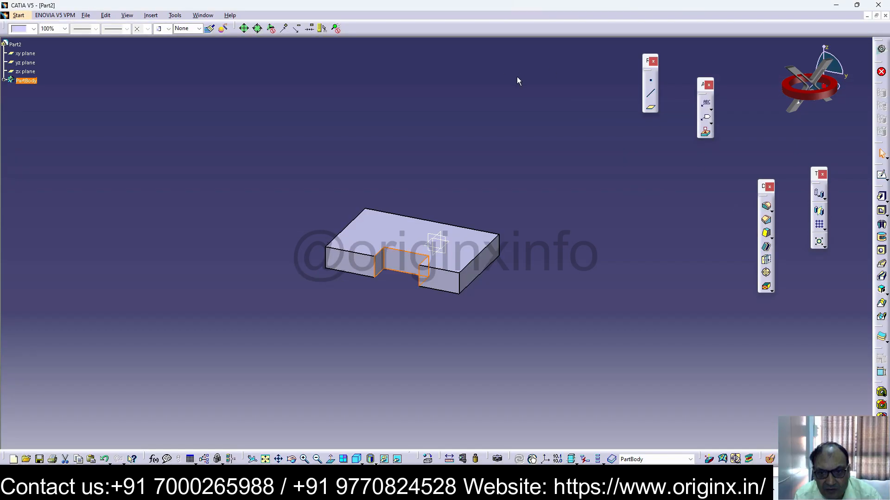
{"action": "left_click", "coordinate": [613, 292]}
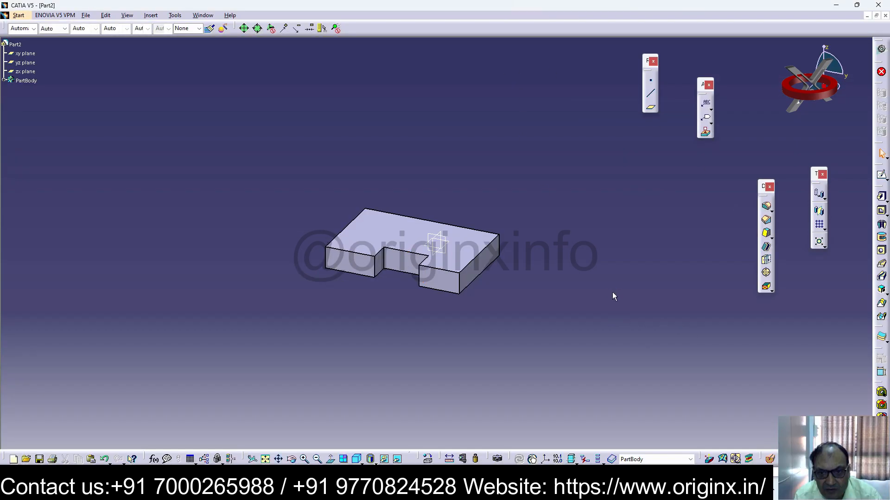
{"action": "left_click", "coordinate": [885, 214]}
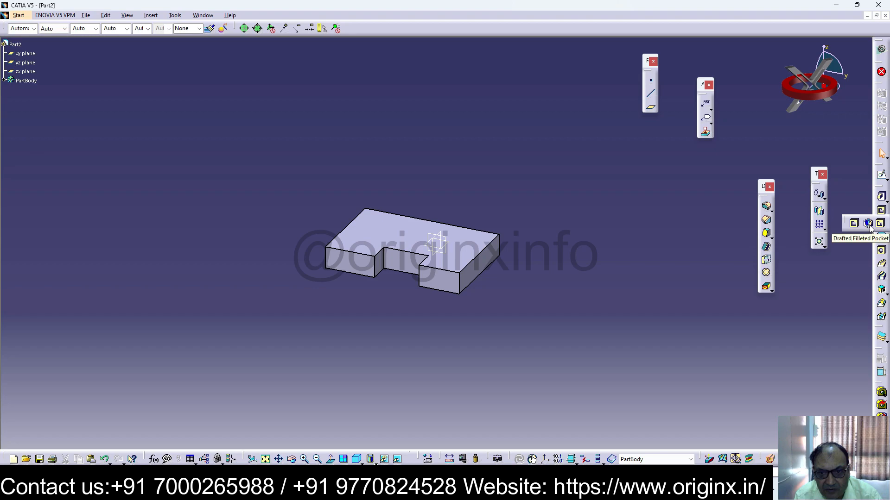
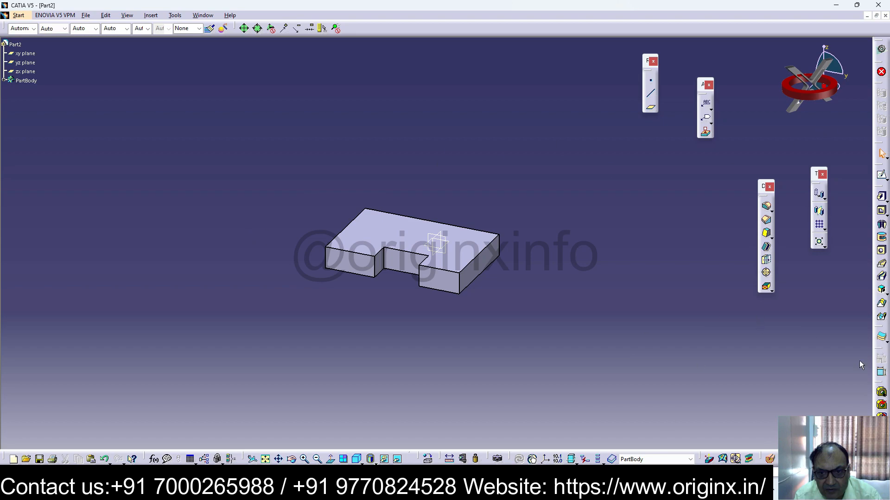
{"action": "left_click_drag", "start_coordinate": [881, 355], "coordinate": [714, 327]}
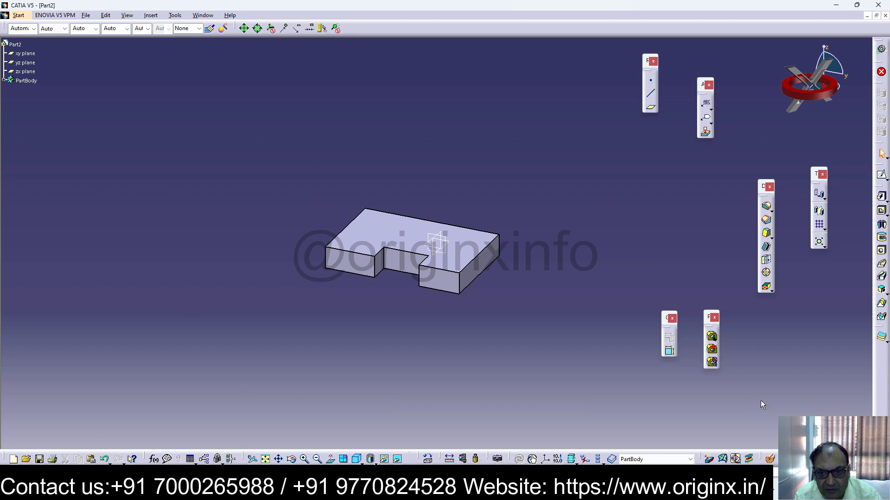
Start an offset plane from the front face beside the notch, with its direction reversed into the block, and open its offset value
{"action": "left_click", "coordinate": [651, 107]}
{"action": "left_click", "coordinate": [443, 279]}
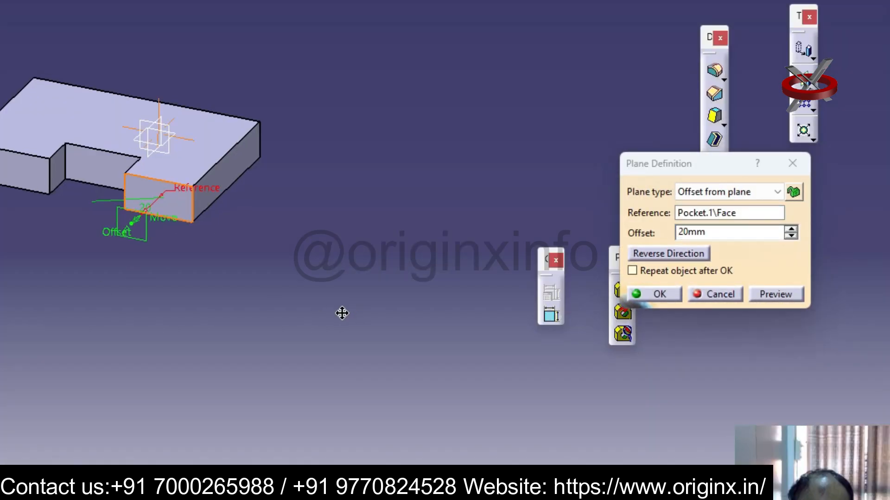
{"action": "middle_click_drag", "start_coordinate": [342, 314], "coordinate": [305, 333]}
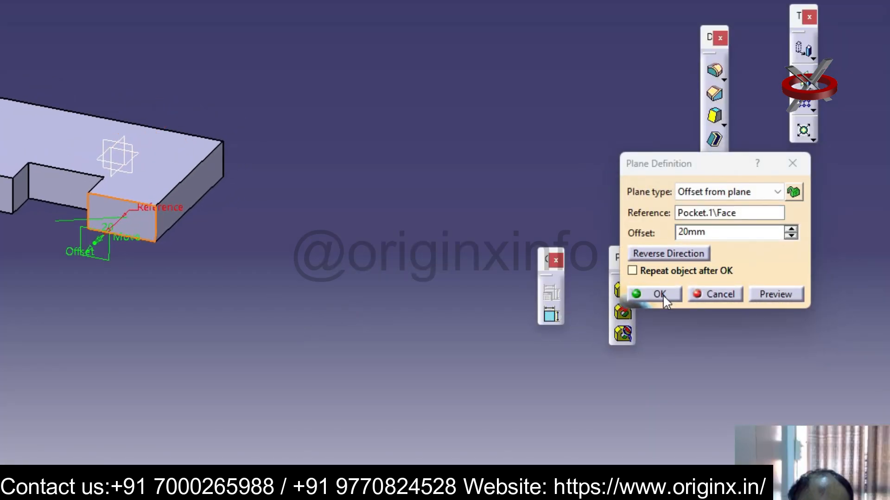
{"action": "left_click", "coordinate": [665, 254]}
{"action": "double_click", "coordinate": [723, 233]}
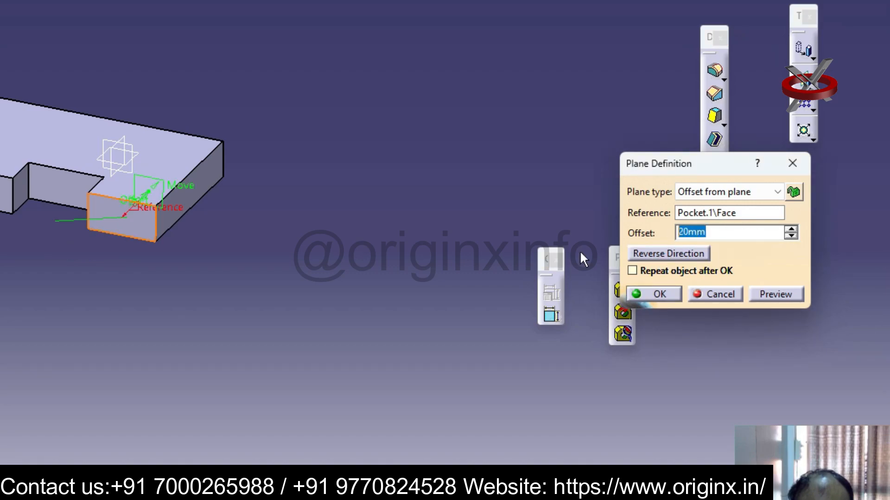
Create the reference plane with an offset of 50 mm from the plate's end face beside the notch
{"action": "type", "text": "50"}
{"action": "key", "text": "Return"}
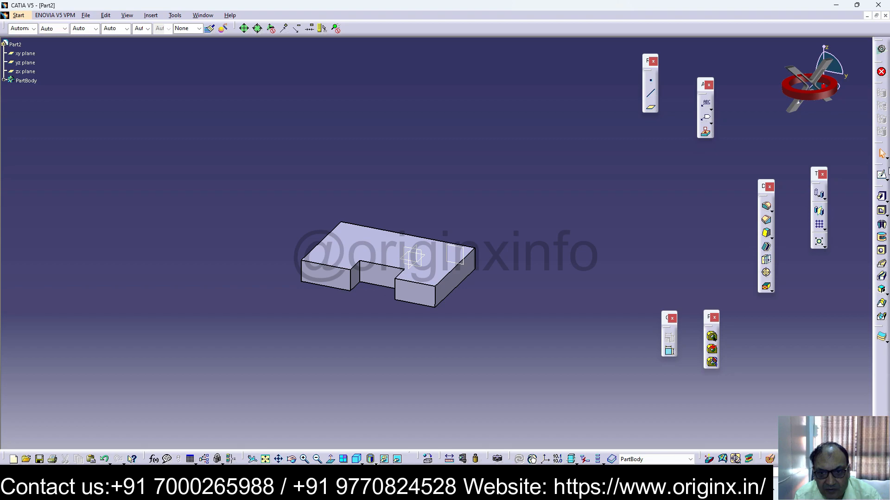
Sketch on the offset plane a vertical line up from the plate's upper corner and a horizontal line about 30 mm long from its upper end
{"action": "left_click", "coordinate": [882, 174]}
{"action": "left_click", "coordinate": [463, 254]}
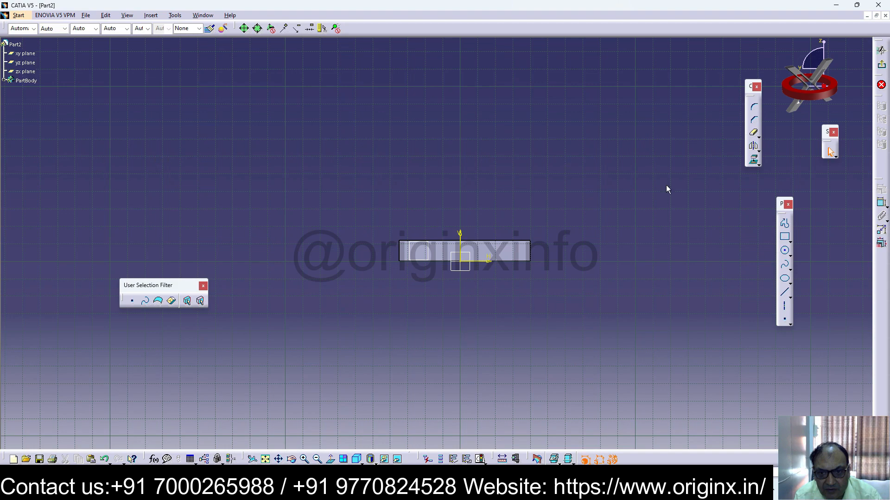
{"action": "left_click", "coordinate": [785, 292]}
{"action": "left_click", "coordinate": [530, 241]}
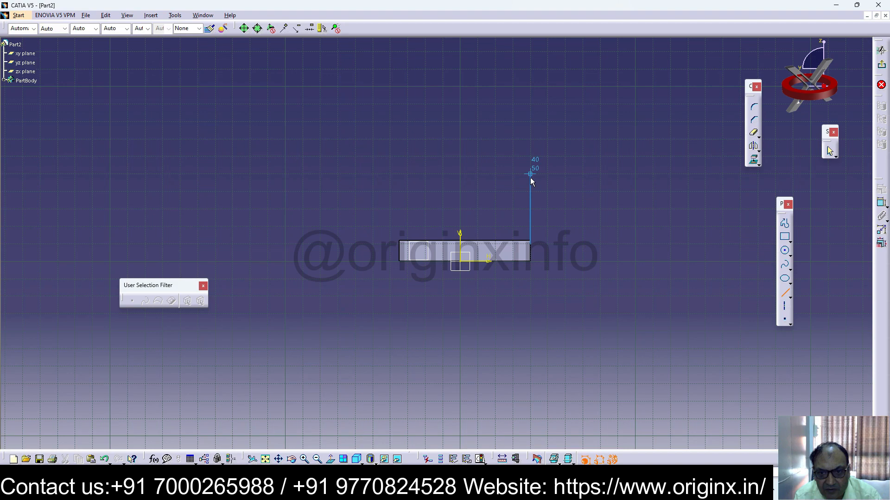
{"action": "left_click", "coordinate": [530, 175]}
{"action": "left_click", "coordinate": [785, 292]}
{"action": "left_click", "coordinate": [477, 174]}
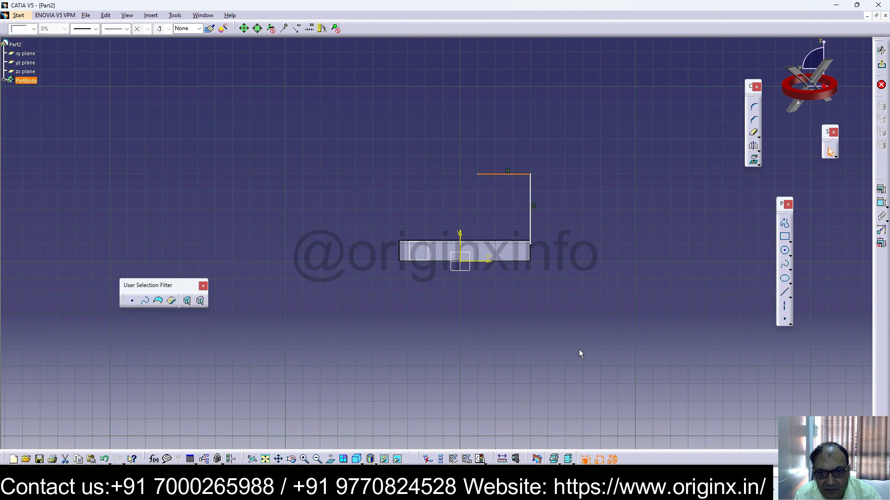
Close the profile with a sloping line down to the plate's top and a horizontal base line back to the vertical side
{"action": "left_click", "coordinate": [785, 291]}
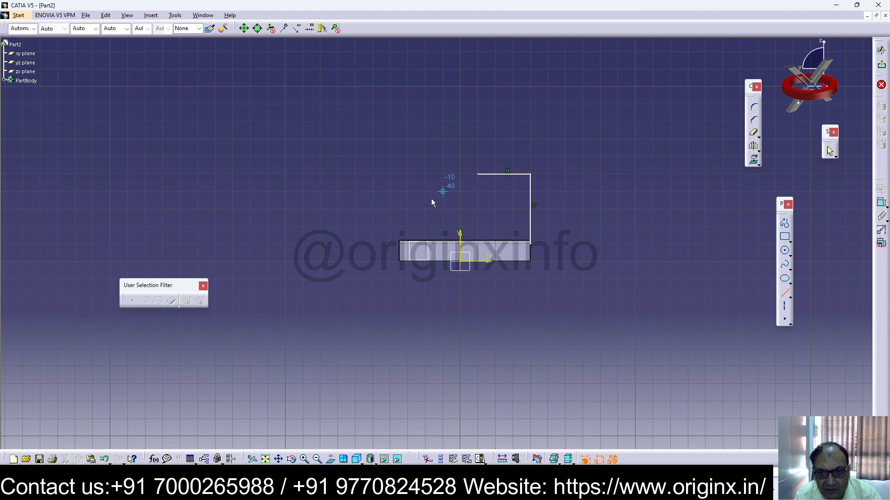
{"action": "left_click", "coordinate": [478, 174]}
{"action": "left_click", "coordinate": [426, 241]}
{"action": "left_click", "coordinate": [784, 291]}
{"action": "left_click", "coordinate": [531, 243]}
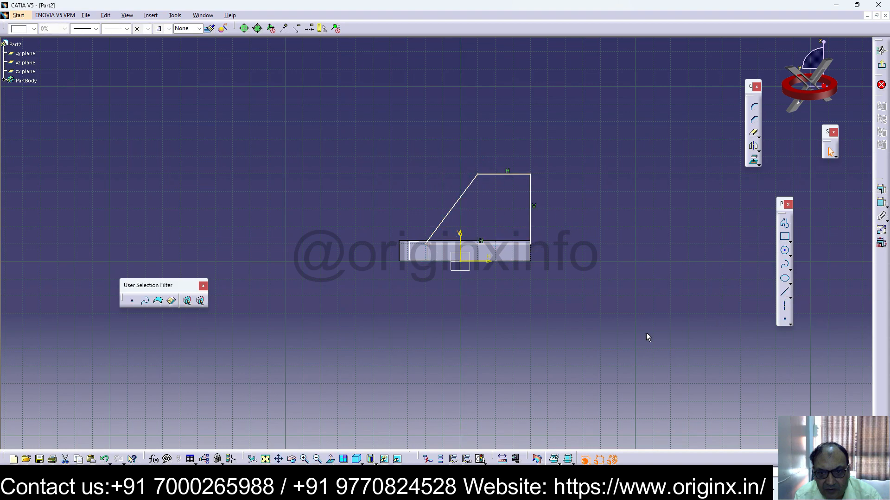
Constrain the profile's base line to the plate's top edge with a distance of 0 mm
{"action": "left_click", "coordinate": [512, 243]}
{"action": "left_click", "coordinate": [509, 246]}
{"action": "left_click", "coordinate": [597, 243]}
{"action": "double_click", "coordinate": [597, 242]}
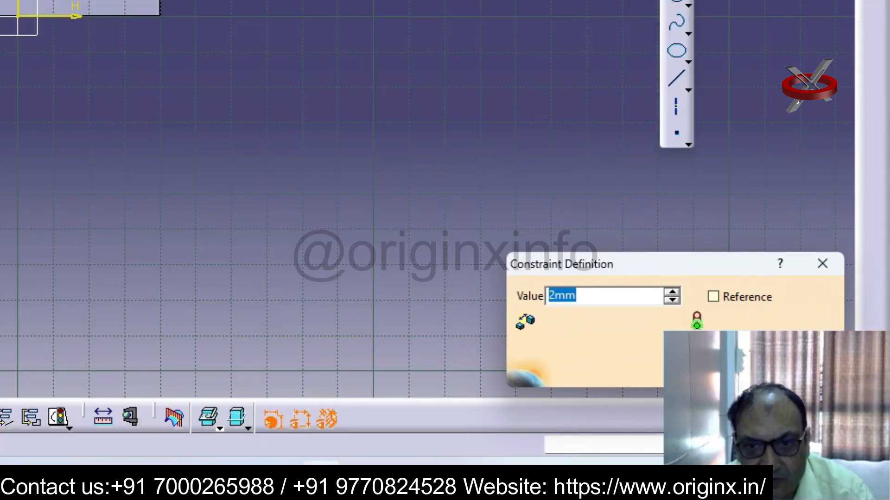
{"action": "type", "text": "0"}
{"action": "key", "text": "Return"}
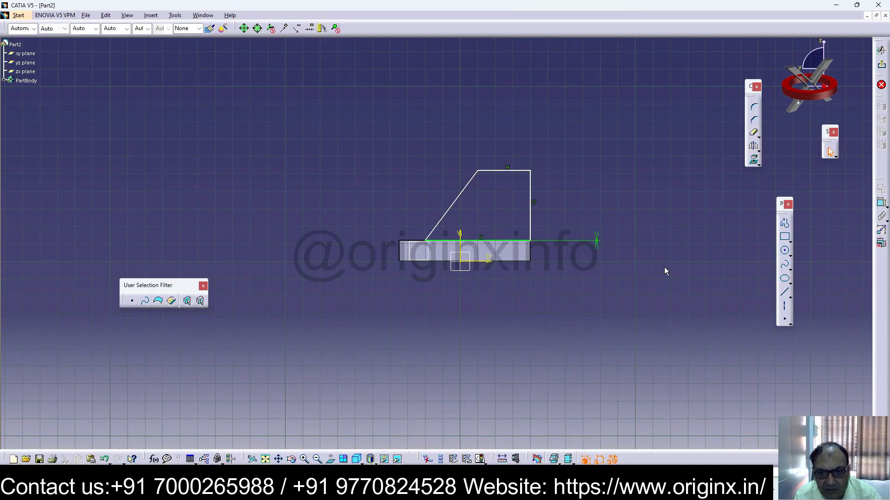
Dimension the profile's vertical side and set its height to 25 mm
{"action": "left_click", "coordinate": [531, 204]}
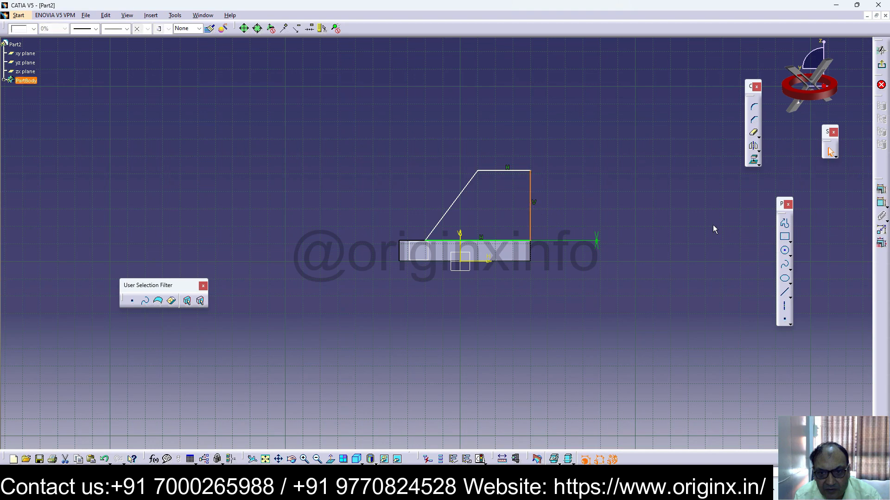
{"action": "left_click", "coordinate": [883, 205]}
{"action": "left_click", "coordinate": [550, 214]}
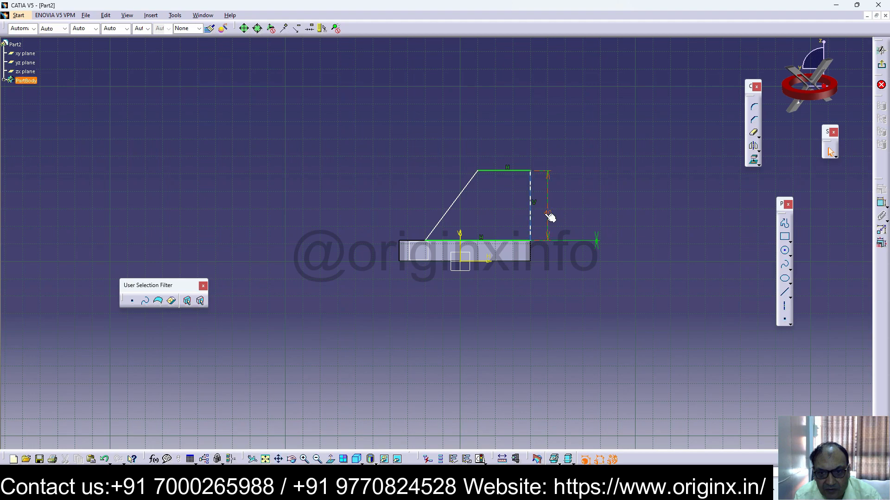
{"action": "double_click", "coordinate": [550, 216]}
{"action": "type", "text": "25"}
{"action": "key", "text": "Return"}
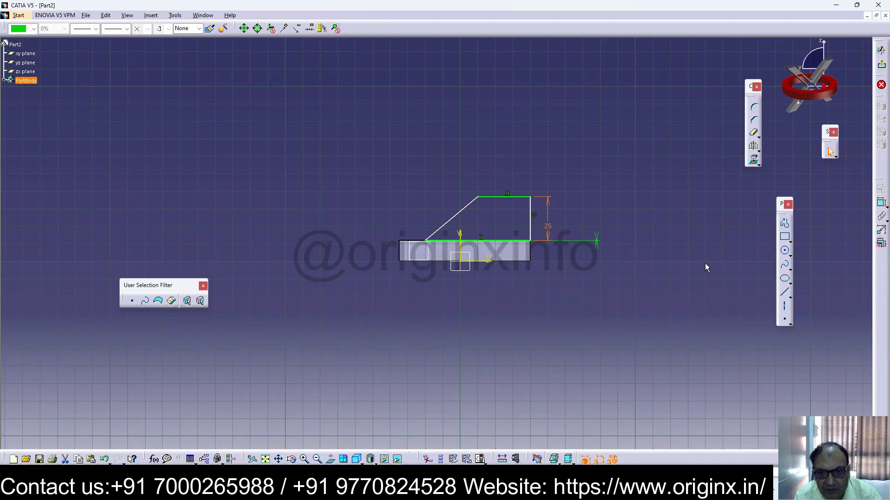
Dimension the profile's upper horizontal line and set its length to 20 mm
{"action": "left_click", "coordinate": [592, 124]}
{"action": "left_click", "coordinate": [881, 202]}
{"action": "left_click", "coordinate": [507, 197]}
{"action": "double_click", "coordinate": [516, 186]}
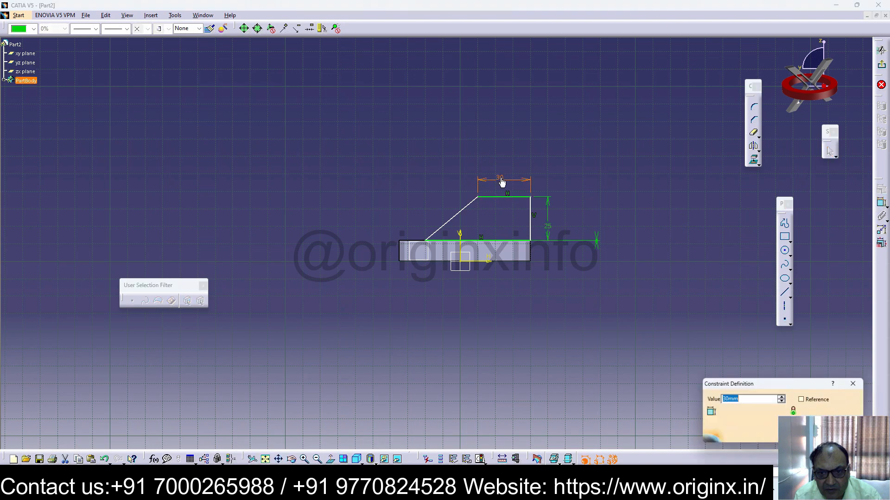
{"action": "type", "text": "20"}
{"action": "key", "text": "Return"}
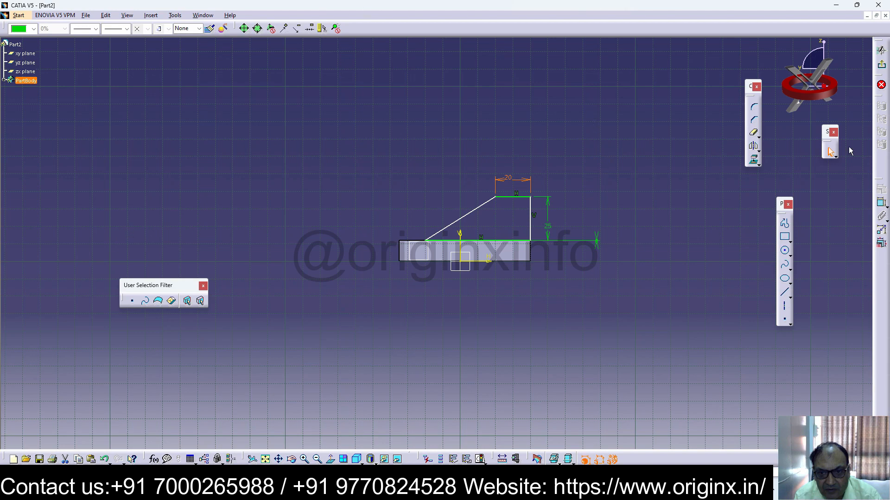
Set the distance between the plate's side edge and the slope's lower end to 20 mm and exit the sketch
{"action": "left_click", "coordinate": [881, 204]}
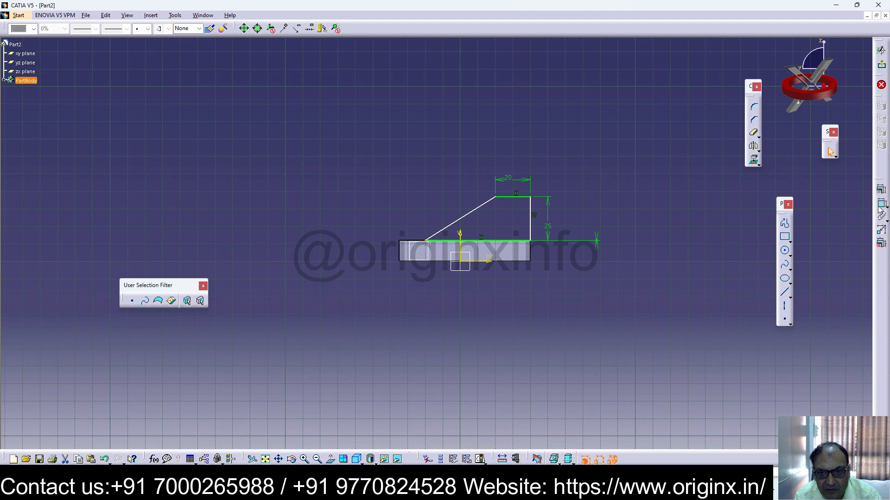
{"action": "left_click", "coordinate": [413, 241]}
{"action": "left_click", "coordinate": [412, 222]}
{"action": "double_click", "coordinate": [413, 221]}
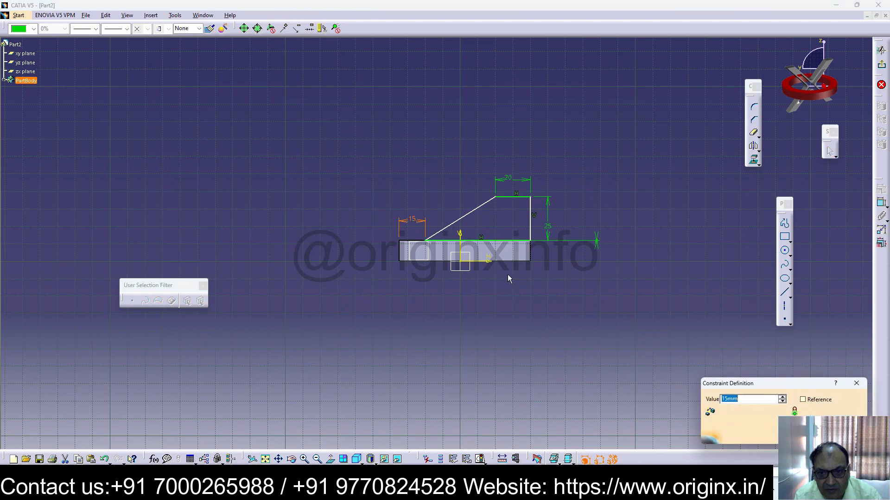
{"action": "type", "text": "20"}
{"action": "key", "text": "Return"}
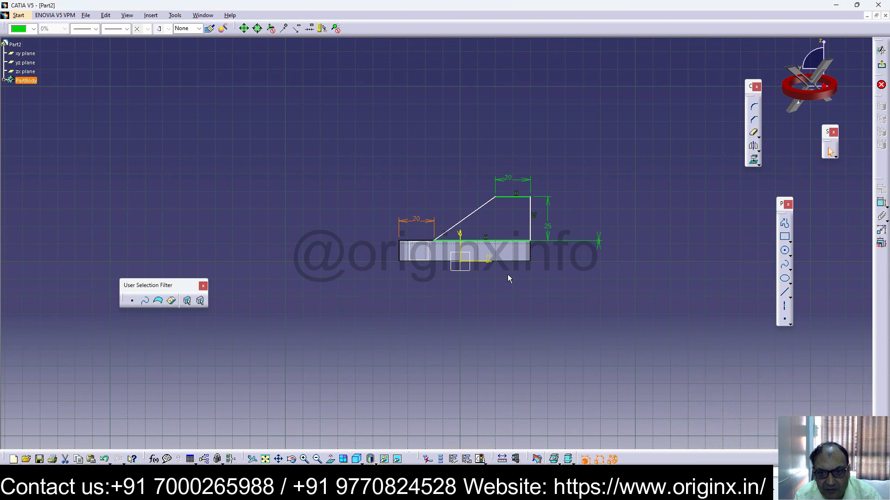
{"action": "left_click", "coordinate": [442, 438]}
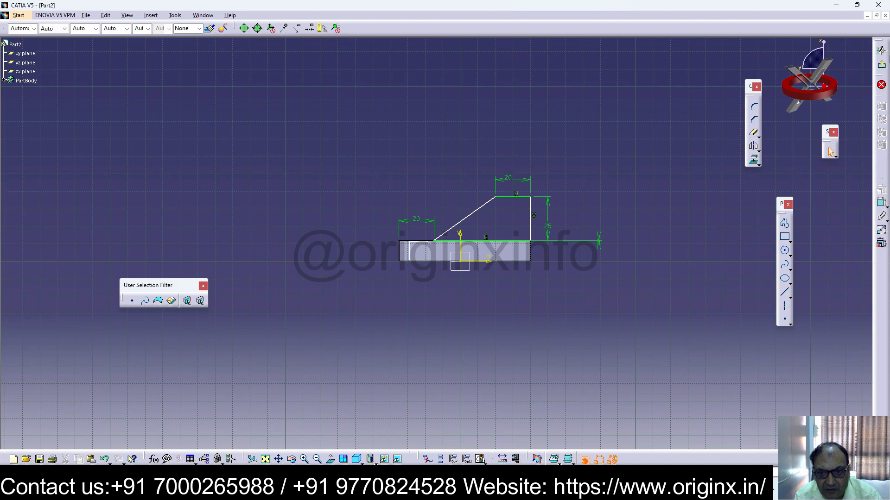
{"action": "left_click", "coordinate": [880, 50]}
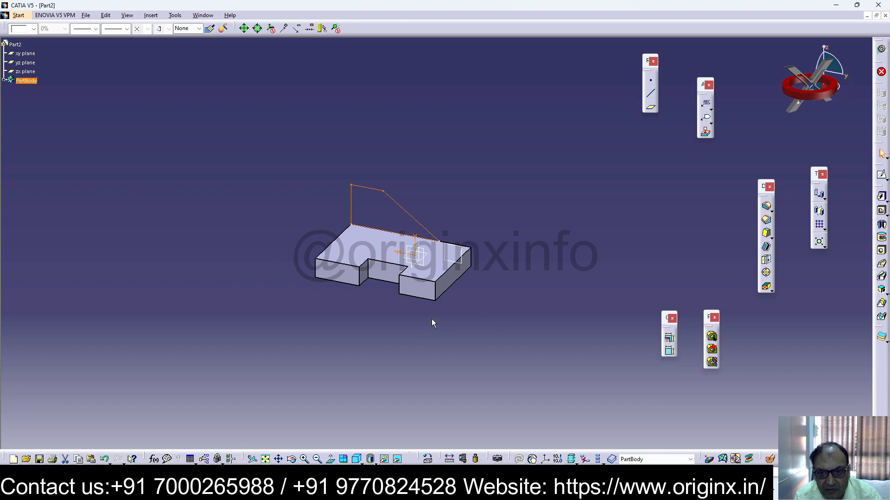
Delete the trapezoid sketch standing on the plate
{"action": "mouse_move", "coordinate": [513, 304]}
{"action": "middle_mouse_down"}
{"action": "mouse_move", "coordinate": [595, 378]}
{"action": "mouse_move", "coordinate": [595, 341]}
{"action": "mouse_move", "coordinate": [611, 356]}
{"action": "middle_mouse_up"}
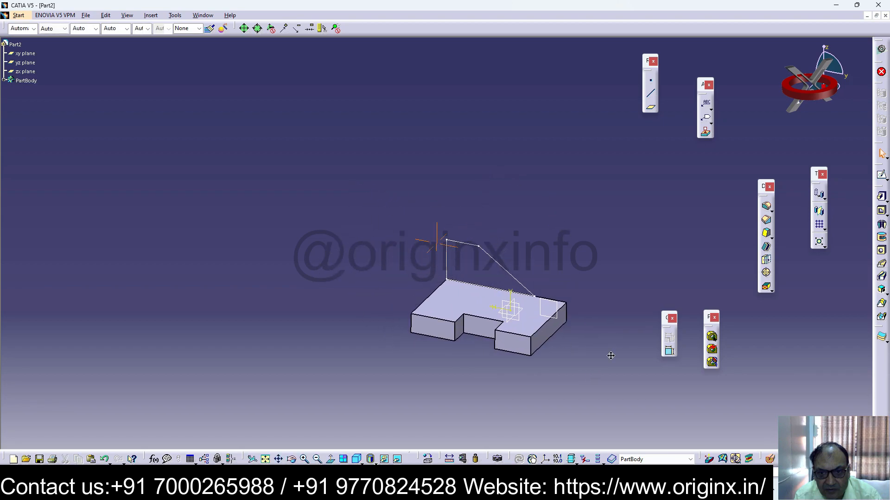
{"action": "left_click", "coordinate": [513, 278]}
{"action": "key", "text": "Delete"}
{"action": "left_click", "coordinate": [751, 304]}
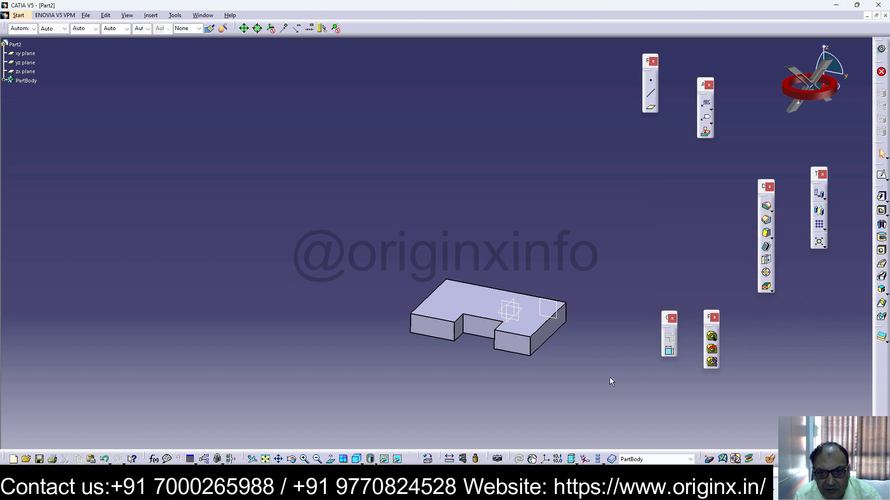
Start a new sketch on the offset plane
{"action": "left_click", "coordinate": [559, 313]}
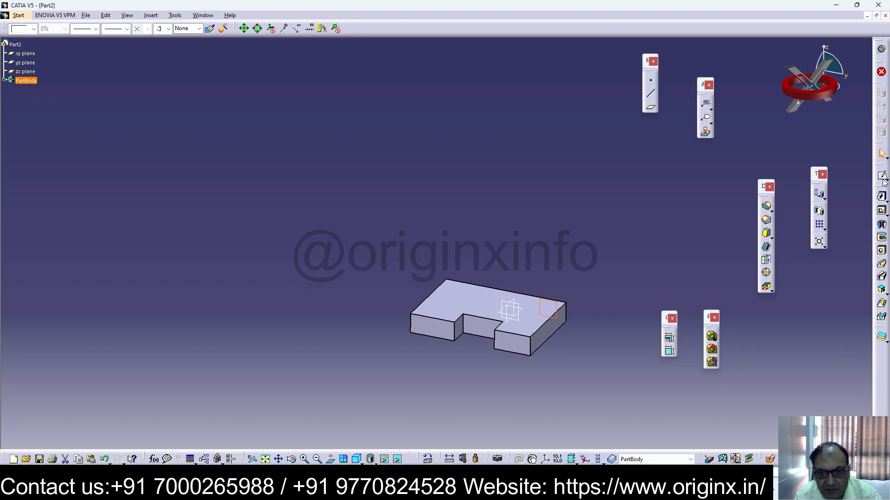
{"action": "left_click", "coordinate": [882, 175]}
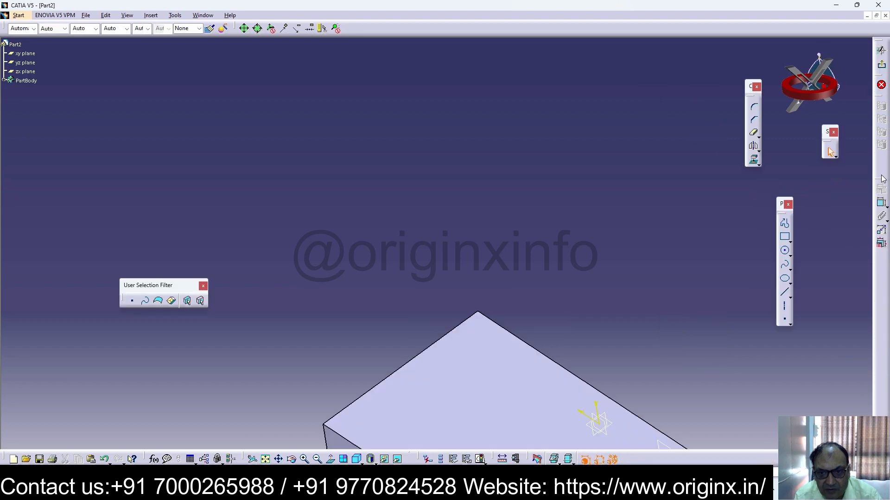
{"action": "left_click", "coordinate": [790, 296]}
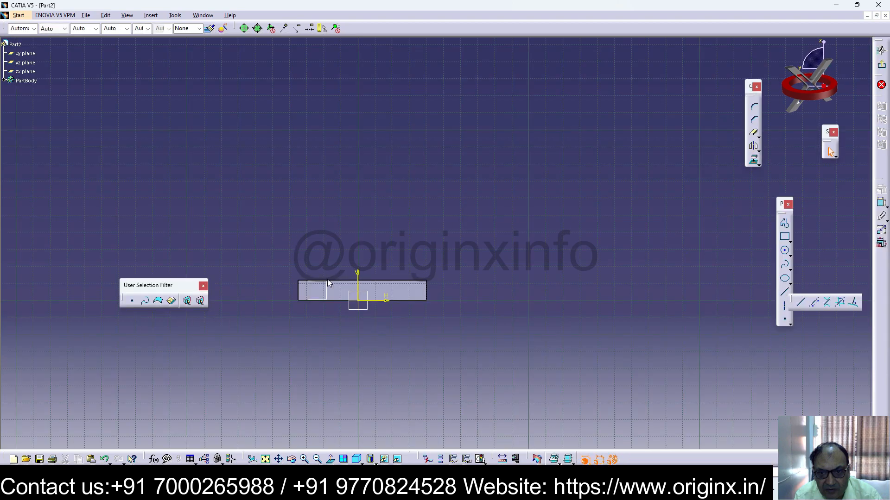
{"action": "left_click", "coordinate": [800, 302]}
{"action": "left_click", "coordinate": [301, 282]}
{"action": "left_click", "coordinate": [785, 293]}
{"action": "left_click", "coordinate": [785, 293]}
{"action": "left_click", "coordinate": [298, 279]}
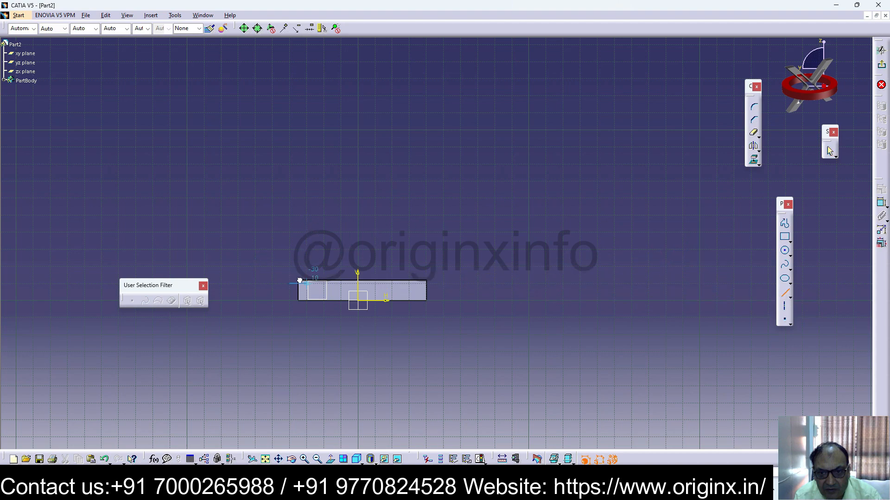
{"action": "key", "text": "Escape"}
Sketch a vertical line about 50 mm long just outside the plate's side edge and a horizontal line inward from its upper end
{"action": "left_click", "coordinate": [785, 292]}
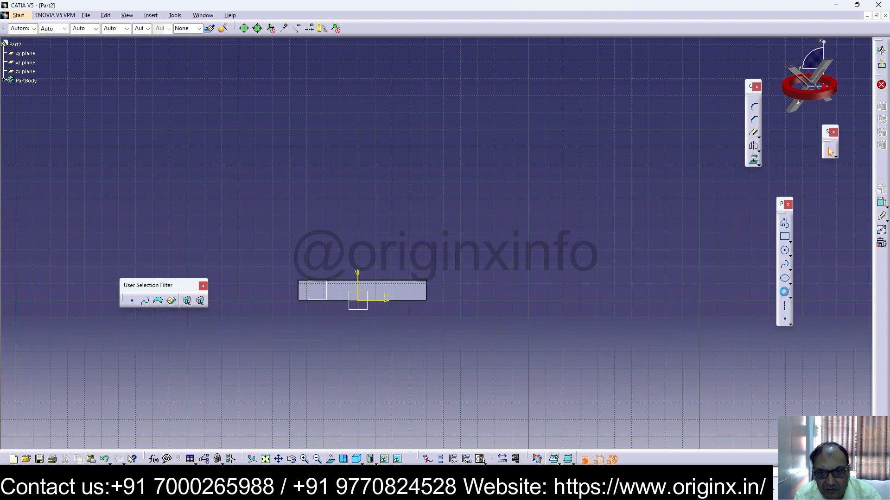
{"action": "left_click", "coordinate": [290, 284]}
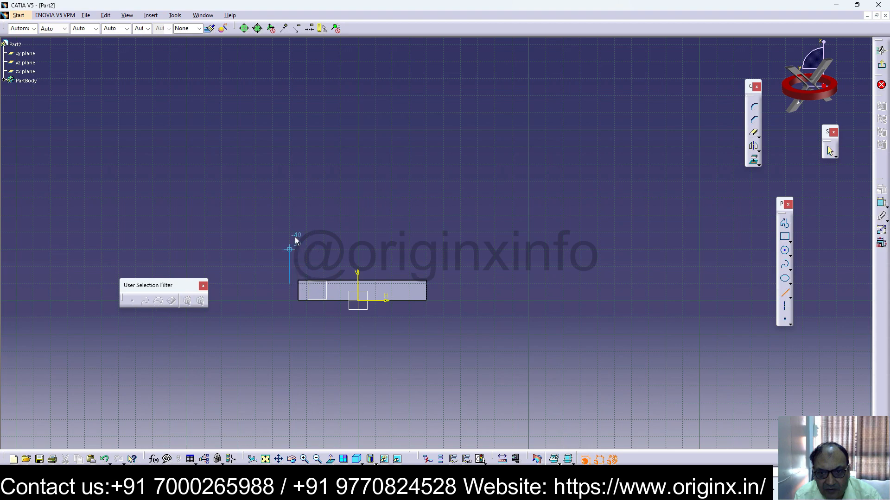
{"action": "left_click", "coordinate": [289, 198]}
{"action": "left_click", "coordinate": [785, 294]}
{"action": "left_click", "coordinate": [342, 198]}
Close the trapezoid with a sloping line down to the plate and a horizontal base line joining the vertical side
{"action": "left_click", "coordinate": [785, 292]}
{"action": "left_click", "coordinate": [341, 198]}
{"action": "left_click", "coordinate": [392, 281]}
{"action": "left_click", "coordinate": [454, 271]}
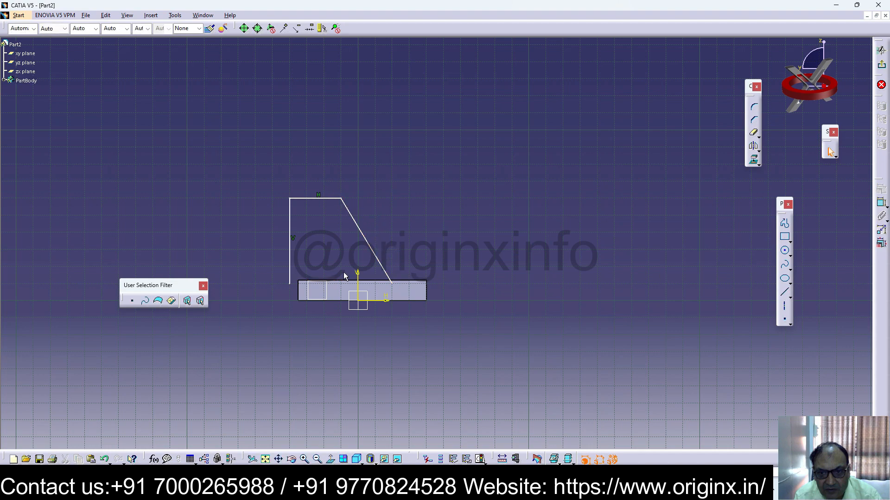
{"action": "left_click", "coordinate": [784, 292]}
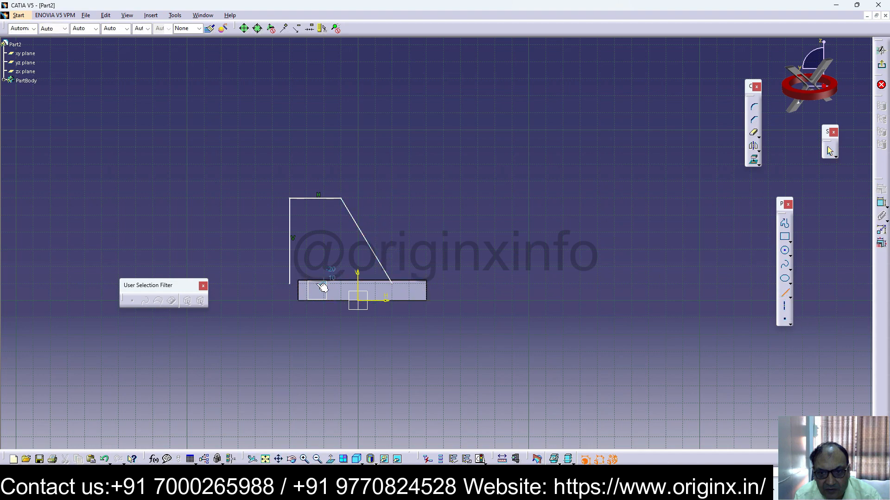
{"action": "left_click", "coordinate": [290, 283]}
{"action": "left_click", "coordinate": [392, 283]}
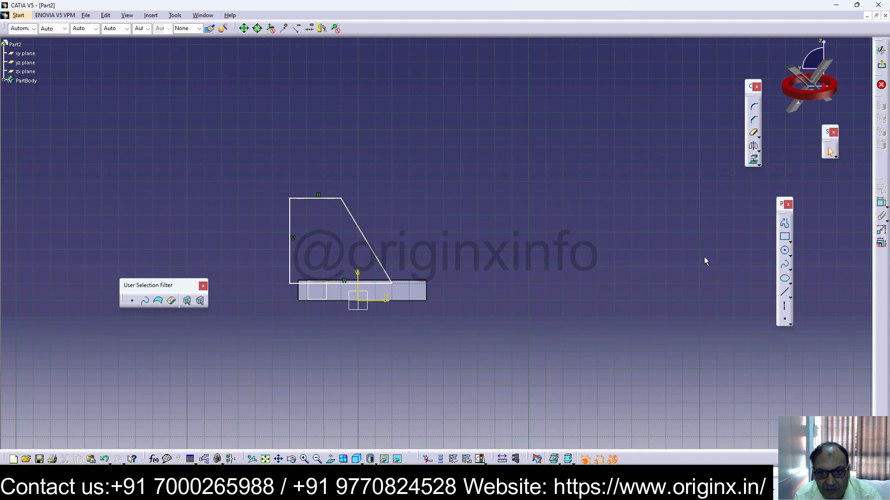
Constrain the trapezoid's vertical side to the plate's side edge with a distance of 0 mm
{"action": "left_click", "coordinate": [299, 293]}
{"action": "left_click", "coordinate": [290, 260]}
{"action": "left_click", "coordinate": [295, 268]}
{"action": "double_click", "coordinate": [294, 266]}
{"action": "type", "text": "0"}
{"action": "key", "text": "Return"}
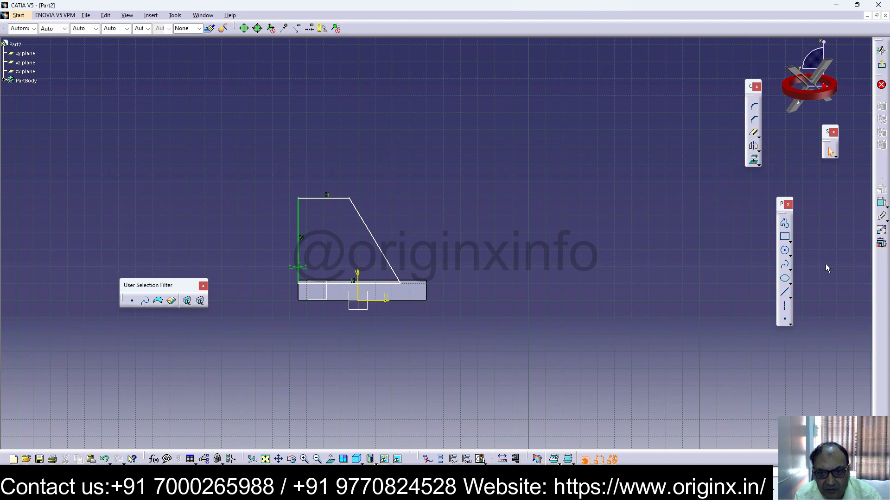
Dimension the trapezoid's vertical side and set its length to 25 mm
{"action": "left_click", "coordinate": [882, 207]}
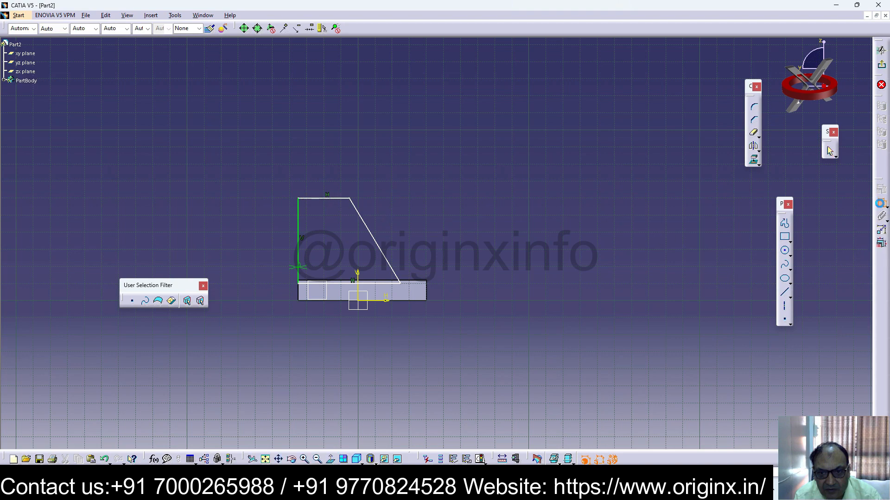
{"action": "left_click", "coordinate": [298, 252]}
{"action": "left_click", "coordinate": [276, 250]}
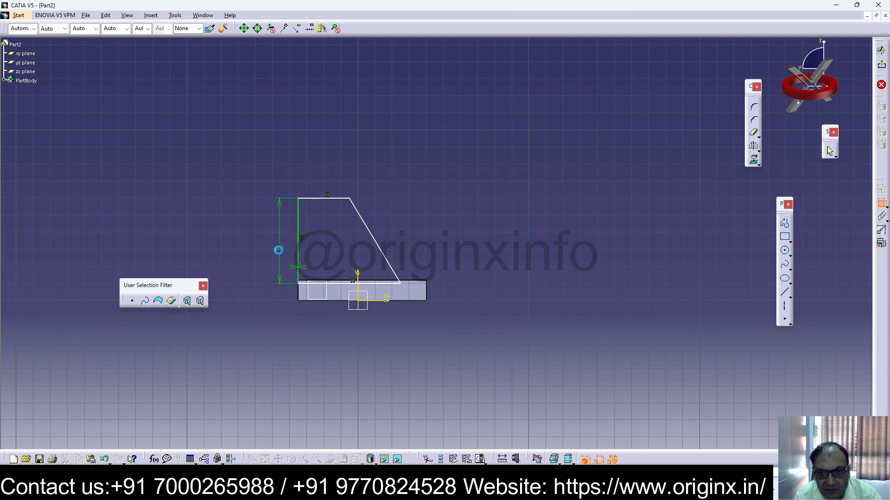
{"action": "double_click", "coordinate": [276, 249]}
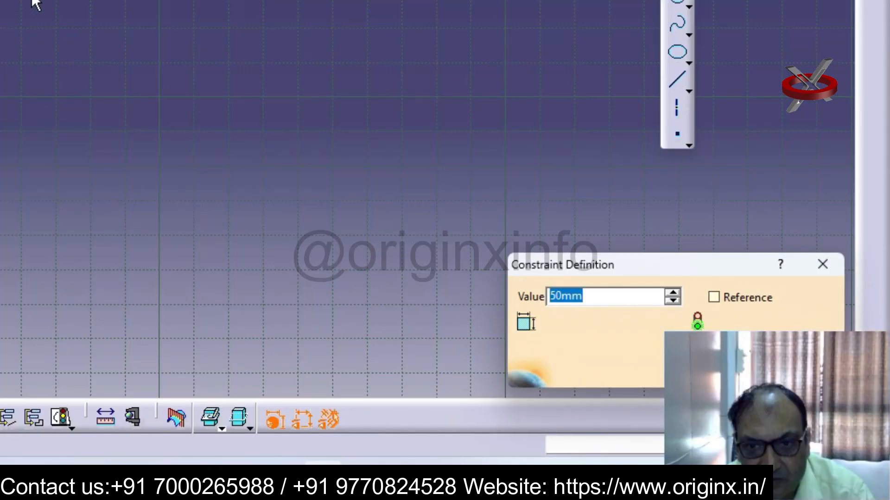
{"action": "type", "text": "25"}
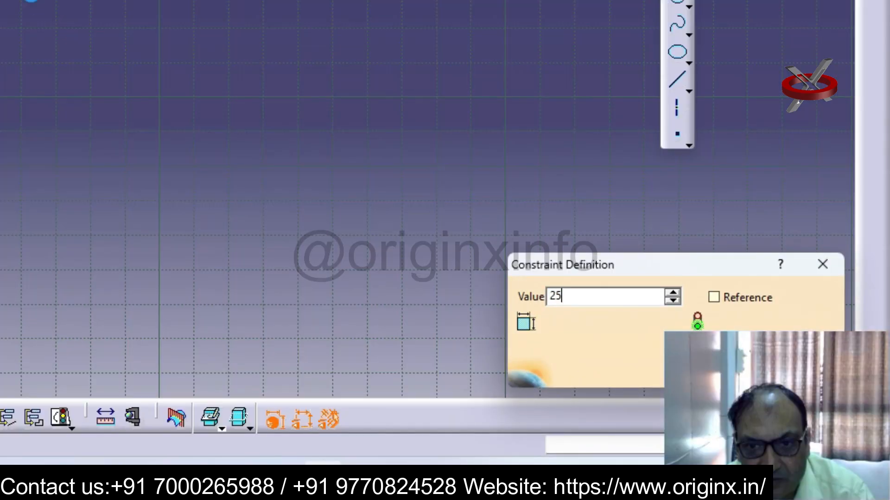
{"action": "key", "text": "Return"}
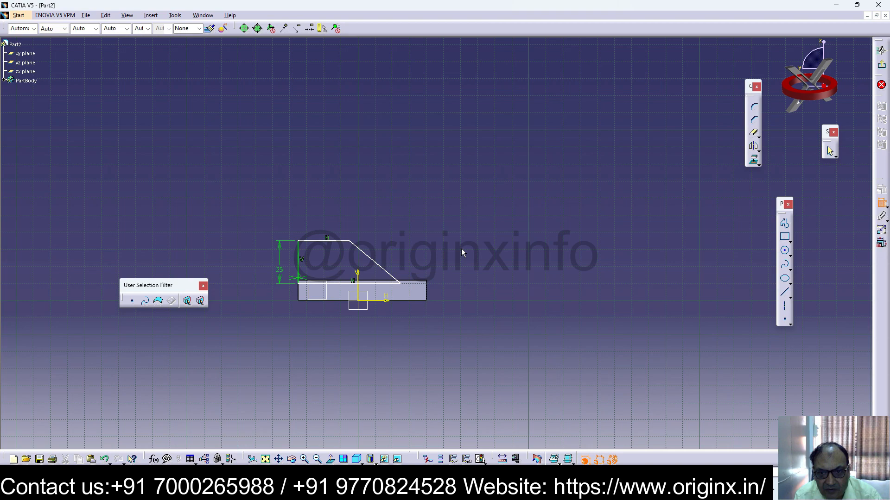
Dimension the trapezoid's horizontal upper edge and set its length to 20 mm
{"action": "left_click", "coordinate": [325, 241]}
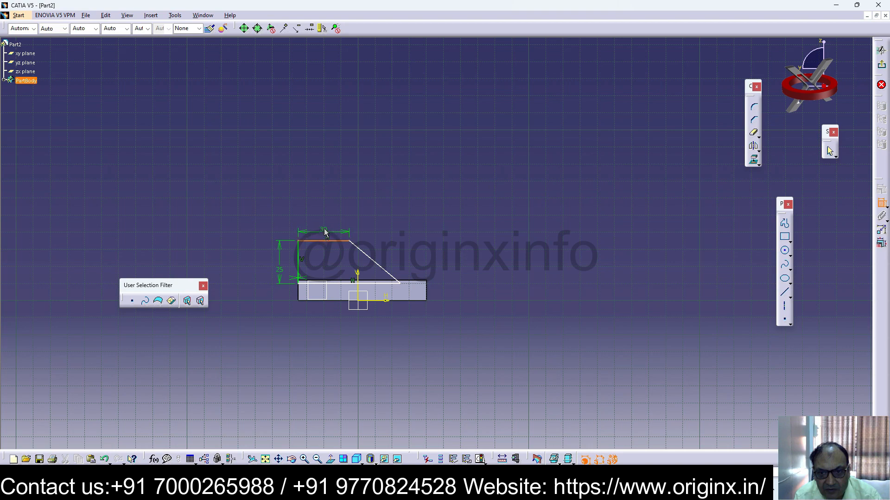
{"action": "left_click", "coordinate": [328, 224]}
{"action": "double_click", "coordinate": [328, 224]}
{"action": "type", "text": "20"}
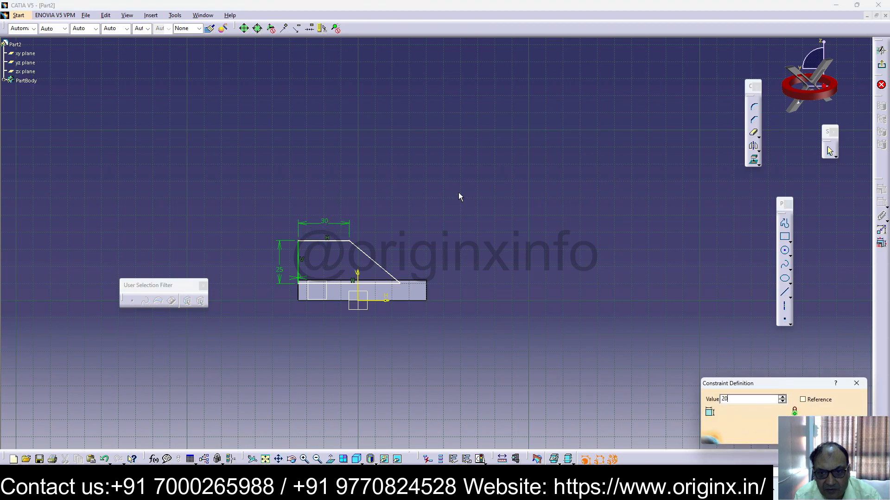
{"action": "key", "text": "Return"}
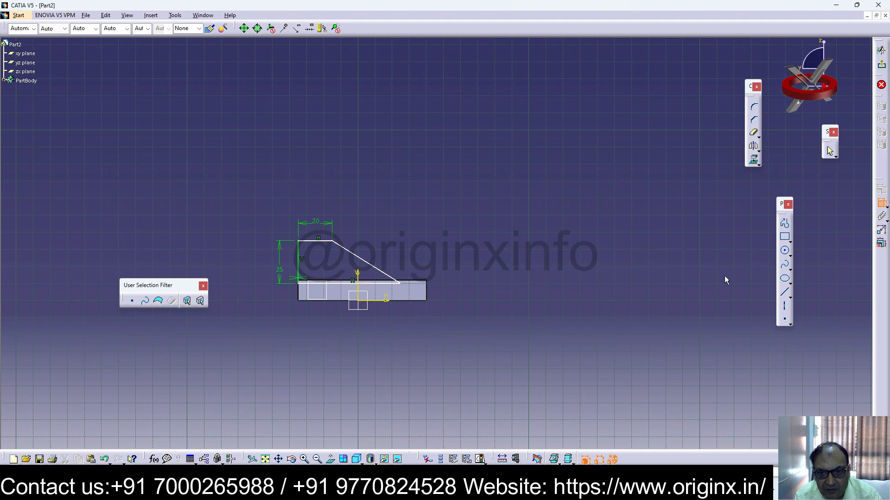
Constrain the trapezoid's base line to the plate's upper edge with a distance of 0 mm
{"action": "left_click", "coordinate": [412, 281]}
{"action": "left_click", "coordinate": [388, 284]}
{"action": "left_click", "coordinate": [462, 283]}
{"action": "double_click", "coordinate": [463, 282]}
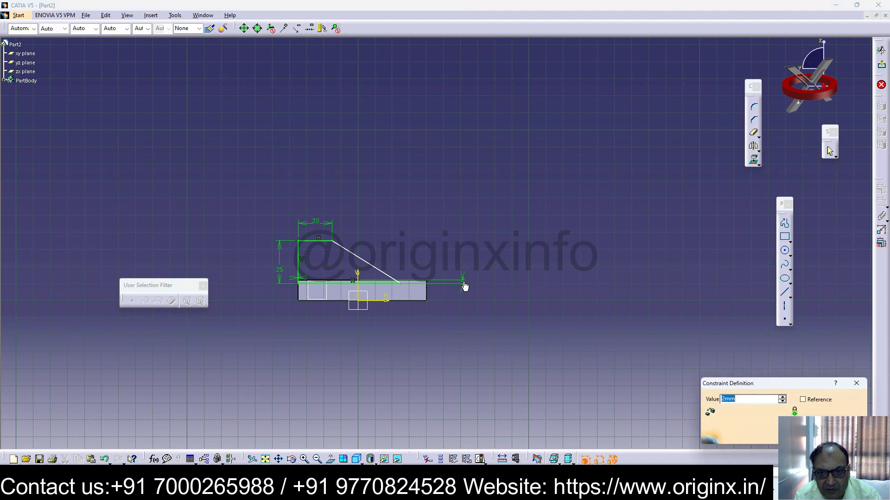
{"action": "type", "text": "0"}
{"action": "key", "text": "Return"}
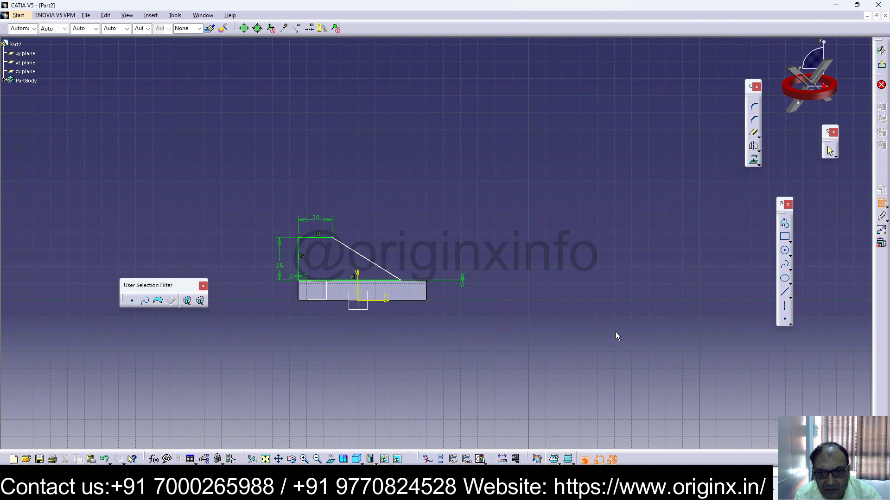
Leave the sketch and pad the trapezoid 25 mm in the reversed direction, over the plate
{"action": "left_click", "coordinate": [427, 291]}
{"action": "left_click", "coordinate": [333, 238]}
{"action": "left_click", "coordinate": [410, 232]}
{"action": "left_click", "coordinate": [881, 50]}
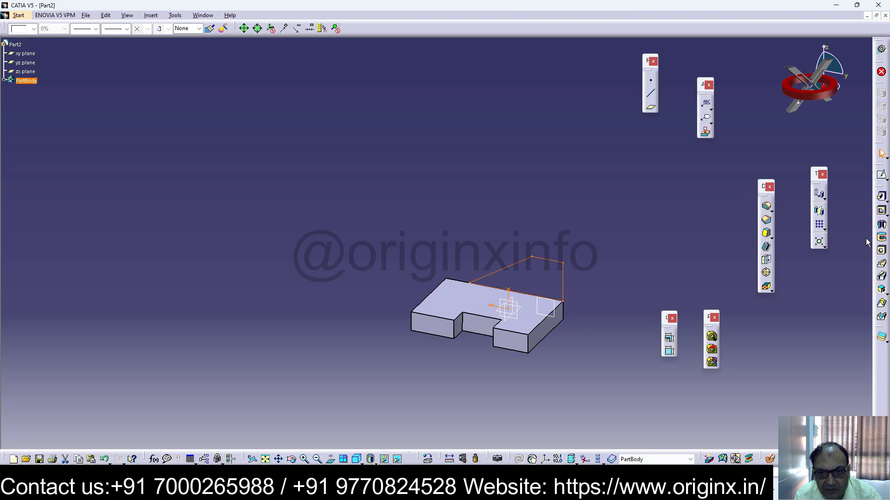
{"action": "left_click", "coordinate": [881, 199]}
{"action": "type", "text": "12mm"}
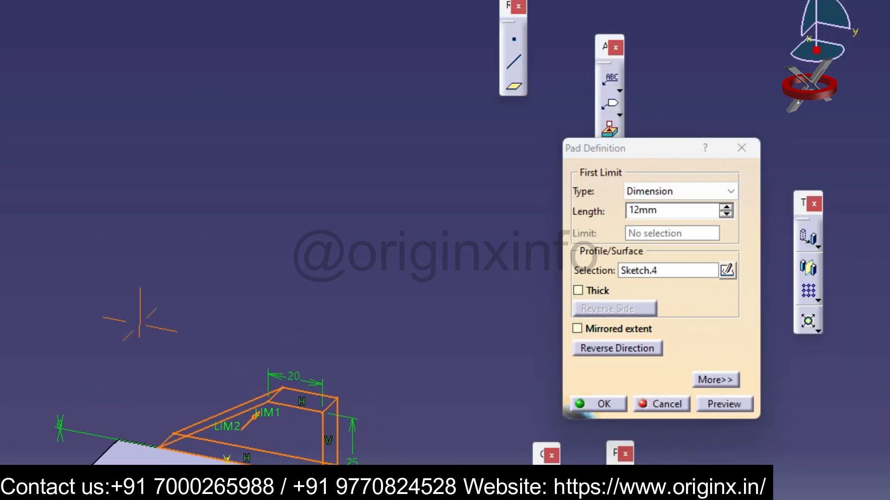
{"action": "left_click", "coordinate": [621, 351]}
{"action": "left_click_drag", "start_coordinate": [666, 211], "coordinate": [618, 217]}
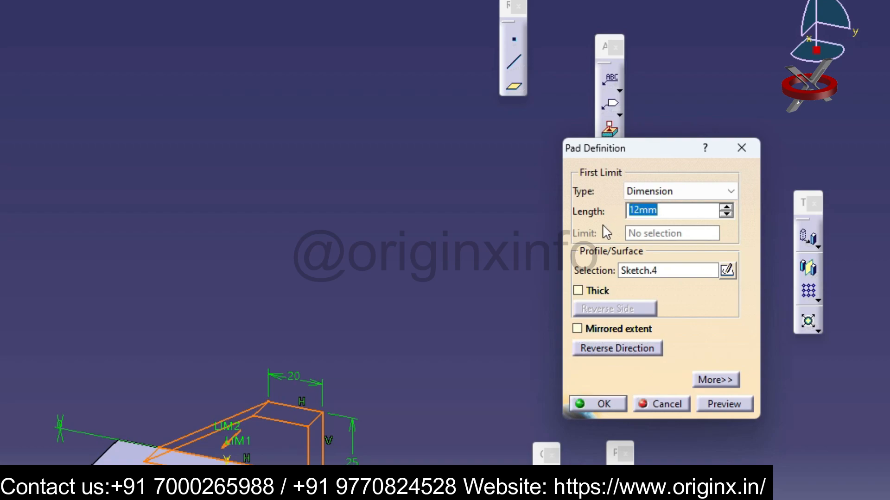
{"action": "type", "text": "25"}
{"action": "key", "text": "Return"}
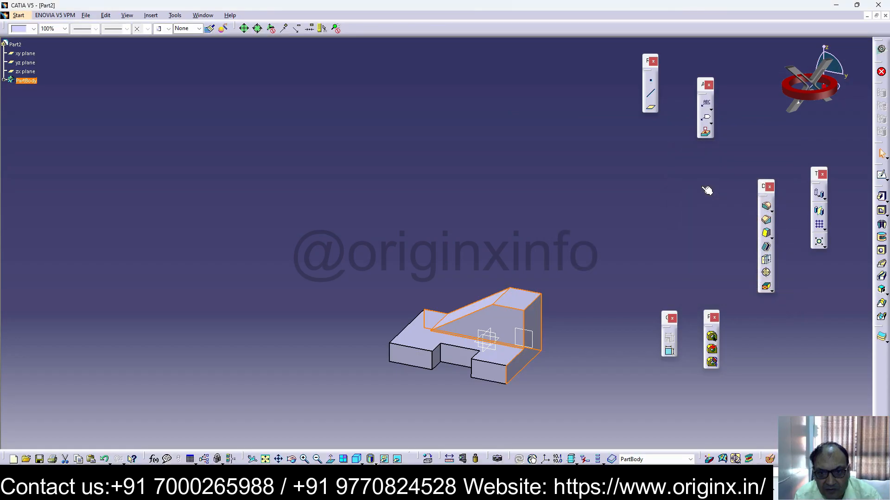
{"action": "left_click", "coordinate": [662, 200]}
{"action": "middle_click_drag", "start_coordinate": [618, 372], "coordinate": [648, 340]}
{"action": "middle_click_drag", "start_coordinate": [597, 318], "coordinate": [589, 297]}
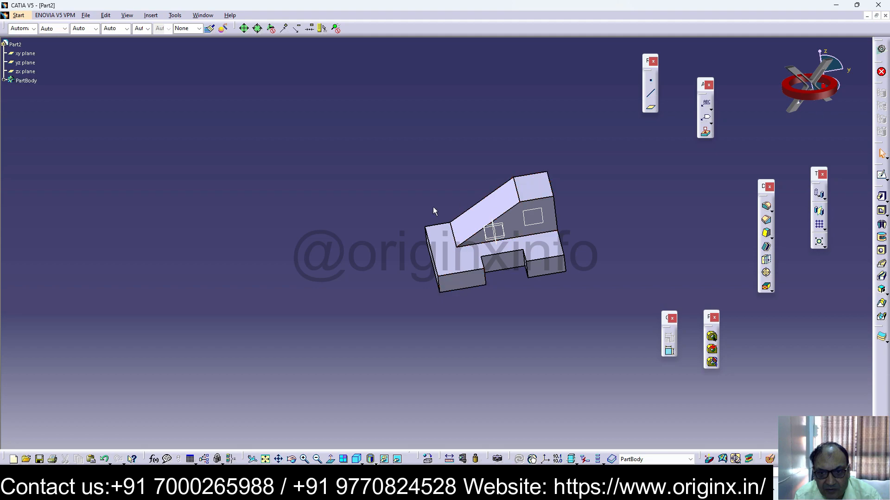
{"action": "mouse_move", "coordinate": [508, 298]}
{"action": "middle_mouse_down"}
{"action": "mouse_move", "coordinate": [467, 302]}
{"action": "mouse_move", "coordinate": [501, 294]}
{"action": "mouse_move", "coordinate": [499, 302]}
{"action": "middle_mouse_up"}
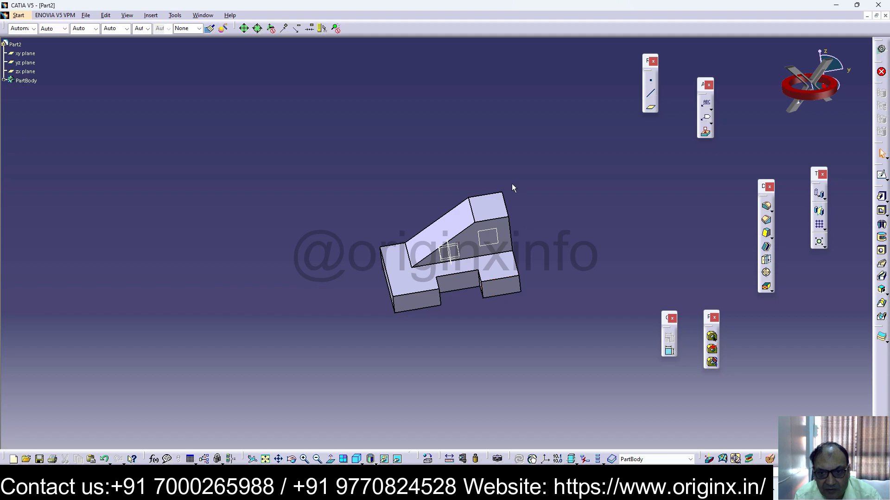
{"action": "right_click", "coordinate": [510, 240]}
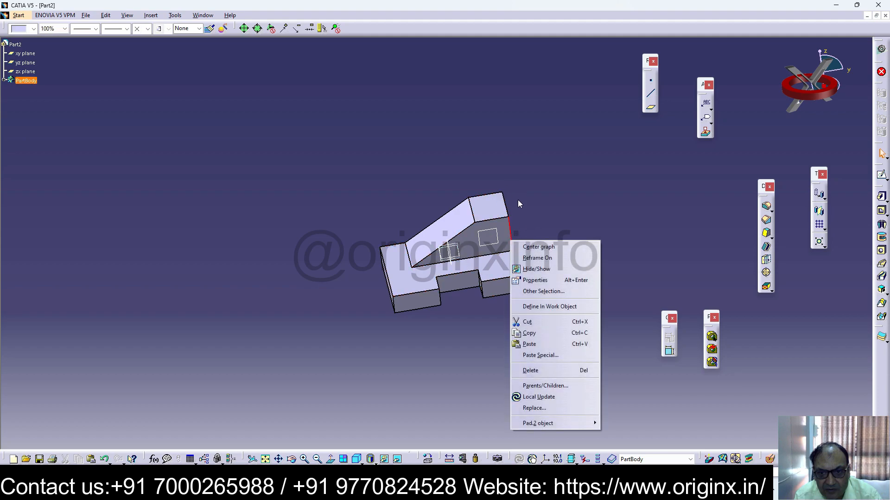
{"action": "left_click", "coordinate": [577, 232]}
{"action": "middle_click_drag", "start_coordinate": [502, 324], "coordinate": [497, 302]}
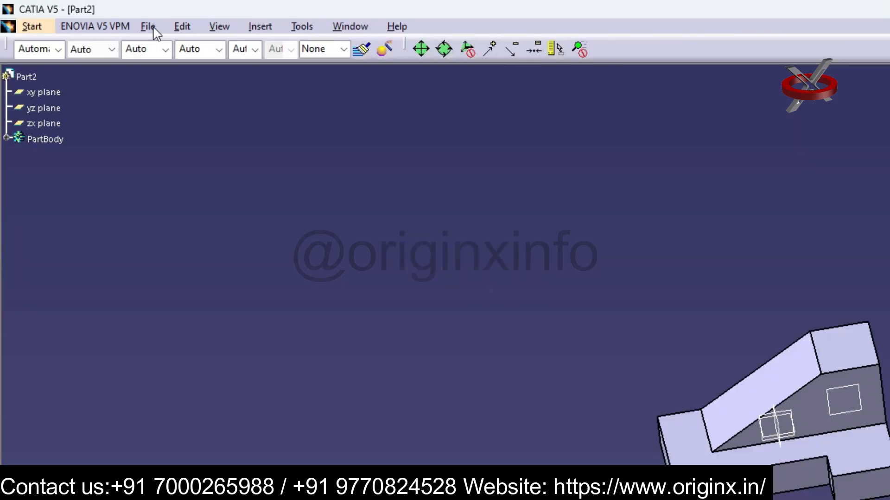
Save the finished part under the file name 5 in the catia tutorials folder
{"action": "left_click", "coordinate": [88, 16]}
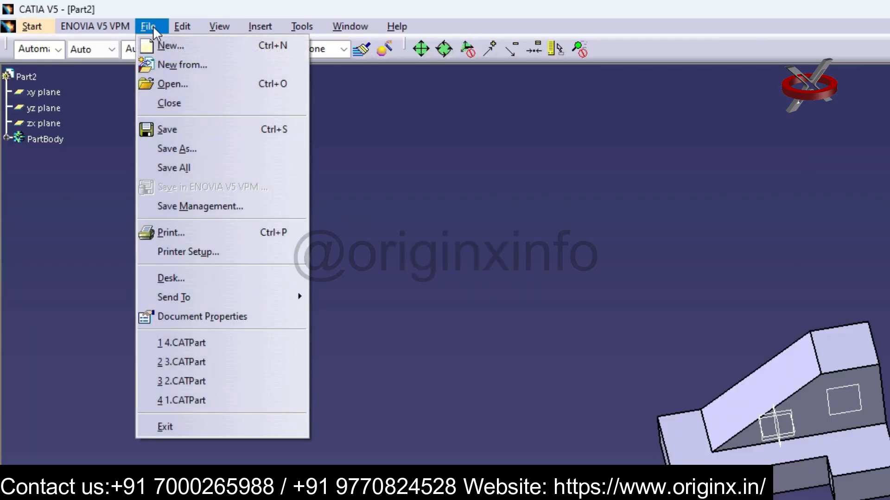
{"action": "left_click", "coordinate": [196, 152]}
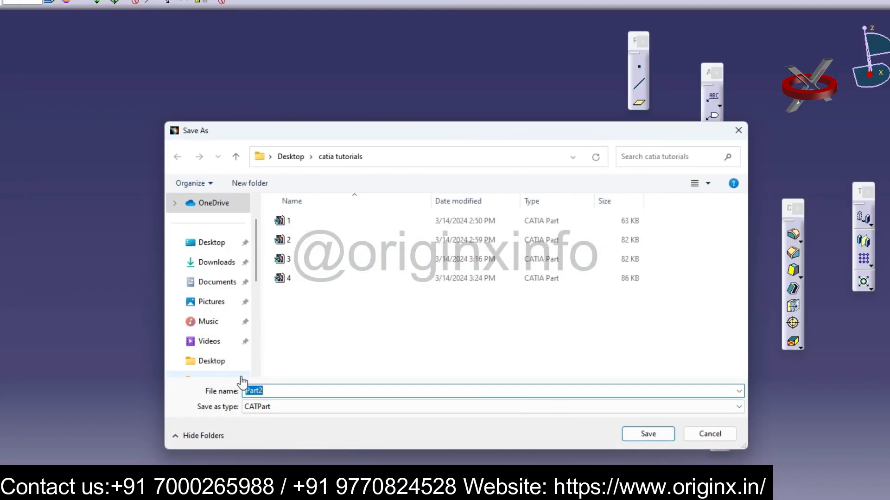
{"action": "type", "text": "5"}
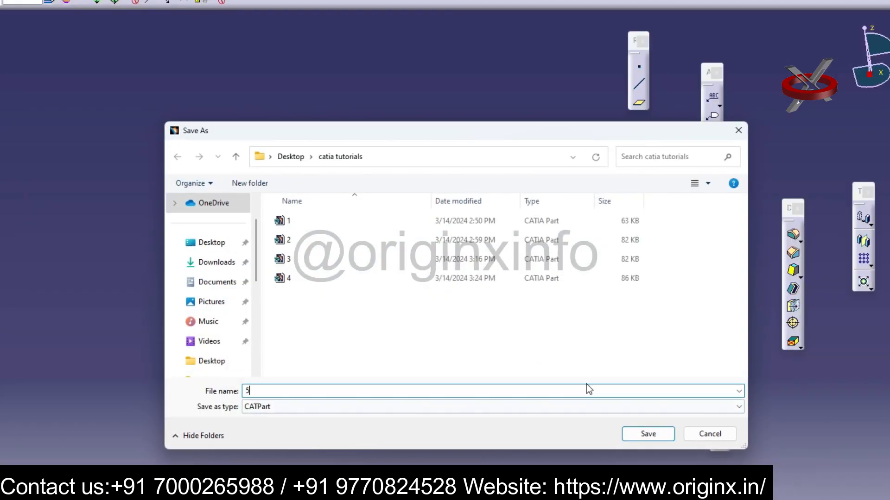
{"action": "left_click", "coordinate": [647, 434]}
Create a new part document, keeping the suggested part name and the hybrid design option
{"action": "middle_click_drag", "start_coordinate": [574, 288], "coordinate": [579, 318]}
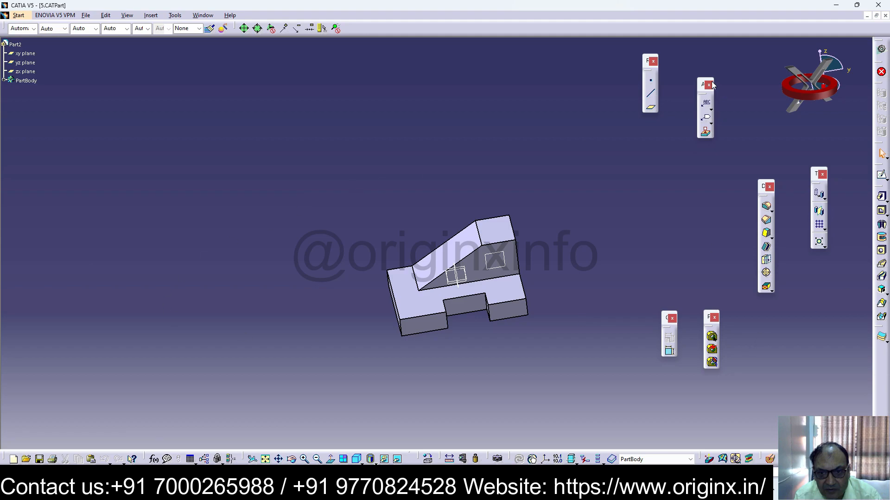
{"action": "left_click", "coordinate": [85, 17]}
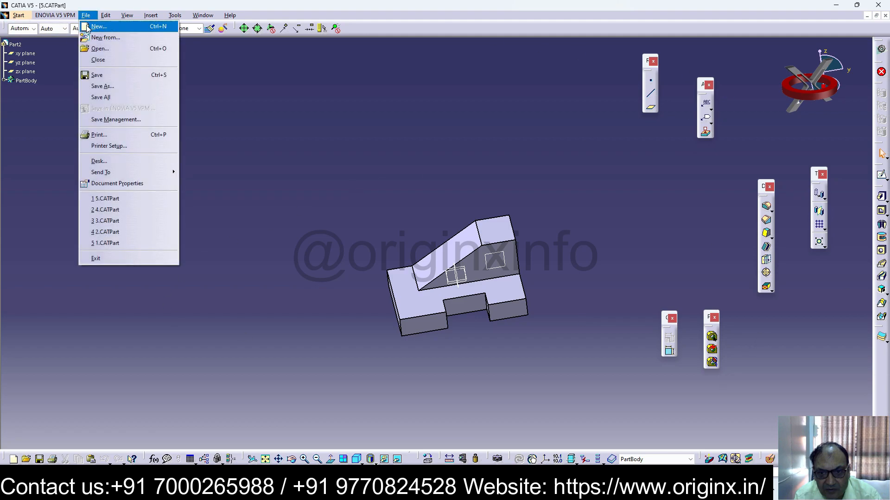
{"action": "left_click", "coordinate": [88, 27]}
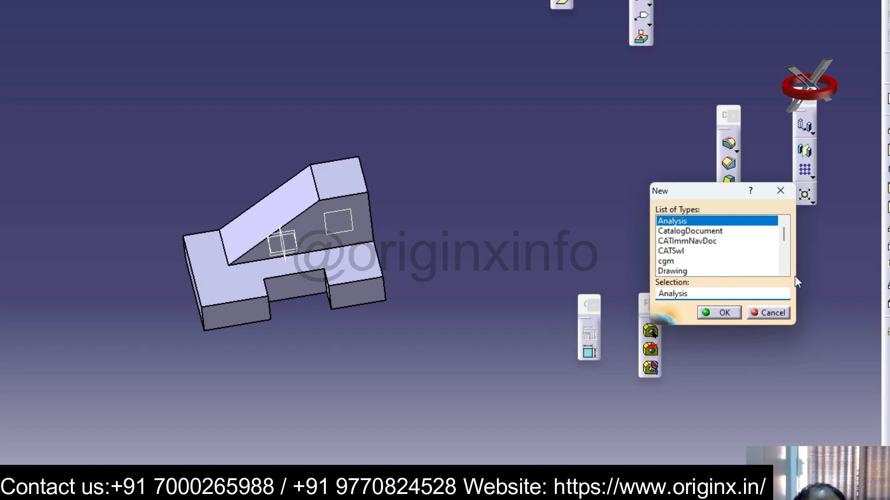
{"action": "scroll", "coordinate": [784, 274], "scroll_direction": "down", "scroll_amount": 3}
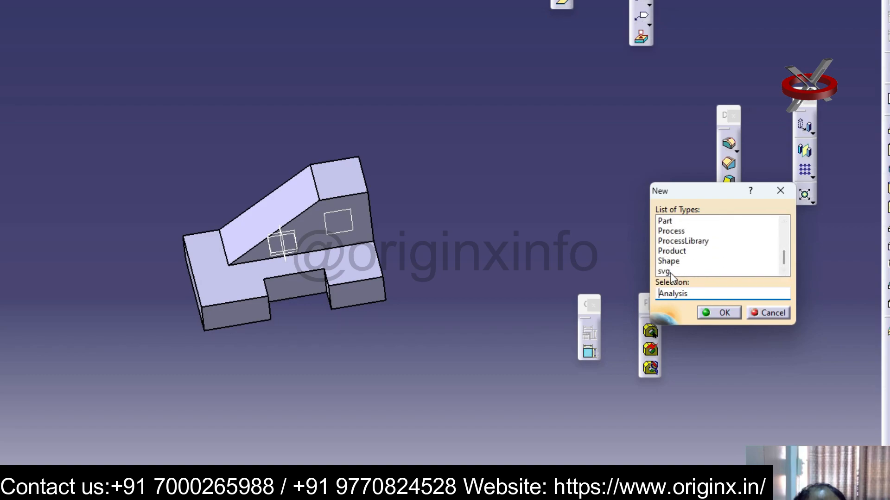
{"action": "left_click", "coordinate": [689, 221]}
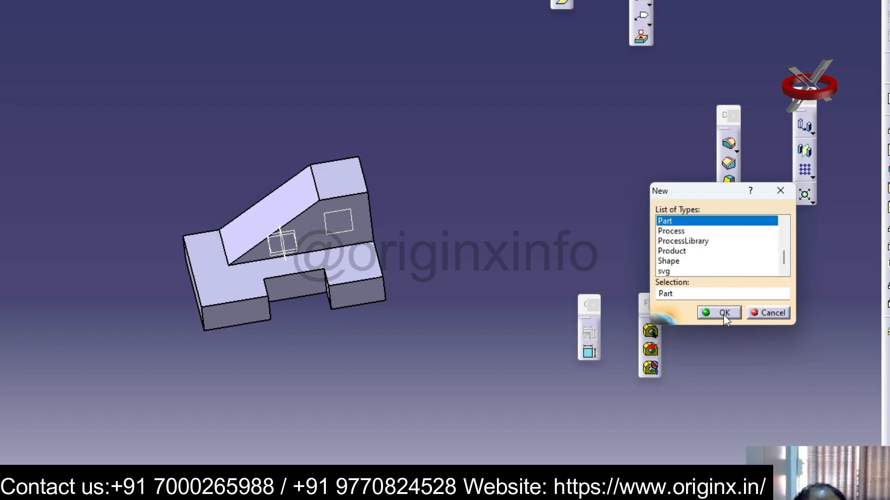
{"action": "left_click", "coordinate": [723, 313]}
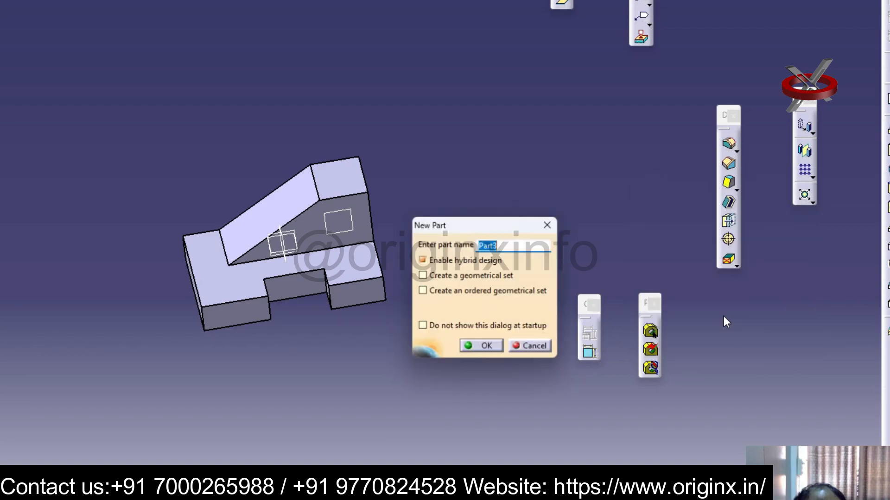
{"action": "left_click", "coordinate": [469, 351]}
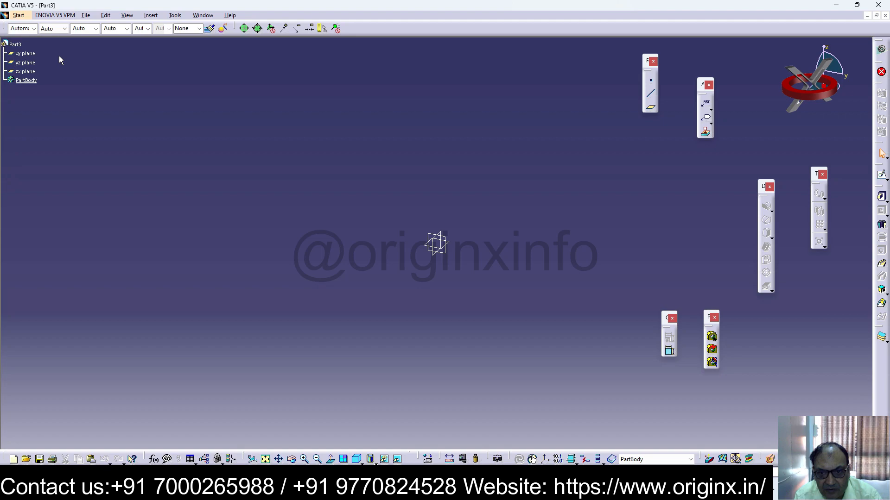
Start a sketch on the zx plane and draw a rectangle about 120 mm by 20 mm around the origin
{"action": "left_click", "coordinate": [29, 71]}
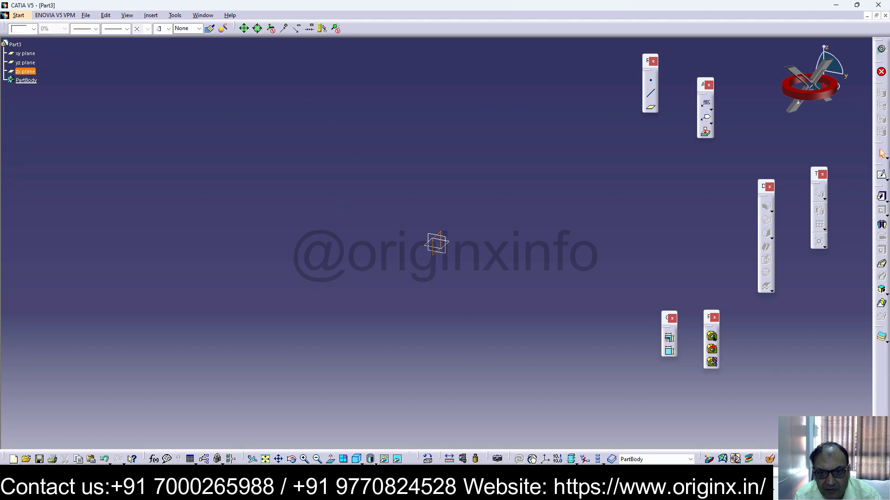
{"action": "left_click", "coordinate": [883, 178]}
{"action": "left_click", "coordinate": [868, 183]}
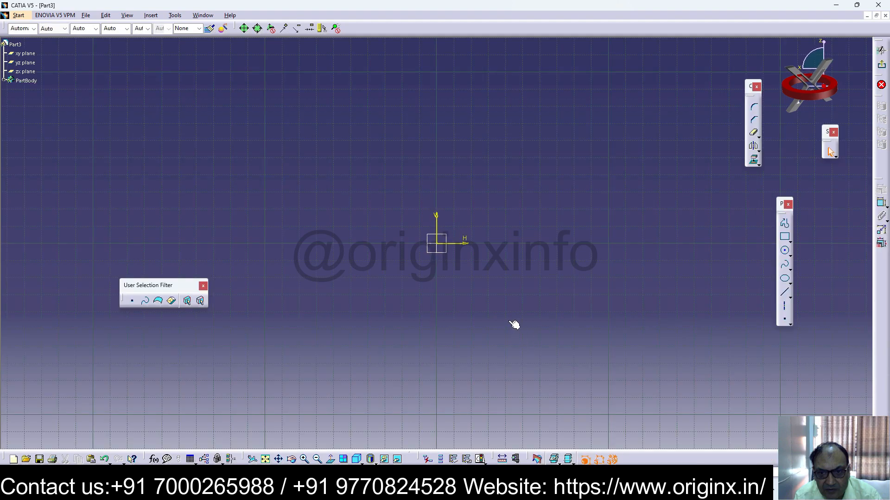
{"action": "left_click", "coordinate": [784, 237]}
{"action": "left_click", "coordinate": [350, 227]}
{"action": "left_click", "coordinate": [557, 261]}
{"action": "left_click", "coordinate": [621, 278]}
Dimension the rectangle's nearer vertical side from the vertical axis and set the distance to 30 mm
{"action": "left_click", "coordinate": [437, 222]}
{"action": "left_click", "coordinate": [356, 239]}
{"action": "left_click", "coordinate": [373, 218]}
{"action": "double_click", "coordinate": [368, 214]}
{"action": "type", "text": "30"}
{"action": "key", "text": "Return"}
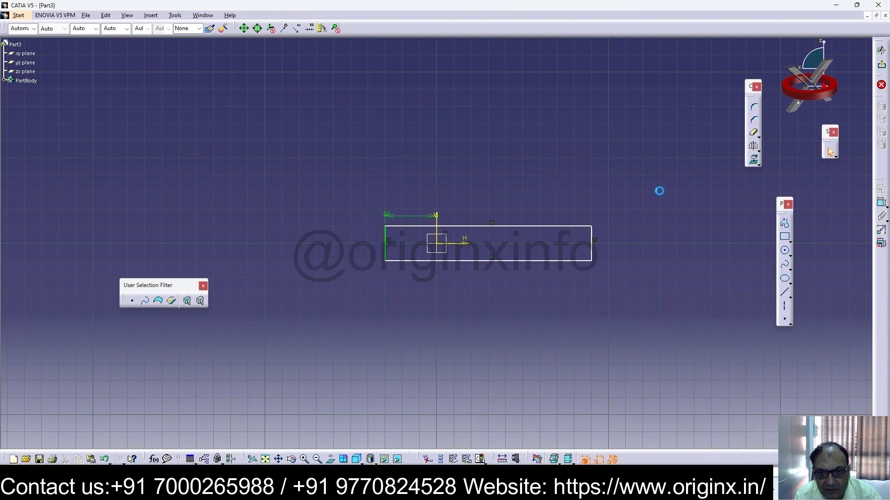
Dimension the rectangle's upper edge and set its length to 60 mm
{"action": "left_click", "coordinate": [512, 227]}
{"action": "left_click", "coordinate": [881, 202]}
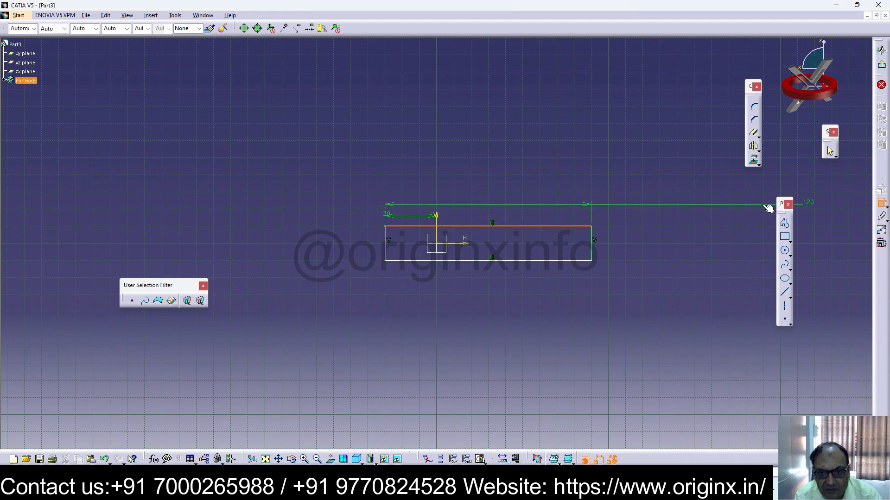
{"action": "left_click", "coordinate": [499, 210]}
{"action": "double_click", "coordinate": [495, 207]}
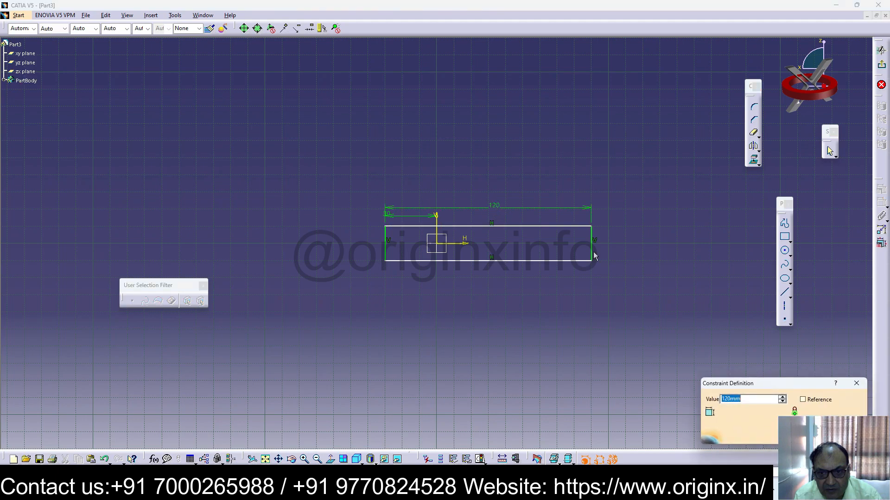
{"action": "type", "text": "60"}
{"action": "key", "text": "Return"}
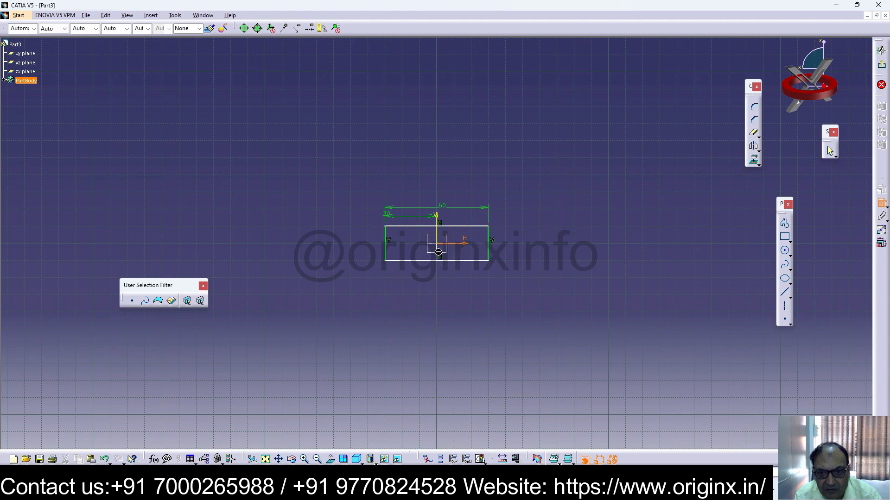
Dimension the rectangle's upper edge from the horizontal axis and set the distance to 7.5 mm
{"action": "left_click", "coordinate": [460, 227]}
{"action": "left_click", "coordinate": [519, 238]}
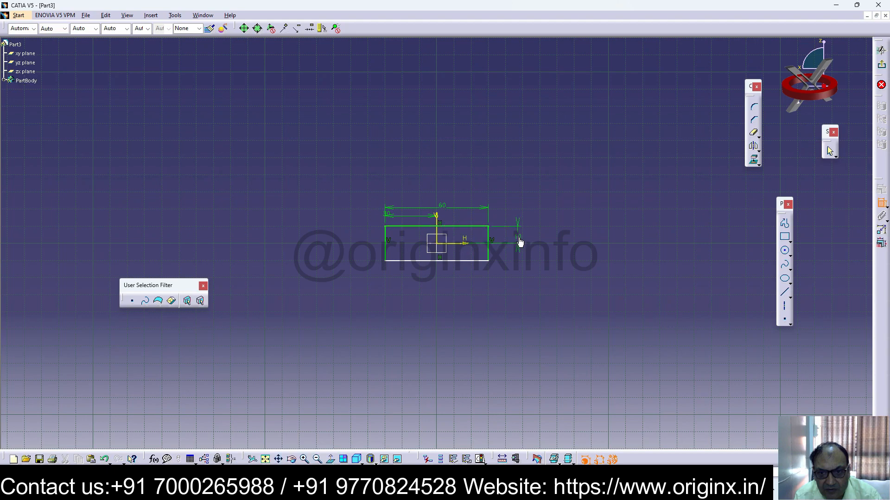
{"action": "double_click", "coordinate": [519, 243]}
{"action": "type", "text": "7"}
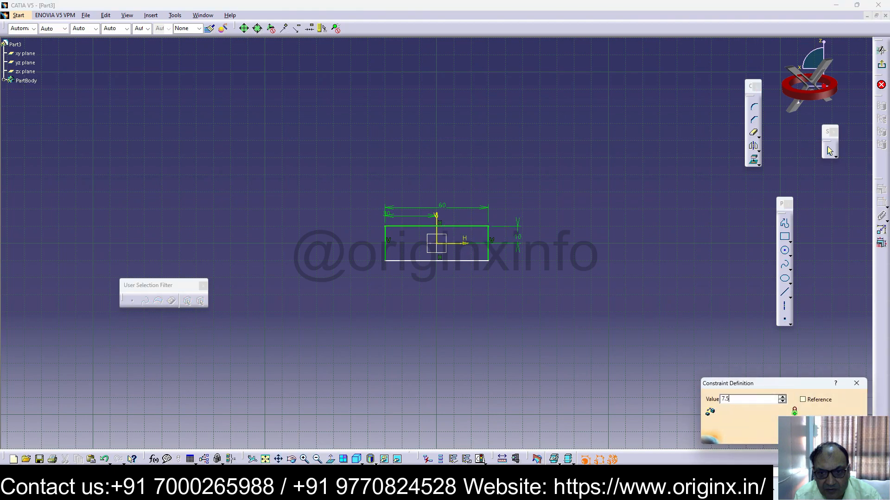
{"action": "type", "text": ".5"}
{"action": "key", "text": "Return"}
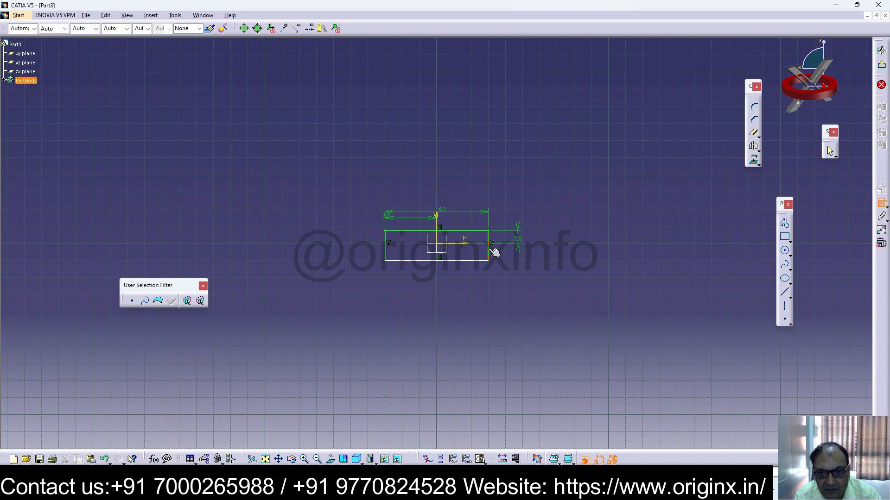
Dimension the rectangle's vertical side and set its height to 15 mm
{"action": "left_click", "coordinate": [385, 251]}
{"action": "left_click", "coordinate": [371, 250]}
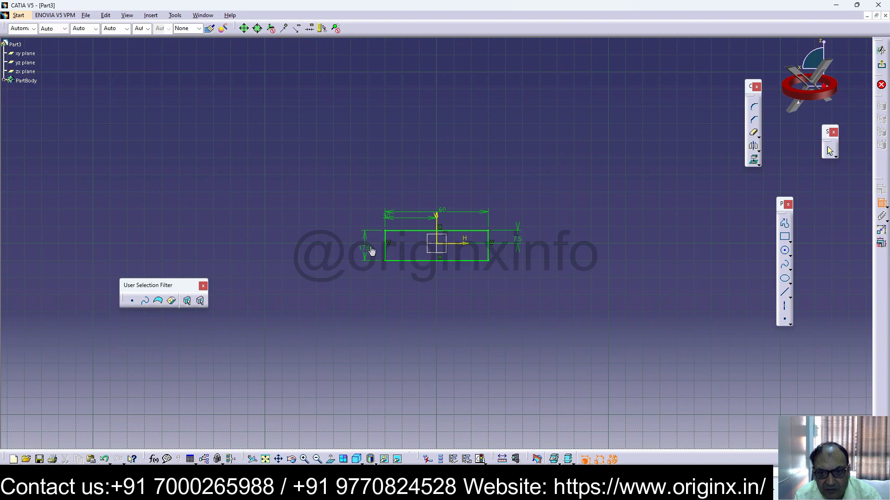
{"action": "double_click", "coordinate": [371, 250]}
{"action": "type", "text": "15"}
{"action": "key", "text": "Return"}
Finish the rectangle sketch and pad the profile to a length of 65 mm
{"action": "left_click", "coordinate": [882, 65]}
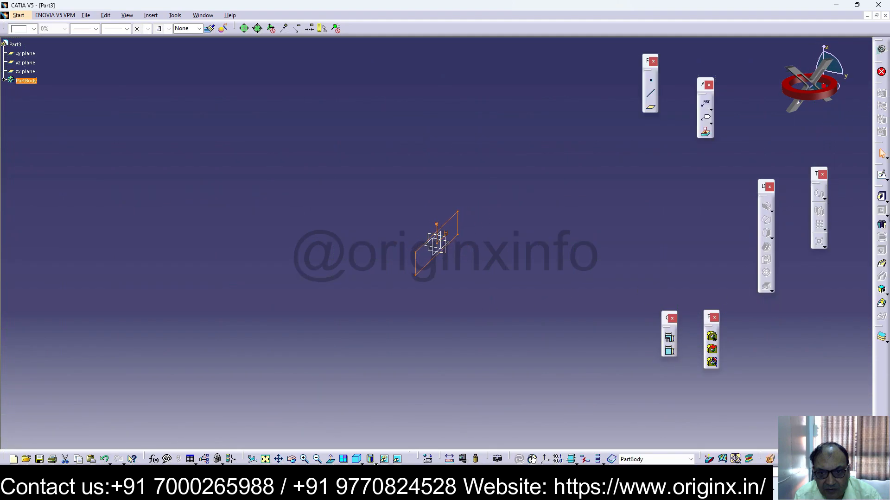
{"action": "left_click", "coordinate": [881, 197]}
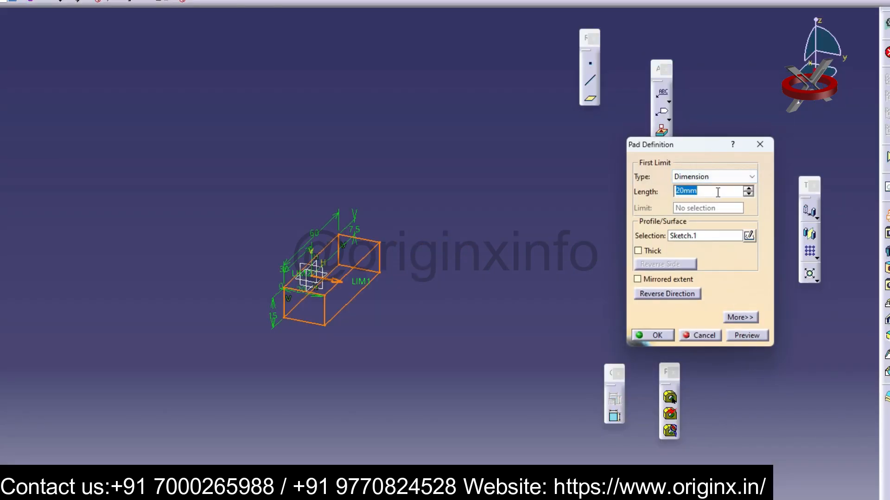
{"action": "type", "text": "65"}
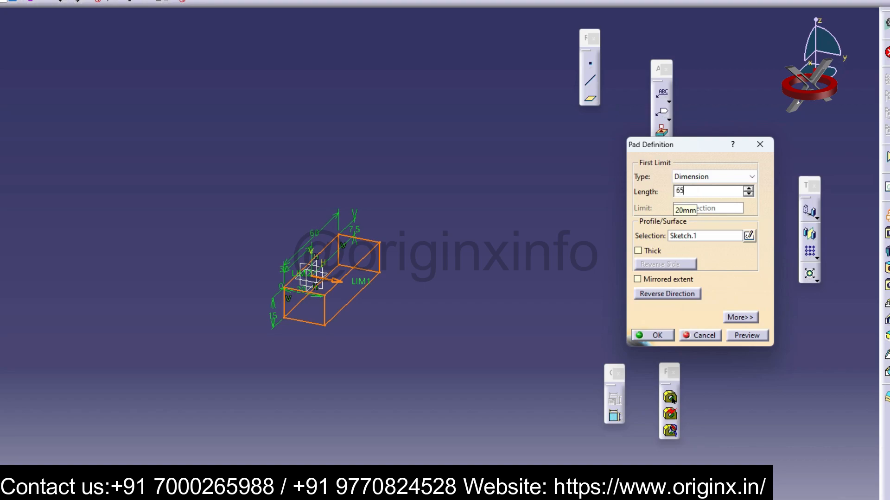
{"action": "key", "text": "Return"}
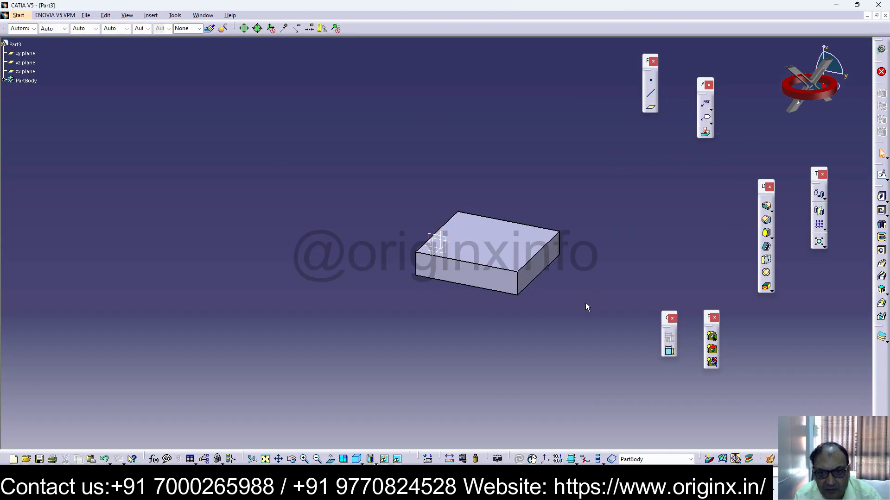
Sketch an upright rectangle about 20 mm wide and 70 mm tall on the plate's 65 mm long side face, starting on the vertical axis
{"action": "middle_click_drag", "start_coordinate": [482, 302], "coordinate": [611, 200]}
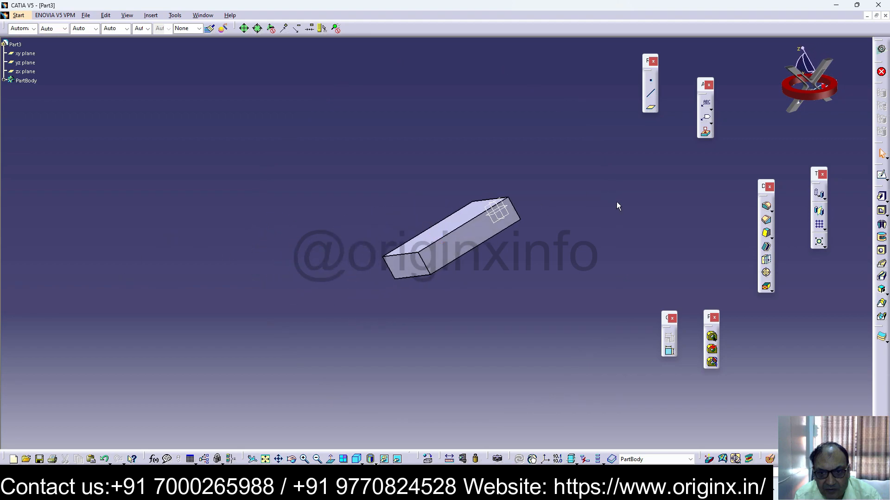
{"action": "middle_click_drag", "start_coordinate": [540, 230], "coordinate": [441, 344]}
{"action": "middle_click_drag", "start_coordinate": [560, 304], "coordinate": [541, 323]}
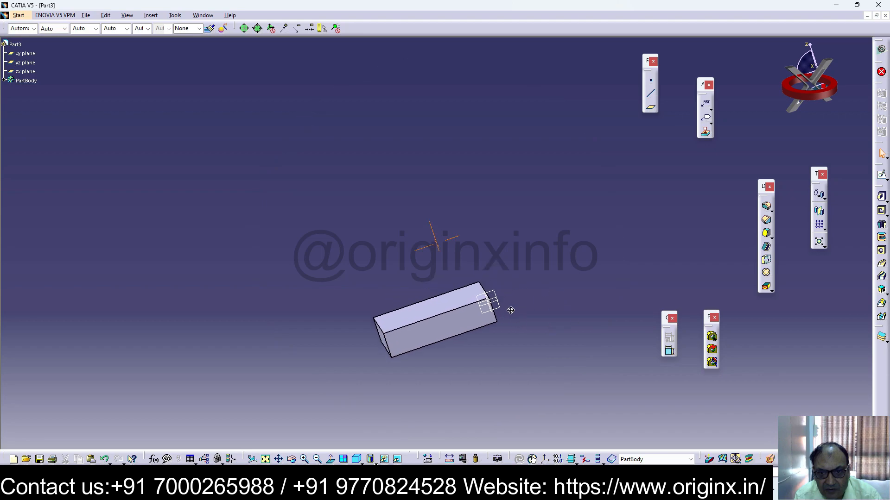
{"action": "left_click", "coordinate": [447, 331]}
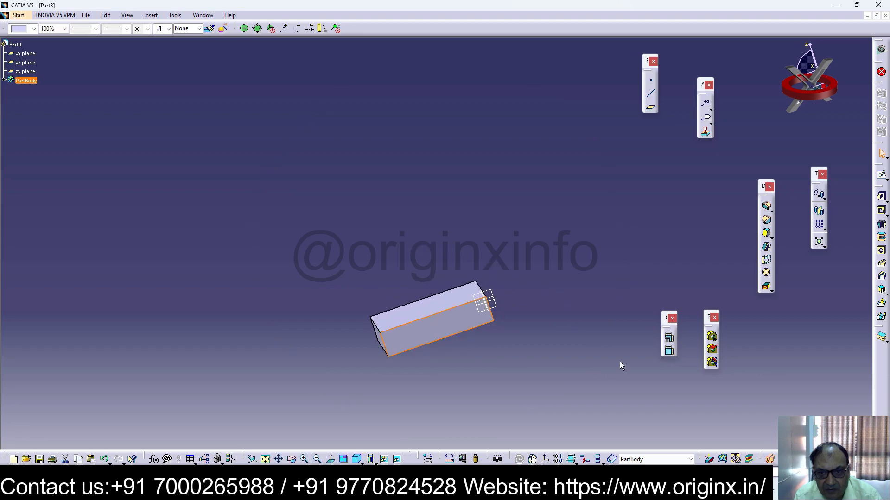
{"action": "left_click", "coordinate": [881, 174]}
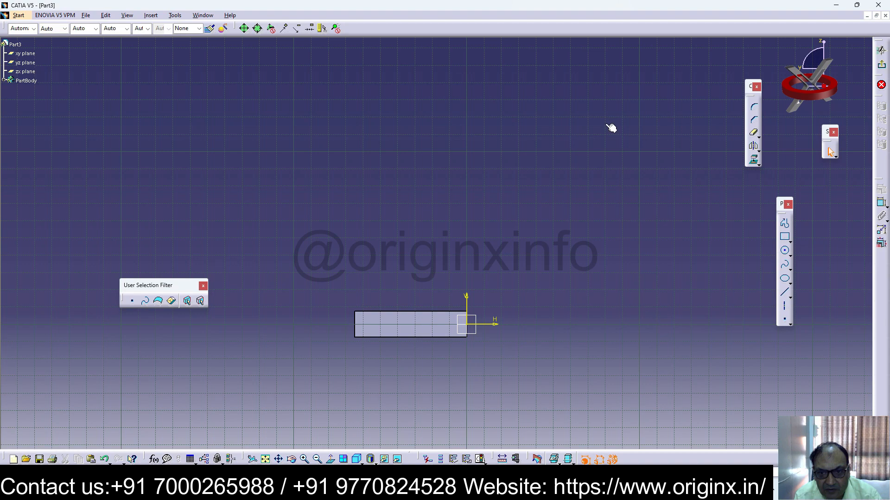
{"action": "left_click", "coordinate": [785, 237]}
{"action": "left_click", "coordinate": [466, 342]}
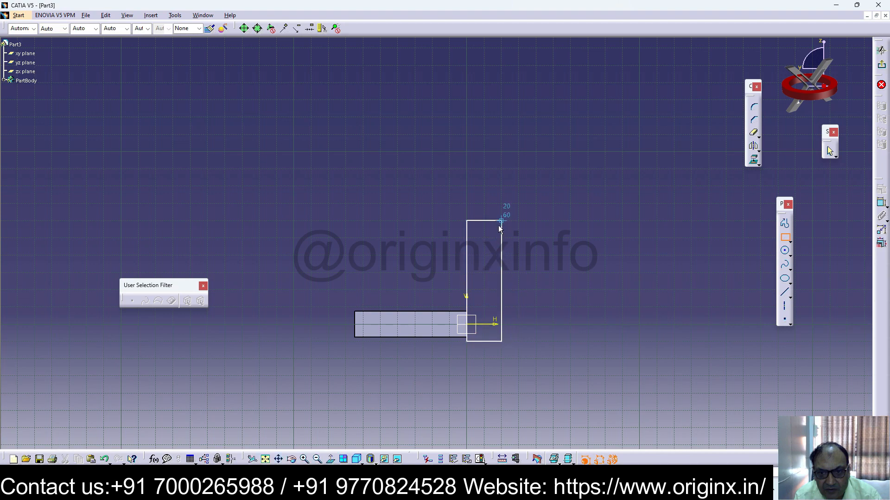
{"action": "left_click", "coordinate": [501, 222]}
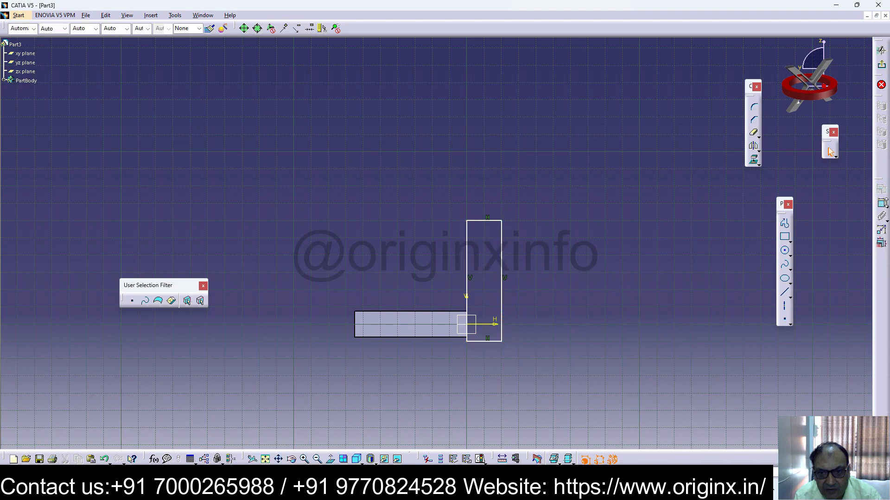
Constrain the rectangle's lower edge at 0 mm from the plate's bottom edge
{"action": "left_click", "coordinate": [435, 338]}
{"action": "left_click", "coordinate": [484, 342]}
{"action": "left_click", "coordinate": [558, 336]}
{"action": "double_click", "coordinate": [557, 335]}
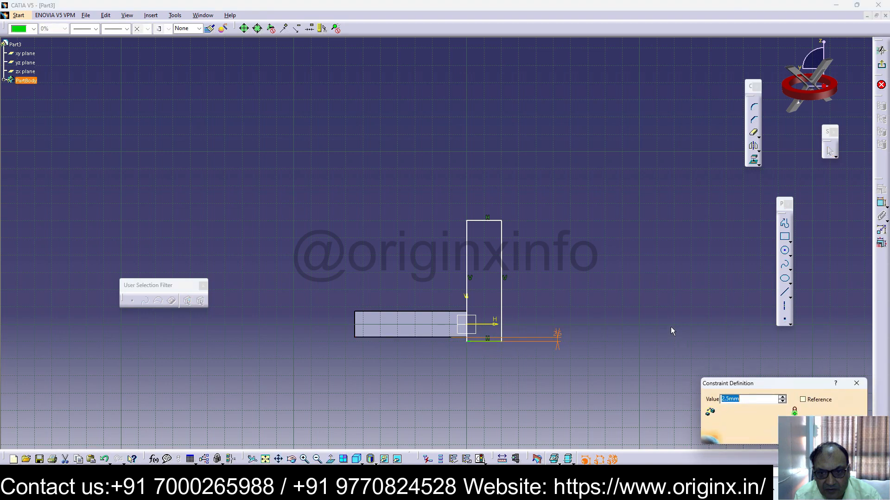
{"action": "type", "text": "0"}
{"action": "key", "text": "Return"}
{"action": "left_click", "coordinate": [435, 191]}
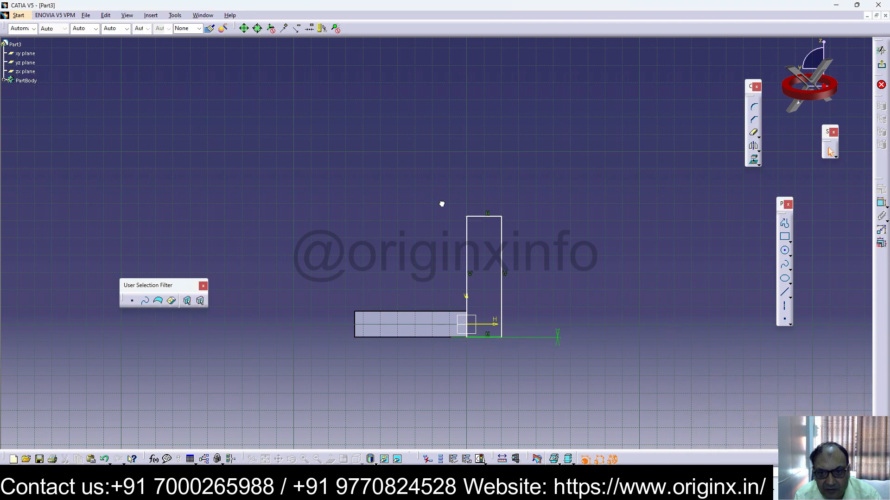
Dimension the upright rectangle's outer vertical side and set its height to 65 mm
{"action": "left_click", "coordinate": [504, 243]}
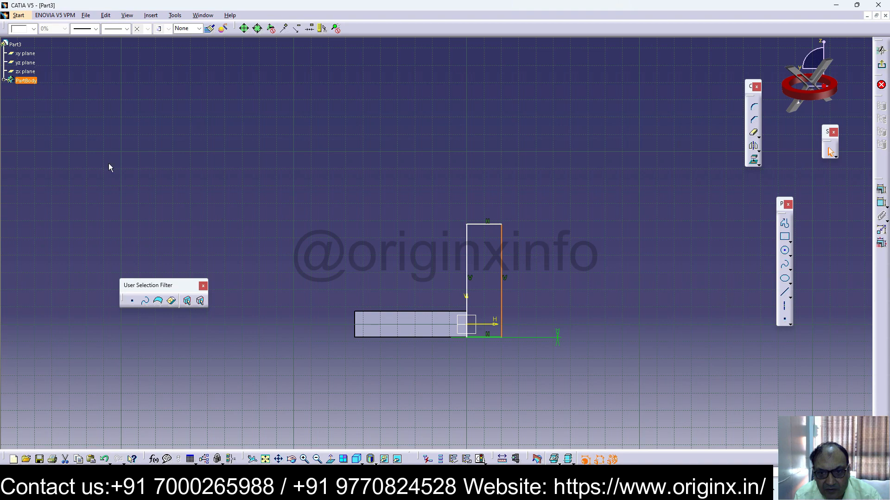
{"action": "left_click", "coordinate": [880, 203]}
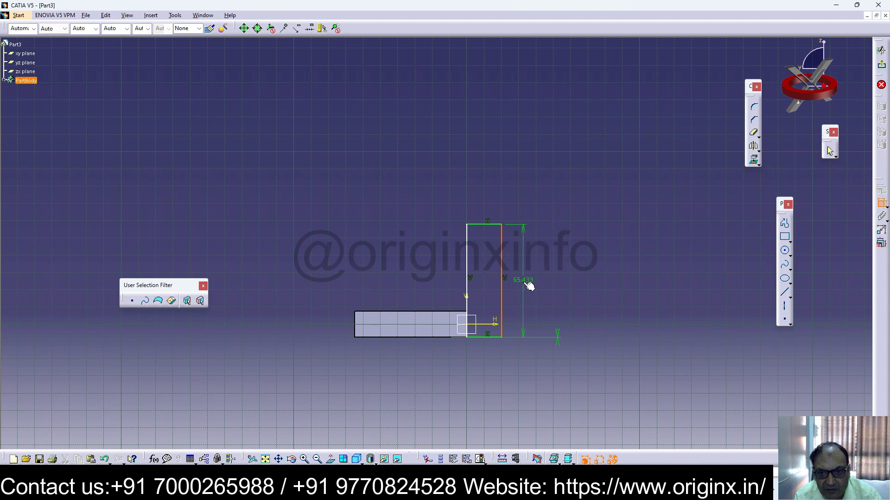
{"action": "double_click", "coordinate": [525, 285]}
{"action": "type", "text": "65"}
{"action": "key", "text": "Return"}
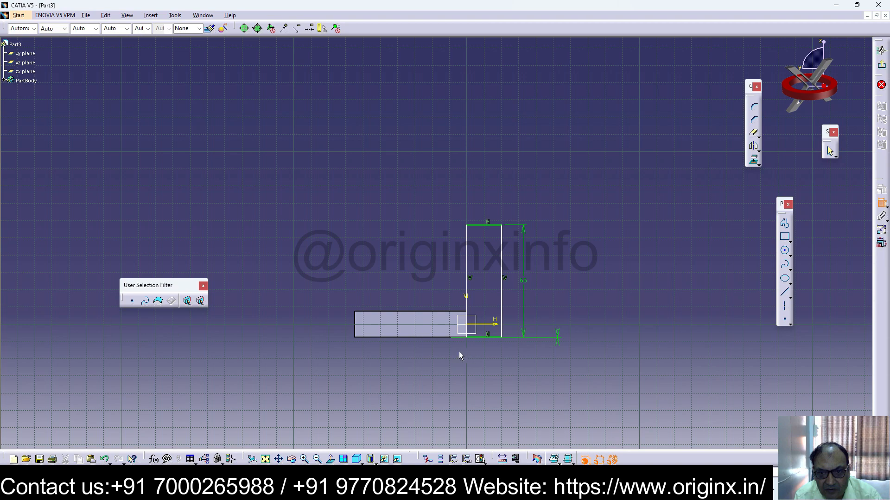
Finish the sketch and pad the upright rectangle up to plane, using the plate's opposite side face as the limit
{"action": "left_click", "coordinate": [882, 68]}
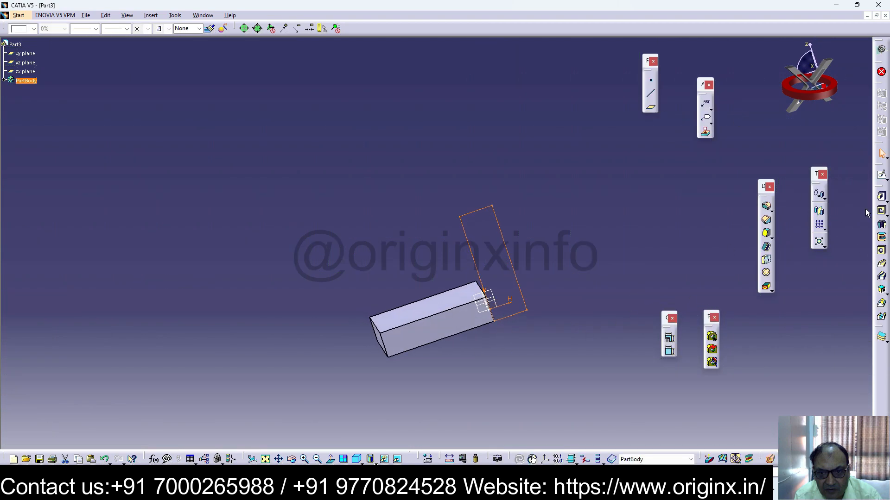
{"action": "left_click", "coordinate": [885, 201]}
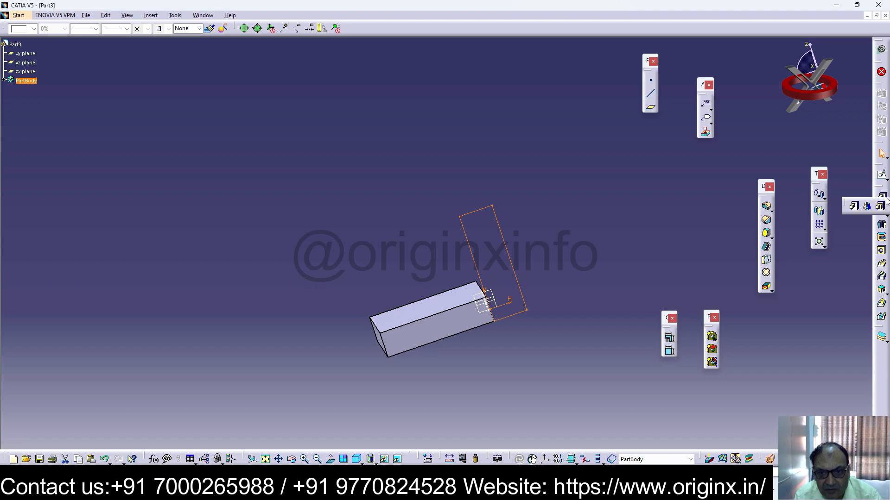
{"action": "left_click", "coordinate": [855, 207]}
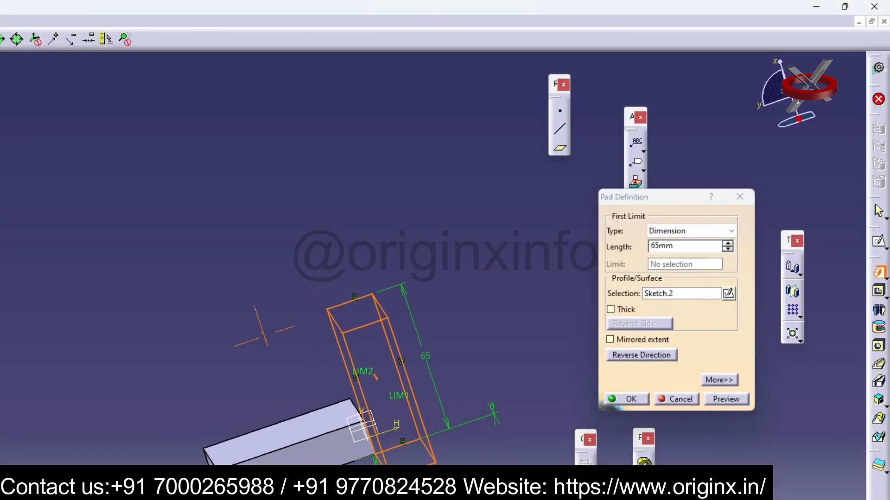
{"action": "left_click", "coordinate": [726, 231]}
{"action": "left_click", "coordinate": [670, 272]}
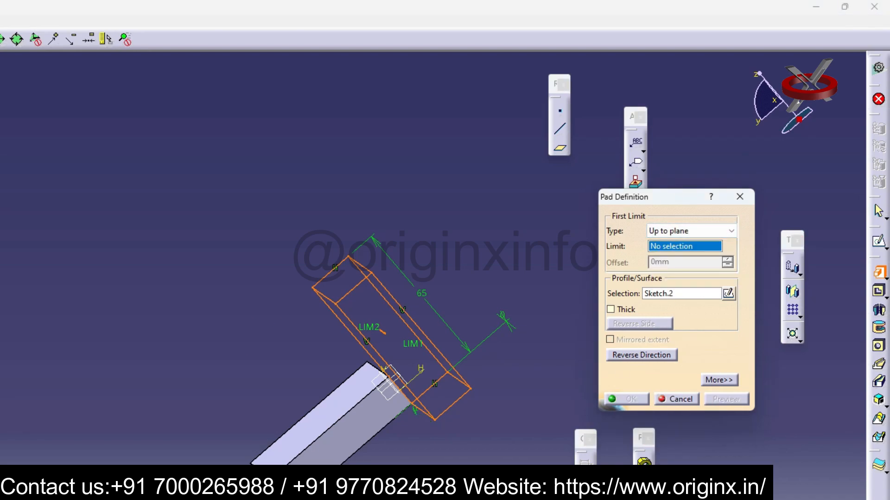
{"action": "middle_click_drag", "start_coordinate": [546, 482], "coordinate": [759, 366]}
{"action": "left_click", "coordinate": [99, 342]}
{"action": "left_click", "coordinate": [631, 399]}
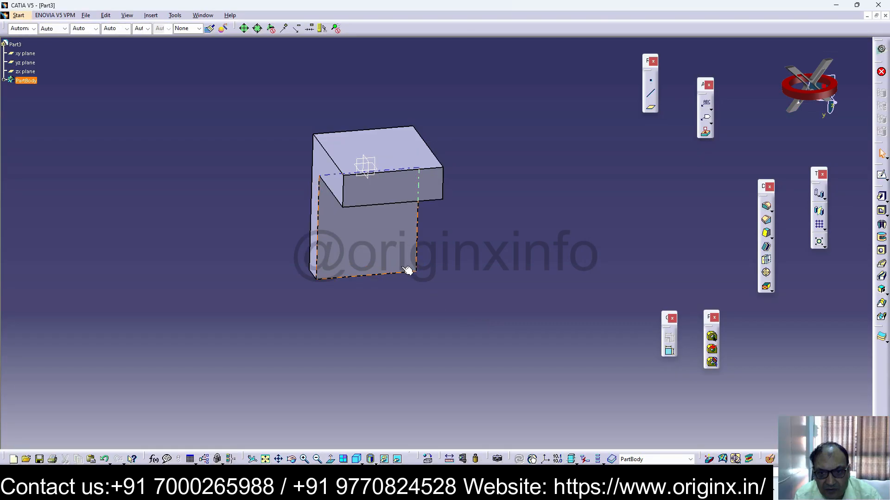
{"action": "middle_click_drag", "start_coordinate": [407, 269], "coordinate": [366, 69]}
{"action": "middle_click_drag", "start_coordinate": [431, 327], "coordinate": [313, 312]}
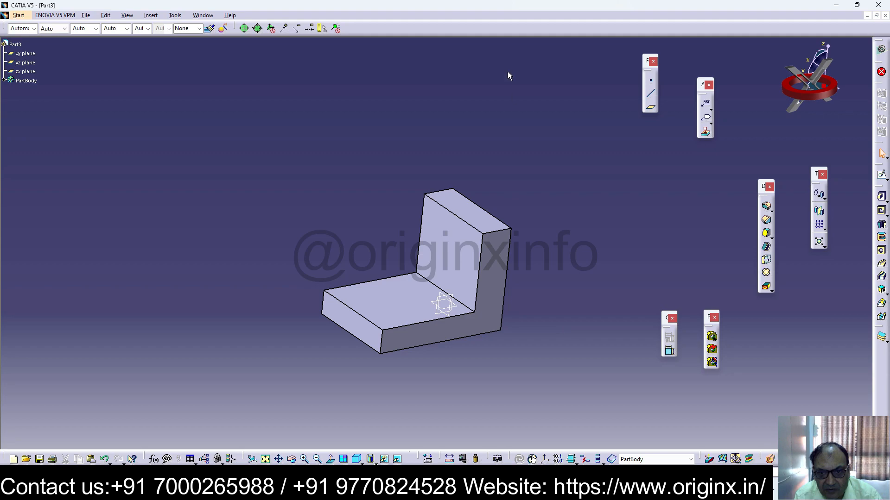
{"action": "left_click", "coordinate": [410, 309]}
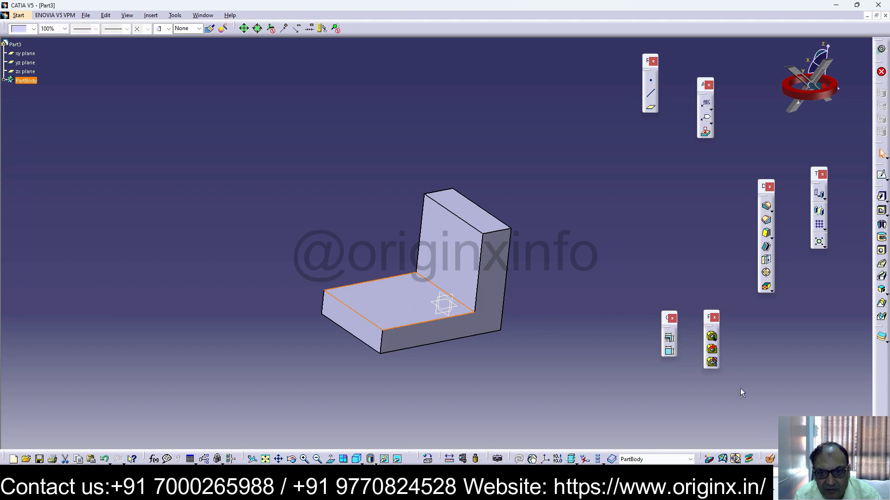
{"action": "left_click", "coordinate": [881, 174]}
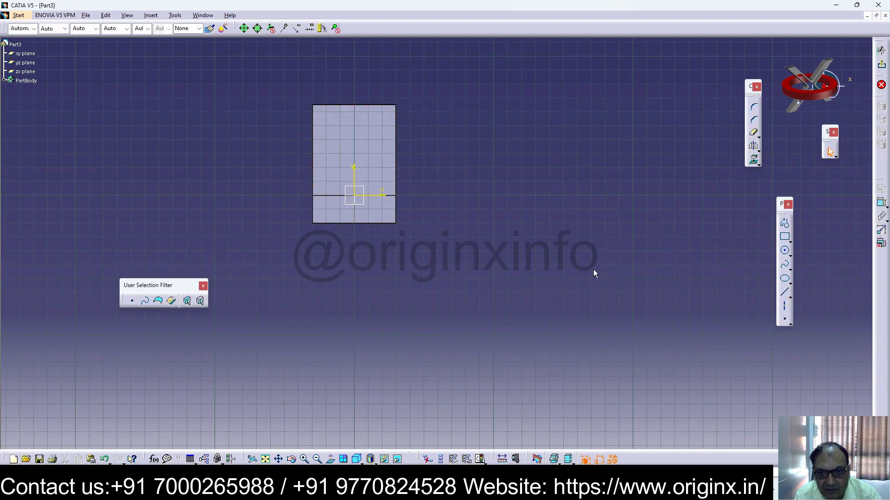
{"action": "mouse_move", "coordinate": [390, 246]}
{"action": "middle_mouse_down"}
{"action": "mouse_move", "coordinate": [411, 264]}
{"action": "mouse_move", "coordinate": [516, 189]}
{"action": "mouse_move", "coordinate": [606, 213]}
{"action": "mouse_move", "coordinate": [666, 271]}
{"action": "mouse_move", "coordinate": [377, 95]}
{"action": "middle_mouse_up"}
{"action": "left_click", "coordinate": [304, 459]}
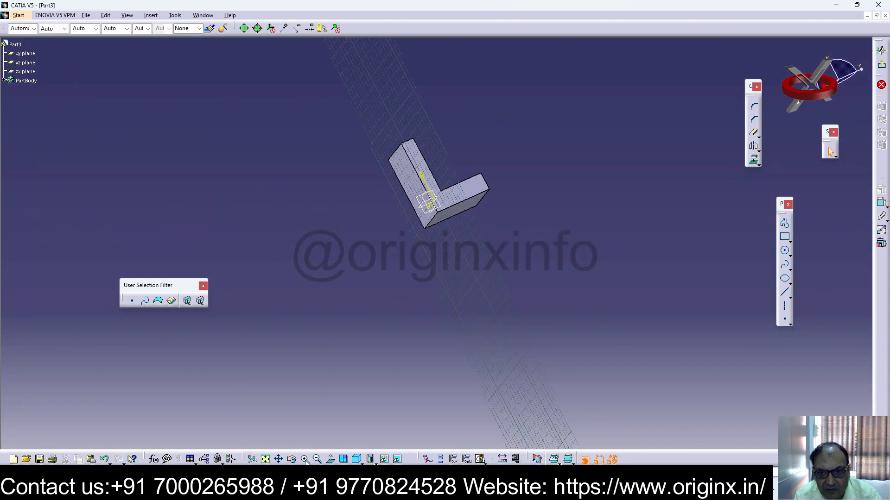
{"action": "middle_click_drag", "start_coordinate": [420, 260], "coordinate": [636, 328]}
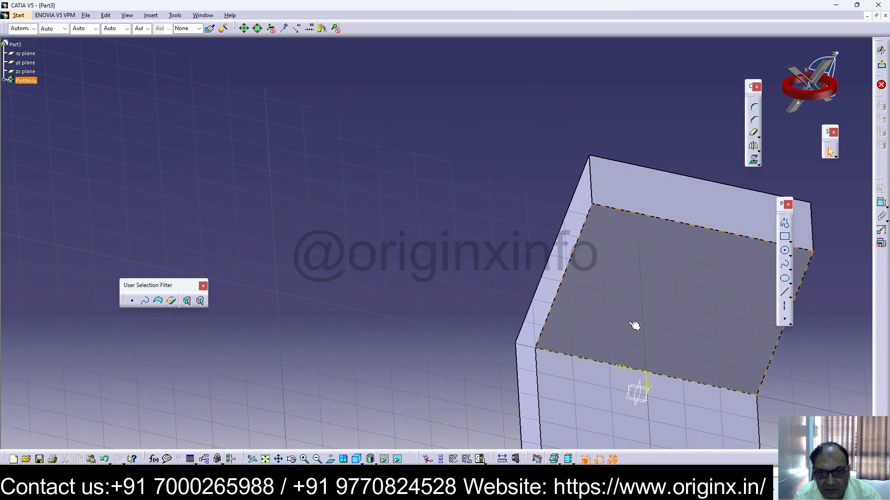
{"action": "scroll", "coordinate": [636, 328], "scroll_direction": "down", "scroll_amount": 2}
{"action": "left_click", "coordinate": [304, 461]}
{"action": "middle_click_drag", "start_coordinate": [602, 398], "coordinate": [274, 228]}
{"action": "right_click", "coordinate": [517, 278]}
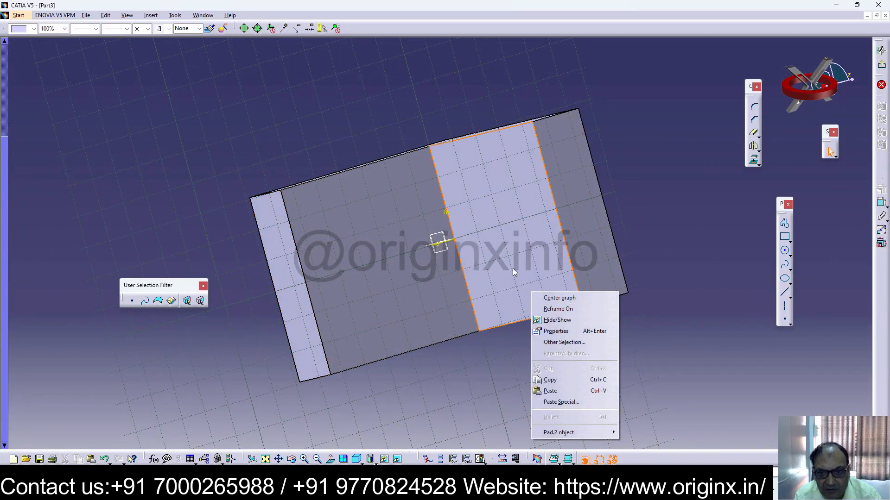
{"action": "left_click", "coordinate": [768, 370]}
{"action": "right_click", "coordinate": [535, 305]}
{"action": "left_click", "coordinate": [719, 343]}
{"action": "middle_click_drag", "start_coordinate": [503, 328], "coordinate": [474, 159]}
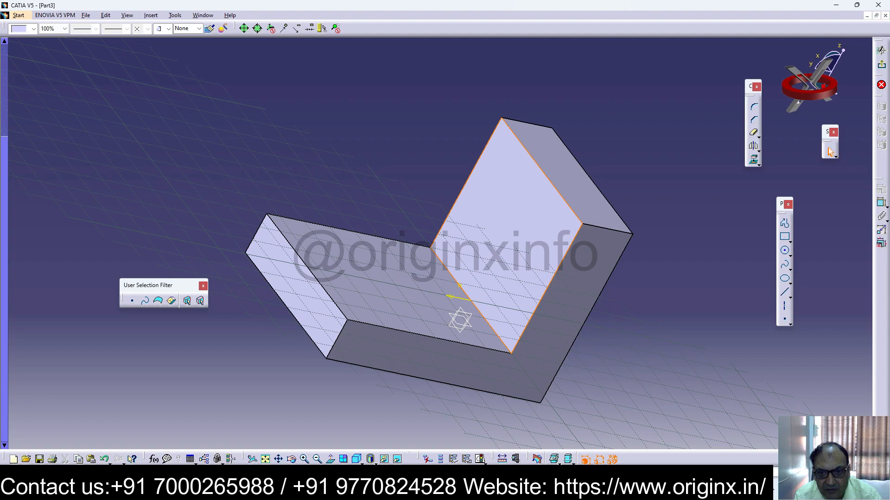
{"action": "left_click", "coordinate": [699, 362]}
{"action": "left_click", "coordinate": [398, 356]}
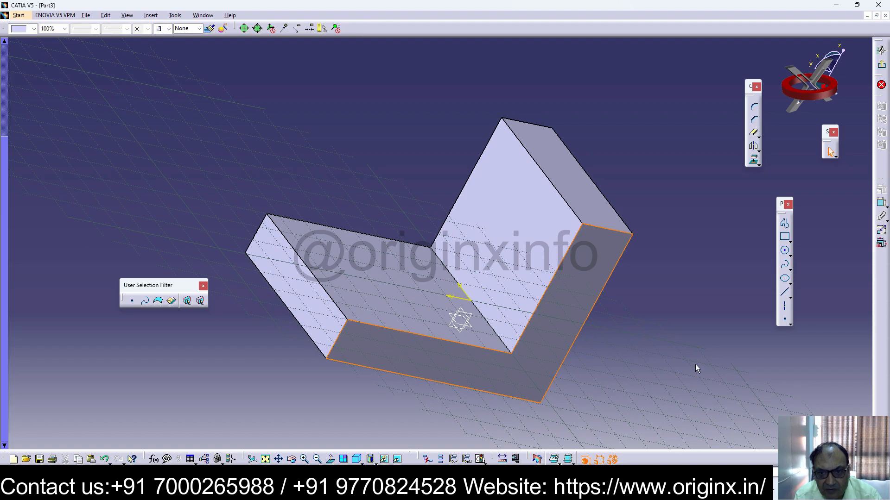
{"action": "left_click", "coordinate": [881, 64]}
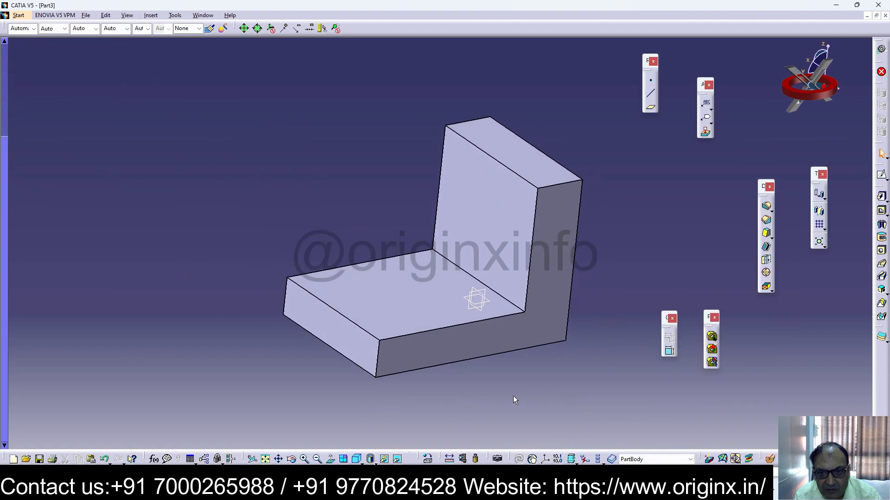
Sketch a rectangle about 20 mm square across the horizontal leg on the L-shaped side face
{"action": "left_click", "coordinate": [479, 362]}
{"action": "left_click", "coordinate": [881, 175]}
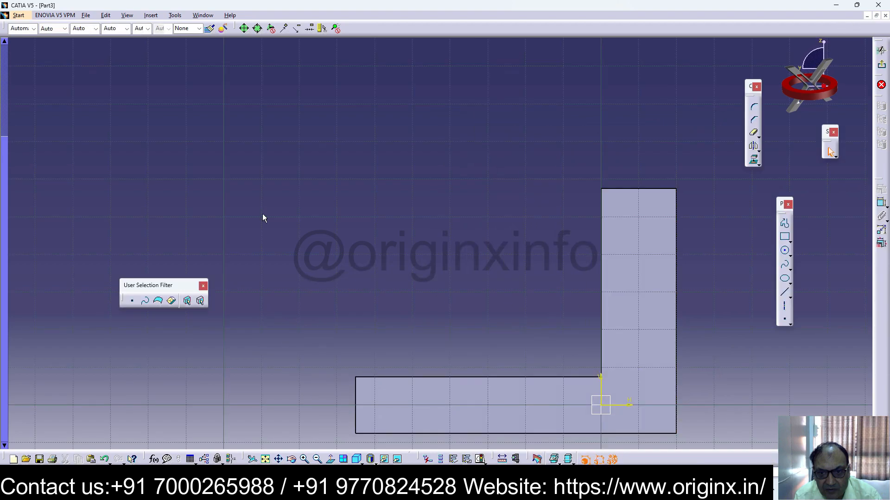
{"action": "left_click", "coordinate": [785, 236]}
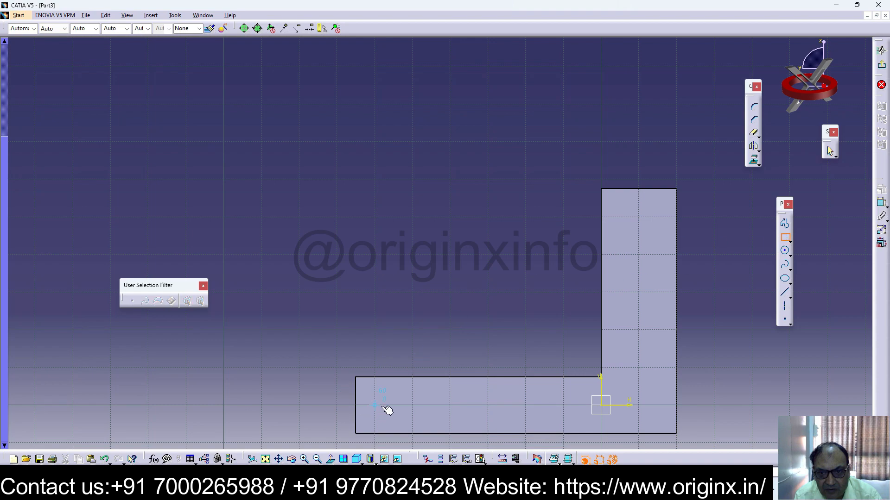
{"action": "left_click", "coordinate": [411, 369]}
{"action": "left_click", "coordinate": [474, 432]}
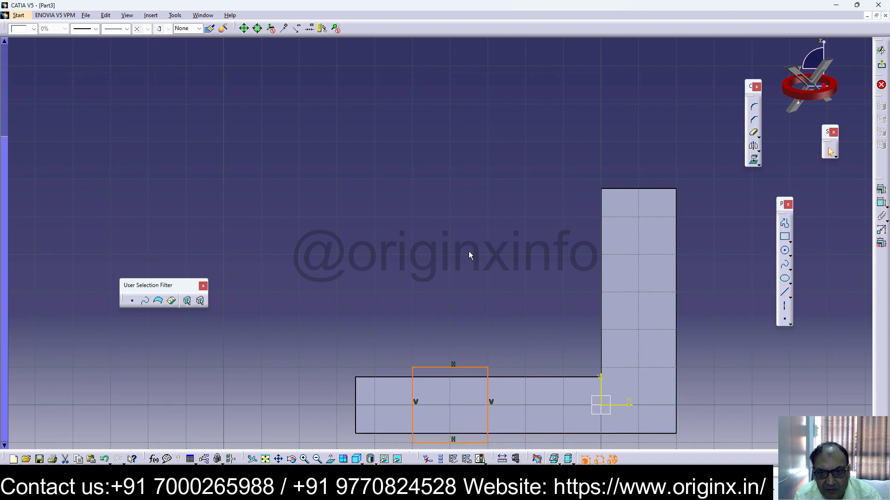
{"action": "left_click", "coordinate": [488, 308]}
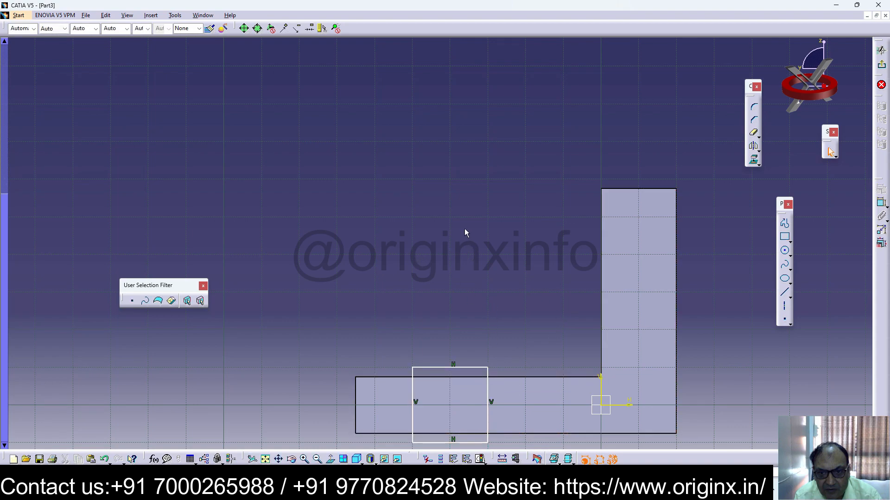
Constrain the square's upper edge at 0 mm from the horizontal leg's upper edge
{"action": "left_click", "coordinate": [881, 203]}
{"action": "left_click", "coordinate": [524, 377]}
{"action": "left_click", "coordinate": [477, 368]}
{"action": "left_click", "coordinate": [531, 369]}
{"action": "double_click", "coordinate": [534, 373]}
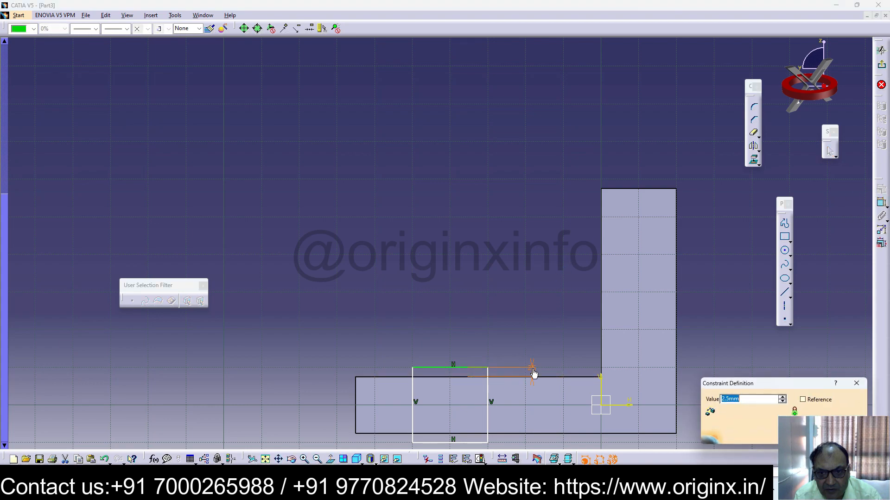
{"action": "type", "text": "0"}
{"action": "key", "text": "Return"}
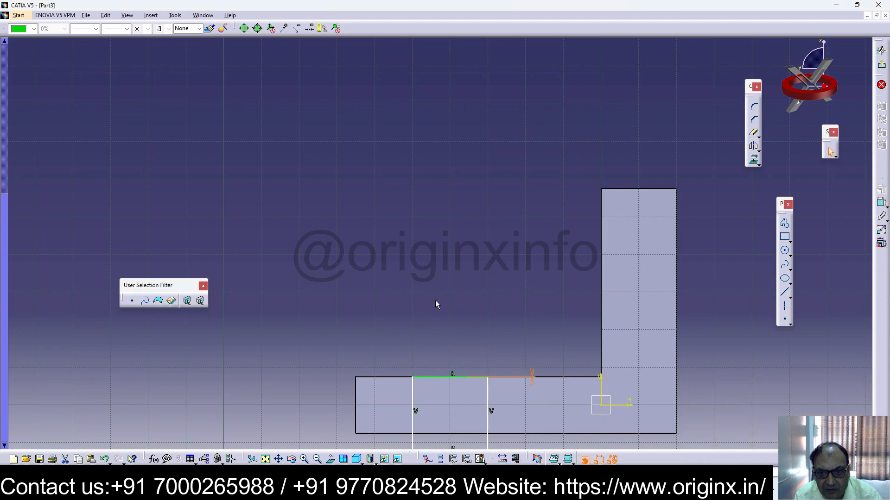
Constrain the square's lower edge at 0 mm from the horizontal leg's lower edge
{"action": "left_click", "coordinate": [594, 275]}
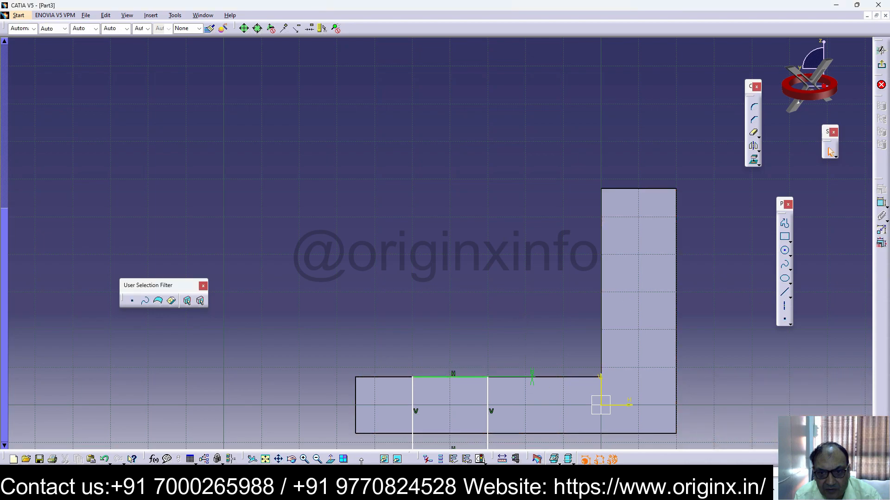
{"action": "left_click", "coordinate": [265, 459]}
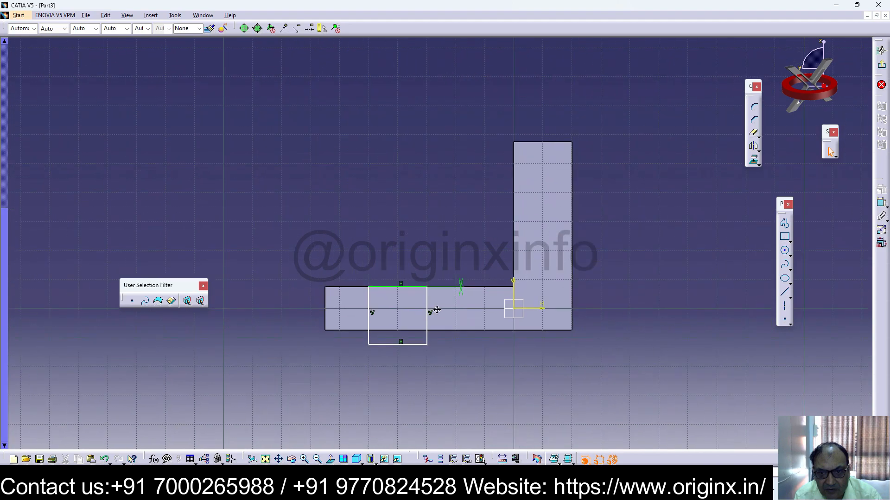
{"action": "left_click", "coordinate": [403, 335]}
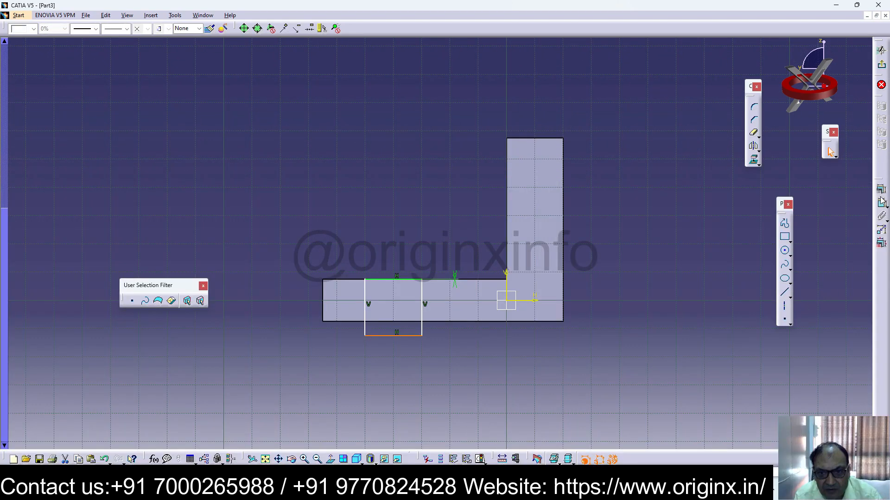
{"action": "left_click", "coordinate": [881, 203]}
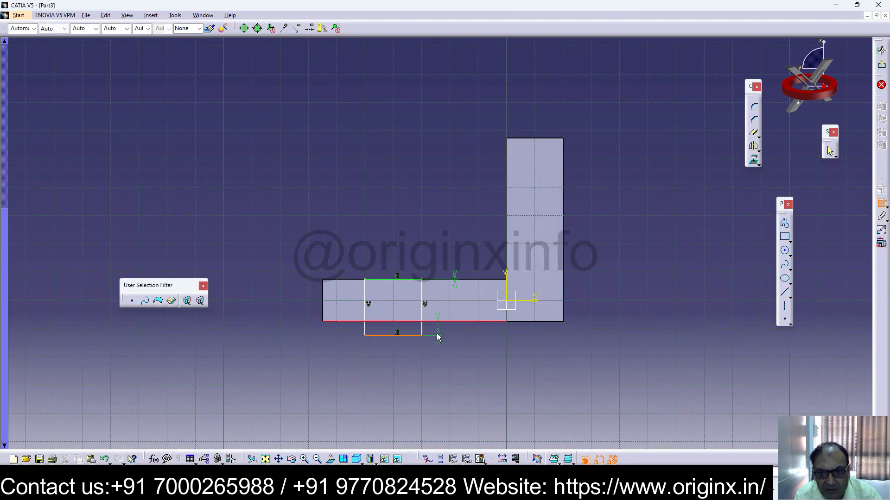
{"action": "double_click", "coordinate": [453, 332]}
{"action": "type", "text": "0"}
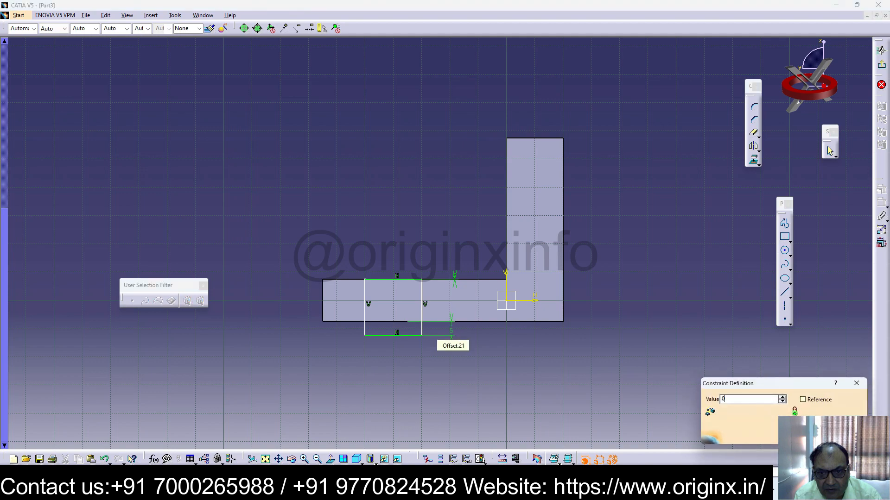
{"action": "key", "text": "Return"}
Dimension the lower edge of the rectangle on the horizontal leg and set its width to 18 mm
{"action": "left_click", "coordinate": [384, 321]}
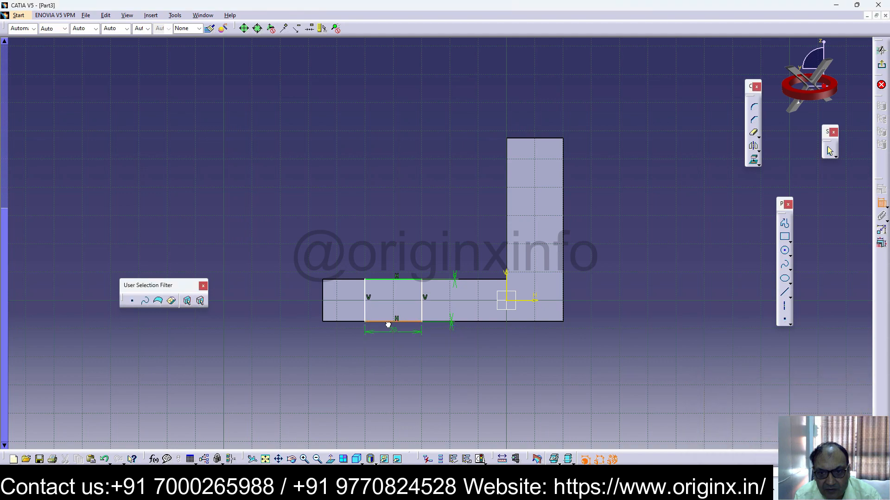
{"action": "left_click", "coordinate": [392, 341]}
{"action": "double_click", "coordinate": [392, 339]}
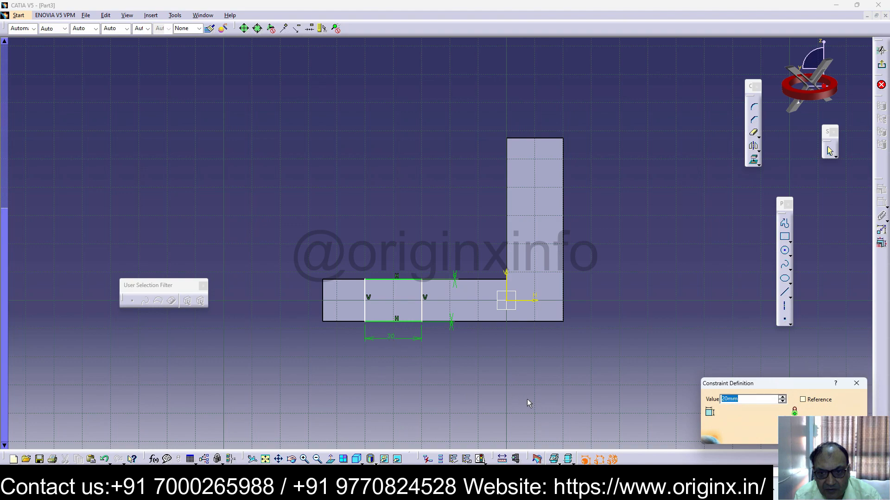
{"action": "type", "text": "1"}
{"action": "key", "text": "Return"}
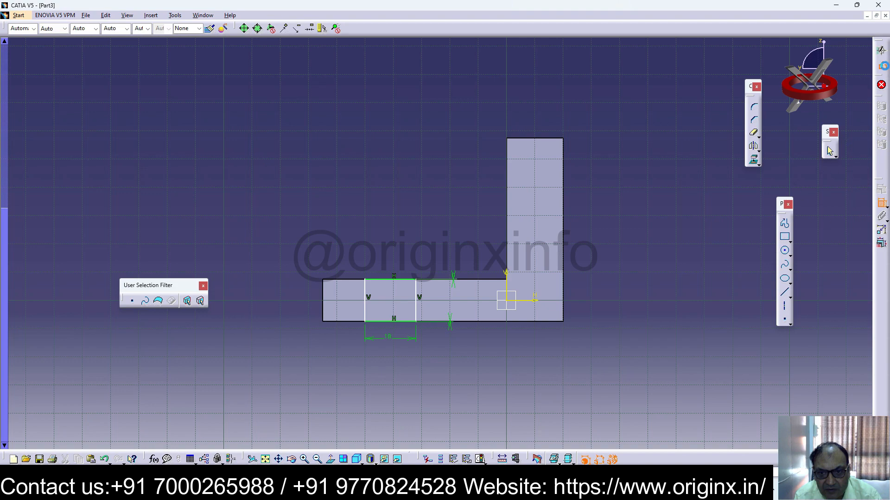
Finish the sketch and cut it as a 20 mm deep pocket into the side of the horizontal leg
{"action": "left_click", "coordinate": [882, 65]}
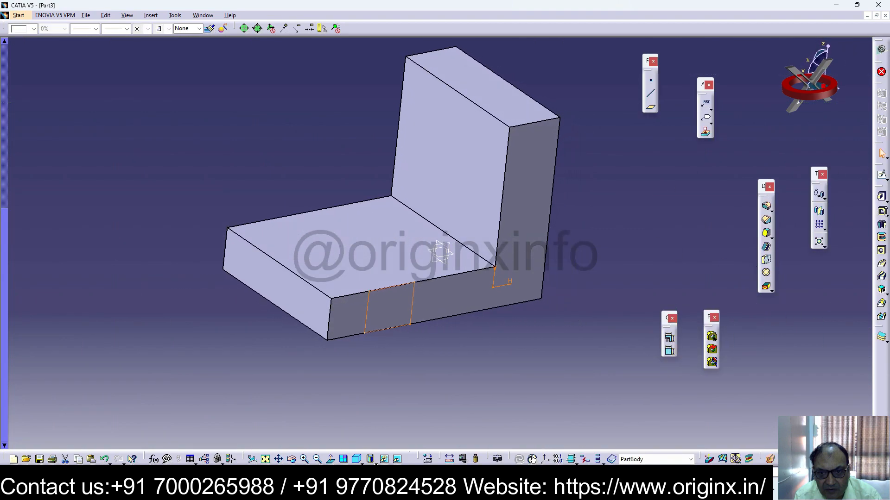
{"action": "left_click", "coordinate": [884, 212]}
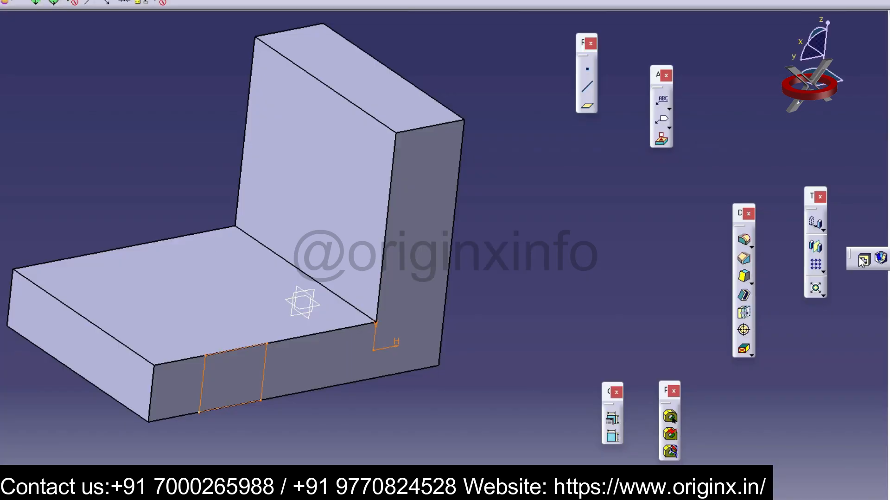
{"action": "left_click", "coordinate": [863, 261]}
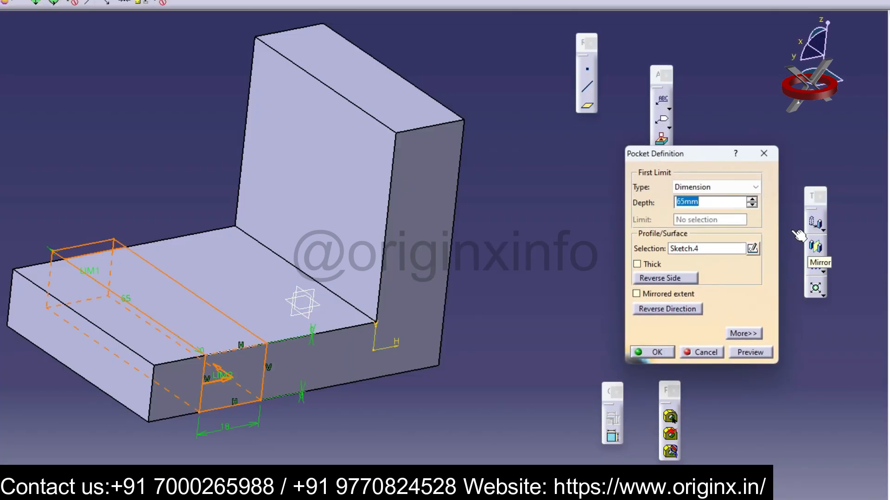
{"action": "type", "text": "20"}
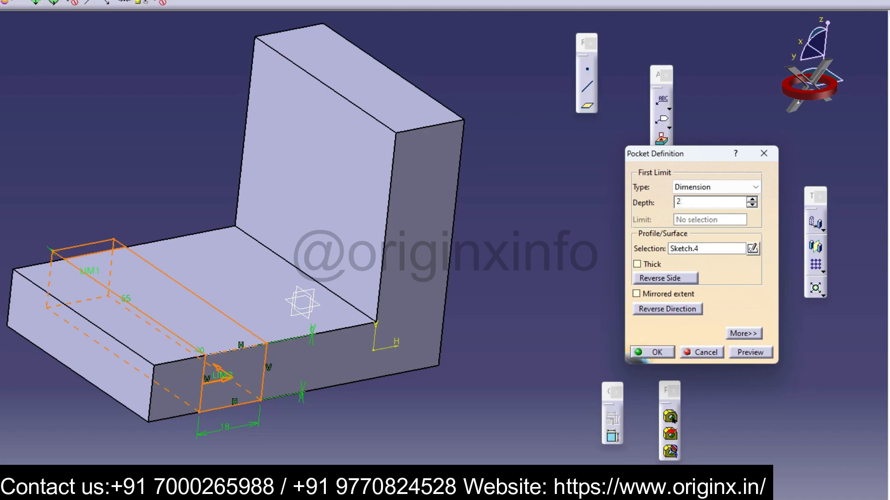
{"action": "key", "text": "Return"}
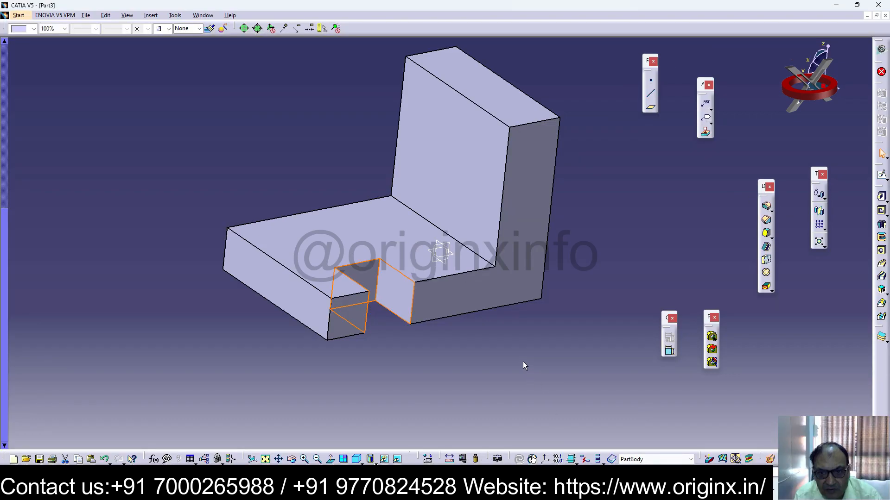
{"action": "left_click", "coordinate": [524, 366]}
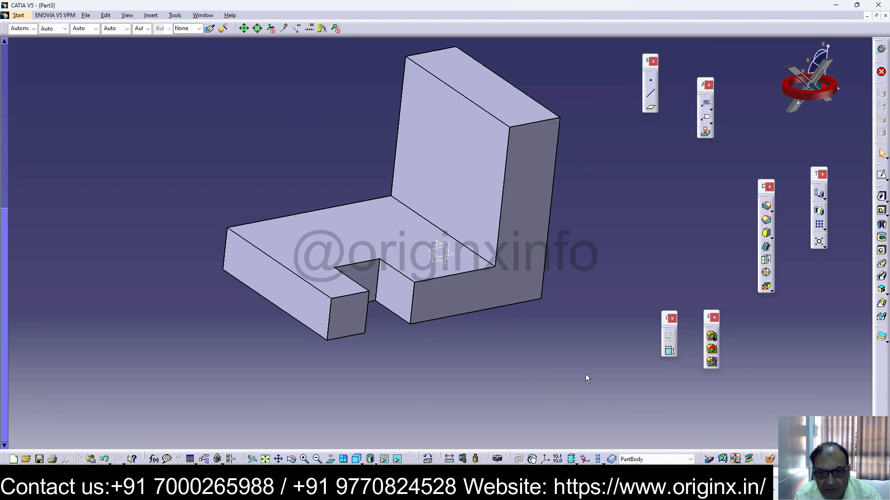
Sketch a rectangle about 20 mm square across the upper edge of the upright leg's inner face
{"action": "left_click", "coordinate": [453, 135]}
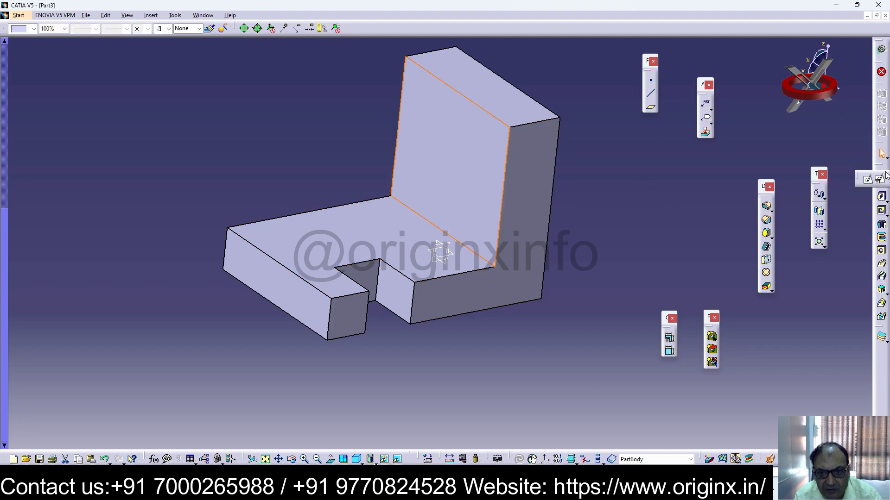
{"action": "left_click", "coordinate": [881, 175]}
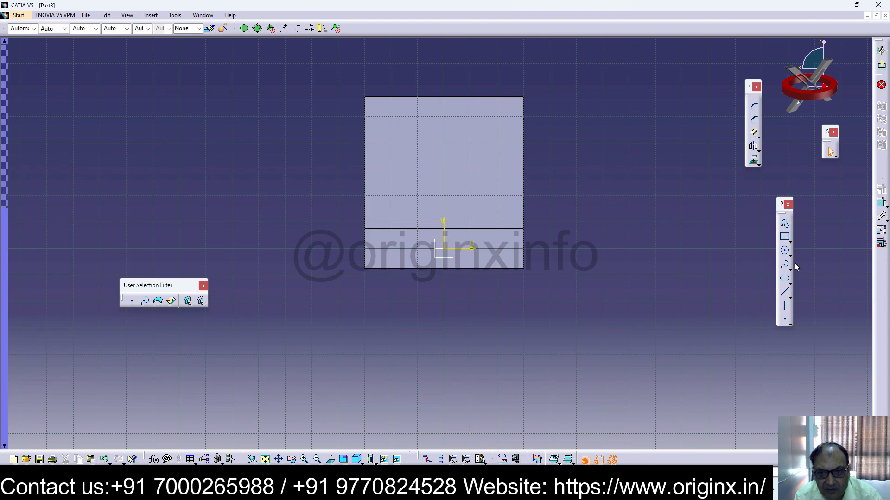
{"action": "left_click", "coordinate": [785, 237]}
{"action": "left_click", "coordinate": [417, 90]}
{"action": "left_click", "coordinate": [471, 143]}
{"action": "left_click", "coordinate": [475, 154]}
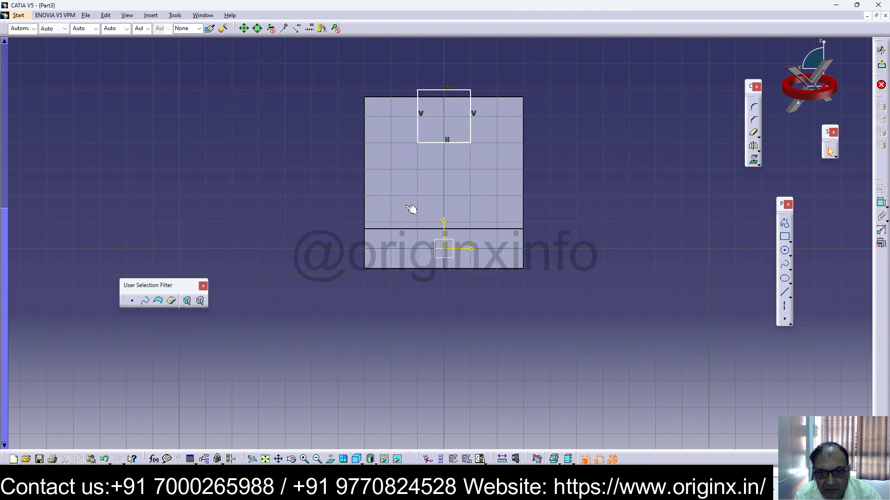
Constrain the new rectangle's upper edge at 0 mm from the upright leg's upper edge
{"action": "left_click", "coordinate": [882, 202]}
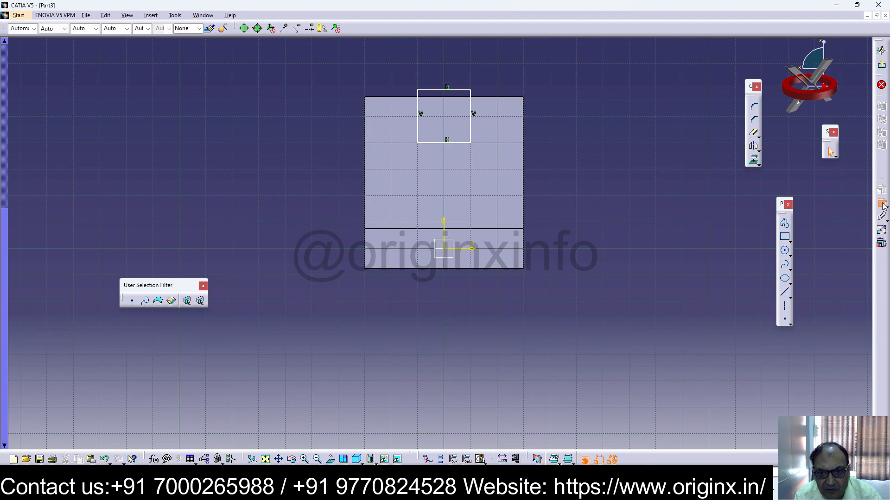
{"action": "left_click", "coordinate": [467, 90]}
{"action": "left_click", "coordinate": [504, 97]}
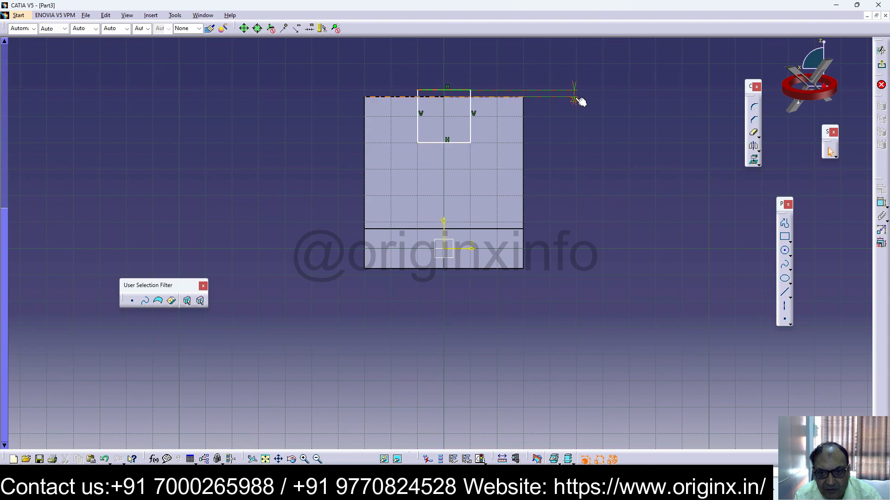
{"action": "double_click", "coordinate": [573, 104]}
{"action": "type", "text": "0mm"}
{"action": "key", "text": "Return"}
Constrain the rectangle's left side at 15 mm from the upright leg's left edge
{"action": "left_click", "coordinate": [421, 134]}
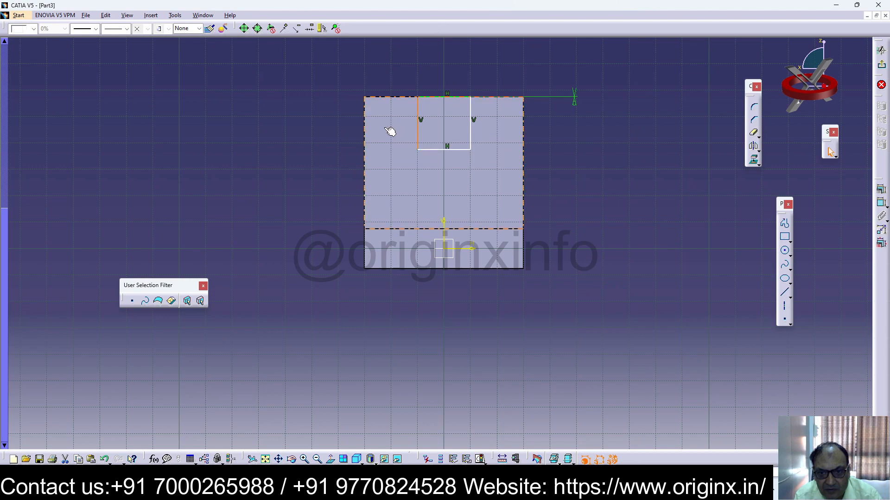
{"action": "left_click", "coordinate": [880, 204]}
{"action": "left_click", "coordinate": [364, 119]}
{"action": "left_click", "coordinate": [388, 116]}
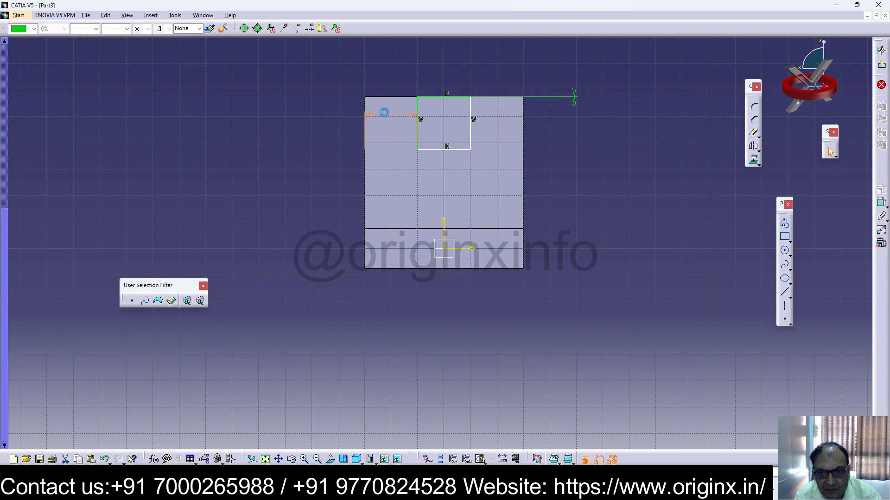
{"action": "double_click", "coordinate": [389, 116]}
{"action": "type", "text": "15"}
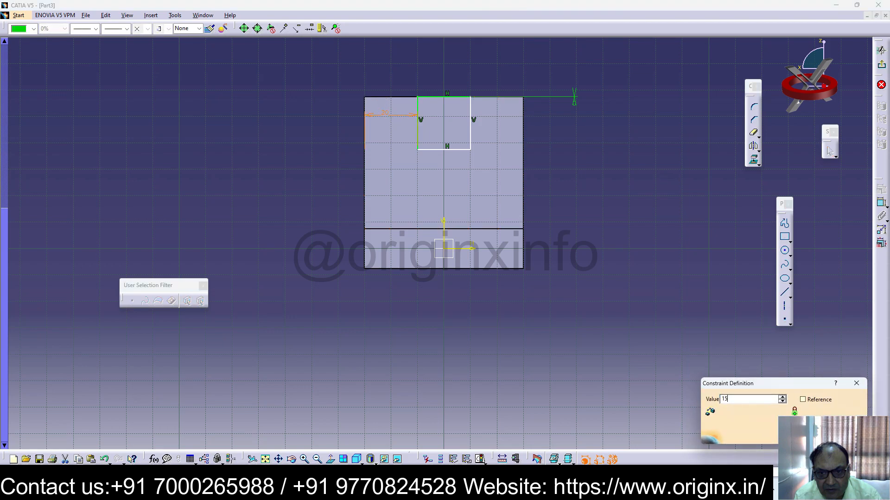
{"action": "key", "text": "Return"}
{"action": "left_click", "coordinate": [665, 209]}
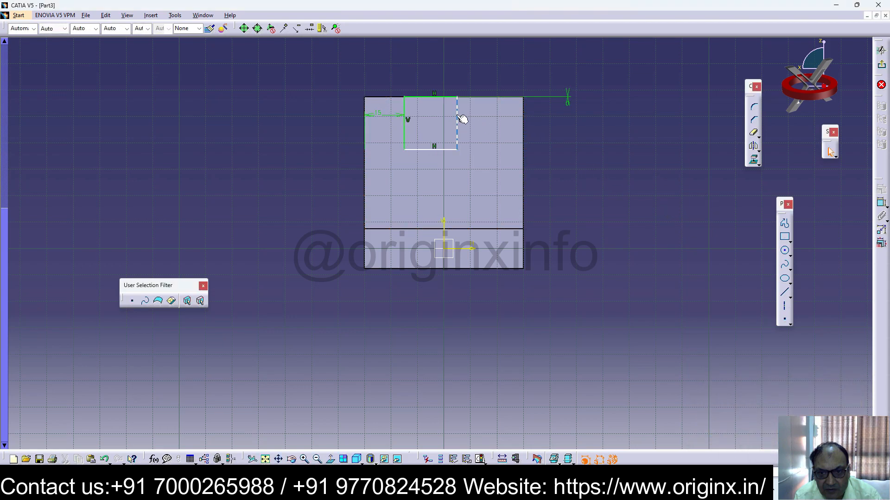
Dimension the rectangle's lower edge on the upright face and set its width to 30 mm
{"action": "left_click", "coordinate": [882, 203]}
{"action": "left_click", "coordinate": [426, 149]}
{"action": "double_click", "coordinate": [430, 165]}
{"action": "type", "text": "30"}
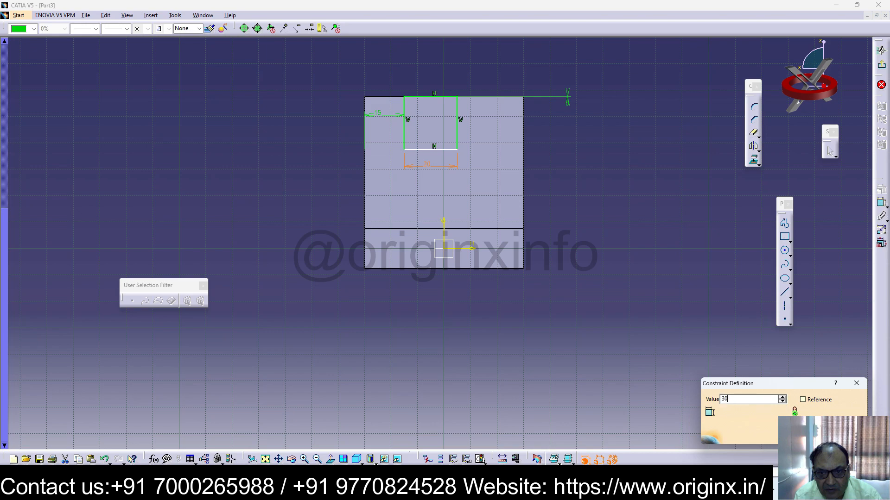
{"action": "key", "text": "Return"}
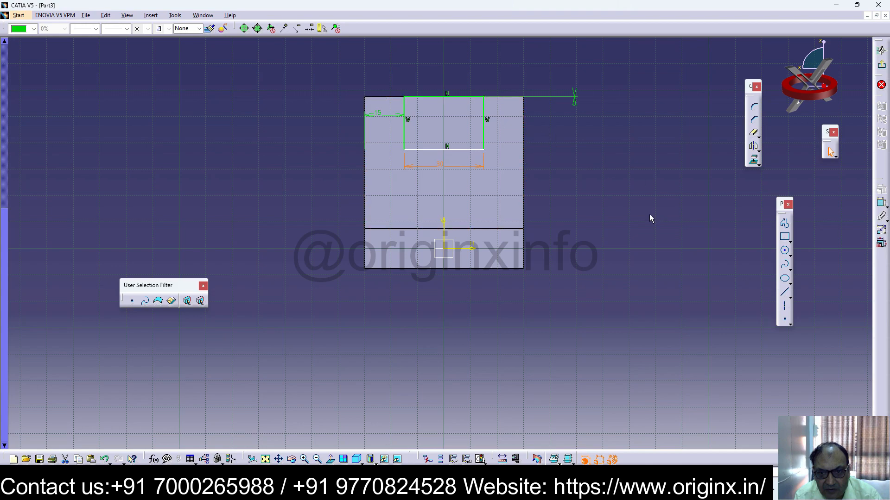
{"action": "left_click", "coordinate": [663, 215]}
Dimension the rectangle's right side on the upright face and set its height to 15 mm
{"action": "left_click", "coordinate": [485, 132]}
{"action": "left_click", "coordinate": [881, 203]}
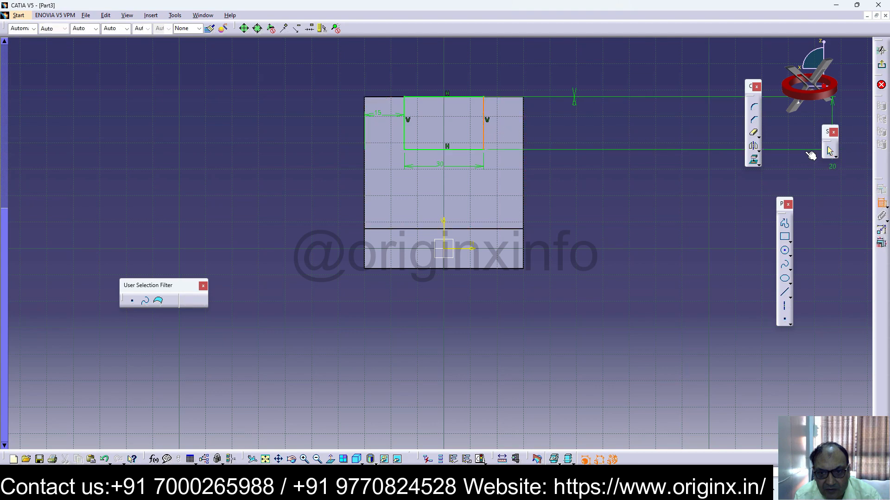
{"action": "double_click", "coordinate": [502, 131]}
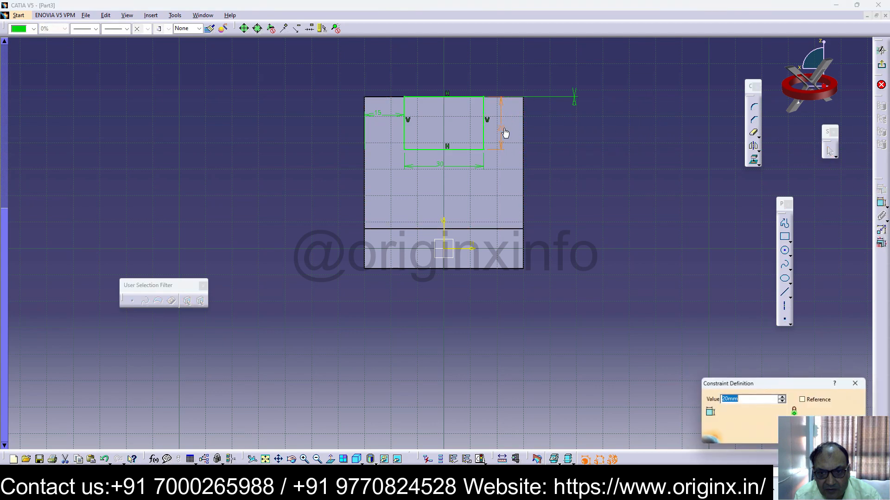
{"action": "type", "text": "15"}
{"action": "key", "text": "Return"}
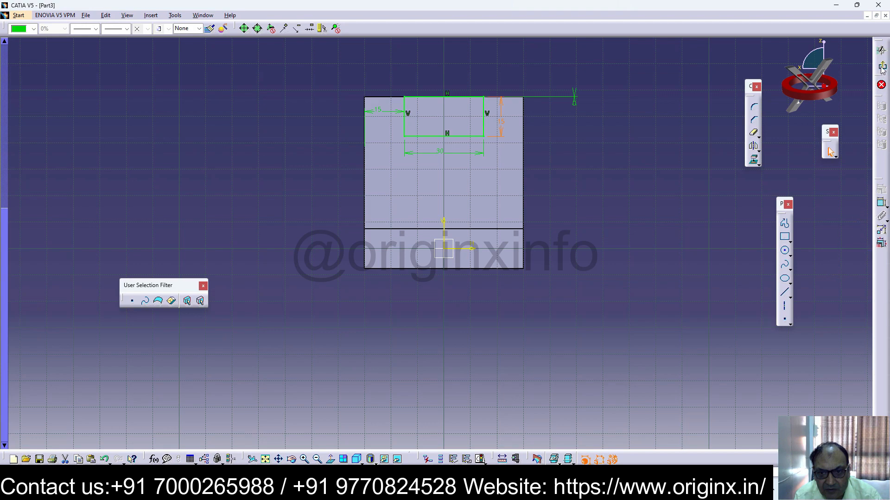
Finish the sketch and cut it as a 20 mm deep pocket through the upright leg
{"action": "left_click", "coordinate": [881, 85]}
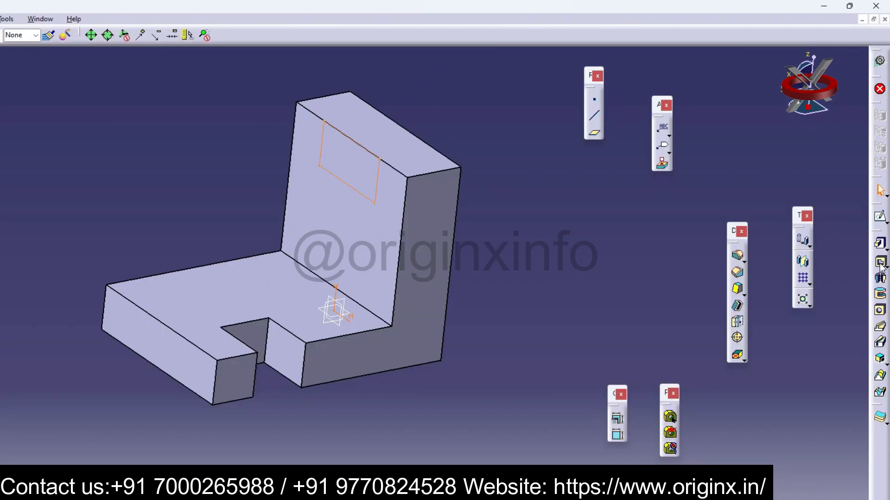
{"action": "left_click", "coordinate": [711, 337]}
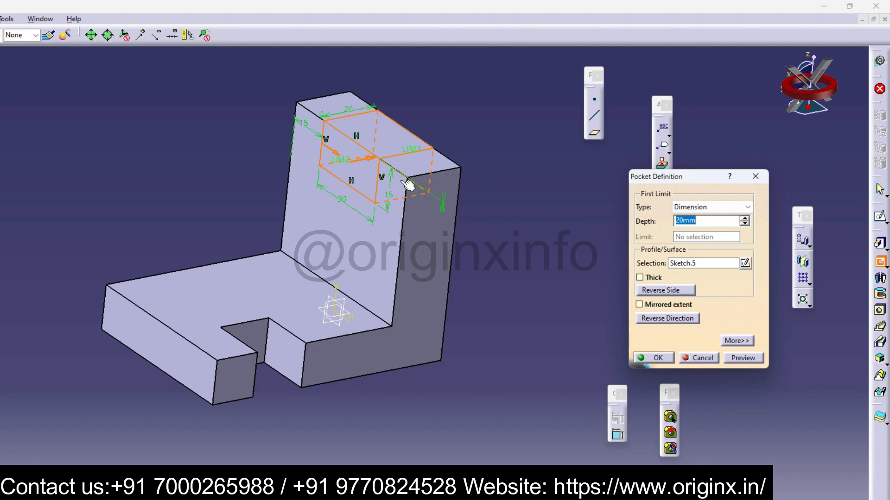
{"action": "left_click", "coordinate": [647, 359]}
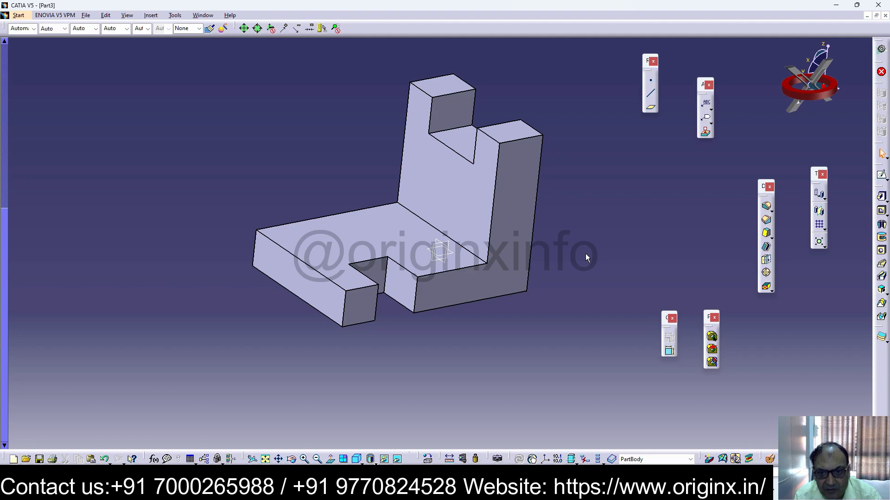
{"action": "middle_click_drag", "start_coordinate": [585, 254], "coordinate": [616, 241]}
{"action": "middle_click_drag", "start_coordinate": [624, 199], "coordinate": [577, 205]}
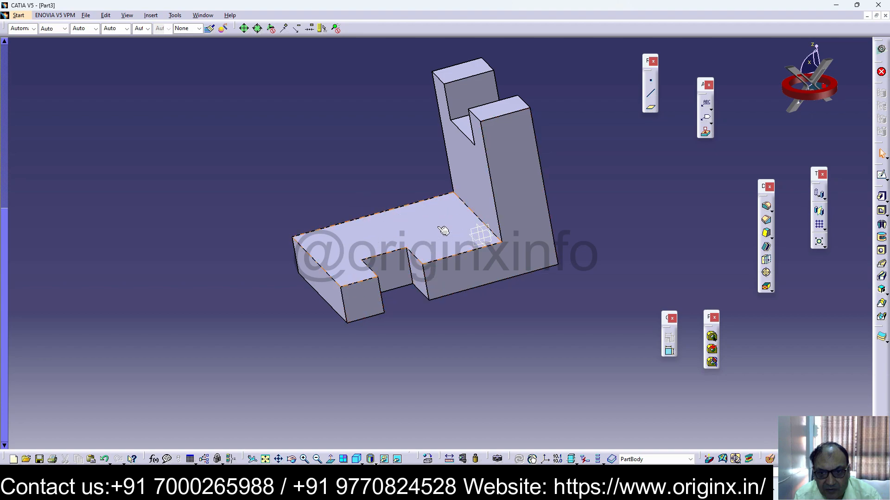
{"action": "right_click", "coordinate": [518, 204]}
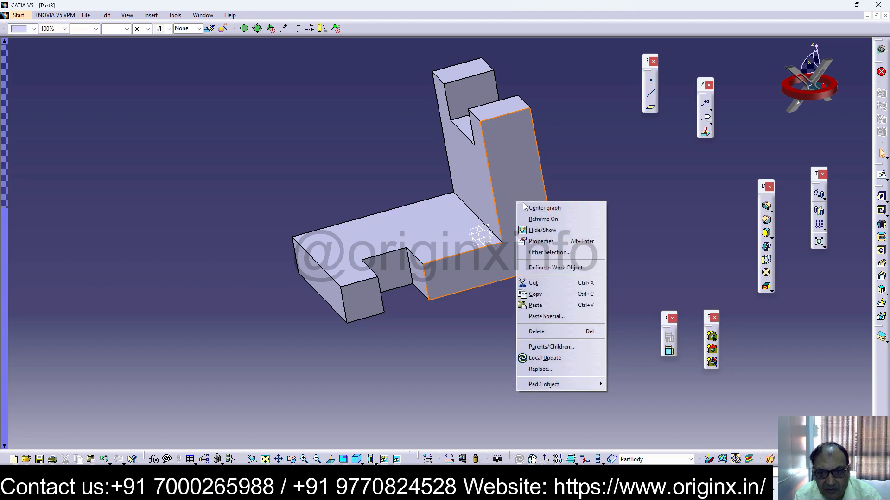
{"action": "left_click", "coordinate": [585, 149]}
{"action": "middle_click_drag", "start_coordinate": [556, 224], "coordinate": [608, 241]}
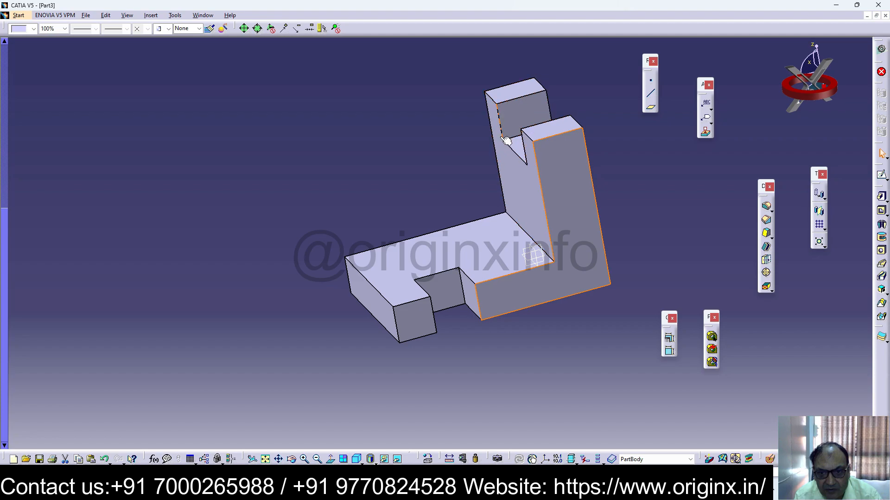
{"action": "left_click", "coordinate": [653, 222]}
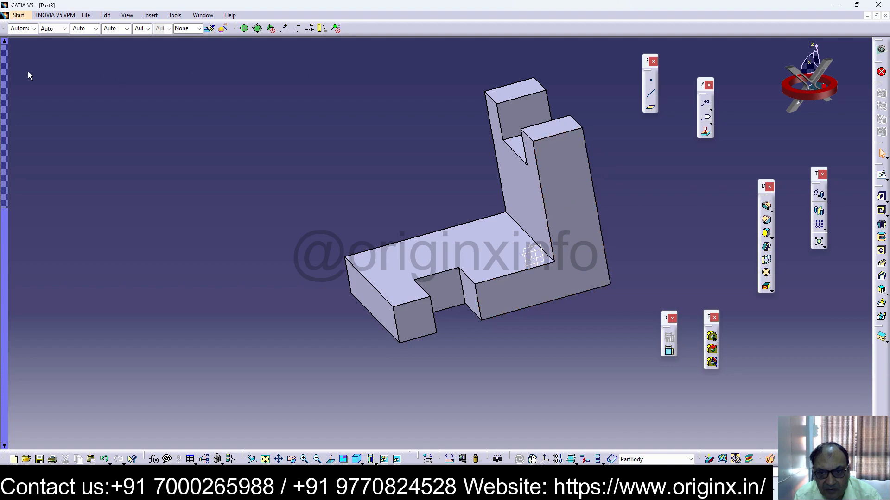
Save the notched bracket part under the file name 6 in the catia tutorials folder
{"action": "left_click", "coordinate": [85, 15]}
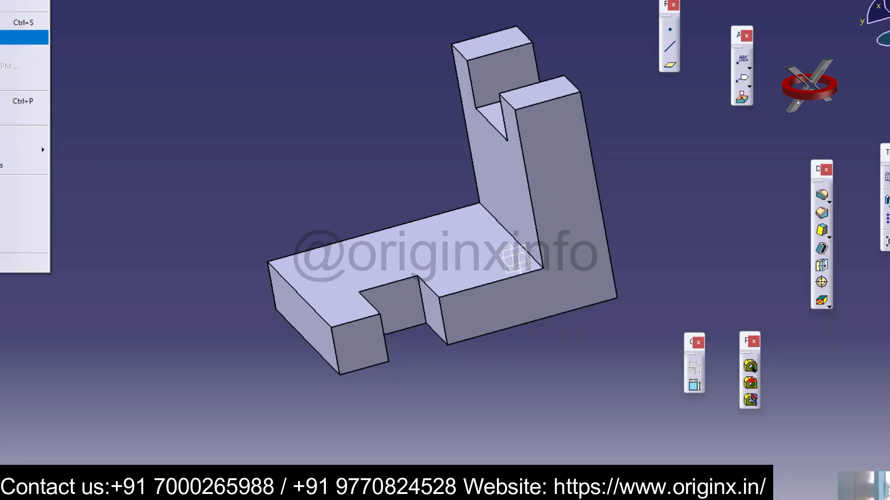
{"action": "left_click", "coordinate": [23, 37]}
{"action": "type", "text": "6"}
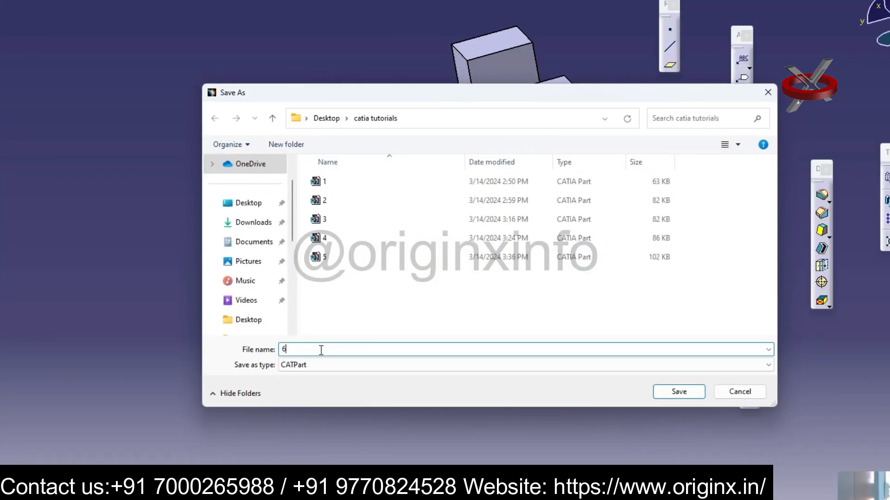
{"action": "key", "text": "Return"}
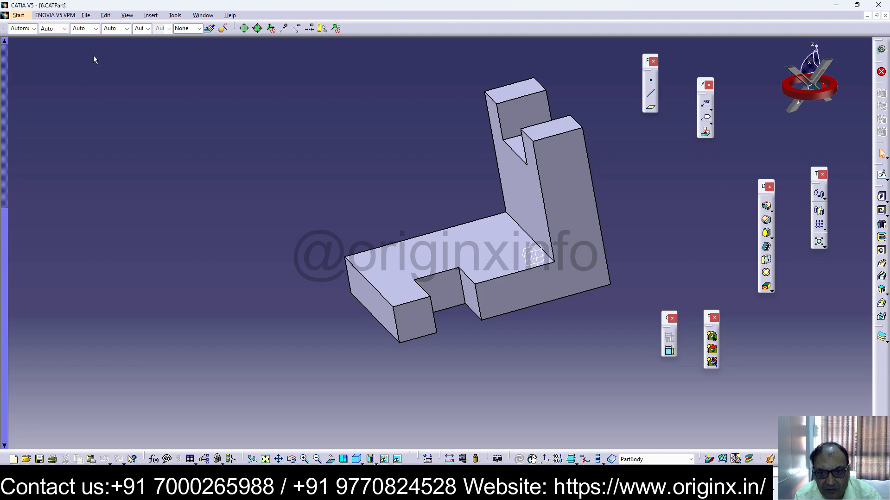
Create a new document of type Part with the default part name and hybrid design enabled
{"action": "left_click", "coordinate": [86, 16]}
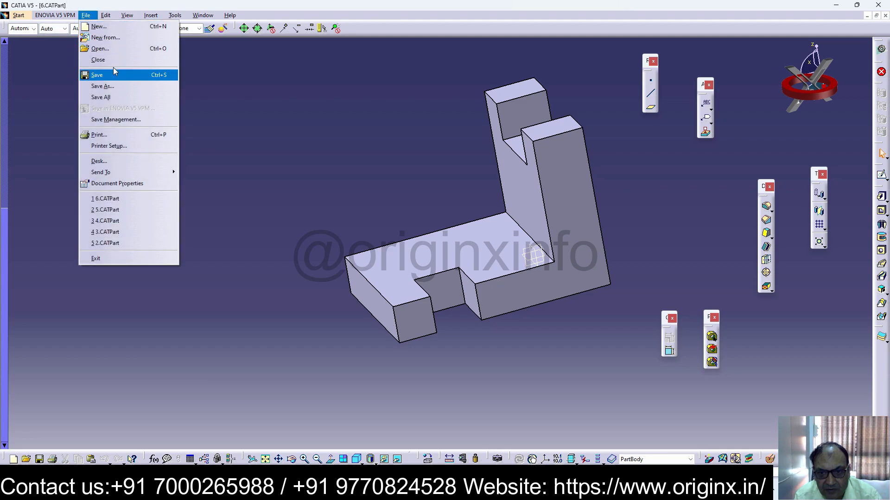
{"action": "left_click", "coordinate": [113, 27]}
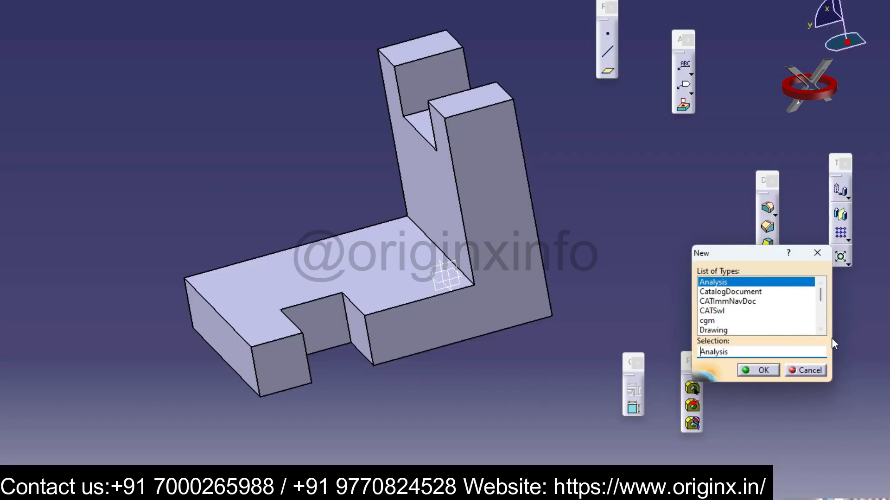
{"action": "left_click", "coordinate": [820, 330]}
{"action": "left_click", "coordinate": [820, 330]}
{"action": "left_click", "coordinate": [820, 330]}
{"action": "left_click", "coordinate": [820, 330]}
{"action": "left_click", "coordinate": [820, 331]}
{"action": "left_click", "coordinate": [821, 330]}
{"action": "left_click", "coordinate": [720, 320]}
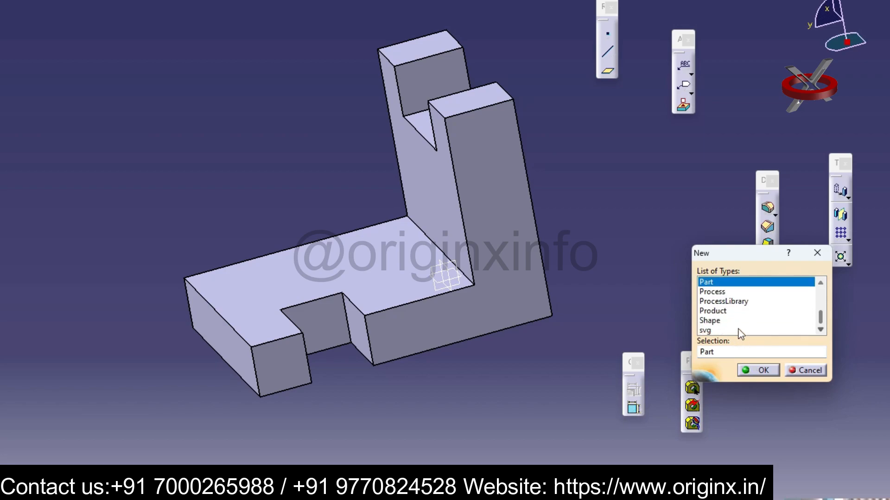
{"action": "left_click", "coordinate": [755, 371]}
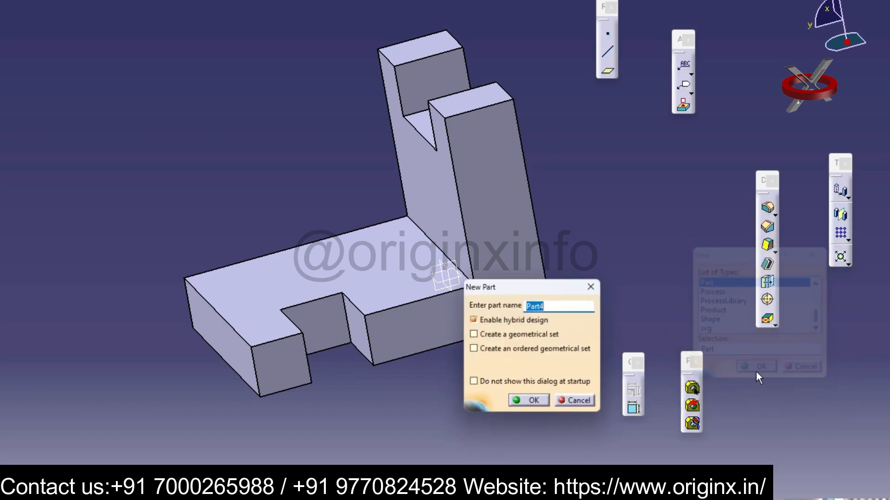
{"action": "left_click", "coordinate": [529, 403]}
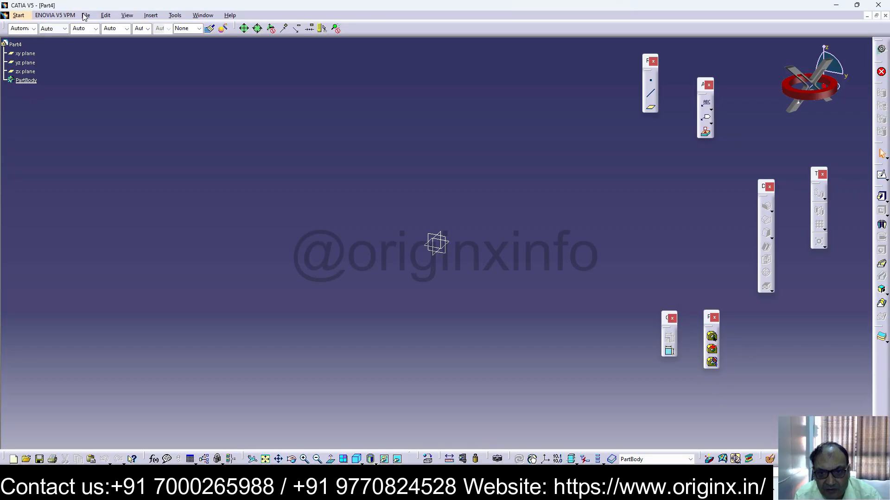
Create one more new Part document, accepting the default part settings
{"action": "left_click", "coordinate": [85, 15]}
{"action": "left_click", "coordinate": [98, 22]}
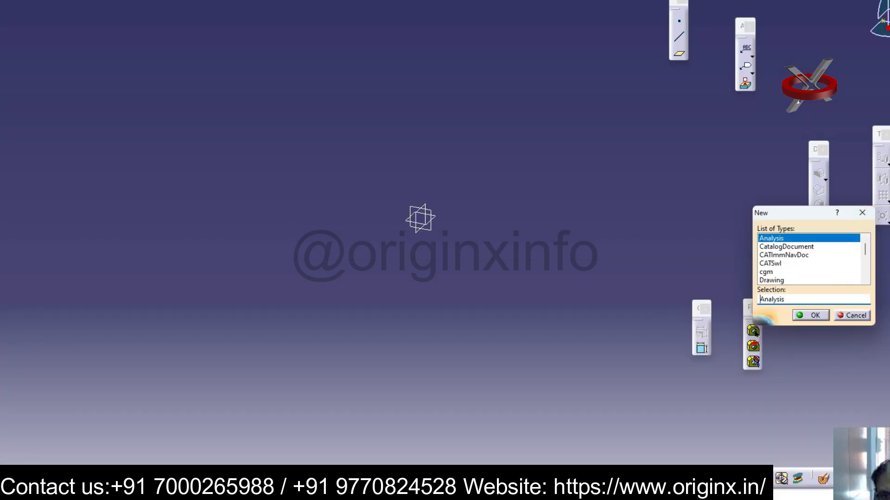
{"action": "scroll", "coordinate": [862, 278], "scroll_direction": "down", "scroll_amount": 2}
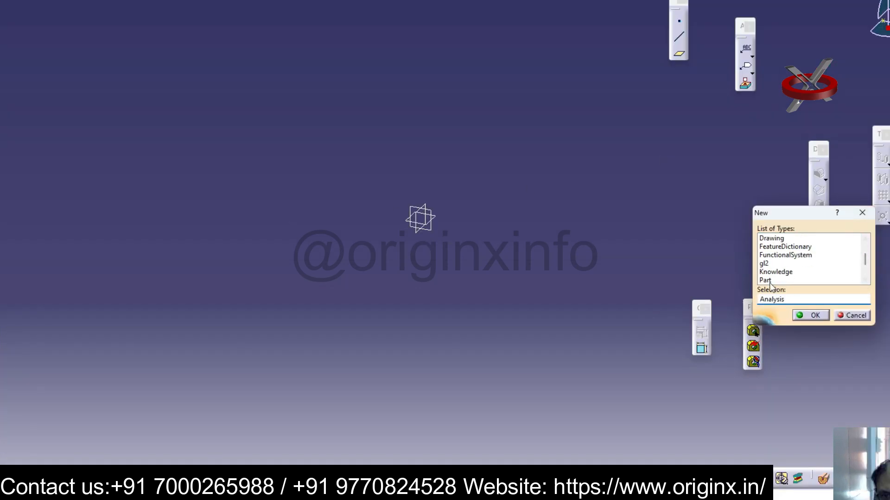
{"action": "left_click", "coordinate": [767, 280]}
{"action": "left_click", "coordinate": [813, 315]}
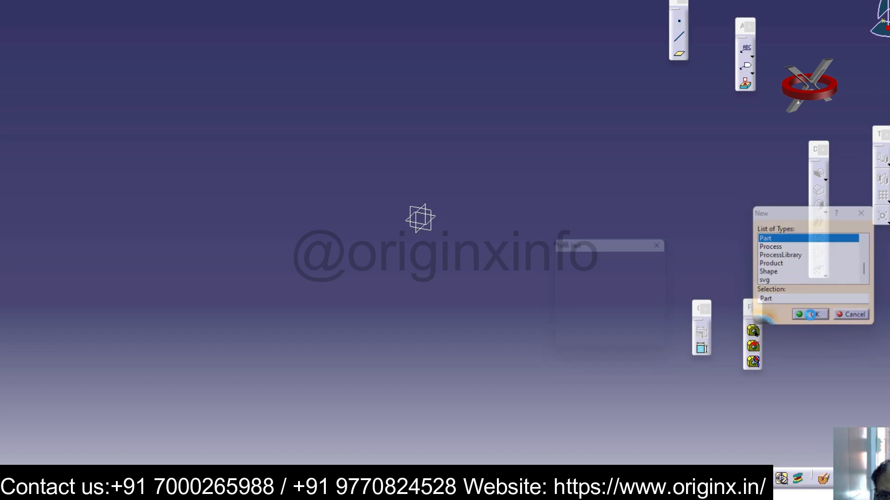
{"action": "left_click", "coordinate": [608, 345]}
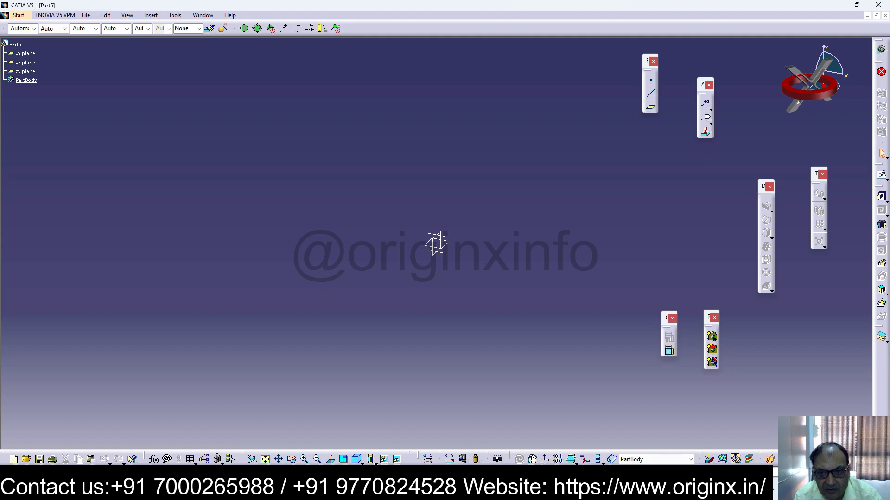
Open a sketch on the yz plane of the new part
{"action": "left_click", "coordinate": [25, 62]}
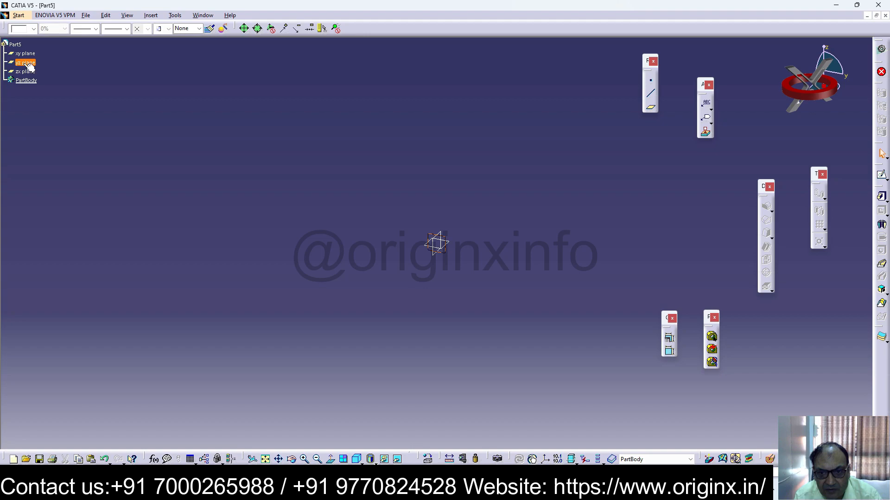
{"action": "left_click", "coordinate": [881, 175]}
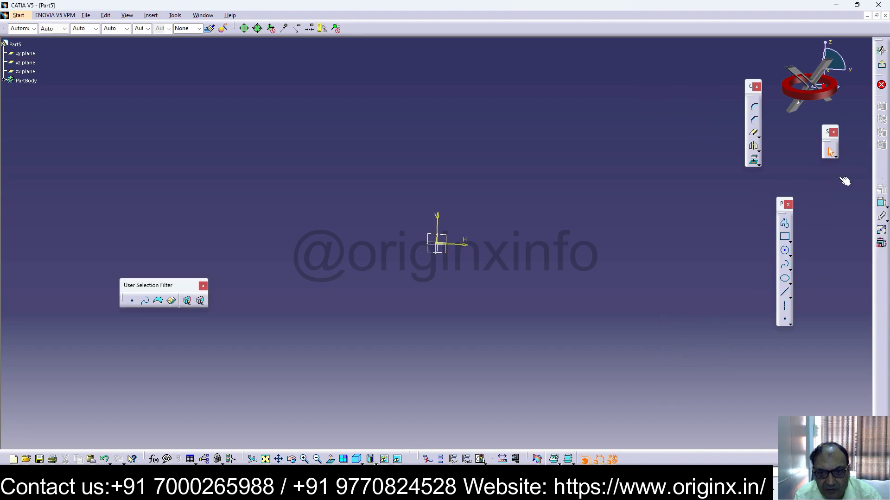
{"action": "left_click", "coordinate": [784, 237]}
{"action": "left_click", "coordinate": [385, 244]}
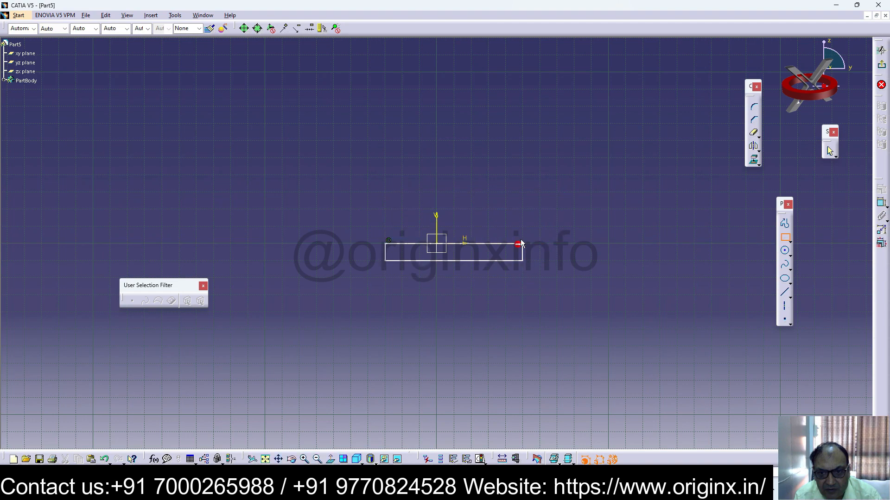
{"action": "left_click", "coordinate": [539, 192]}
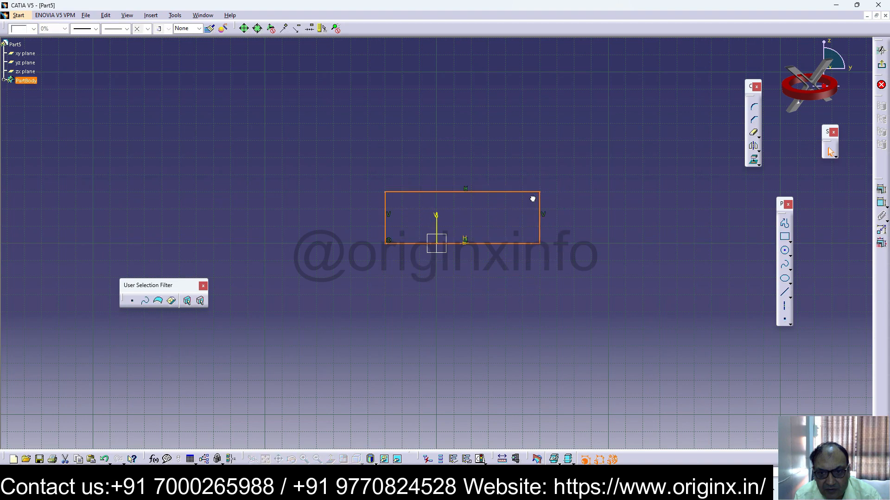
{"action": "left_click", "coordinate": [715, 248]}
{"action": "left_click_drag", "start_coordinate": [552, 179], "coordinate": [310, 280]}
{"action": "key", "text": "Delete"}
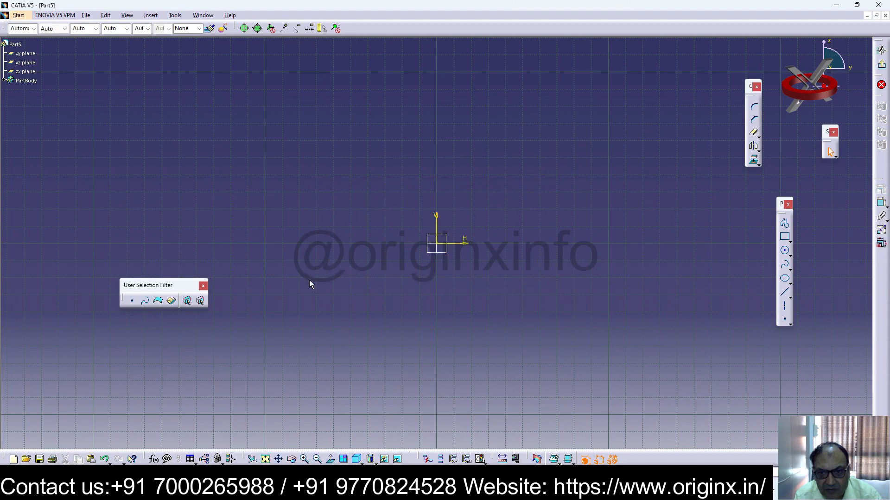
Draw a horizontal rectangle enclosing the sketch origin
{"action": "left_click", "coordinate": [784, 237]}
{"action": "left_click", "coordinate": [368, 209]}
{"action": "left_click", "coordinate": [530, 268]}
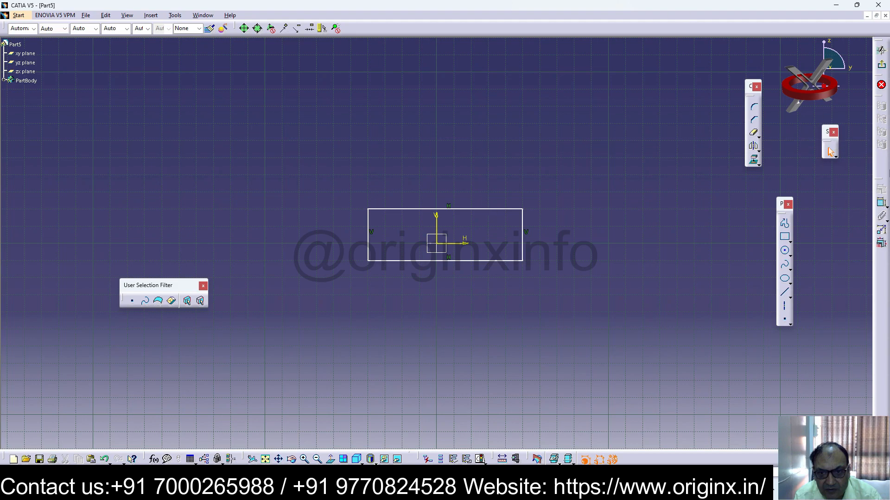
Constrain the rectangle's left side at 20 mm from the vertical axis
{"action": "left_click", "coordinate": [882, 206]}
{"action": "left_click", "coordinate": [371, 227]}
{"action": "left_click", "coordinate": [398, 194]}
{"action": "double_click", "coordinate": [401, 193]}
{"action": "type", "text": "2"}
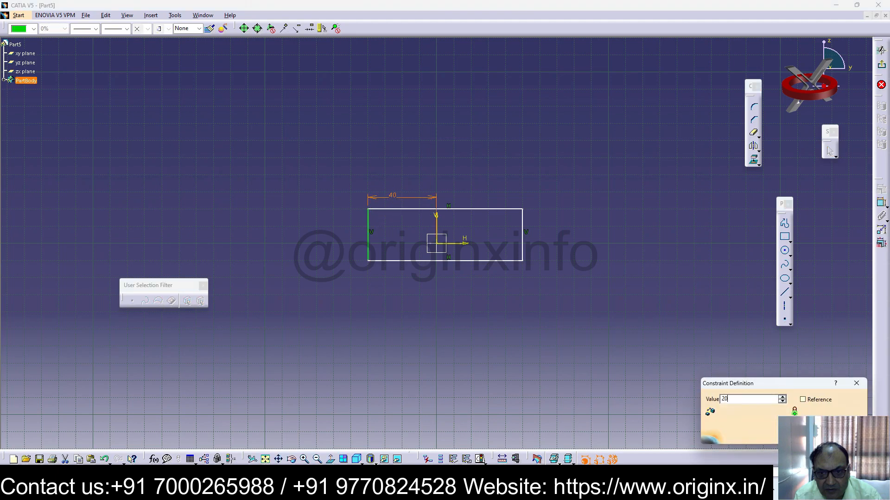
{"action": "type", "text": "0"}
{"action": "key", "text": "Return"}
Dimension the rectangle's upper edge and set its width to 40 mm
{"action": "left_click", "coordinate": [505, 210]}
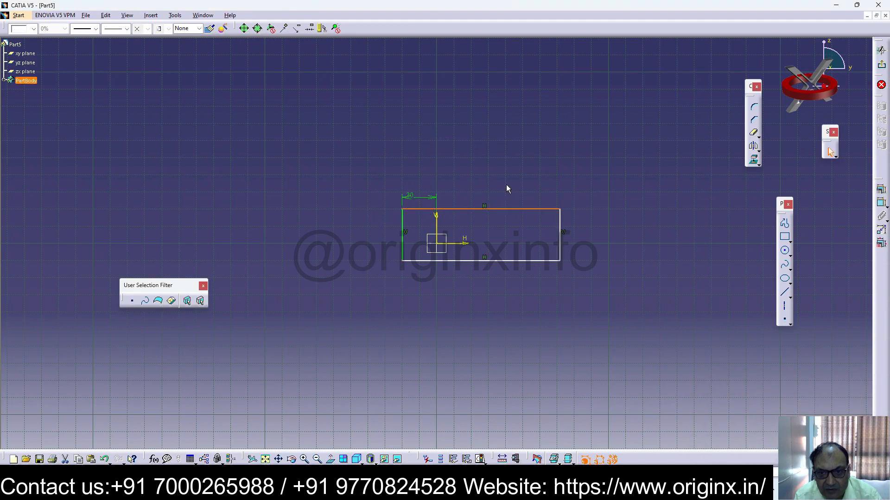
{"action": "left_click", "coordinate": [881, 203]}
{"action": "left_click", "coordinate": [500, 192]}
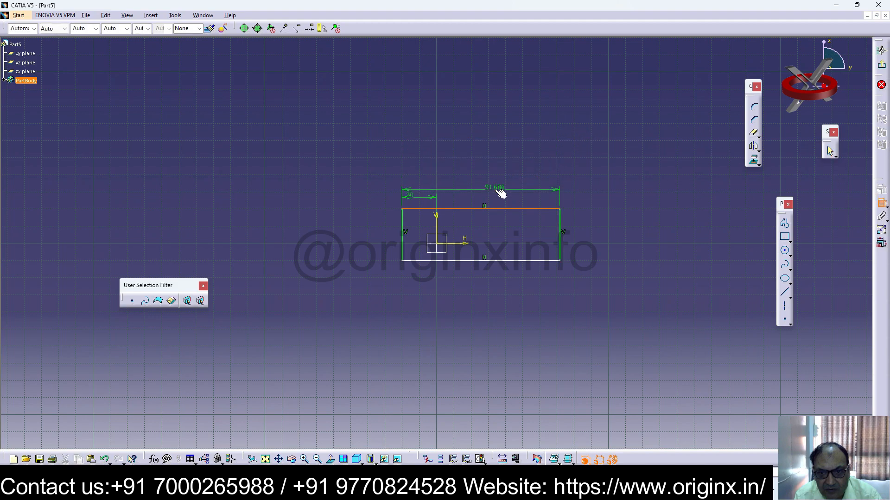
{"action": "double_click", "coordinate": [497, 191]}
{"action": "type", "text": "4"}
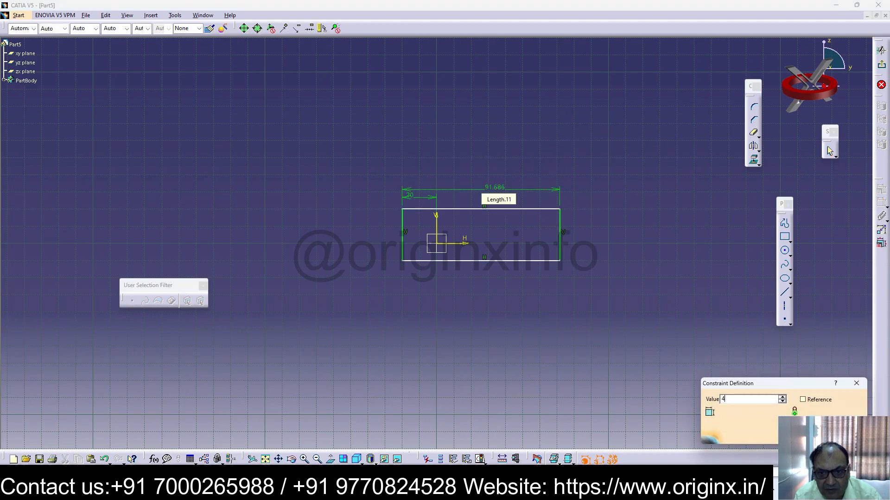
{"action": "type", "text": "0"}
{"action": "key", "text": "Return"}
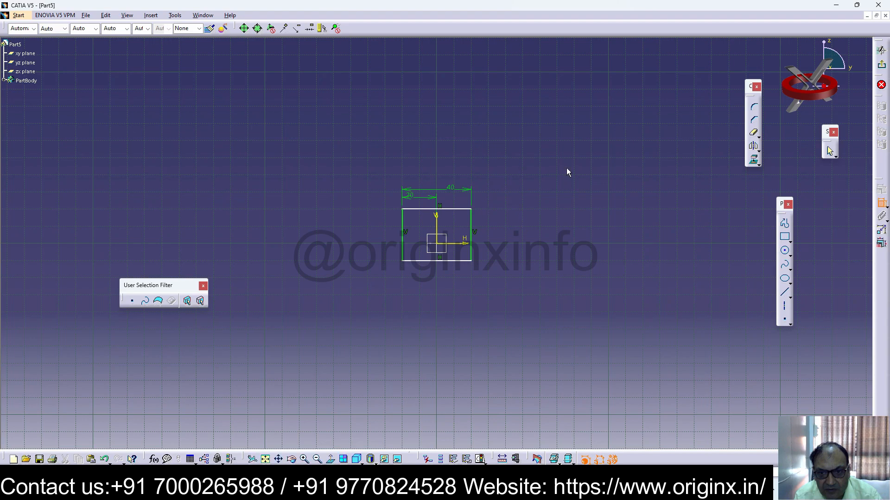
Dimension the rectangle's right side and set its height to 20 mm
{"action": "left_click", "coordinate": [881, 203]}
{"action": "left_click", "coordinate": [471, 244]}
{"action": "double_click", "coordinate": [493, 235]}
{"action": "type", "text": "20"}
{"action": "key", "text": "Return"}
Draw a small rectangle about 10 mm by 10 mm inside the large one, starting at its upper-left corner
{"action": "left_click", "coordinate": [784, 237]}
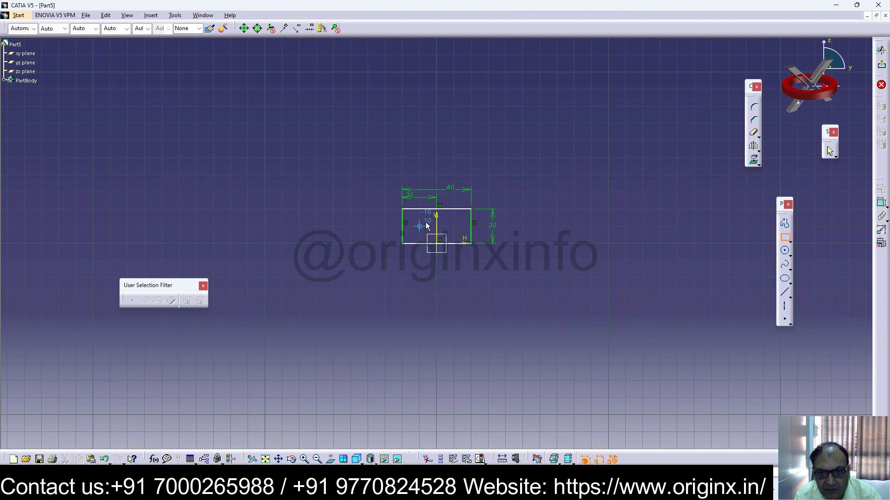
{"action": "left_click", "coordinate": [402, 209]}
{"action": "left_click", "coordinate": [424, 231]}
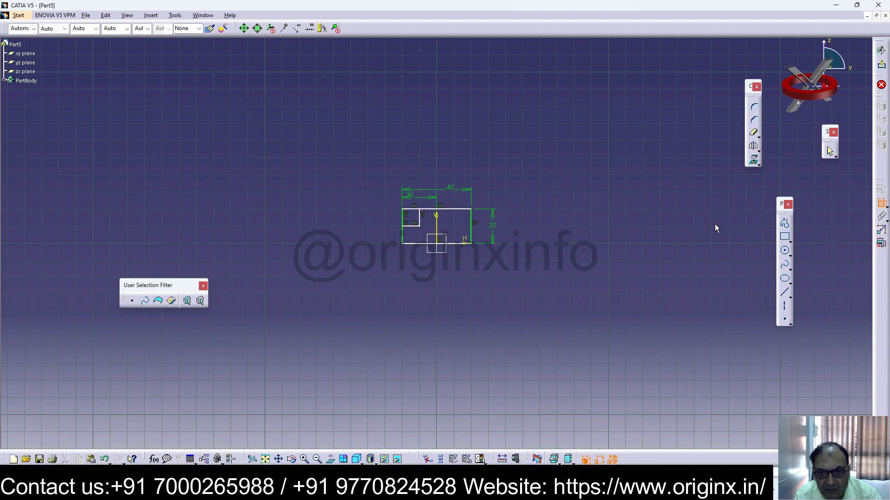
{"action": "left_click", "coordinate": [412, 227]}
{"action": "left_click", "coordinate": [414, 209]}
{"action": "left_click", "coordinate": [380, 225]}
{"action": "left_click", "coordinate": [881, 202]}
{"action": "left_click", "coordinate": [415, 209]}
{"action": "left_click", "coordinate": [417, 227]}
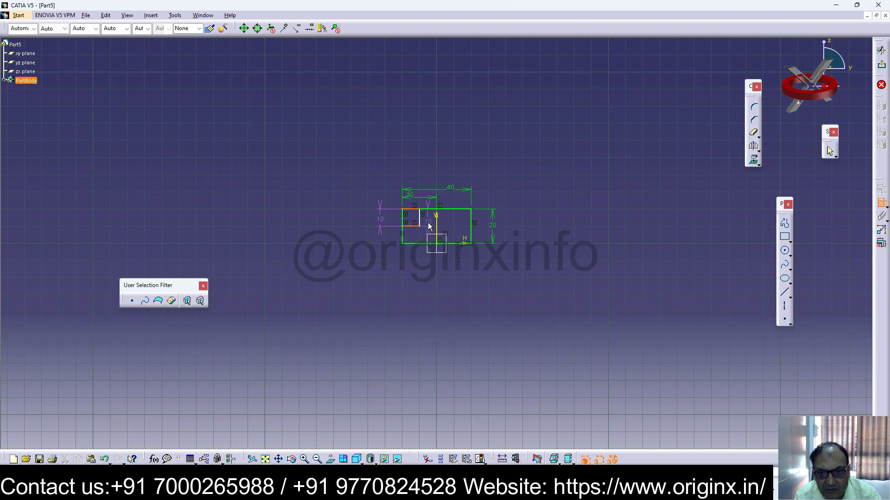
{"action": "key", "text": "Escape"}
Dimension the large rectangle's upper edge to the small rectangle's lower edge and set the distance to 10 mm
{"action": "left_click", "coordinate": [880, 202]}
{"action": "left_click", "coordinate": [465, 209]}
{"action": "left_click", "coordinate": [417, 227]}
{"action": "left_click", "coordinate": [432, 221]}
{"action": "double_click", "coordinate": [439, 224]}
{"action": "type", "text": "12"}
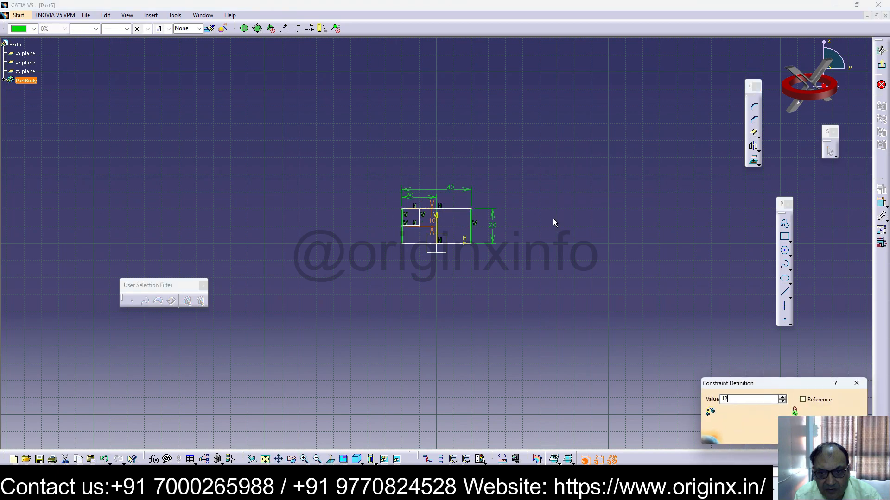
{"action": "key", "text": "Return"}
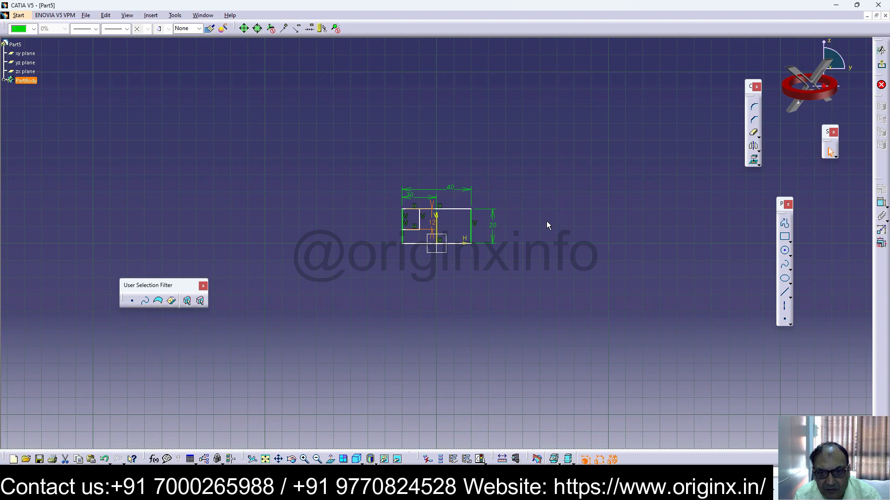
{"action": "double_click", "coordinate": [435, 225]}
{"action": "type", "text": "1"}
{"action": "key", "text": "Return"}
Dimension the small rectangle's lower edge and set its width to 12 mm
{"action": "left_click_drag", "start_coordinate": [412, 227], "coordinate": [412, 256]}
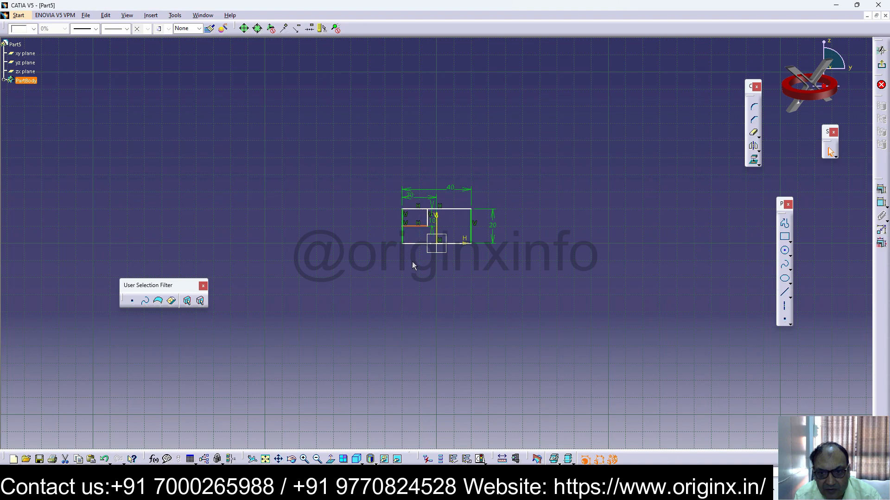
{"action": "left_click", "coordinate": [466, 300]}
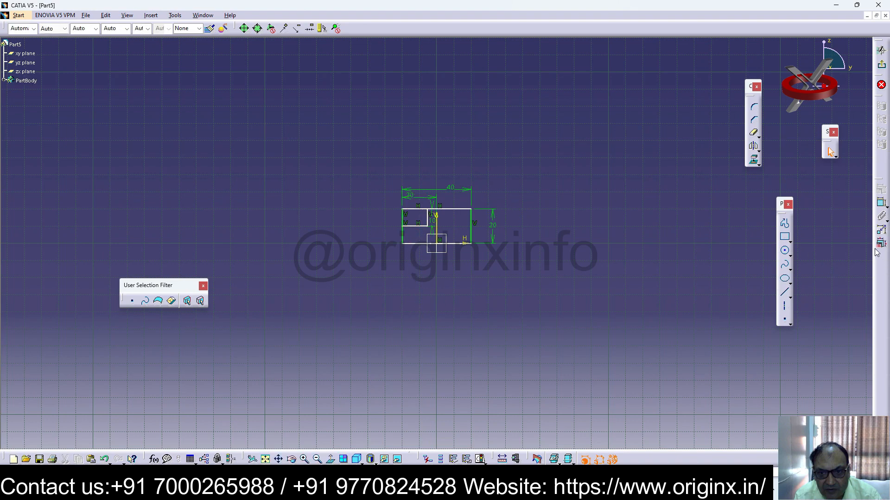
{"action": "left_click_drag", "start_coordinate": [418, 226], "coordinate": [419, 261]}
{"action": "left_click", "coordinate": [418, 258]}
{"action": "double_click", "coordinate": [418, 257]}
{"action": "type", "text": "12"}
{"action": "key", "text": "Return"}
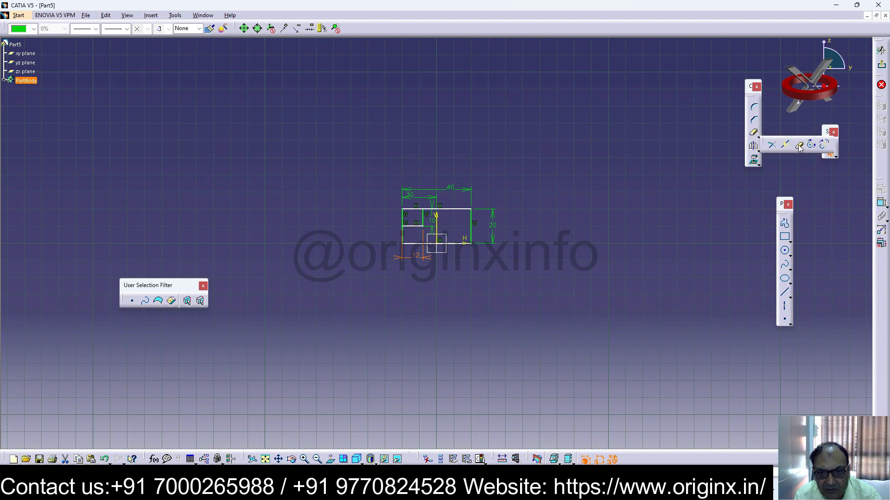
Remove the overlapping left edges of the small corner rectangle with Quick Trim
{"action": "left_click", "coordinate": [634, 242]}
{"action": "left_click", "coordinate": [401, 217]}
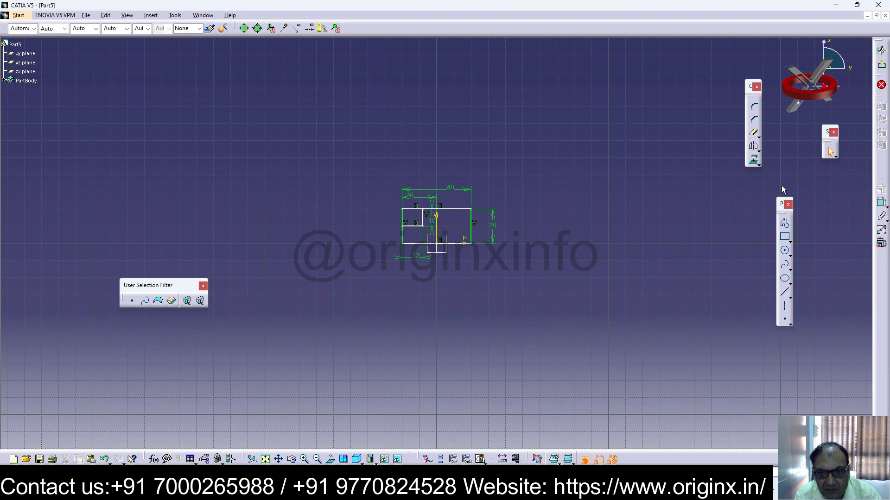
{"action": "left_click", "coordinate": [759, 150]}
{"action": "left_click", "coordinate": [798, 147]}
{"action": "left_click", "coordinate": [403, 217]}
Trim away the overlapping upper edges of the corner rectangle so the outline becomes a stepped profile
{"action": "left_click", "coordinate": [759, 137]}
{"action": "left_click", "coordinate": [798, 146]}
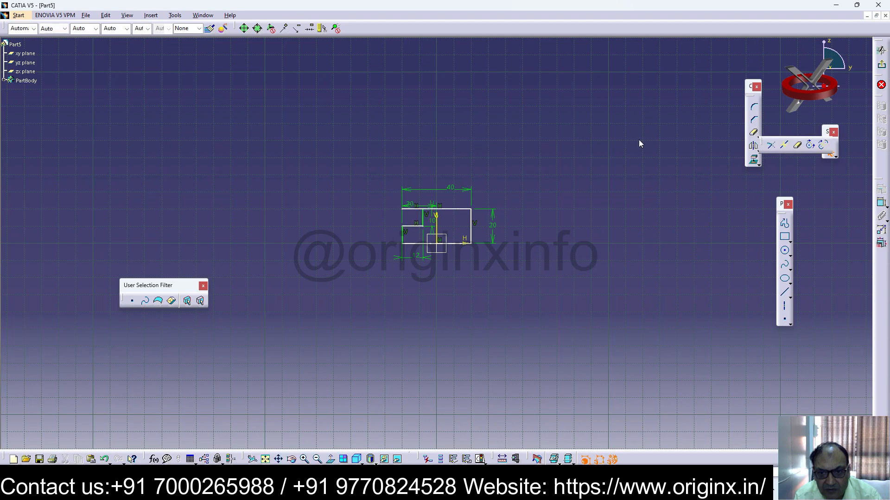
{"action": "left_click", "coordinate": [411, 209]}
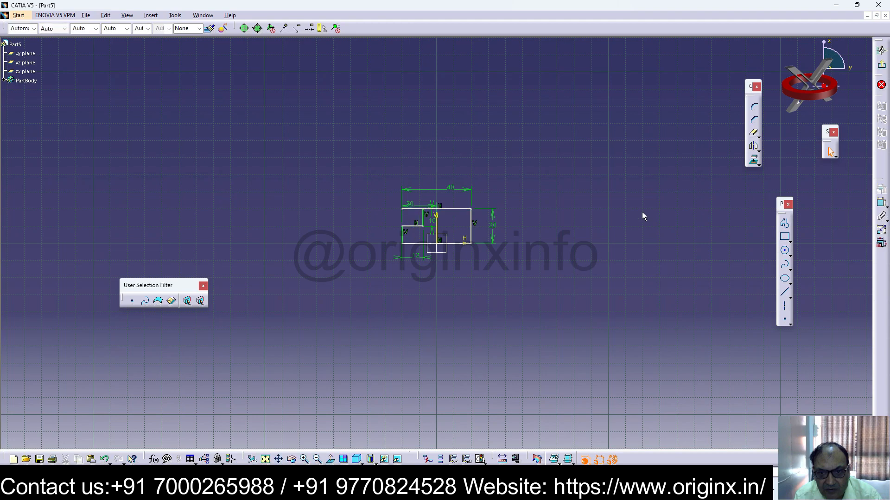
{"action": "left_click", "coordinate": [759, 137]}
{"action": "left_click", "coordinate": [798, 147]}
{"action": "left_click", "coordinate": [407, 209]}
{"action": "left_click", "coordinate": [461, 266]}
{"action": "left_click", "coordinate": [305, 459]}
{"action": "left_click", "coordinate": [784, 237]}
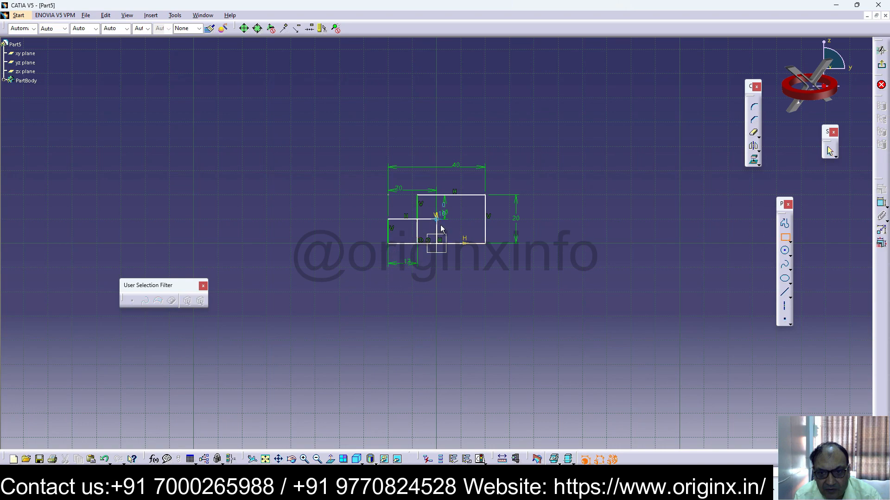
{"action": "left_click", "coordinate": [417, 244]}
{"action": "key", "text": "Escape"}
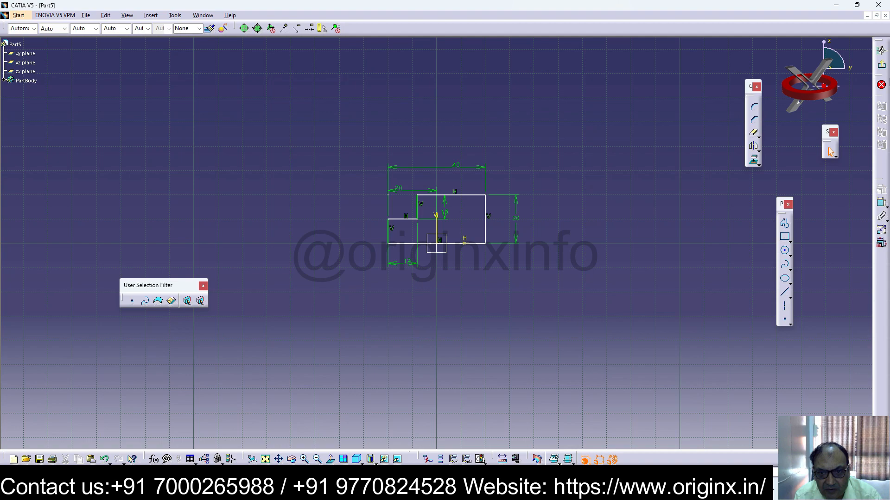
Exit the sketch and extrude the stepped profile 40 mm as a pad
{"action": "left_click", "coordinate": [881, 64]}
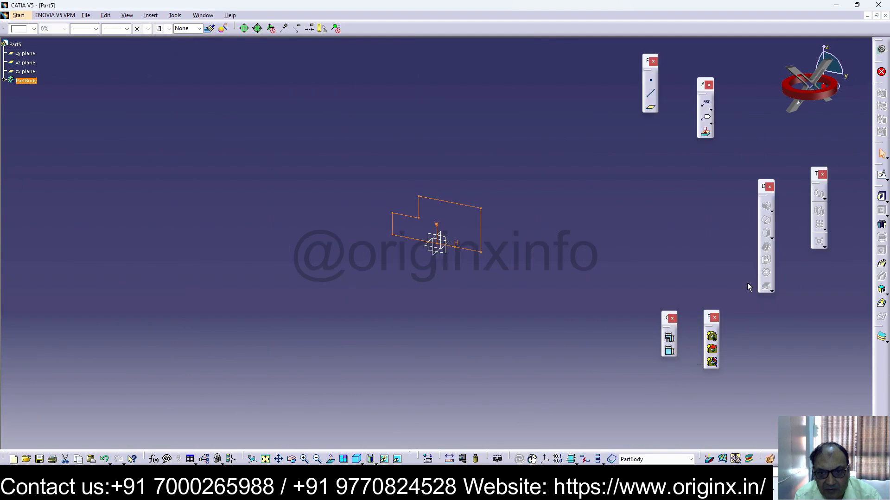
{"action": "left_click", "coordinate": [882, 197]}
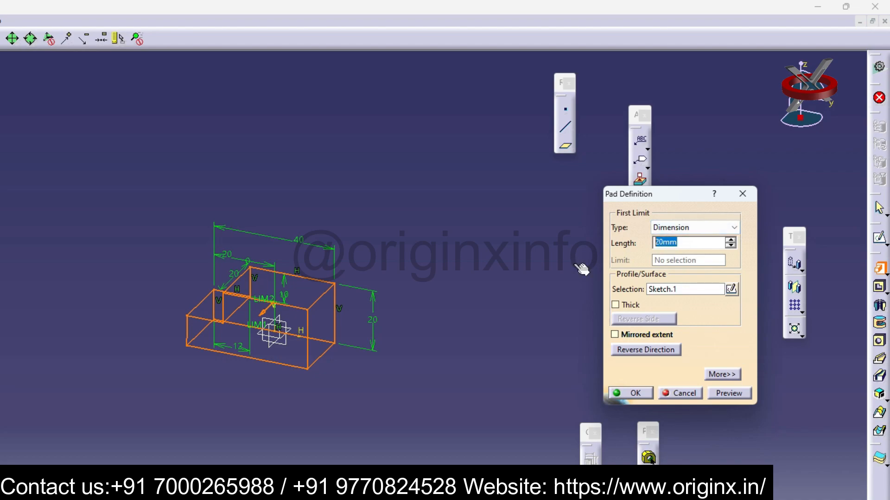
{"action": "type", "text": "40"}
{"action": "key", "text": "Return"}
{"action": "left_click", "coordinate": [329, 445]}
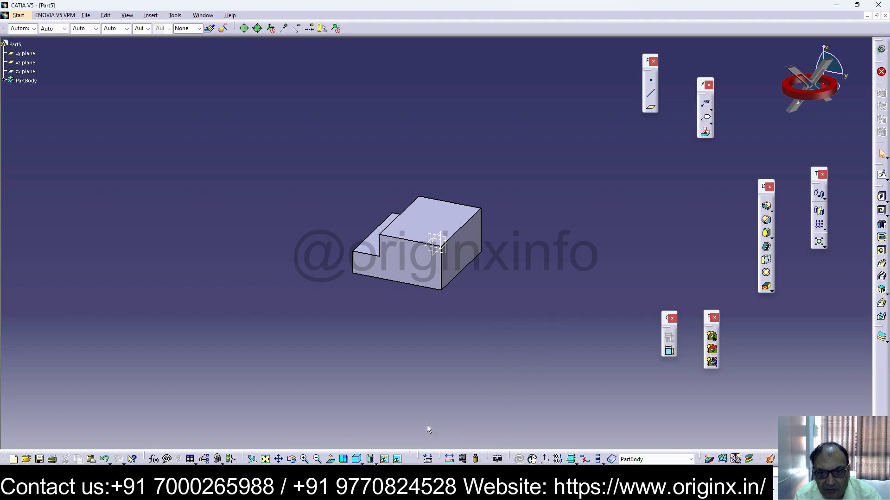
Start a sketch on the stepped front face of the block
{"action": "left_click", "coordinate": [429, 259]}
{"action": "left_click", "coordinate": [880, 177]}
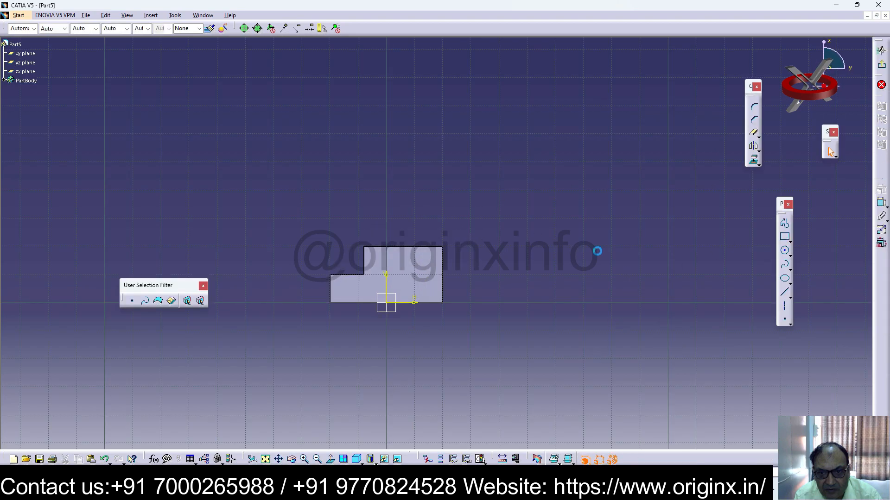
{"action": "left_click", "coordinate": [375, 304]}
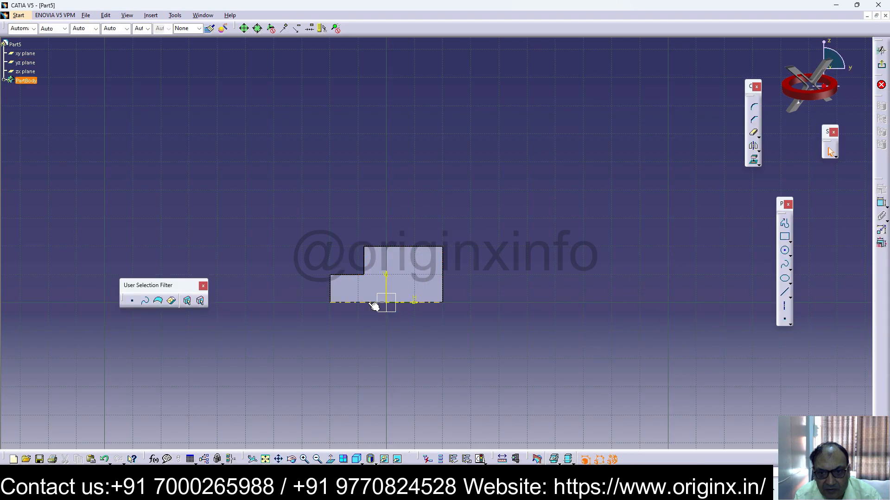
{"action": "left_click", "coordinate": [785, 237]}
{"action": "left_click", "coordinate": [359, 303]}
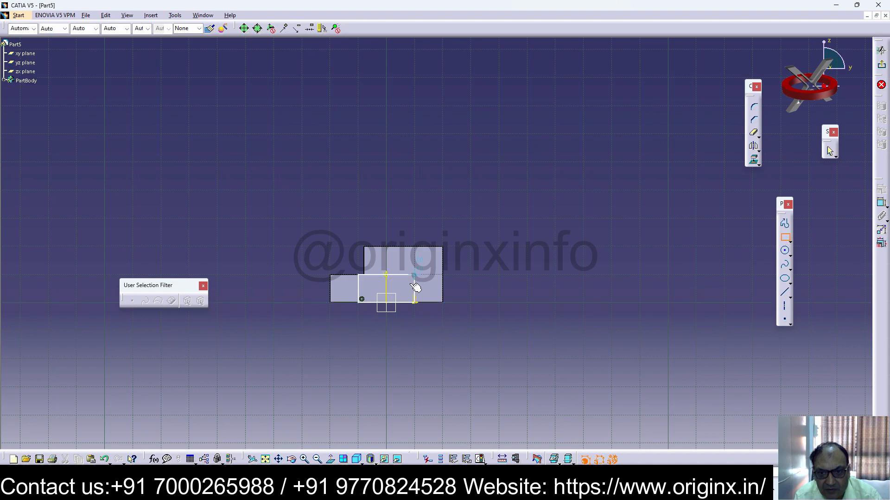
{"action": "left_click", "coordinate": [499, 331]}
{"action": "key", "text": "ctrl+z"}
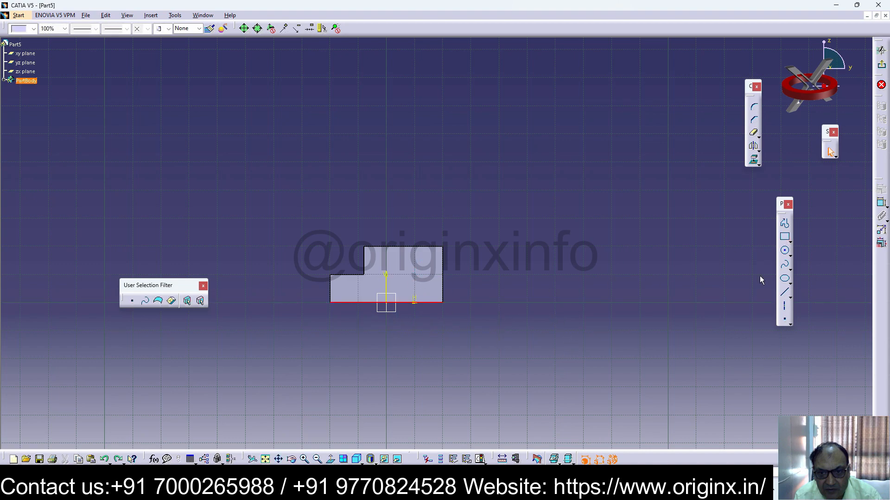
Sketch a rectangle about 20 mm wide standing on the lower edge of the block's front face
{"action": "left_click", "coordinate": [784, 237]}
{"action": "left_click", "coordinate": [358, 303]}
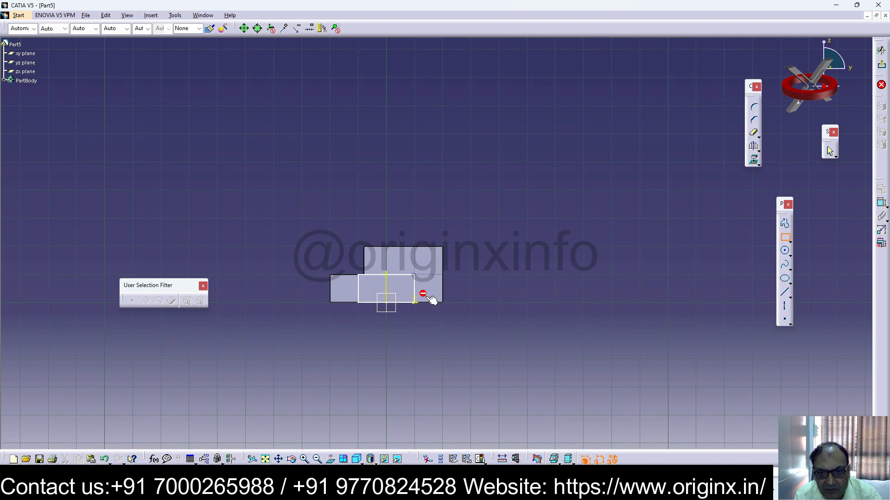
{"action": "left_click", "coordinate": [417, 276]}
{"action": "left_click", "coordinate": [567, 334]}
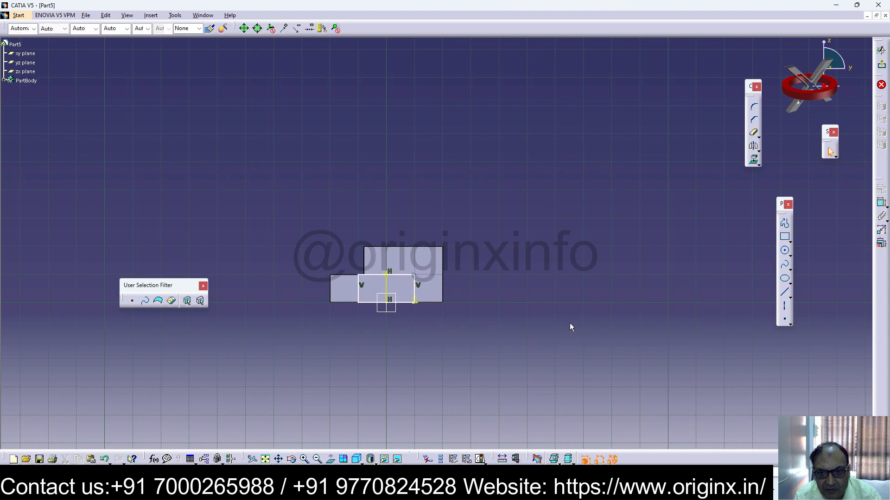
Dimension the rectangle's left edge and set its height to 5 mm
{"action": "left_click", "coordinate": [880, 203]}
{"action": "left_click", "coordinate": [358, 289]}
{"action": "left_click", "coordinate": [348, 290]}
{"action": "double_click", "coordinate": [348, 287]}
{"action": "type", "text": "5"}
{"action": "key", "text": "Return"}
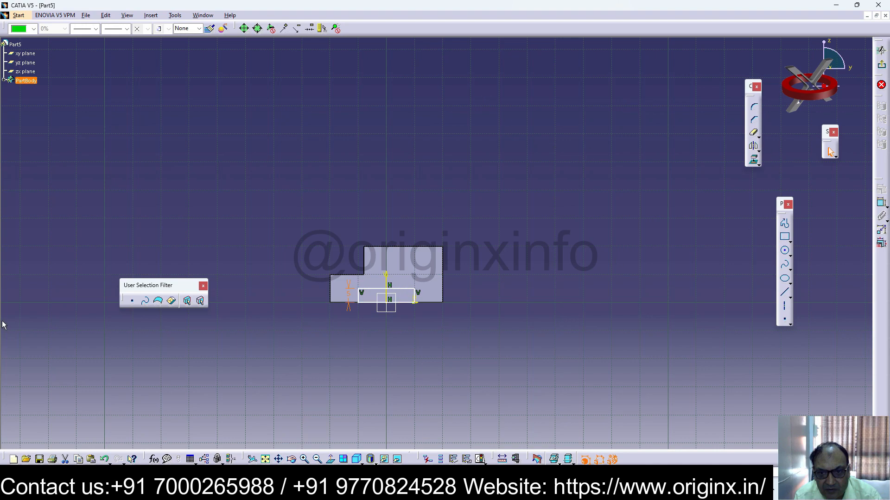
Dimension the rectangle's upper edge and set its width to 16 mm
{"action": "left_click", "coordinate": [879, 203]}
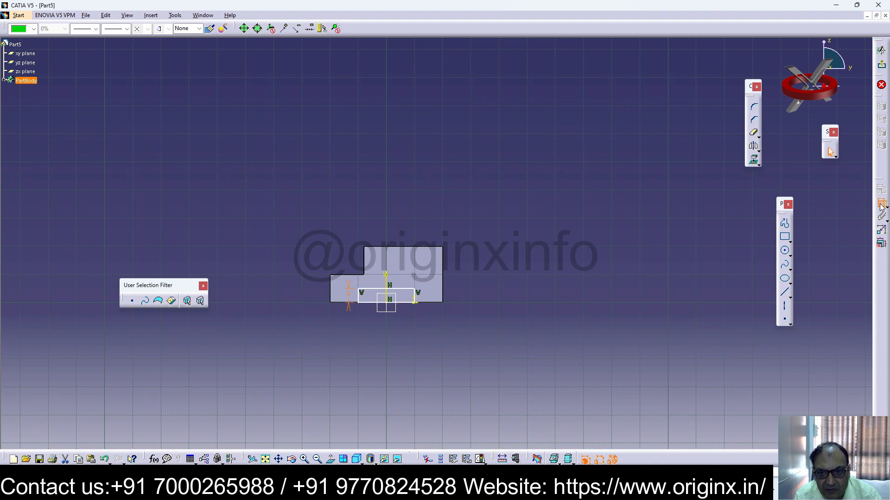
{"action": "left_click", "coordinate": [397, 279]}
{"action": "double_click", "coordinate": [397, 279]}
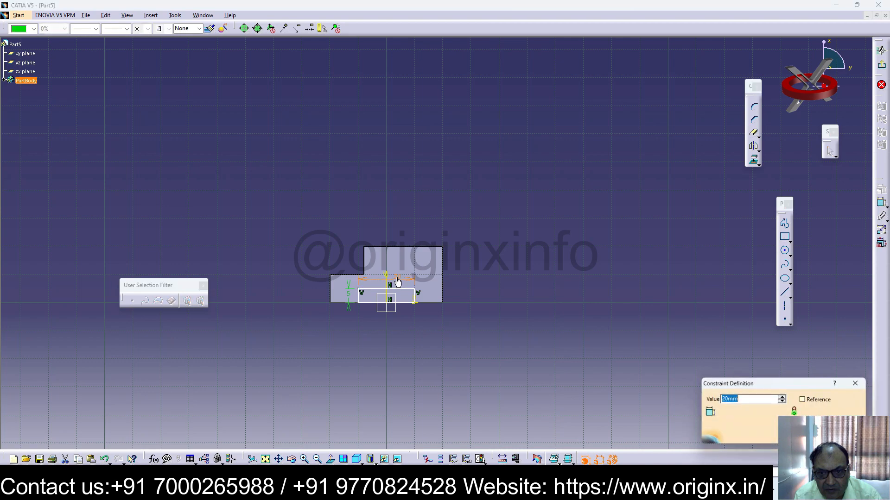
{"action": "type", "text": "1"}
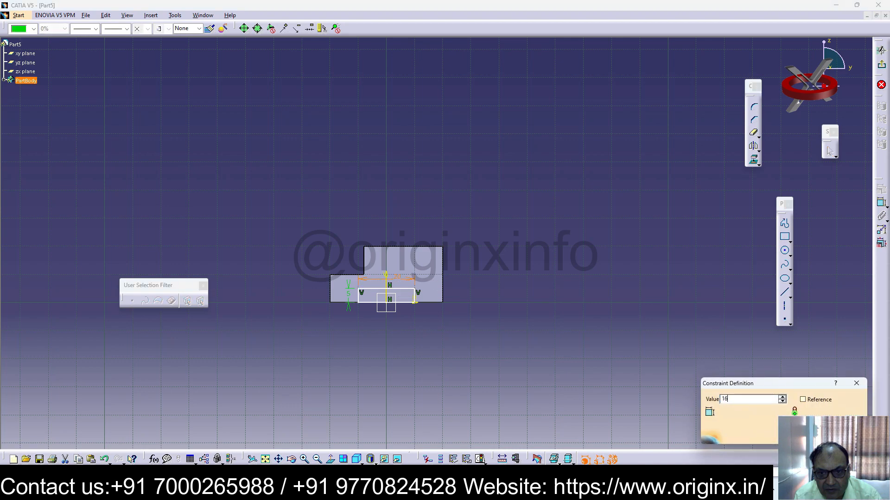
{"action": "type", "text": "6"}
{"action": "key", "text": "Return"}
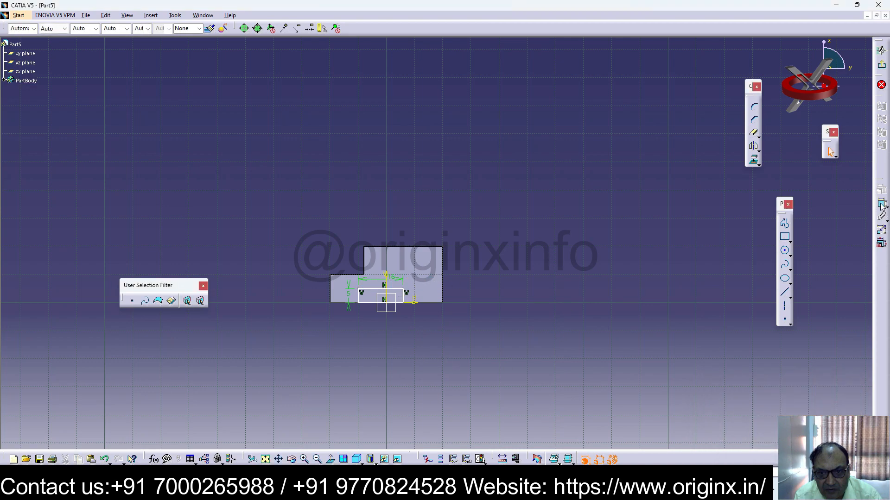
{"action": "left_click", "coordinate": [403, 295]}
{"action": "left_click", "coordinate": [358, 294]}
{"action": "left_click", "coordinate": [880, 203]}
{"action": "left_click", "coordinate": [403, 296]}
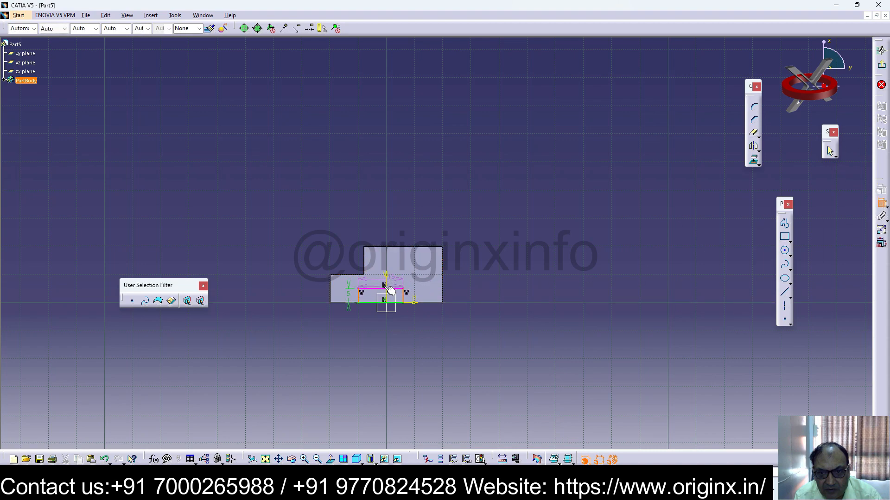
{"action": "key", "text": "Escape"}
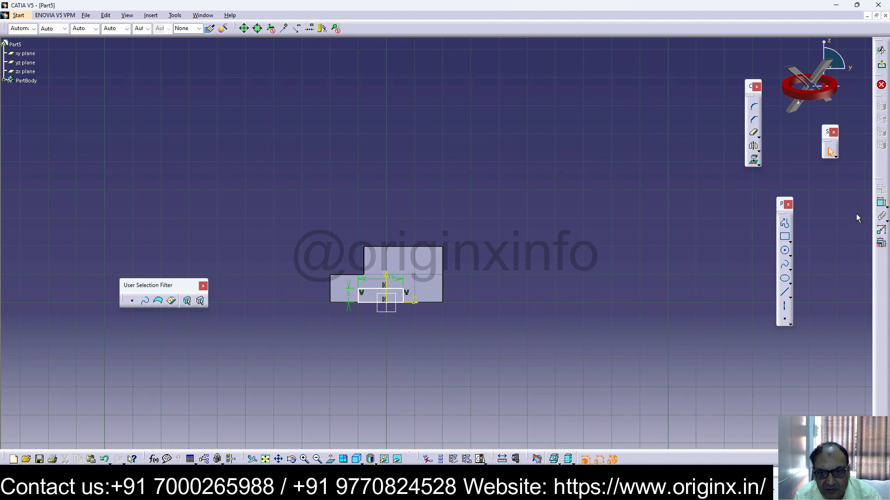
Dimension the rectangle's right edge to the vertical axis and set the distance to 8 mm
{"action": "left_click", "coordinate": [880, 203]}
{"action": "left_click", "coordinate": [410, 298]}
{"action": "left_click", "coordinate": [386, 286]}
{"action": "left_click", "coordinate": [397, 266]}
{"action": "double_click", "coordinate": [397, 265]}
{"action": "type", "text": "8"}
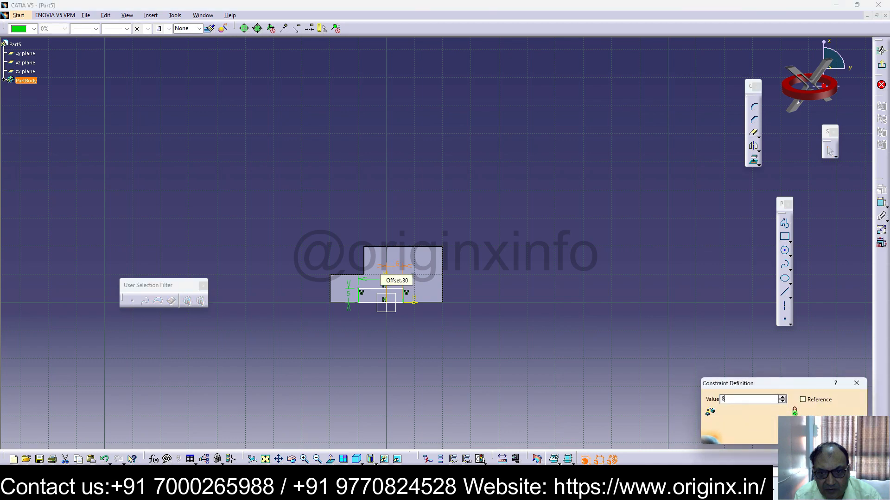
{"action": "key", "text": "Return"}
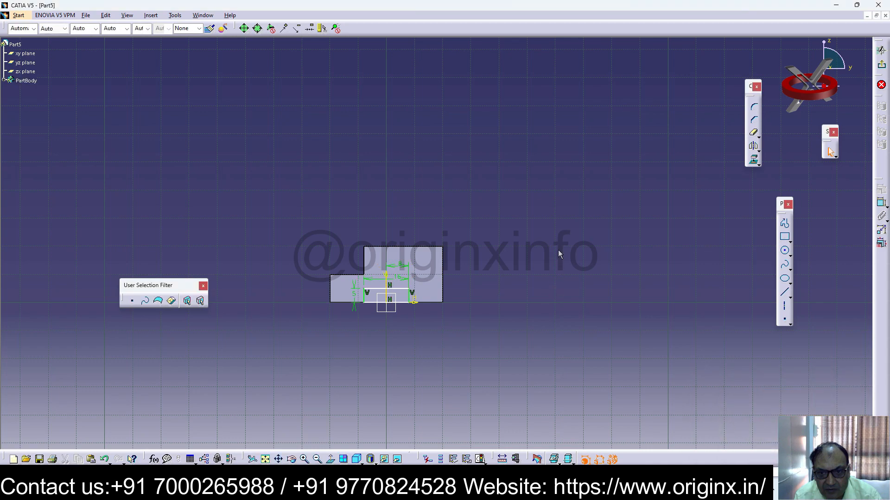
Exit the sketch and cut the rectangle through the block as a 40 mm deep pocket
{"action": "left_click", "coordinate": [882, 64]}
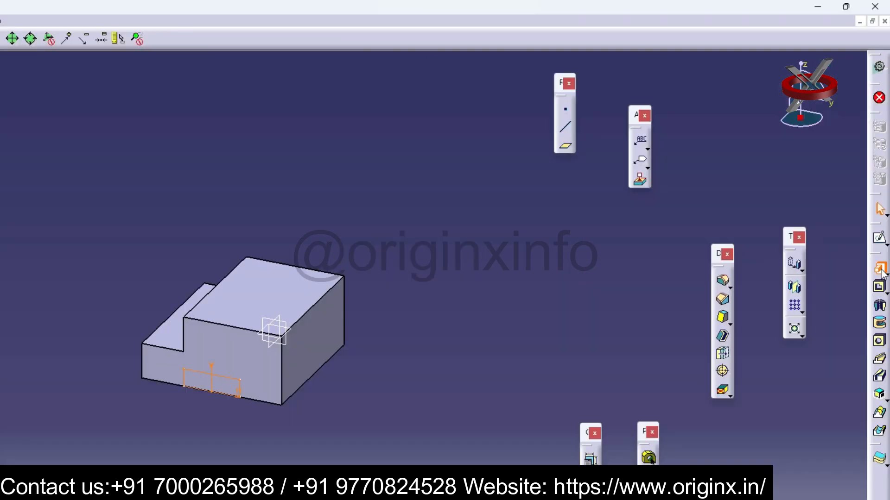
{"action": "left_click", "coordinate": [881, 197]}
{"action": "left_click", "coordinate": [742, 194]}
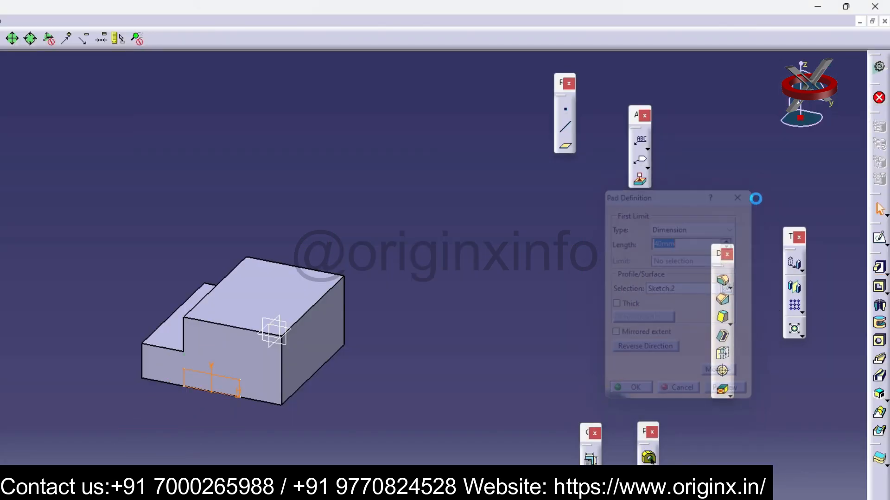
{"action": "left_click", "coordinate": [880, 288]}
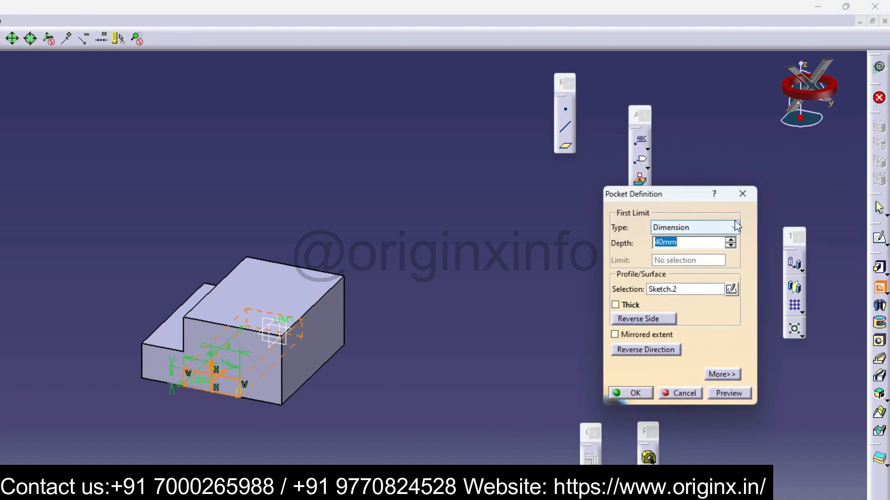
{"action": "left_click", "coordinate": [626, 393]}
Create a reference plane offset 40 mm from the block's front face
{"action": "middle_click_drag", "start_coordinate": [560, 301], "coordinate": [609, 262]}
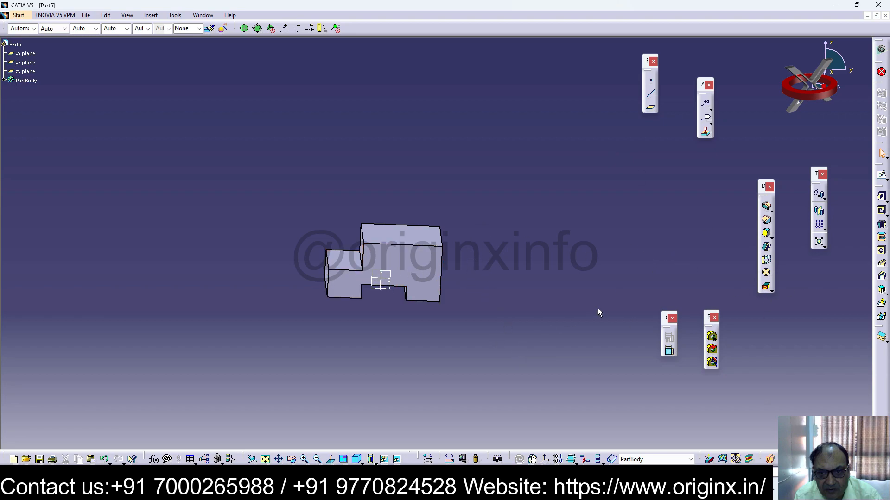
{"action": "middle_click_drag", "start_coordinate": [464, 277], "coordinate": [464, 315]}
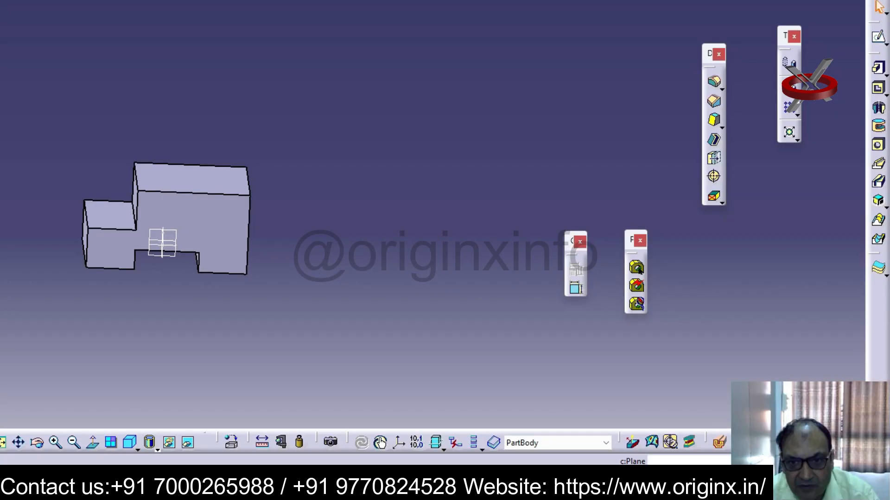
{"action": "left_click", "coordinate": [651, 107]}
{"action": "left_click", "coordinate": [420, 307]}
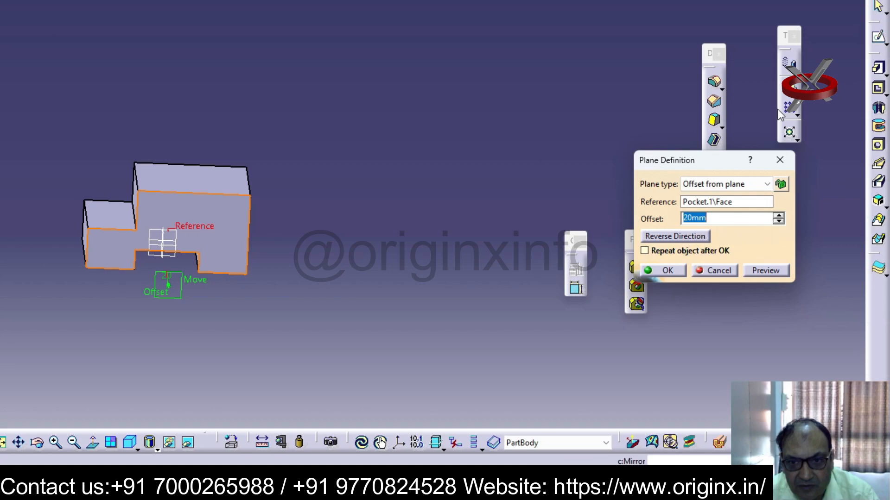
{"action": "type", "text": "40"}
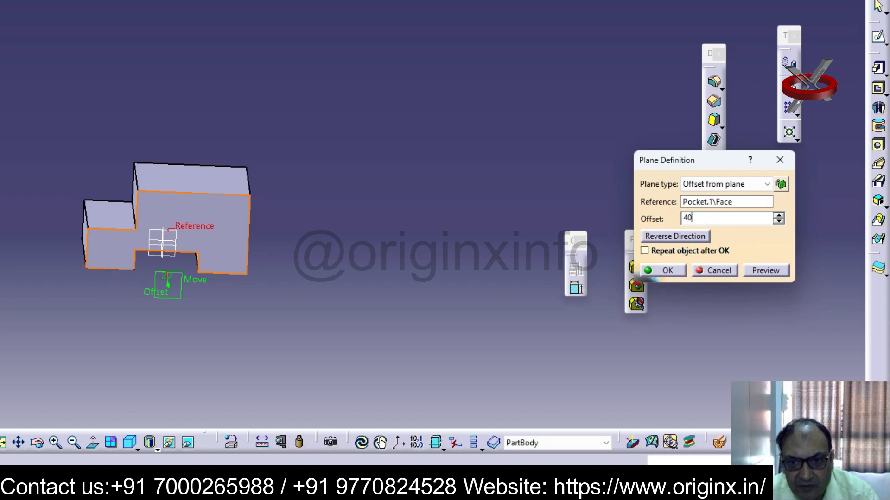
{"action": "key", "text": "Return"}
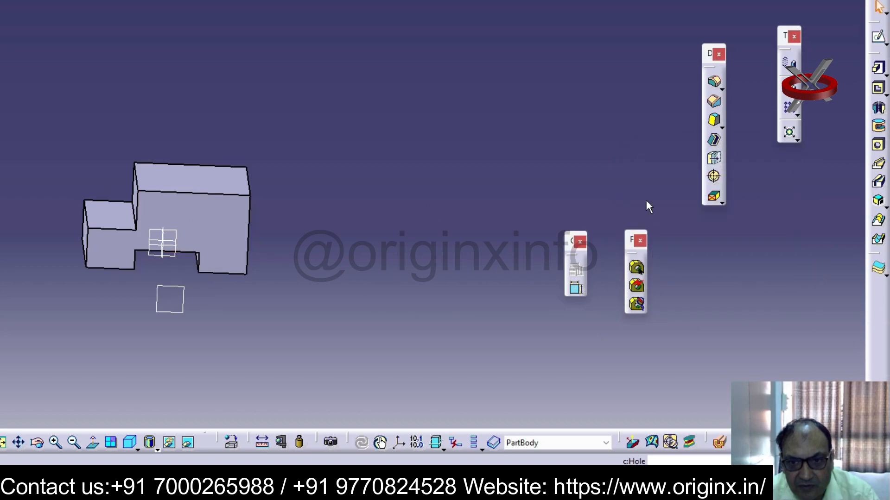
Edit the offset plane and reverse its direction so it lies on the block's rear side
{"action": "double_click", "coordinate": [181, 298]}
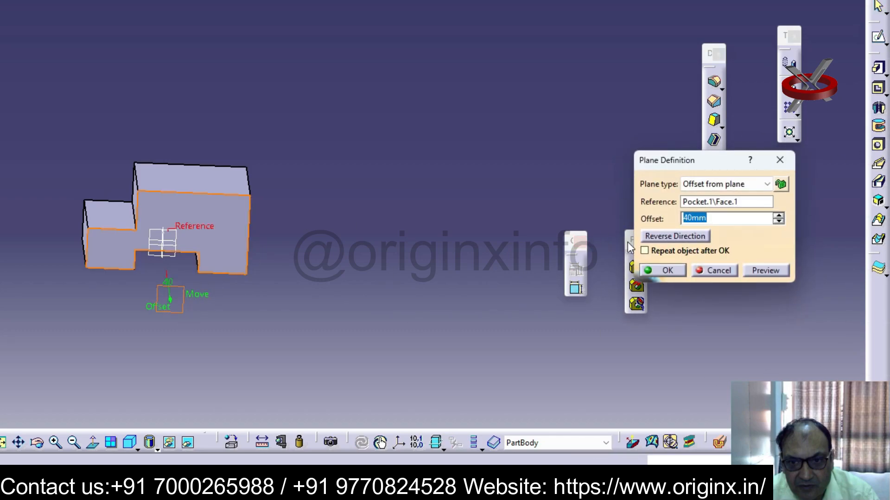
{"action": "left_click", "coordinate": [675, 238]}
{"action": "right_click", "coordinate": [341, 244]}
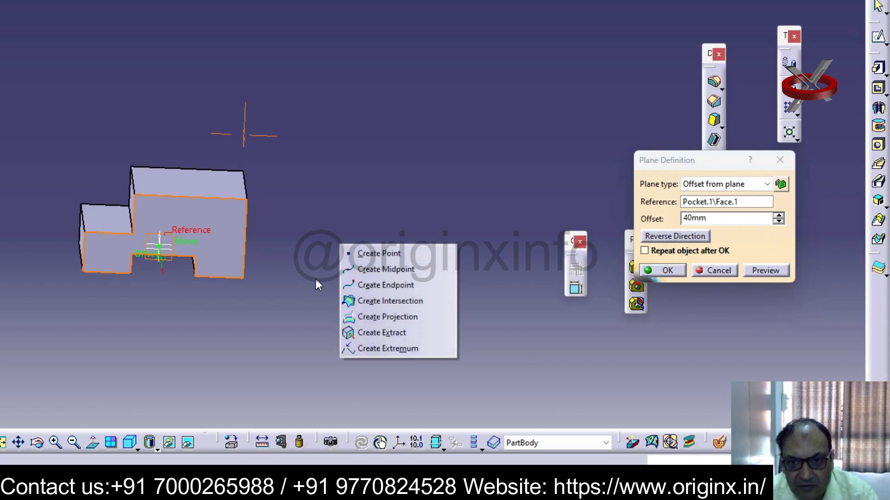
{"action": "left_click", "coordinate": [509, 72]}
{"action": "middle_click_drag", "start_coordinate": [410, 163], "coordinate": [368, 202]}
{"action": "left_click", "coordinate": [662, 270]}
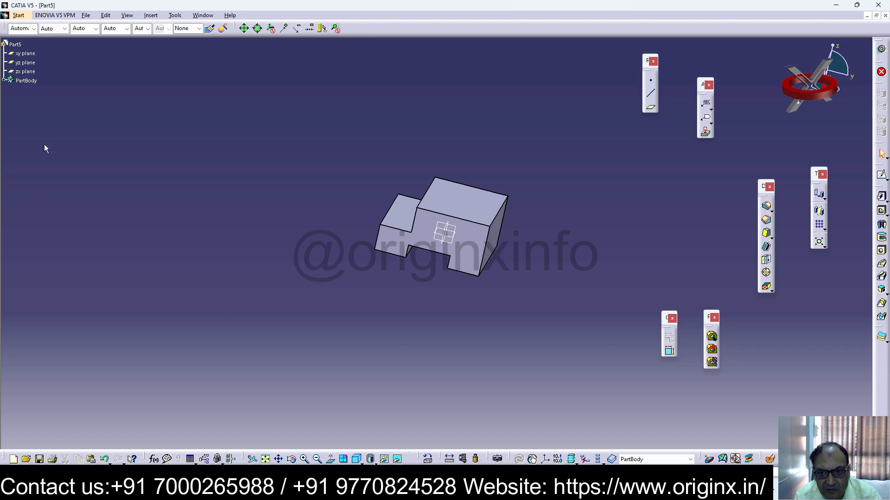
Start a sketch on the offset plane and draw a rectangle rising from the block's upper-left corner
{"action": "left_click", "coordinate": [4, 81]}
{"action": "left_click", "coordinate": [31, 125]}
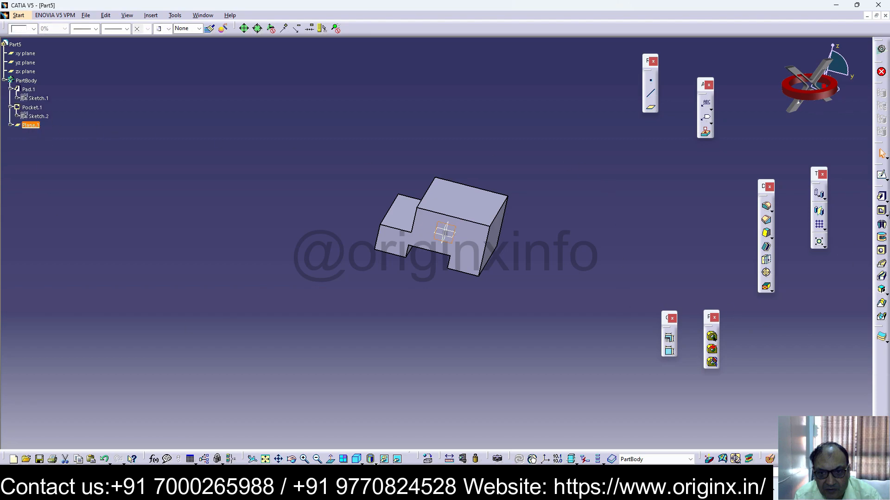
{"action": "left_click", "coordinate": [882, 175]}
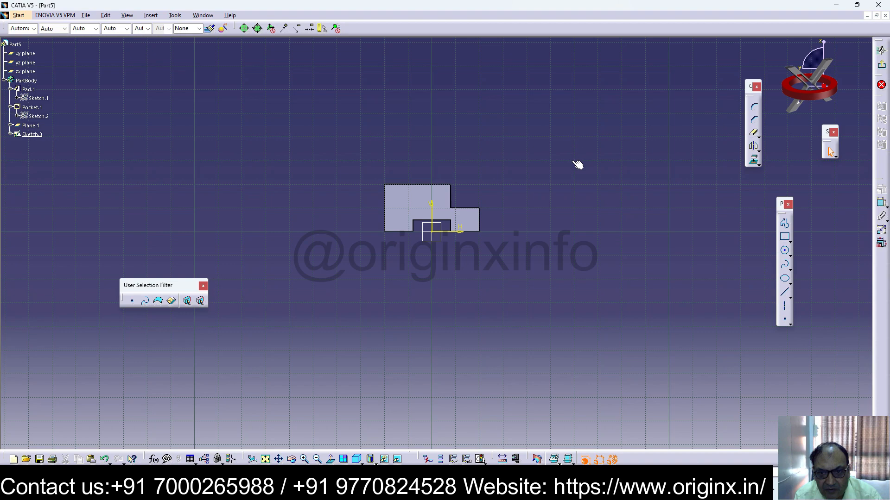
{"action": "left_click", "coordinate": [784, 237]}
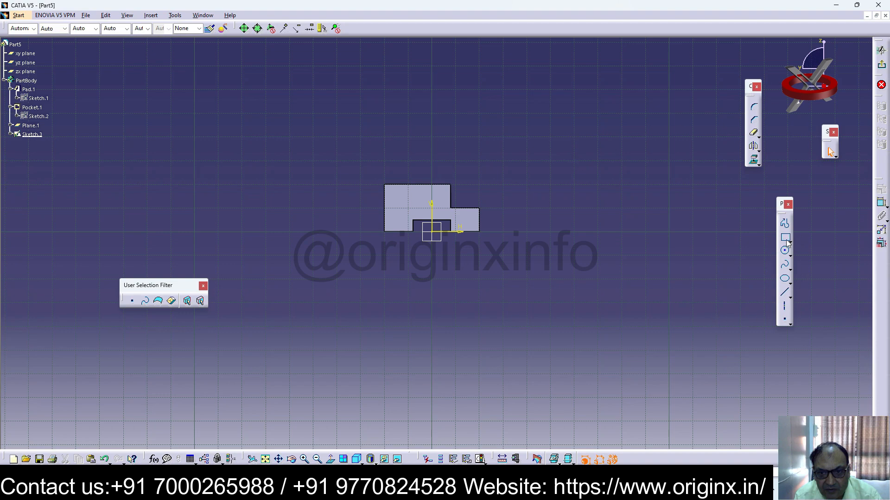
{"action": "left_click", "coordinate": [384, 184]}
{"action": "left_click", "coordinate": [443, 122]}
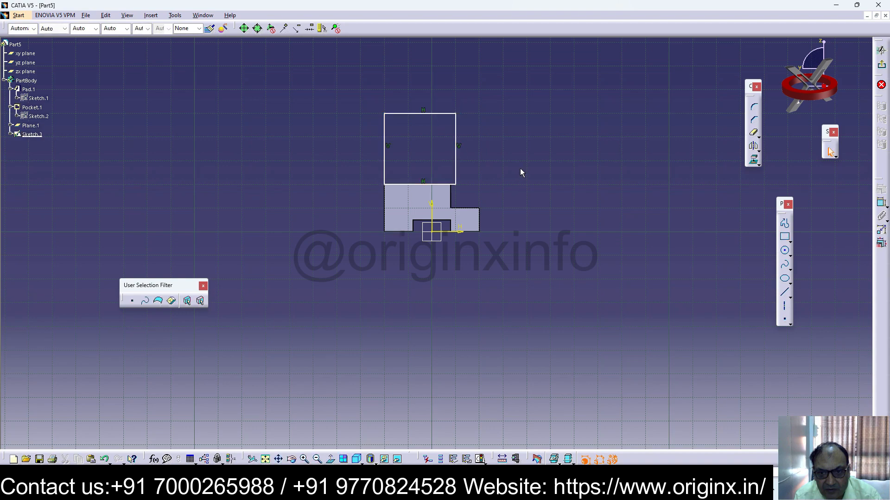
Dimension the rectangle's height and set it to 20 mm
{"action": "left_click", "coordinate": [881, 202]}
{"action": "left_click", "coordinate": [456, 153]}
{"action": "double_click", "coordinate": [473, 153]}
{"action": "type", "text": "20"}
{"action": "key", "text": "Return"}
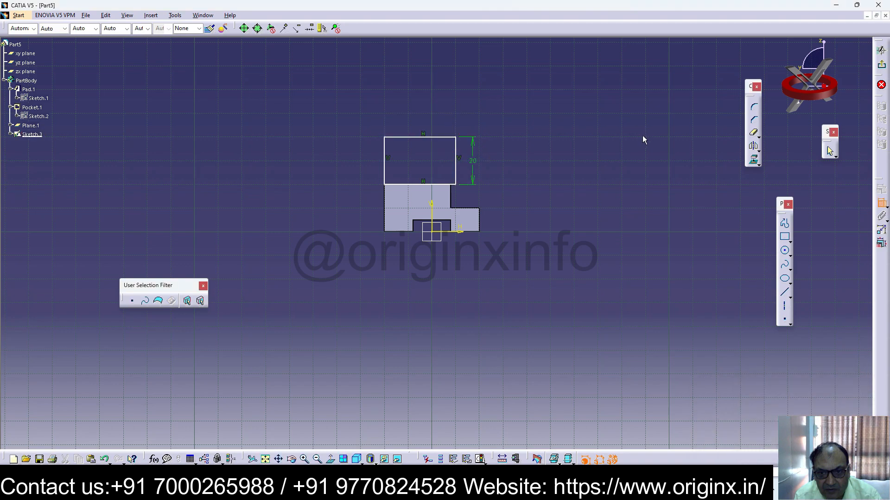
Dimension the rectangle's right edge from the upper block's right edge and set the offset to 0 mm
{"action": "left_click", "coordinate": [881, 202]}
{"action": "left_click", "coordinate": [456, 175]}
{"action": "left_click", "coordinate": [450, 193]}
{"action": "left_click", "coordinate": [457, 123]}
{"action": "double_click", "coordinate": [457, 122]}
{"action": "type", "text": "0"}
{"action": "key", "text": "Return"}
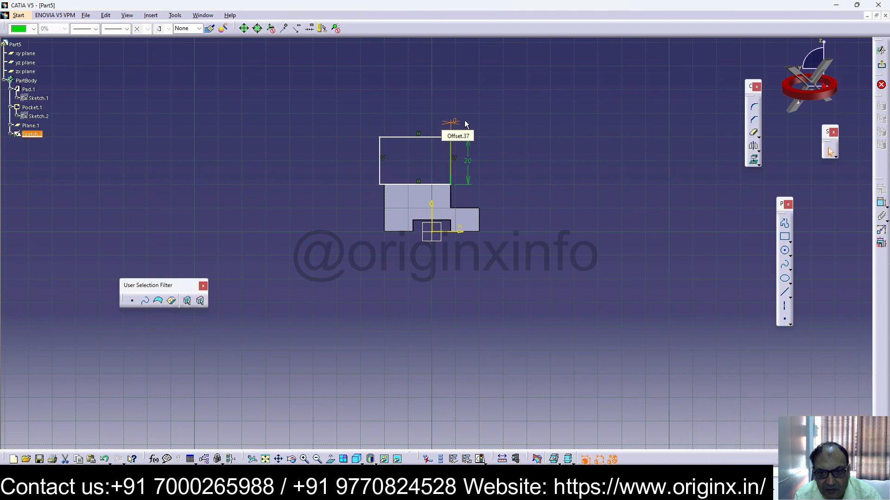
Dimension the rectangle's left edge from the block's left edge and set the offset to 0 mm
{"action": "left_click", "coordinate": [878, 207]}
{"action": "left_click", "coordinate": [380, 167]}
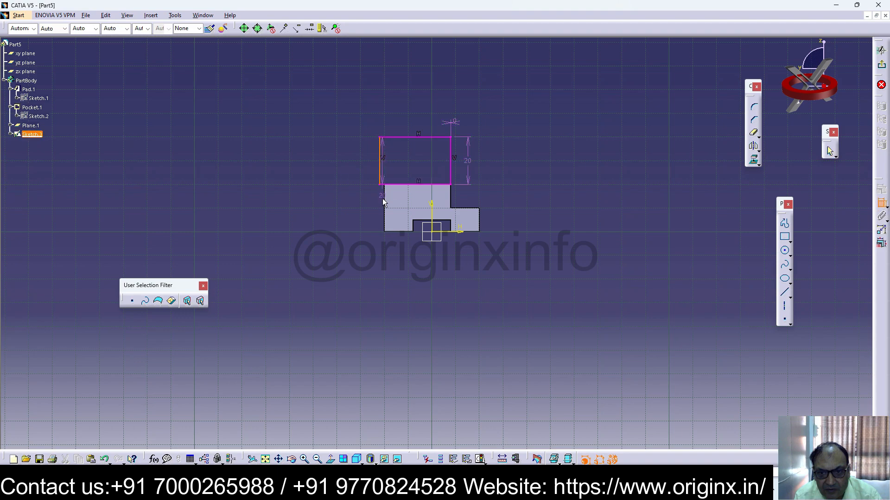
{"action": "left_click", "coordinate": [384, 195]}
{"action": "left_click", "coordinate": [393, 126]}
{"action": "double_click", "coordinate": [394, 126]}
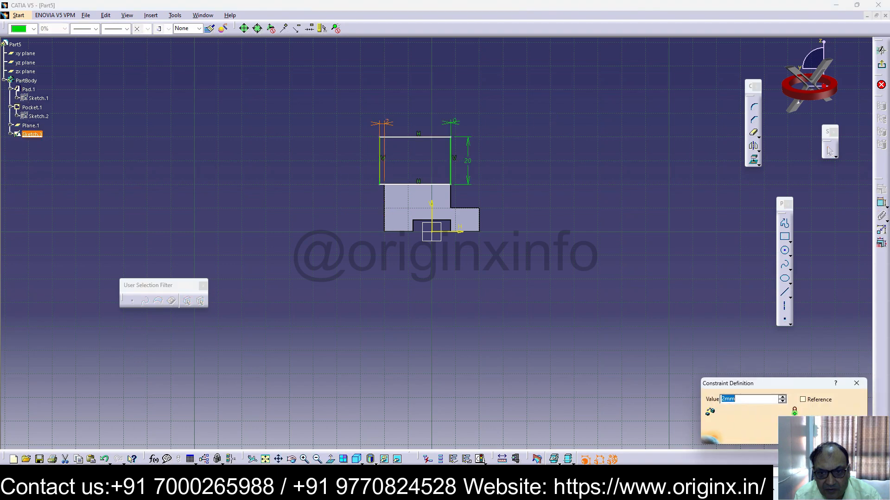
{"action": "type", "text": "0"}
{"action": "key", "text": "Return"}
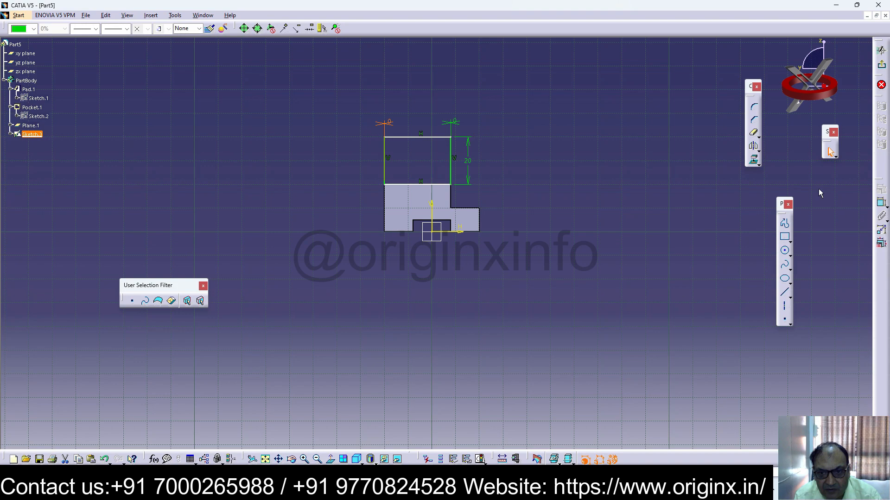
Exit the sketch and pad the rectangle 15 mm in the reversed direction, over the block
{"action": "left_click", "coordinate": [881, 50]}
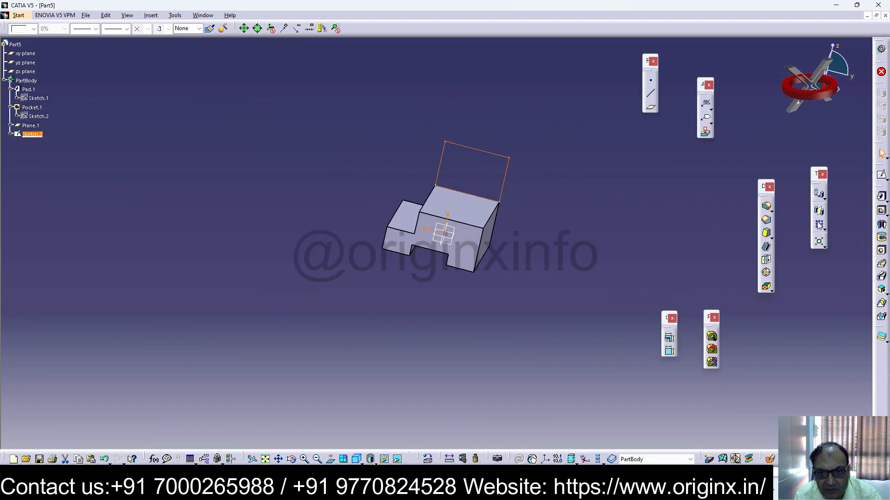
{"action": "left_click", "coordinate": [881, 197]}
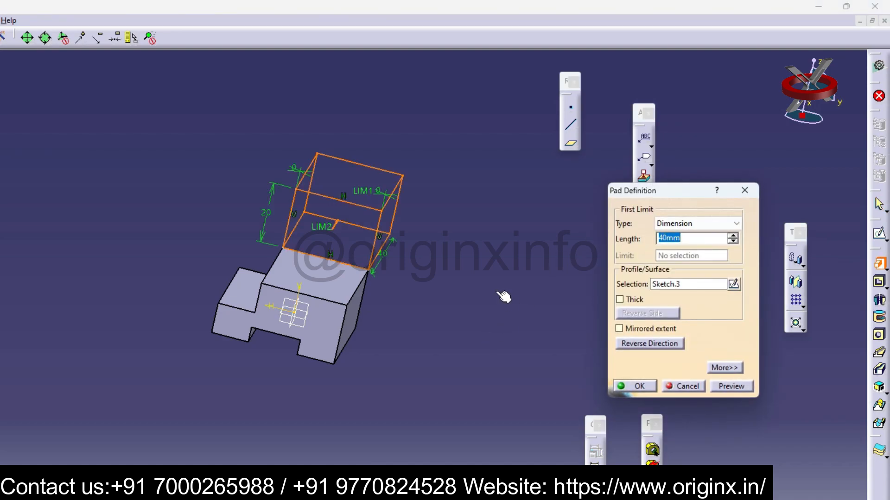
{"action": "left_click", "coordinate": [630, 344]}
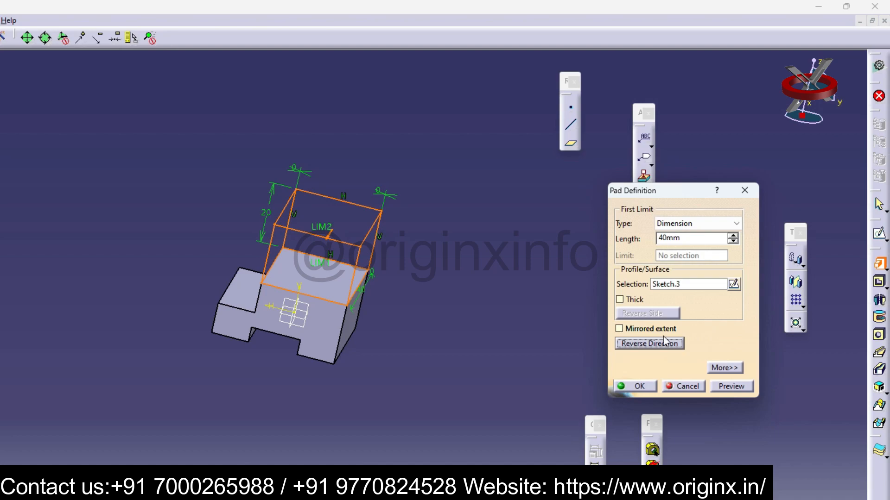
{"action": "double_click", "coordinate": [704, 237]}
{"action": "type", "text": "15"}
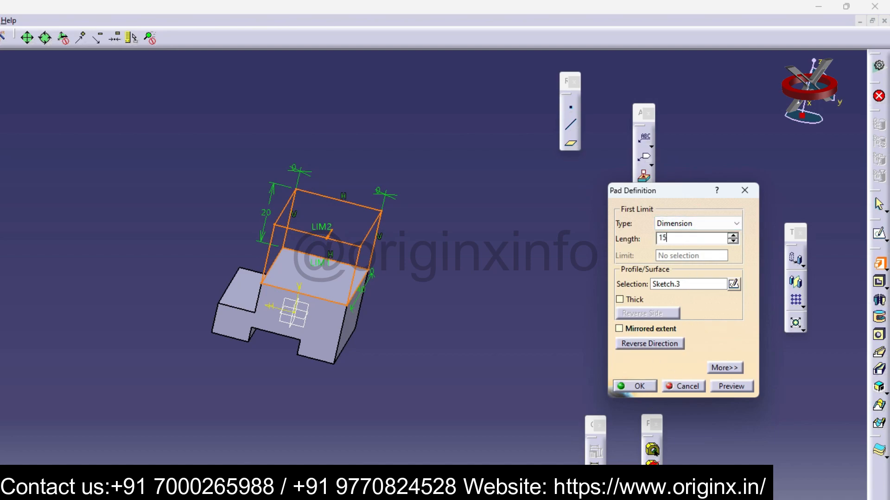
{"action": "key", "text": "Return"}
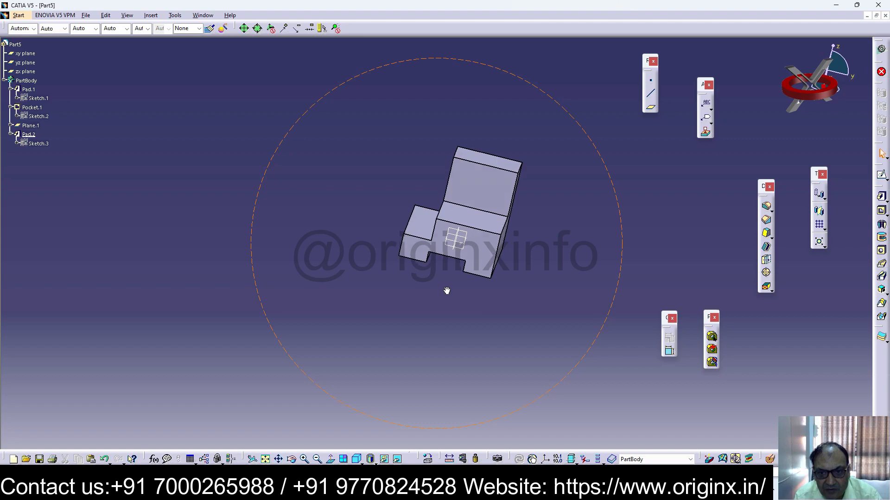
Start a sketch on the low step's outer side face and draw a rectangle along its bottom edge
{"action": "middle_click_drag", "start_coordinate": [447, 290], "coordinate": [524, 307]}
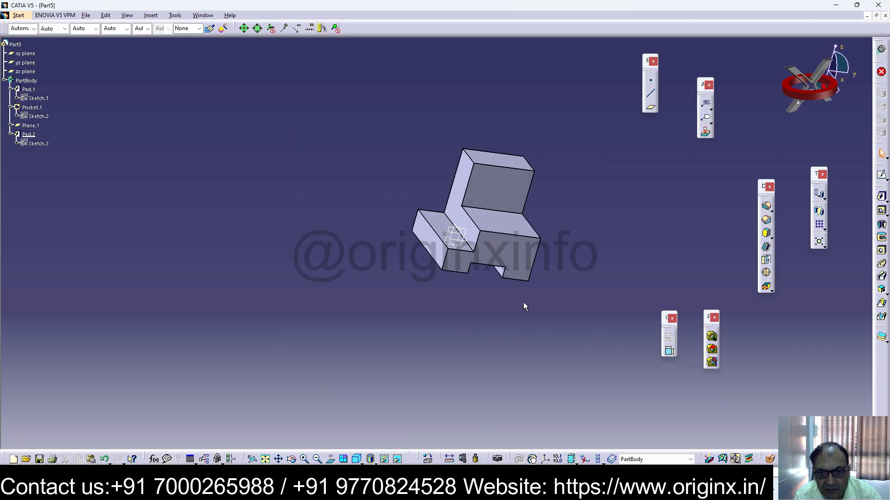
{"action": "left_click", "coordinate": [433, 240]}
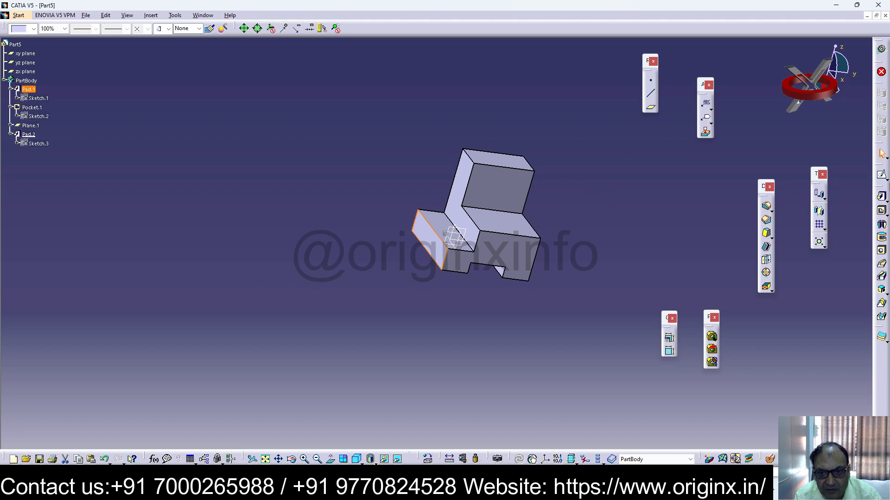
{"action": "left_click", "coordinate": [881, 175]}
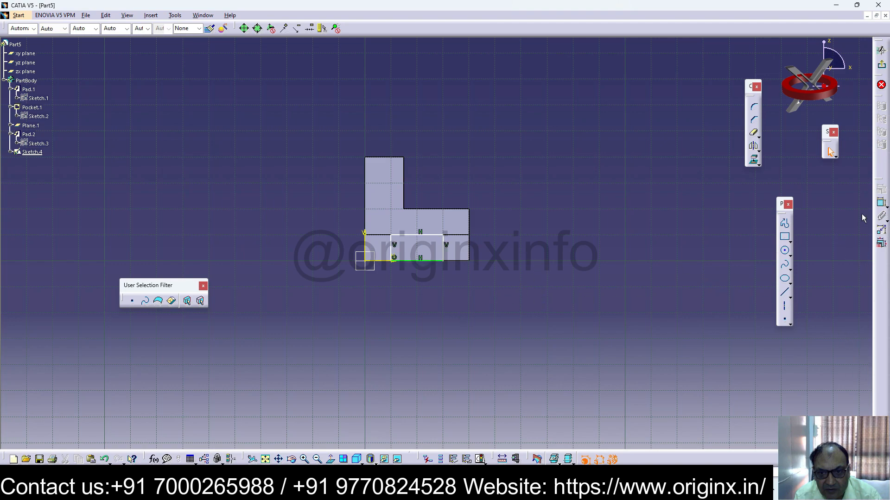
Set the rectangle's right and left sides each 12 mm from the adjacent ends of the block
{"action": "left_click", "coordinate": [470, 249]}
{"action": "left_click", "coordinate": [444, 249]}
{"action": "left_click", "coordinate": [458, 250]}
{"action": "double_click", "coordinate": [458, 250]}
{"action": "type", "text": "12"}
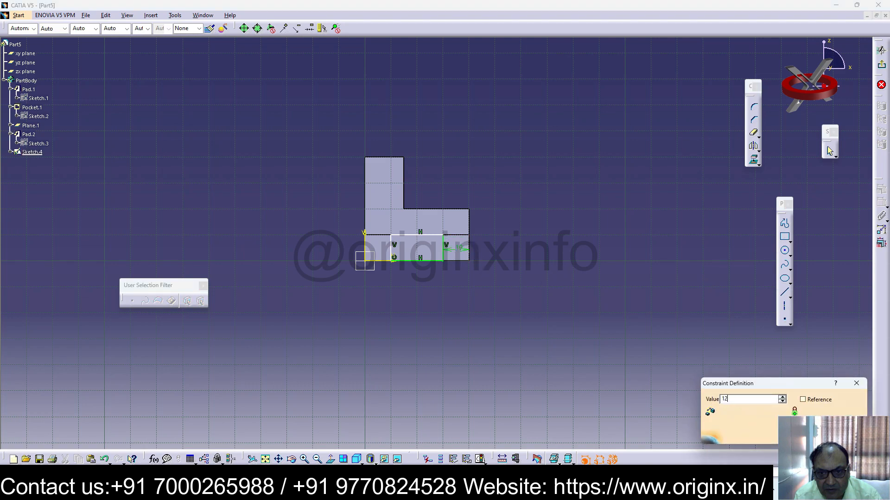
{"action": "key", "text": "Return"}
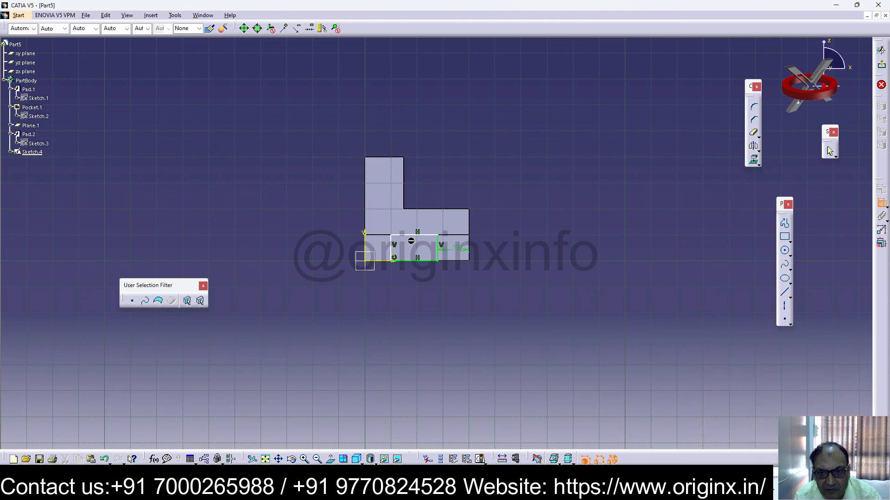
{"action": "double_click", "coordinate": [380, 244]}
{"action": "type", "text": "12"}
{"action": "key", "text": "Return"}
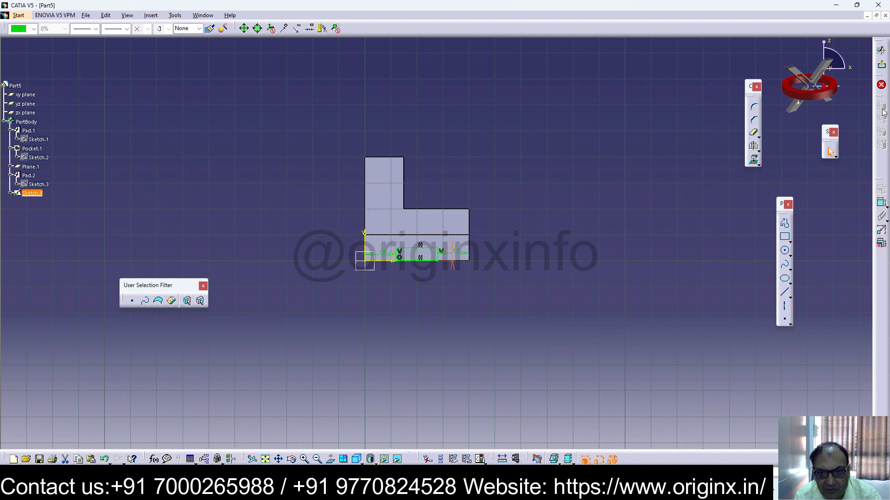
Exit the sketch and cut the rectangle through the block as a pocket with the Up to last limit
{"action": "left_click", "coordinate": [881, 65]}
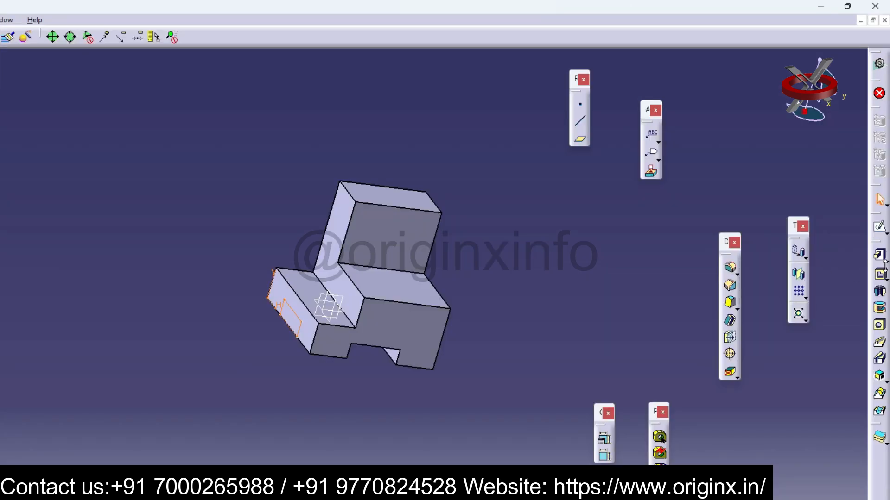
{"action": "left_click", "coordinate": [882, 211]}
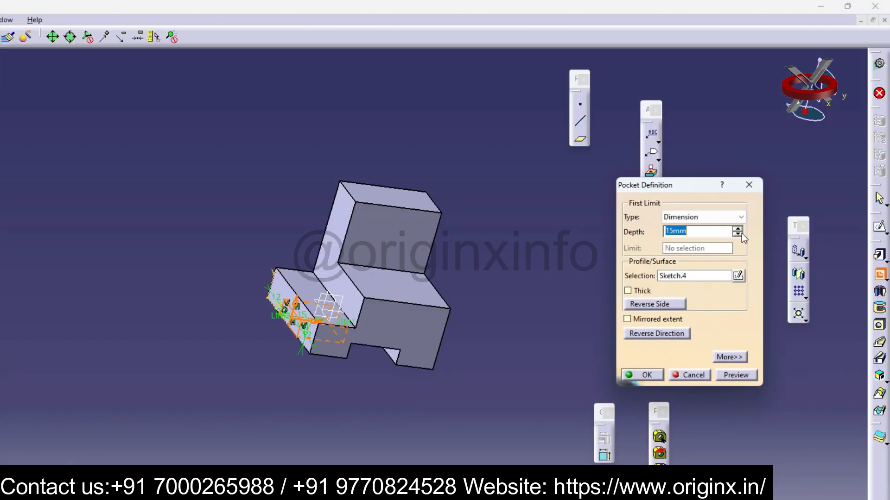
{"action": "left_click", "coordinate": [741, 217]}
{"action": "left_click", "coordinate": [694, 248]}
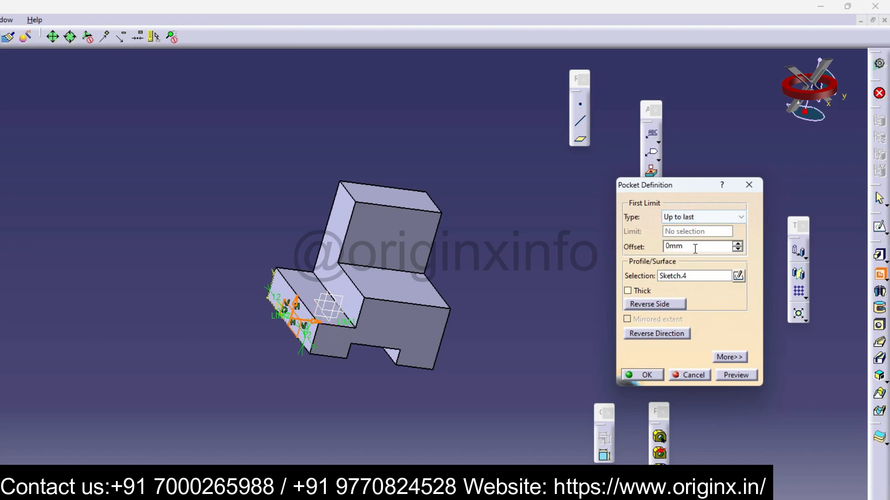
{"action": "middle_click_drag", "start_coordinate": [411, 359], "coordinate": [260, 376]}
{"action": "left_click", "coordinate": [642, 375]}
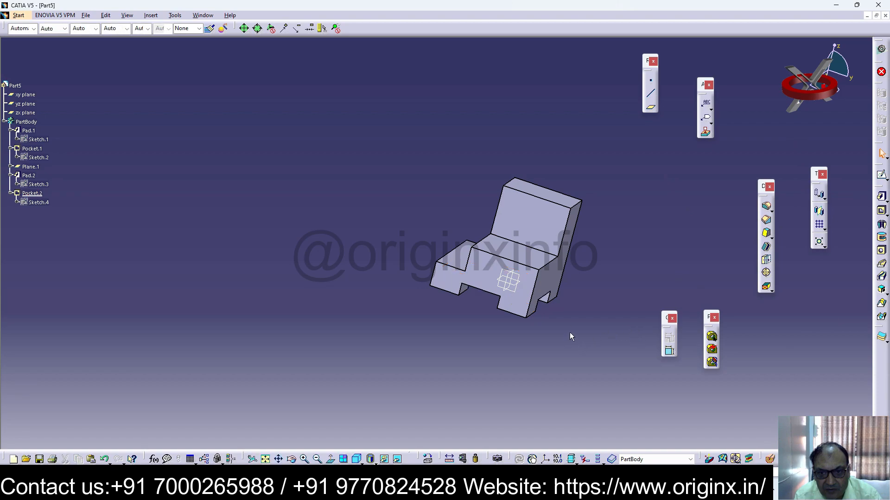
Examine the part's crossing bottom slots and upright block from several angles
{"action": "middle_click_drag", "start_coordinate": [570, 334], "coordinate": [738, 249]}
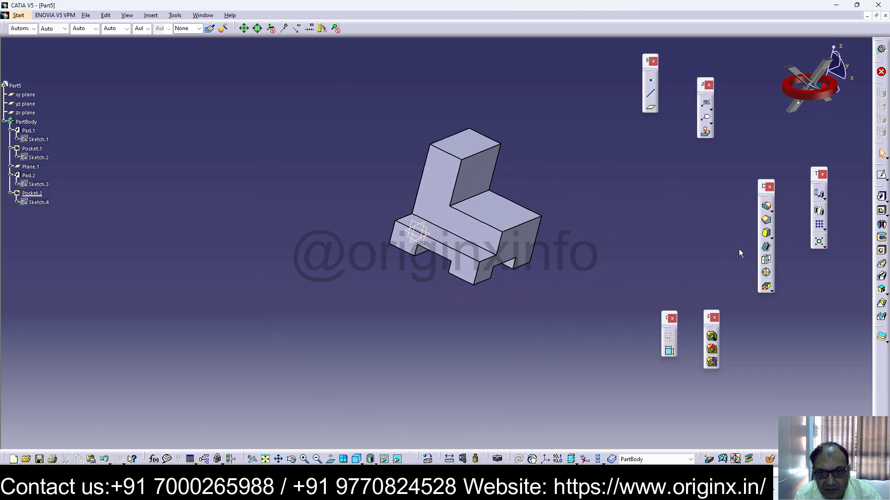
{"action": "scroll", "coordinate": [513, 152], "scroll_direction": "up", "scroll_amount": 1}
{"action": "middle_click_drag", "start_coordinate": [532, 200], "coordinate": [514, 238]}
{"action": "scroll", "coordinate": [52, 65], "scroll_direction": "down", "scroll_amount": 3}
{"action": "scroll", "coordinate": [312, 158], "scroll_direction": "up", "scroll_amount": 3}
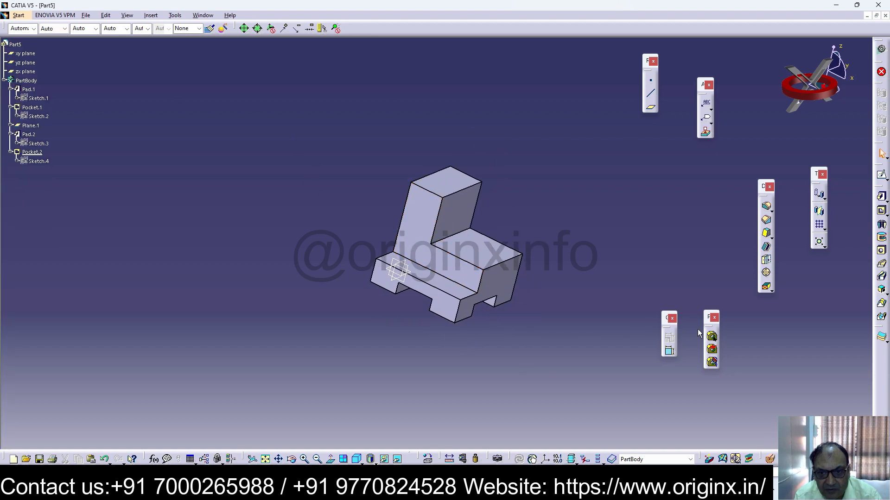
{"action": "middle_click_drag", "start_coordinate": [456, 311], "coordinate": [396, 334]}
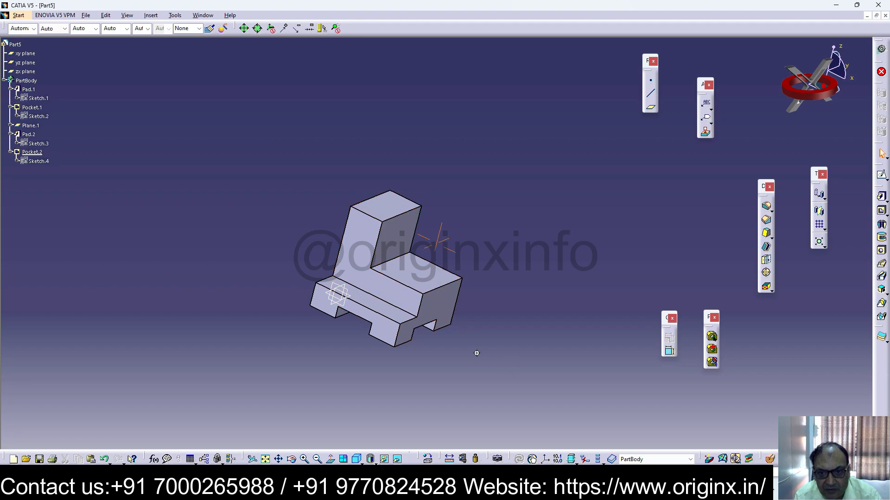
{"action": "middle_click_drag", "start_coordinate": [477, 354], "coordinate": [423, 342]}
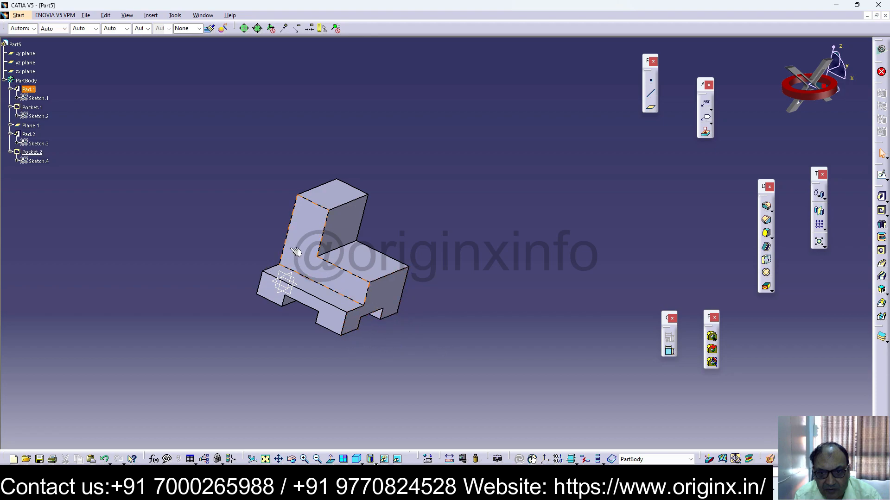
{"action": "middle_click_drag", "start_coordinate": [502, 363], "coordinate": [561, 322]}
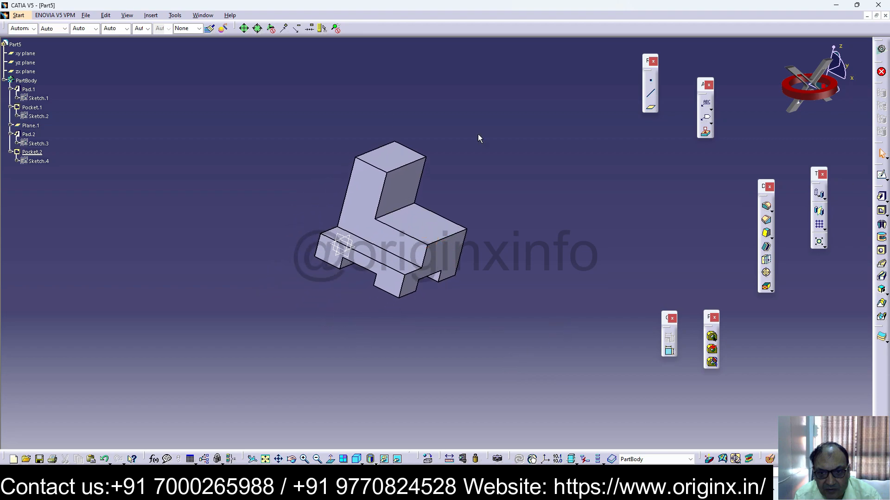
Save the part as 7 in the catia tutorials folder and close its document
{"action": "left_click", "coordinate": [86, 15]}
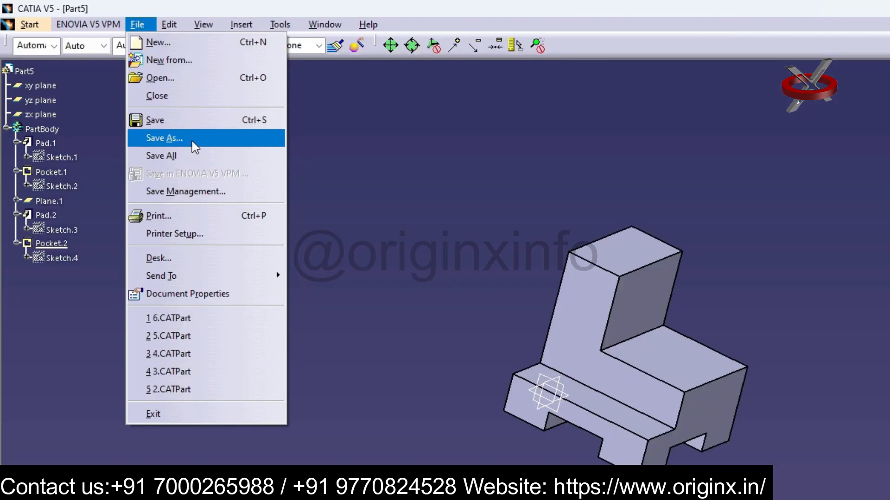
{"action": "left_click", "coordinate": [190, 139]}
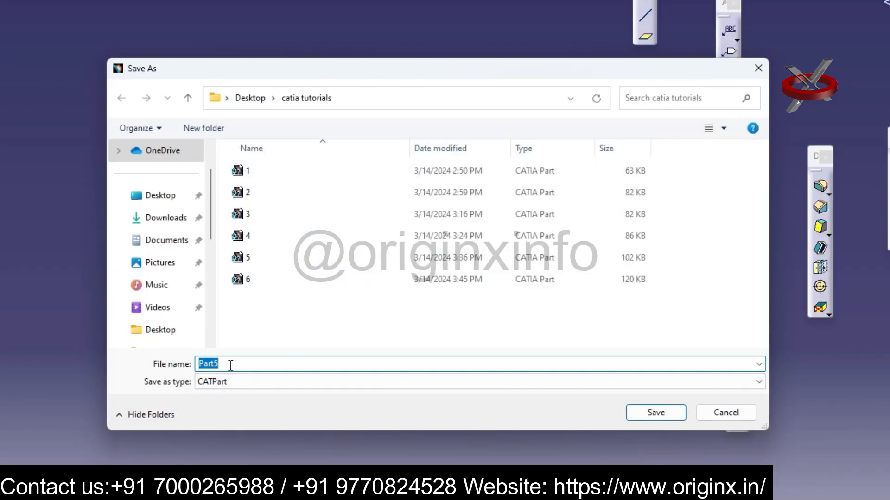
{"action": "type", "text": "7"}
{"action": "key", "text": "Return"}
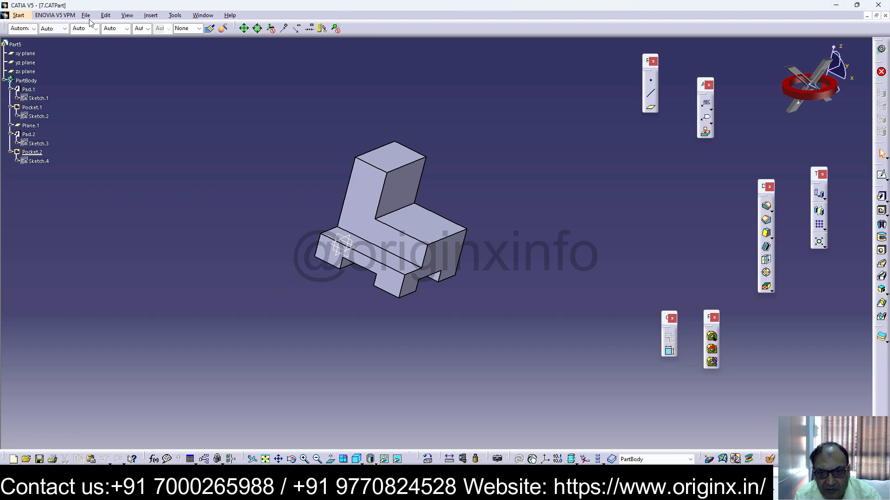
{"action": "left_click", "coordinate": [885, 16]}
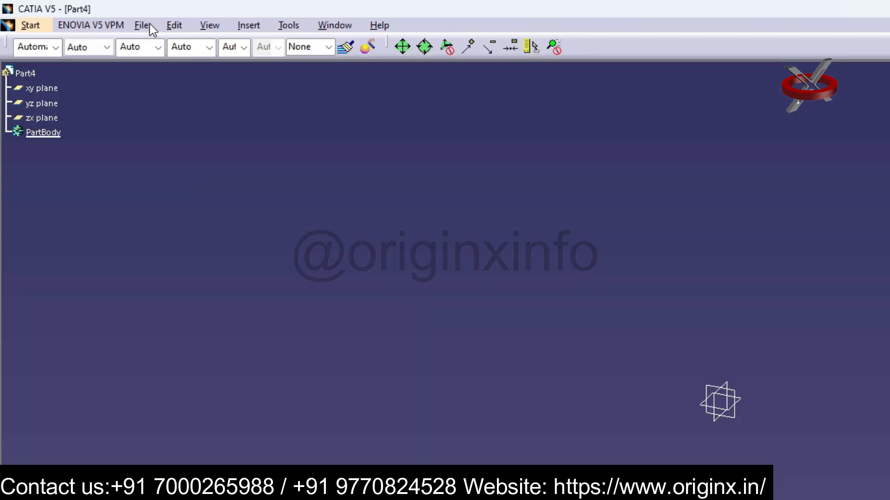
Create a new document of type Part, accepting the default part settings
{"action": "left_click", "coordinate": [86, 15]}
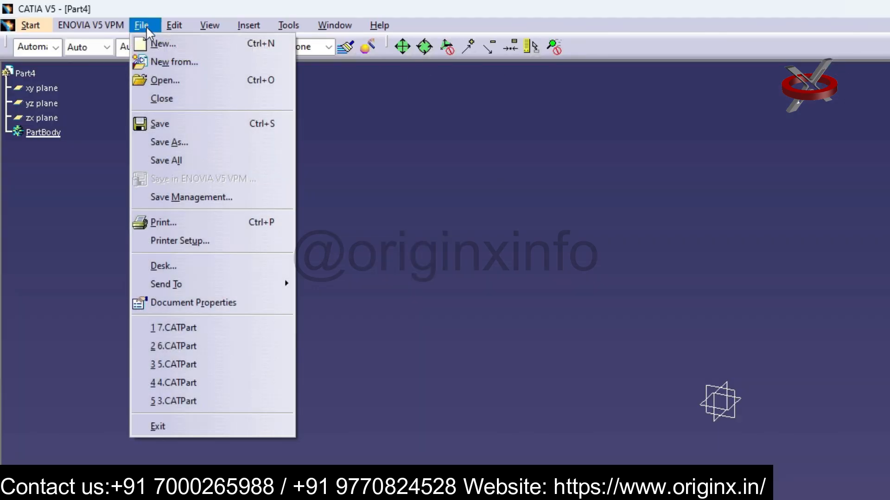
{"action": "left_click", "coordinate": [173, 41]}
{"action": "left_click", "coordinate": [771, 214]}
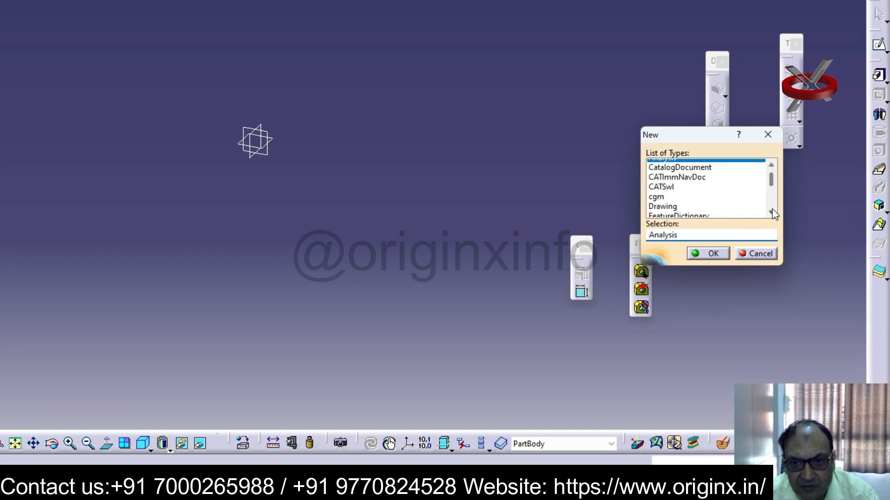
{"action": "left_click", "coordinate": [655, 185]}
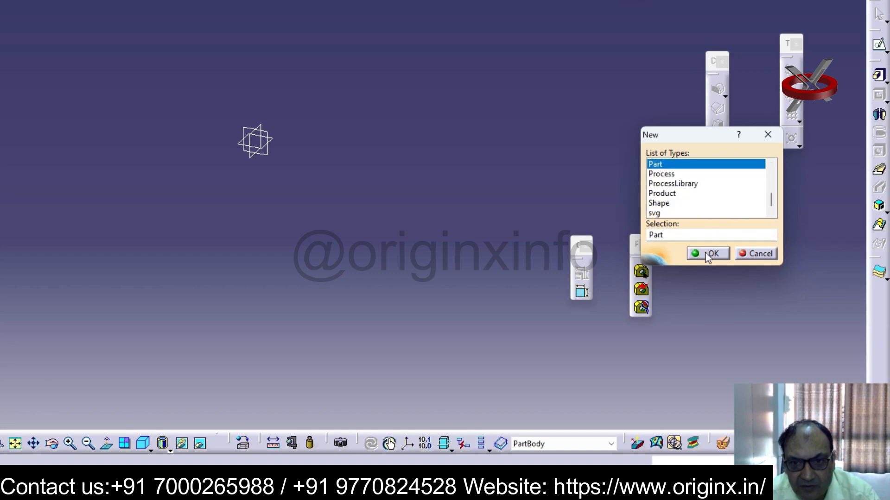
{"action": "left_click", "coordinate": [709, 254]}
{"action": "left_click", "coordinate": [463, 285]}
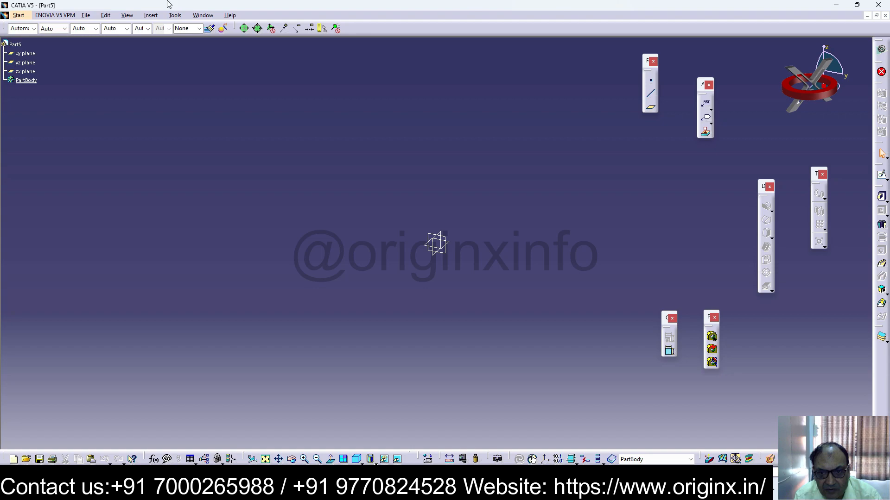
Start a sketch on the yz plane and draw the left half of a stepped profile down to the central slot's floor
{"action": "mouse_move", "coordinate": [568, 489]}
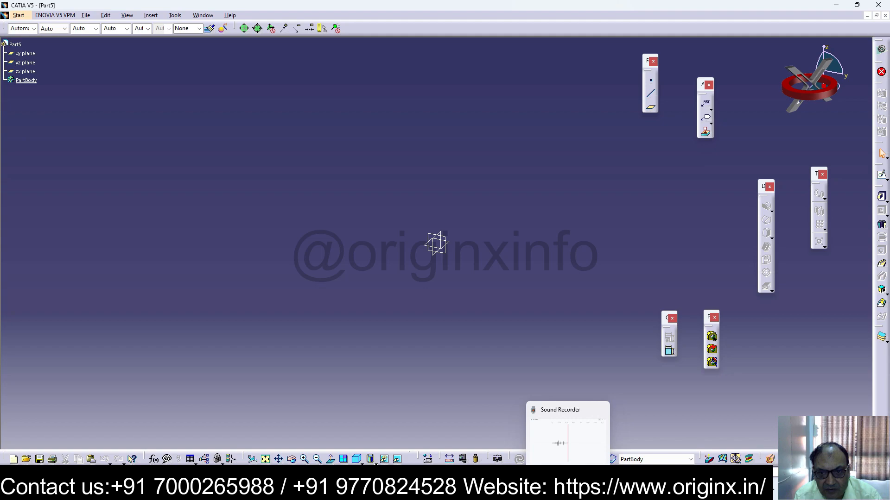
{"action": "left_click", "coordinate": [21, 63]}
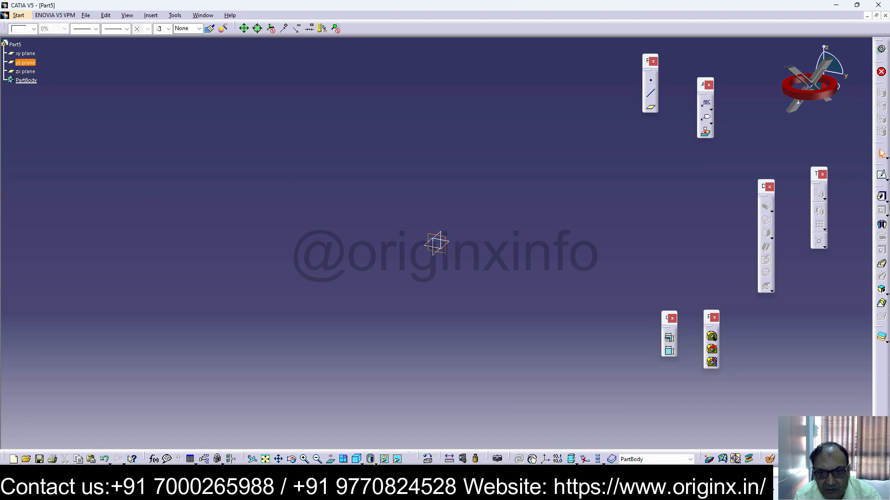
{"action": "left_click", "coordinate": [881, 175]}
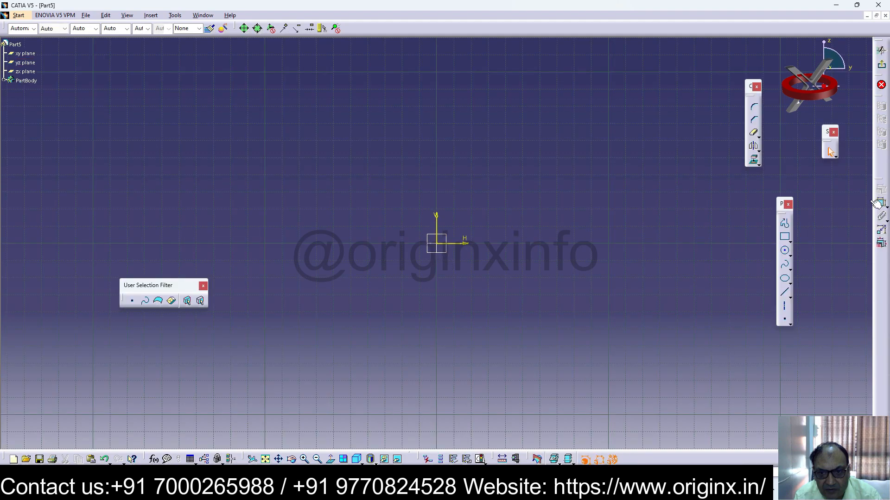
{"action": "left_click", "coordinate": [785, 293]}
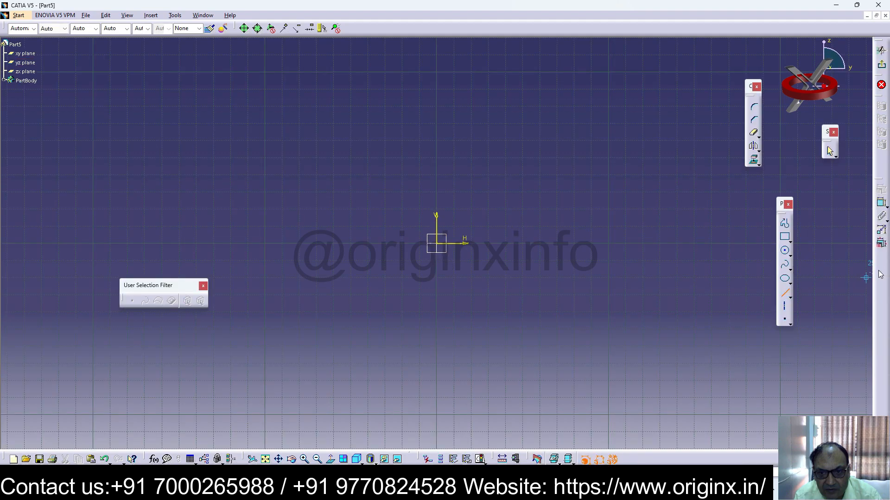
{"action": "left_click", "coordinate": [385, 243]}
{"action": "left_click", "coordinate": [386, 177]}
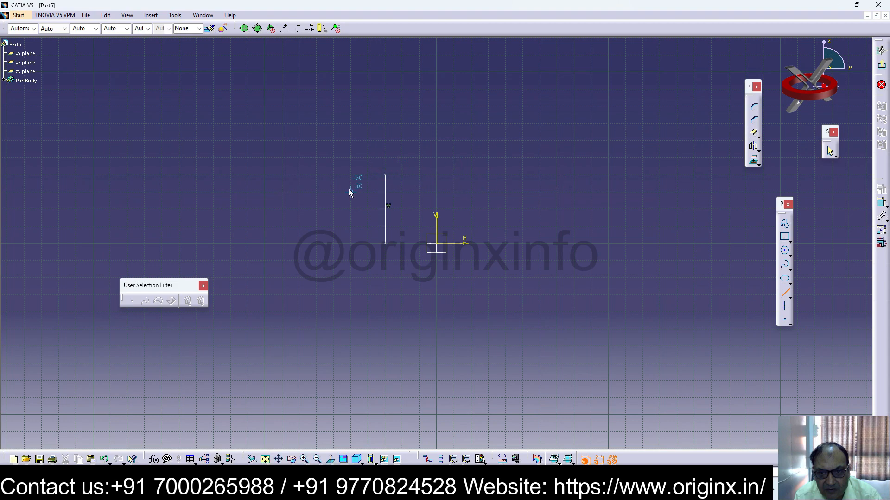
{"action": "left_click", "coordinate": [420, 175]}
{"action": "left_click", "coordinate": [419, 158]}
{"action": "left_click", "coordinate": [437, 157]}
{"action": "left_click", "coordinate": [436, 205]}
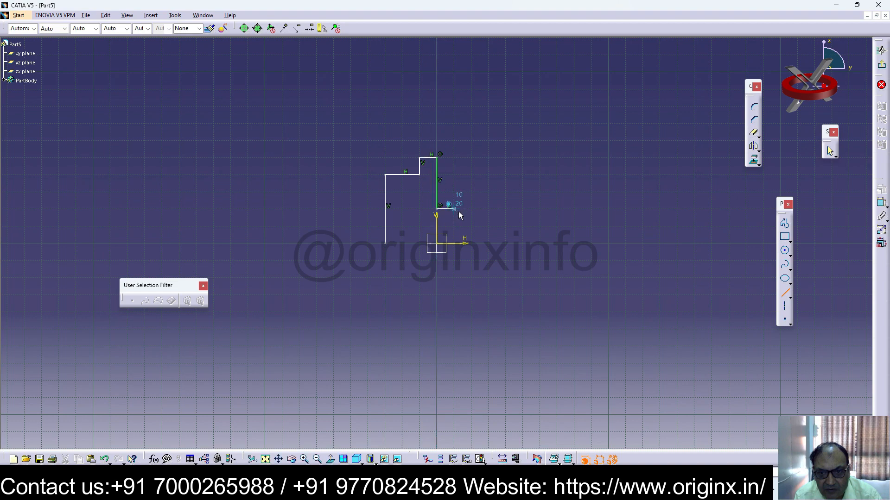
Complete the profile with the slot's right wall, the right upright and step, and a closing bottom edge about 70 mm long
{"action": "left_click", "coordinate": [453, 158]}
{"action": "left_click", "coordinate": [471, 158]}
{"action": "left_click", "coordinate": [471, 175]}
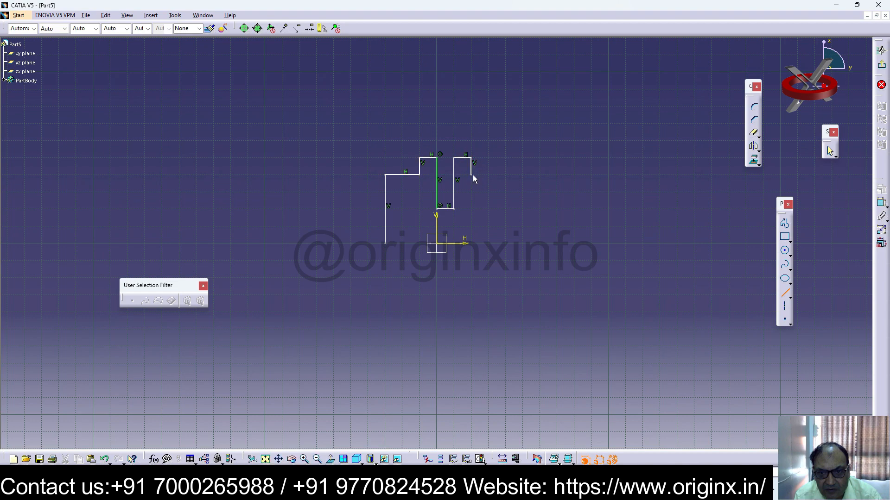
{"action": "left_click", "coordinate": [499, 186]}
{"action": "left_click", "coordinate": [506, 244]}
{"action": "left_click", "coordinate": [385, 243]}
{"action": "left_click", "coordinate": [505, 312]}
{"action": "key", "text": "Escape"}
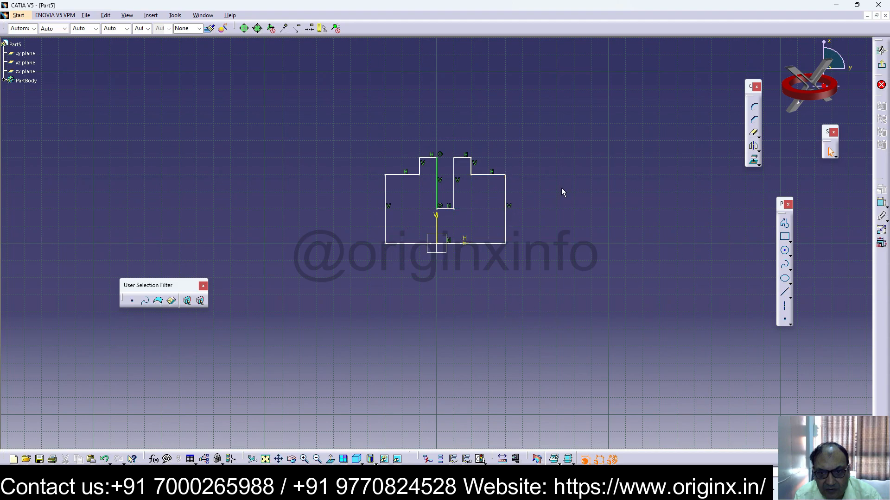
Dimension the profile's left vertical edge and set its height to 45 mm
{"action": "left_click", "coordinate": [881, 205]}
{"action": "left_click", "coordinate": [385, 209]}
{"action": "left_click", "coordinate": [353, 214]}
{"action": "double_click", "coordinate": [347, 211]}
{"action": "type", "text": "45"}
{"action": "key", "text": "Return"}
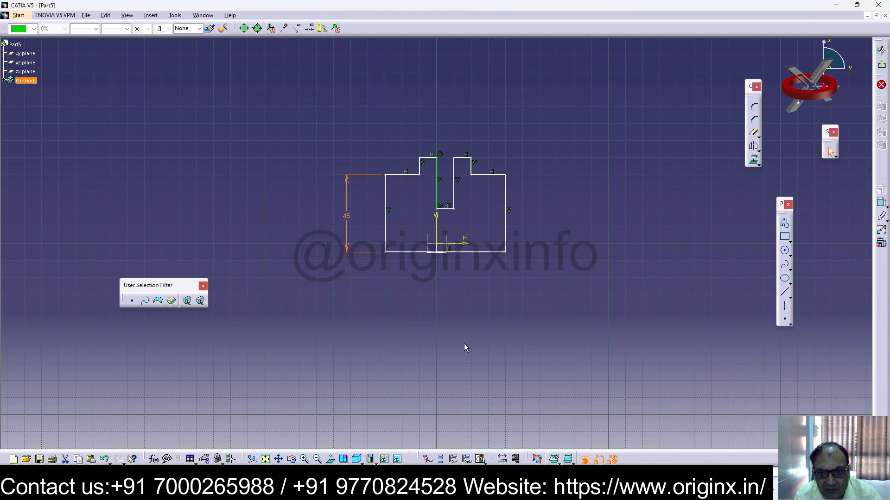
Move the profile's bottom edge down below the horizontal axis and dimension its width at 90 mm
{"action": "left_click_drag", "start_coordinate": [479, 253], "coordinate": [464, 284]}
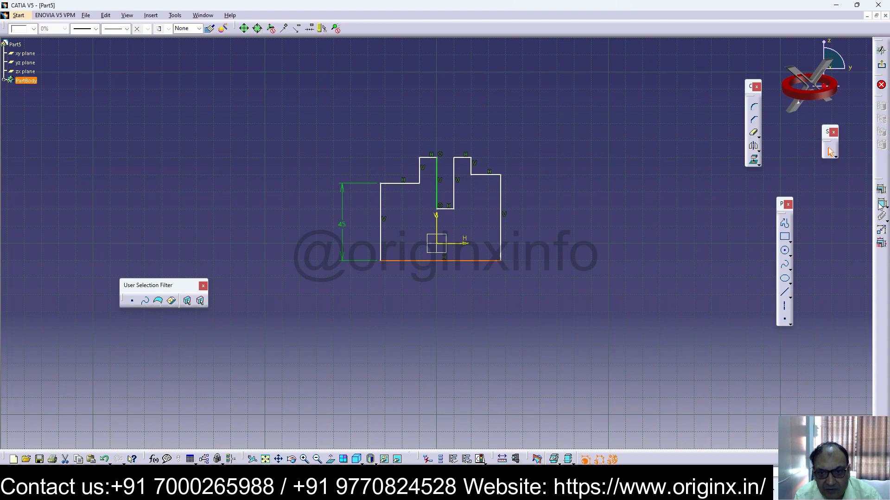
{"action": "left_click", "coordinate": [881, 203]}
{"action": "left_click", "coordinate": [448, 276]}
{"action": "double_click", "coordinate": [450, 275]}
{"action": "type", "text": "90-"}
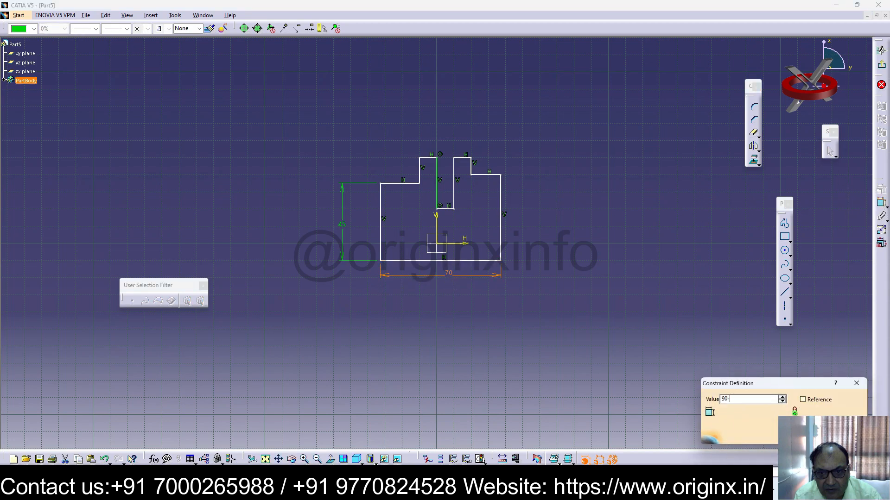
{"action": "key", "text": "Return"}
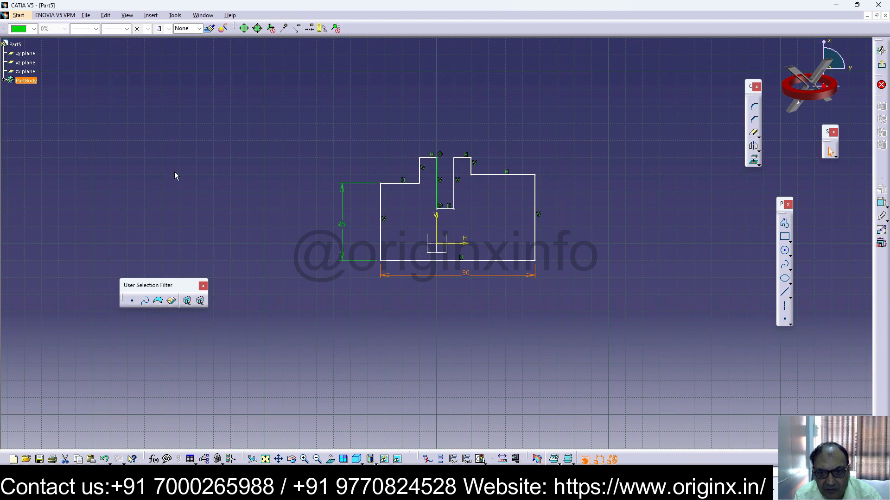
Dimension the left step's top edge and set its width to 16 mm
{"action": "left_click", "coordinate": [402, 184]}
{"action": "left_click", "coordinate": [881, 202]}
{"action": "left_click", "coordinate": [401, 174]}
{"action": "double_click", "coordinate": [401, 172]}
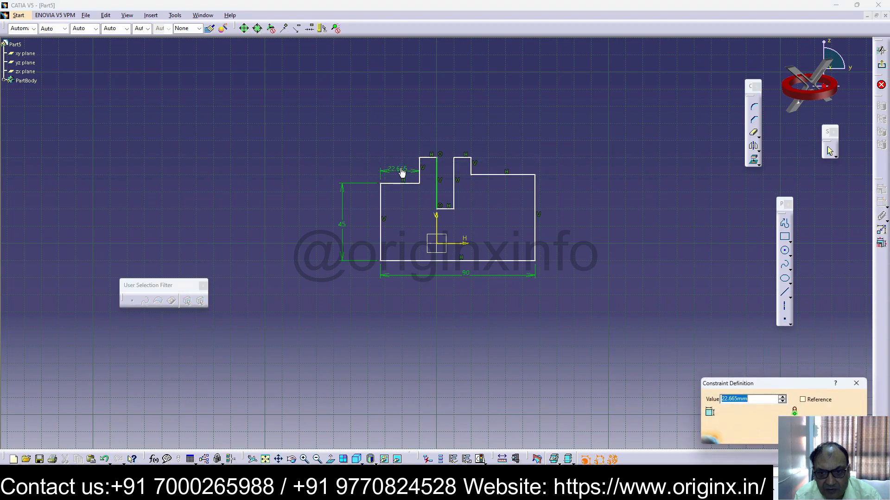
{"action": "type", "text": "16"}
{"action": "key", "text": "Return"}
Dimension the right step's top edge and set its width to 26 mm
{"action": "left_click", "coordinate": [518, 176]}
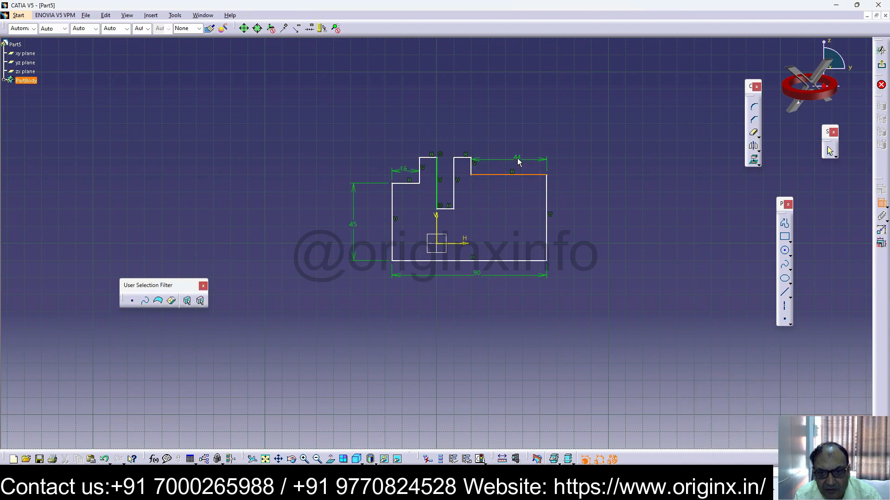
{"action": "double_click", "coordinate": [517, 160]}
{"action": "type", "text": "2"}
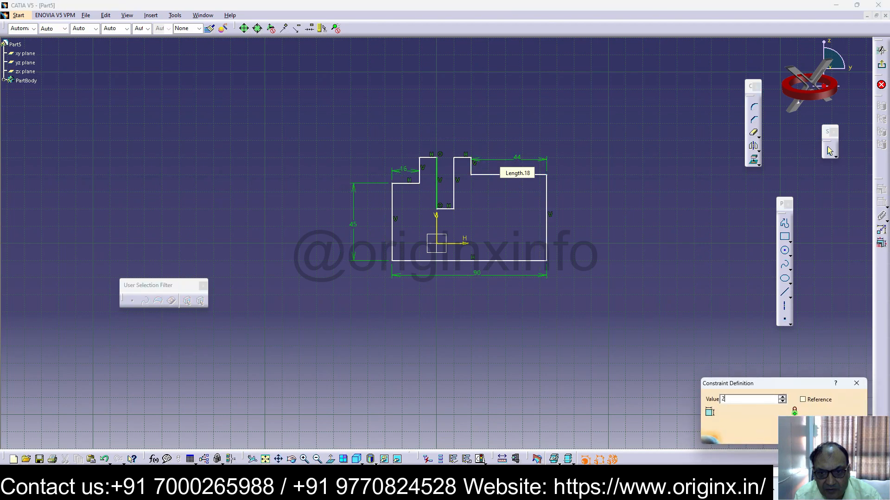
{"action": "type", "text": "6"}
{"action": "key", "text": "Return"}
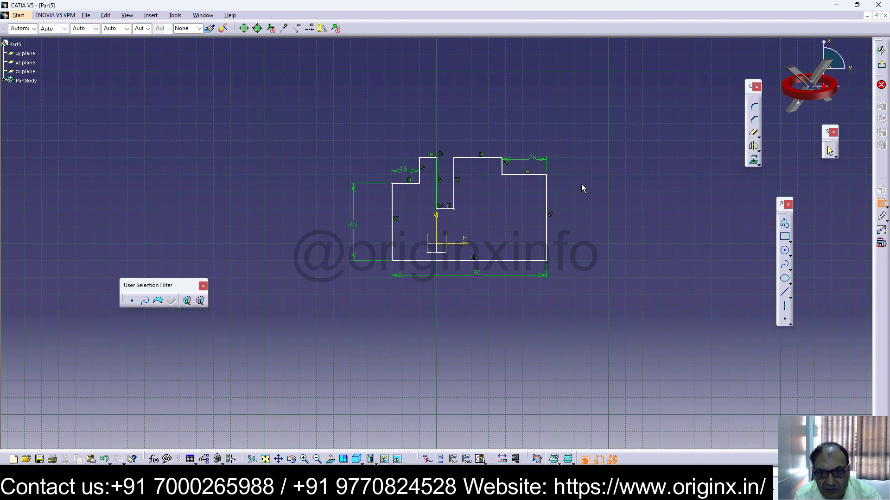
Dimension the top edge of the upright right of the slot and set its width to 16 mm
{"action": "left_click", "coordinate": [473, 158]}
{"action": "left_click", "coordinate": [479, 144]}
{"action": "double_click", "coordinate": [480, 143]}
{"action": "type", "text": "16"}
{"action": "key", "text": "Return"}
Dimension the top edge of the upright left of the slot and set its width to 16 mm
{"action": "left_click", "coordinate": [429, 159]}
{"action": "left_click", "coordinate": [434, 143]}
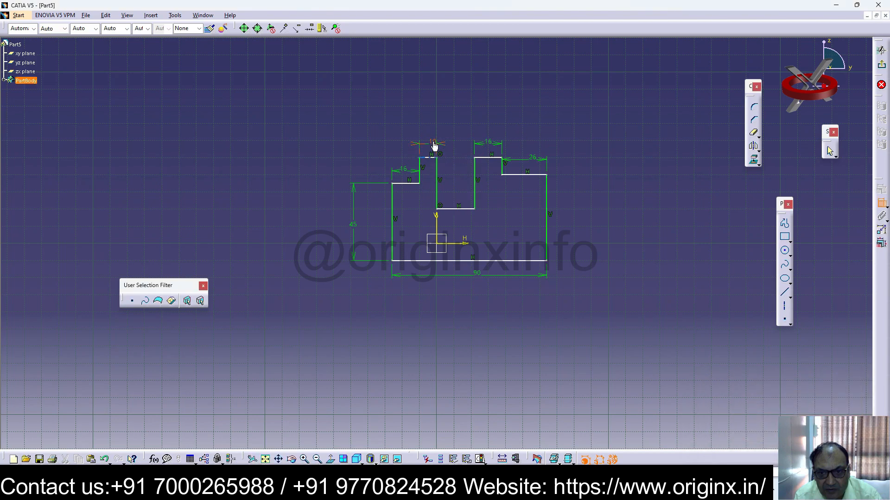
{"action": "double_click", "coordinate": [433, 143]}
{"action": "type", "text": "1"}
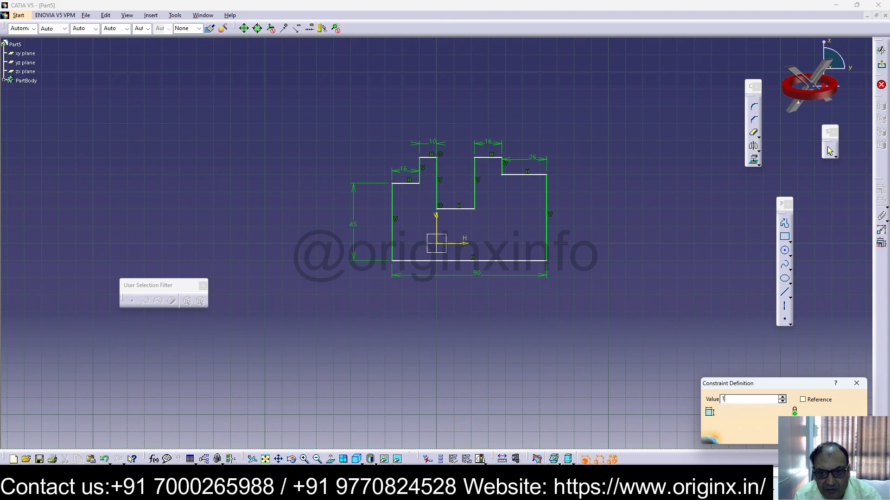
{"action": "type", "text": "6"}
{"action": "key", "text": "Return"}
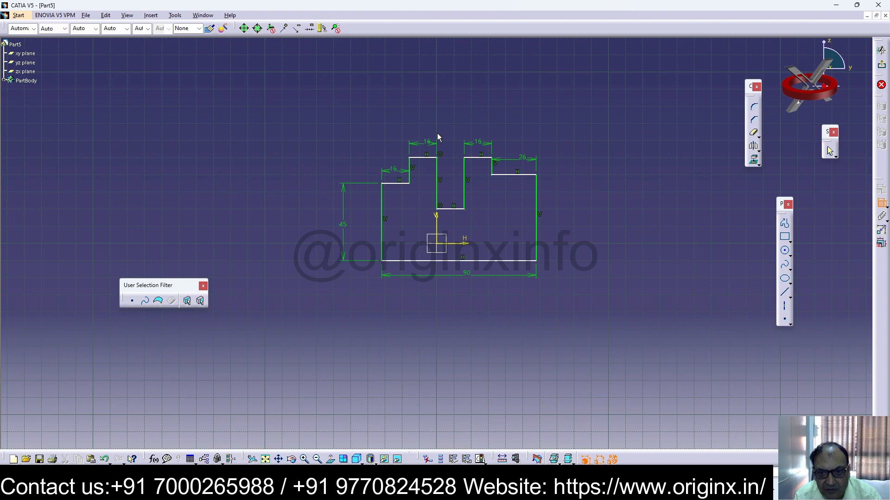
Dimension the slot's left wall and set its depth to 40 mm
{"action": "left_click", "coordinate": [437, 188]}
{"action": "left_click", "coordinate": [427, 191]}
{"action": "double_click", "coordinate": [427, 188]}
{"action": "type", "text": "40mm"}
{"action": "key", "text": "Return"}
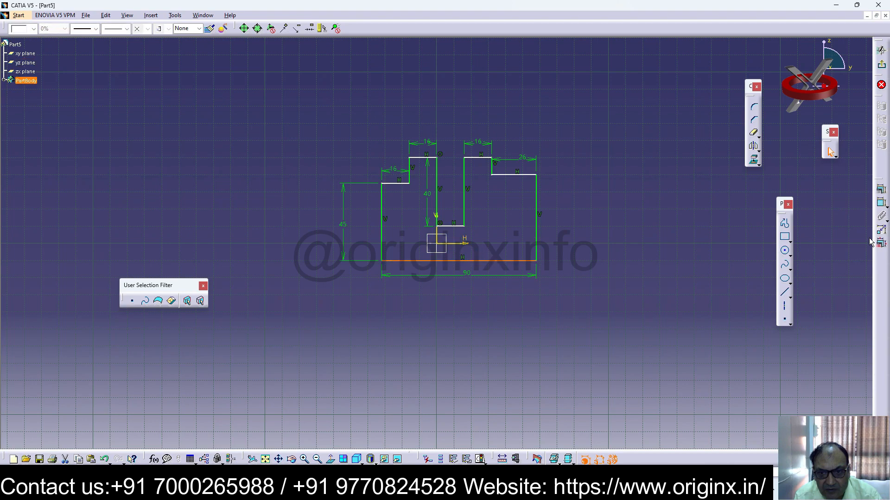
Try to dimension the bottom edge against the horizontal axis and undo the misplaced dimension
{"action": "double_click", "coordinate": [881, 202]}
{"action": "left_click", "coordinate": [522, 245]}
{"action": "left_click", "coordinate": [525, 262]}
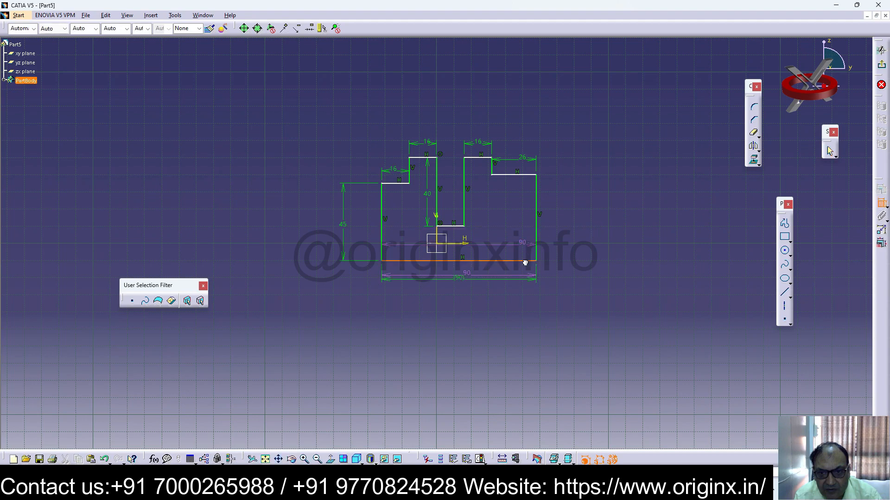
{"action": "key", "text": "Escape"}
{"action": "key", "text": "Escape"}
{"action": "key", "text": "ctrl+z"}
Dimension the distance between the horizontal axis and the profile's bottom edge
{"action": "left_click", "coordinate": [640, 194]}
{"action": "double_click", "coordinate": [881, 202]}
{"action": "left_click", "coordinate": [462, 244]}
{"action": "left_click", "coordinate": [493, 261]}
{"action": "left_click", "coordinate": [562, 254]}
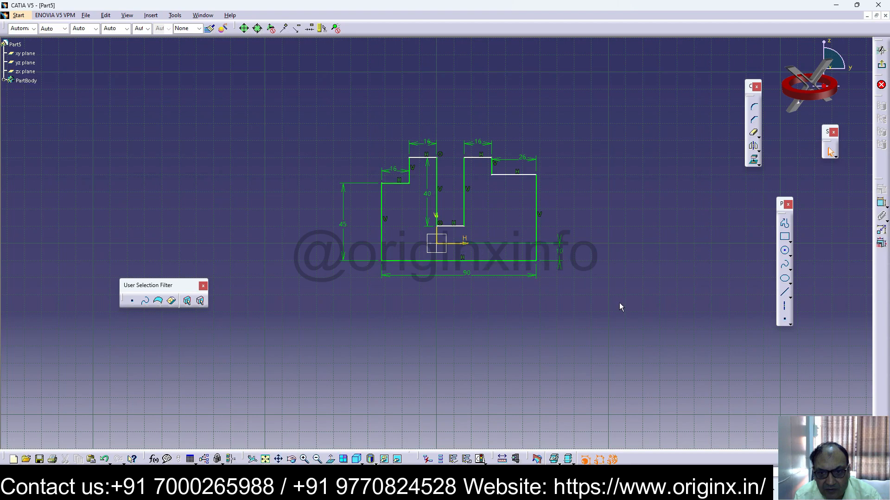
Dimension the left upright's top edge from the horizontal axis
{"action": "left_click", "coordinate": [522, 175]}
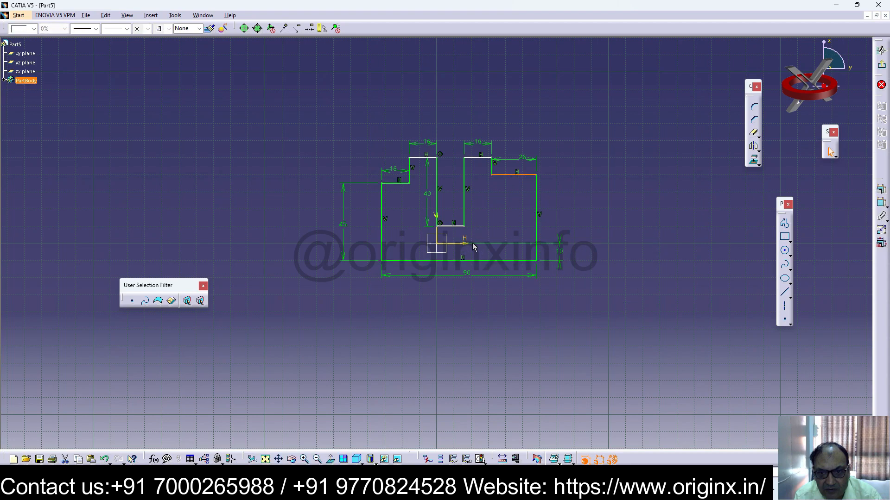
{"action": "left_click", "coordinate": [655, 202]}
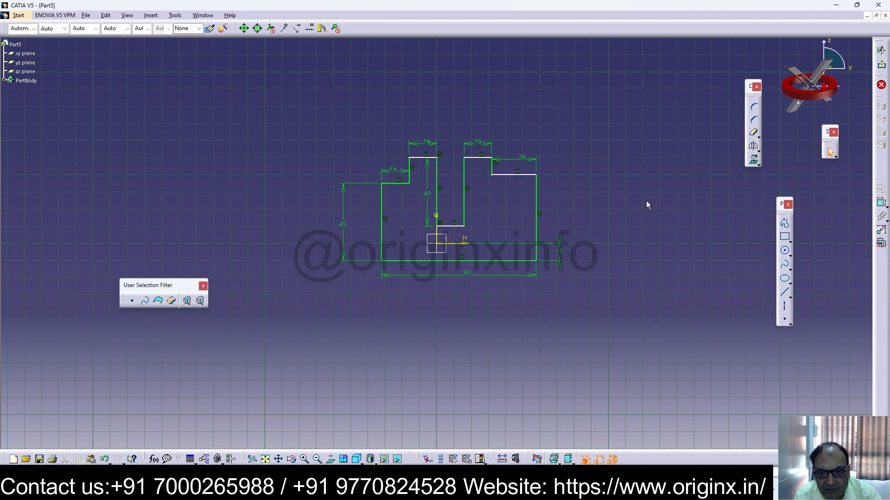
{"action": "left_click", "coordinate": [881, 203]}
{"action": "left_click", "coordinate": [423, 158]}
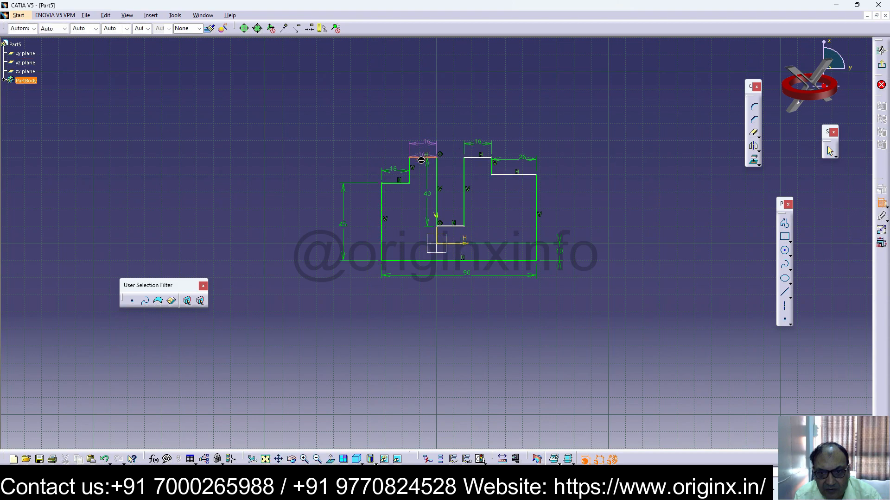
{"action": "left_click", "coordinate": [458, 244]}
{"action": "left_click", "coordinate": [367, 229]}
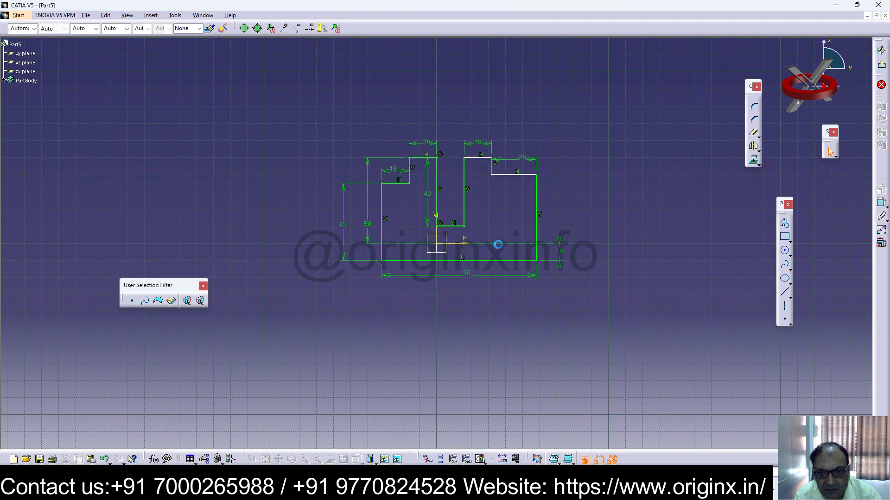
Try to dimension the right upright's top edge from the horizontal axis and undo the placed dimension
{"action": "left_click", "coordinate": [881, 202]}
{"action": "left_click", "coordinate": [478, 158]}
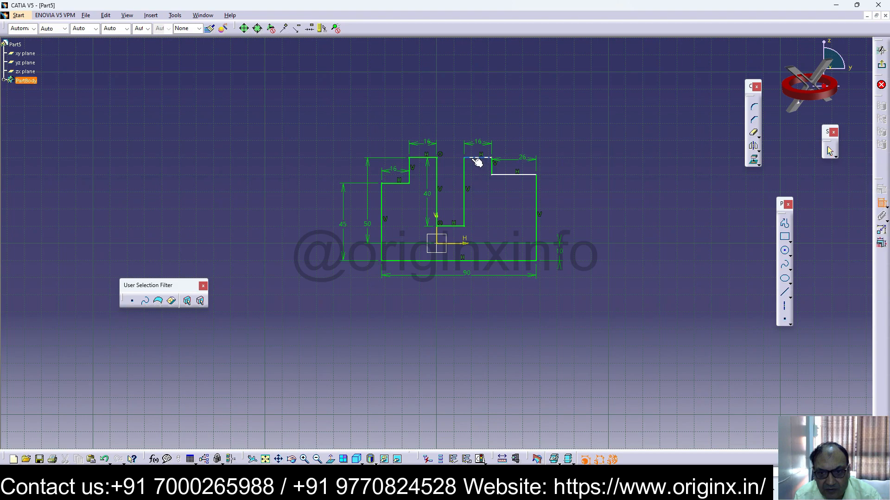
{"action": "left_click", "coordinate": [503, 248]}
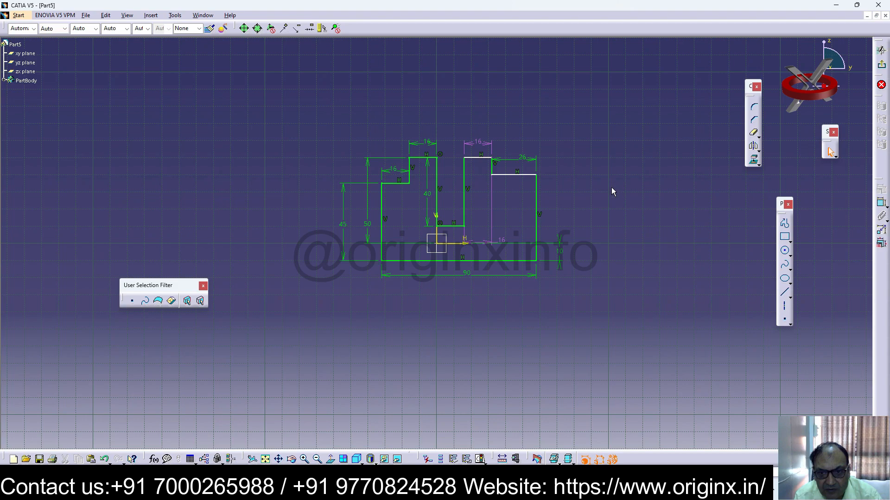
{"action": "key", "text": "ctrl+z"}
Try to dimension the right step's top edge from the horizontal axis, removing each misplaced dimension
{"action": "left_click", "coordinate": [881, 202]}
{"action": "left_click", "coordinate": [518, 176]}
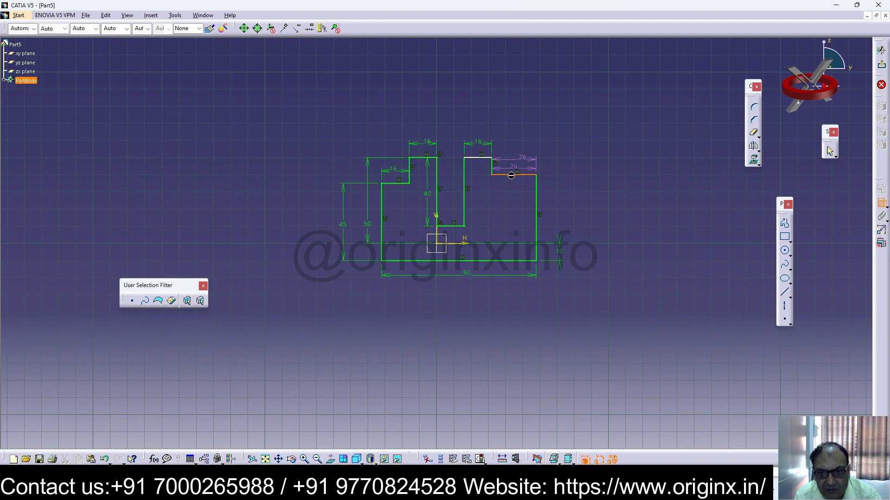
{"action": "left_click", "coordinate": [512, 247]}
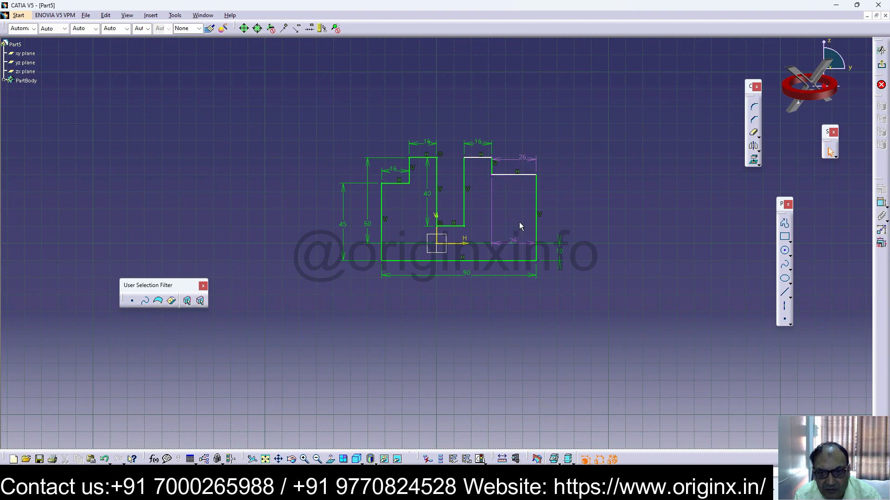
{"action": "left_click", "coordinate": [491, 222]}
{"action": "key", "text": "Delete"}
{"action": "left_click", "coordinate": [881, 203]}
{"action": "left_click", "coordinate": [519, 175]}
{"action": "left_click", "coordinate": [550, 251]}
{"action": "key", "text": "ctrl+z"}
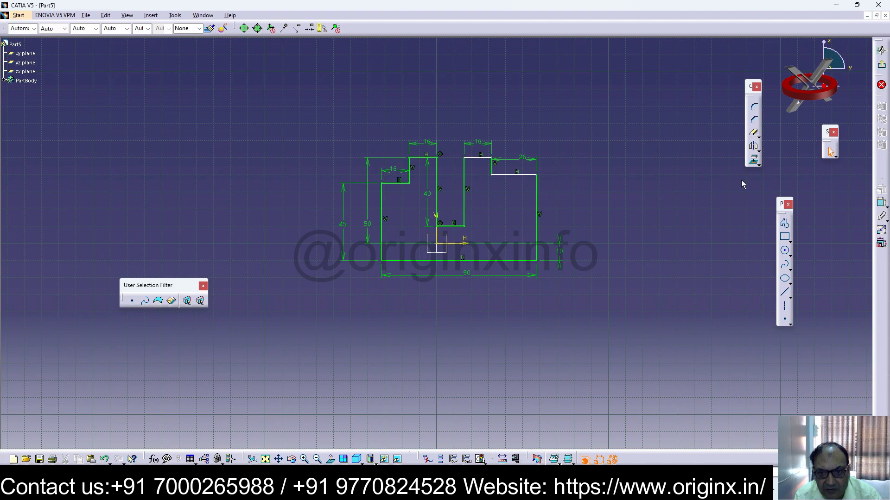
Exit the sketch and extrude the stepped profile as a pad 40 mm long
{"action": "left_click", "coordinate": [881, 50]}
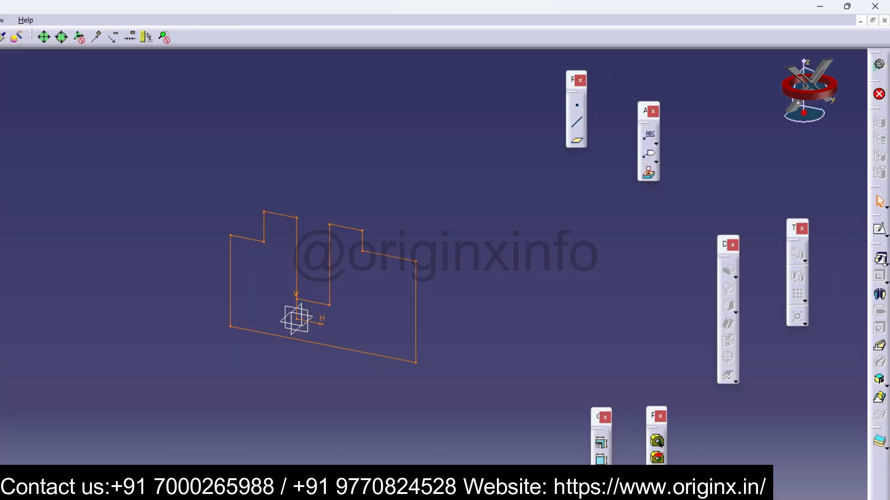
{"action": "left_click", "coordinate": [881, 196]}
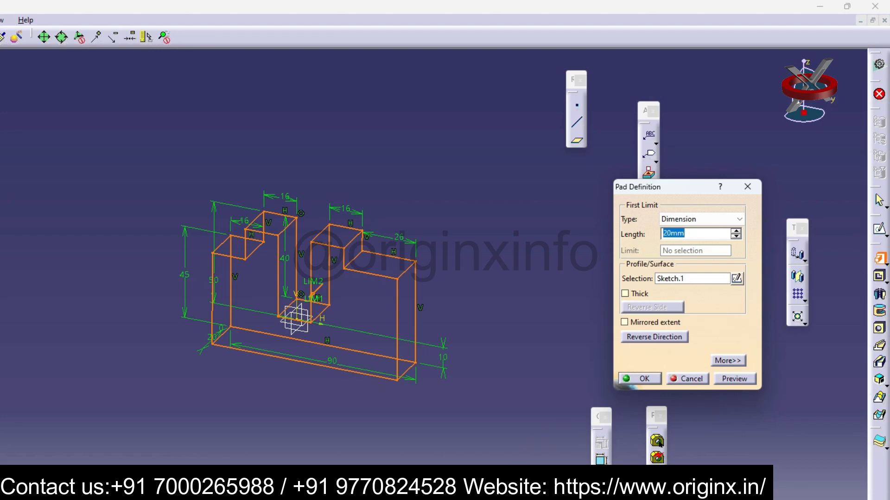
{"action": "type", "text": "40"}
{"action": "key", "text": "Return"}
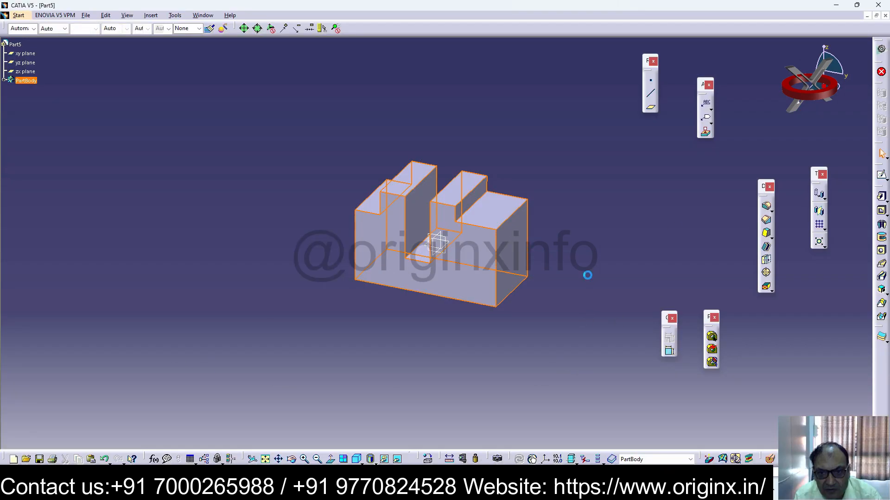
{"action": "left_click", "coordinate": [679, 228]}
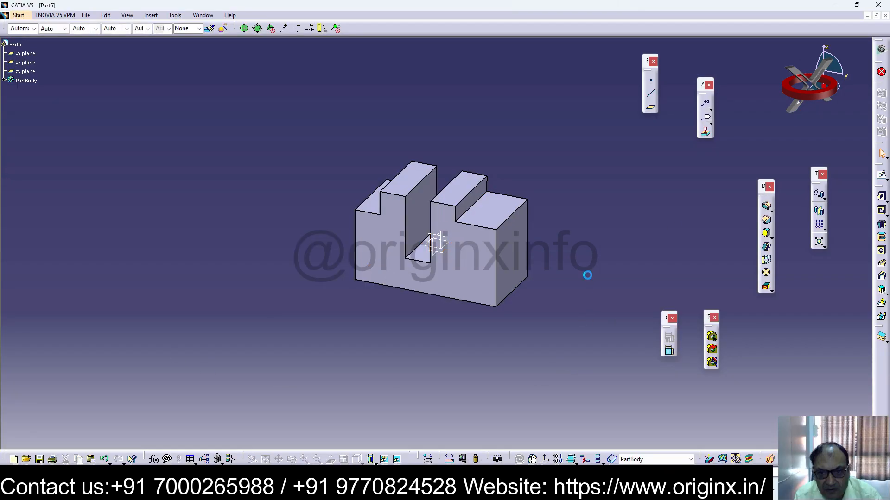
{"action": "middle_click_drag", "start_coordinate": [509, 315], "coordinate": [555, 328]}
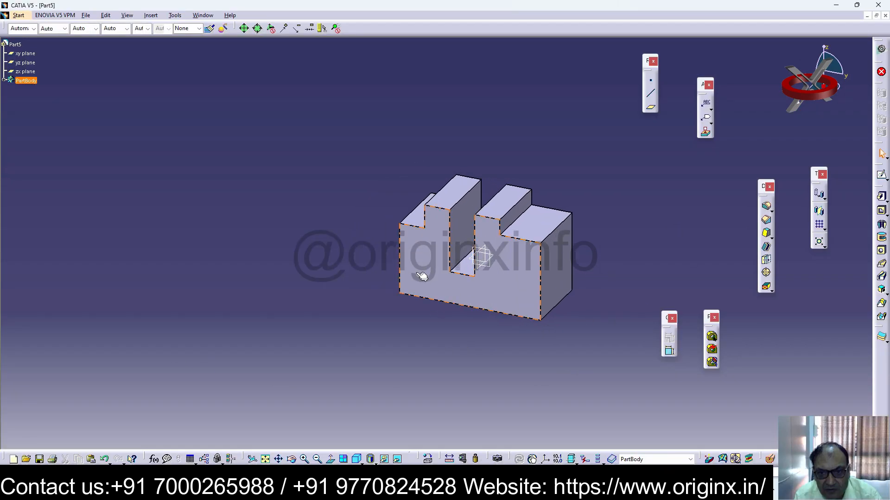